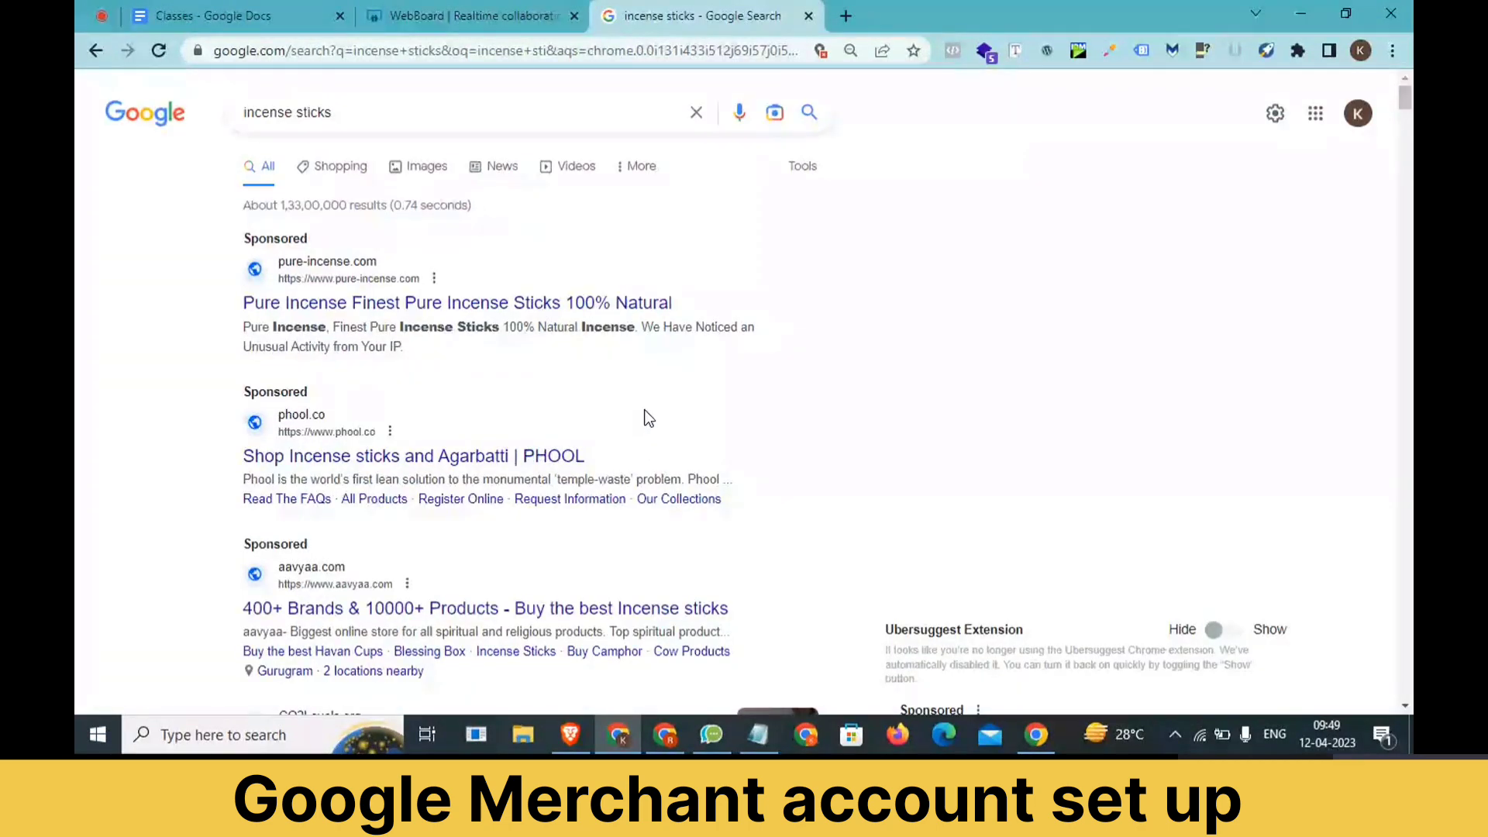
- Scroll through the sponsored shopping listings in the incense sticks search results
scroll(1016, 361, down, 5)
scroll(1124, 462, up, 1)
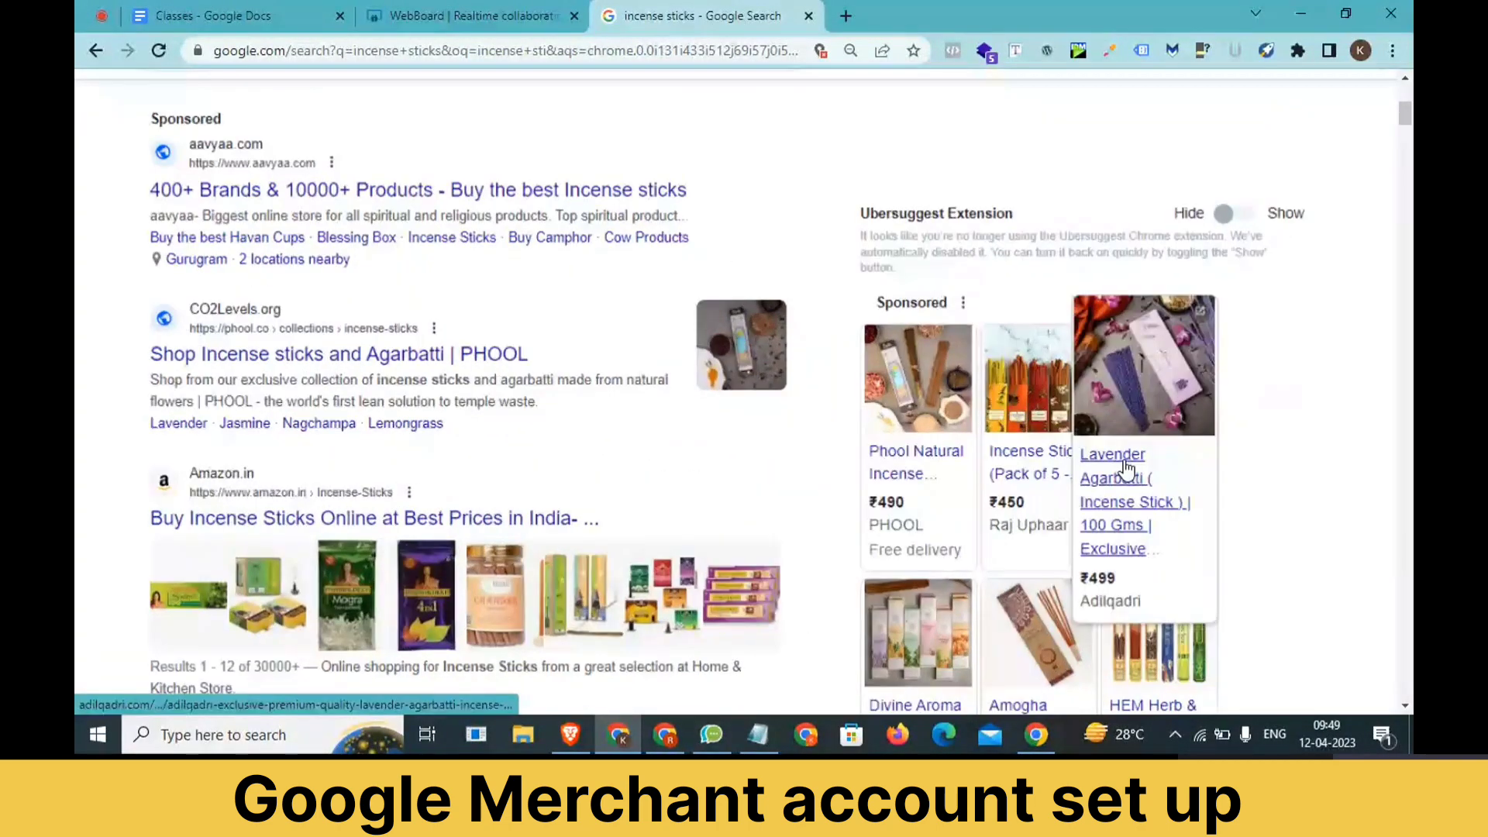
scroll(1126, 468, up, 3)
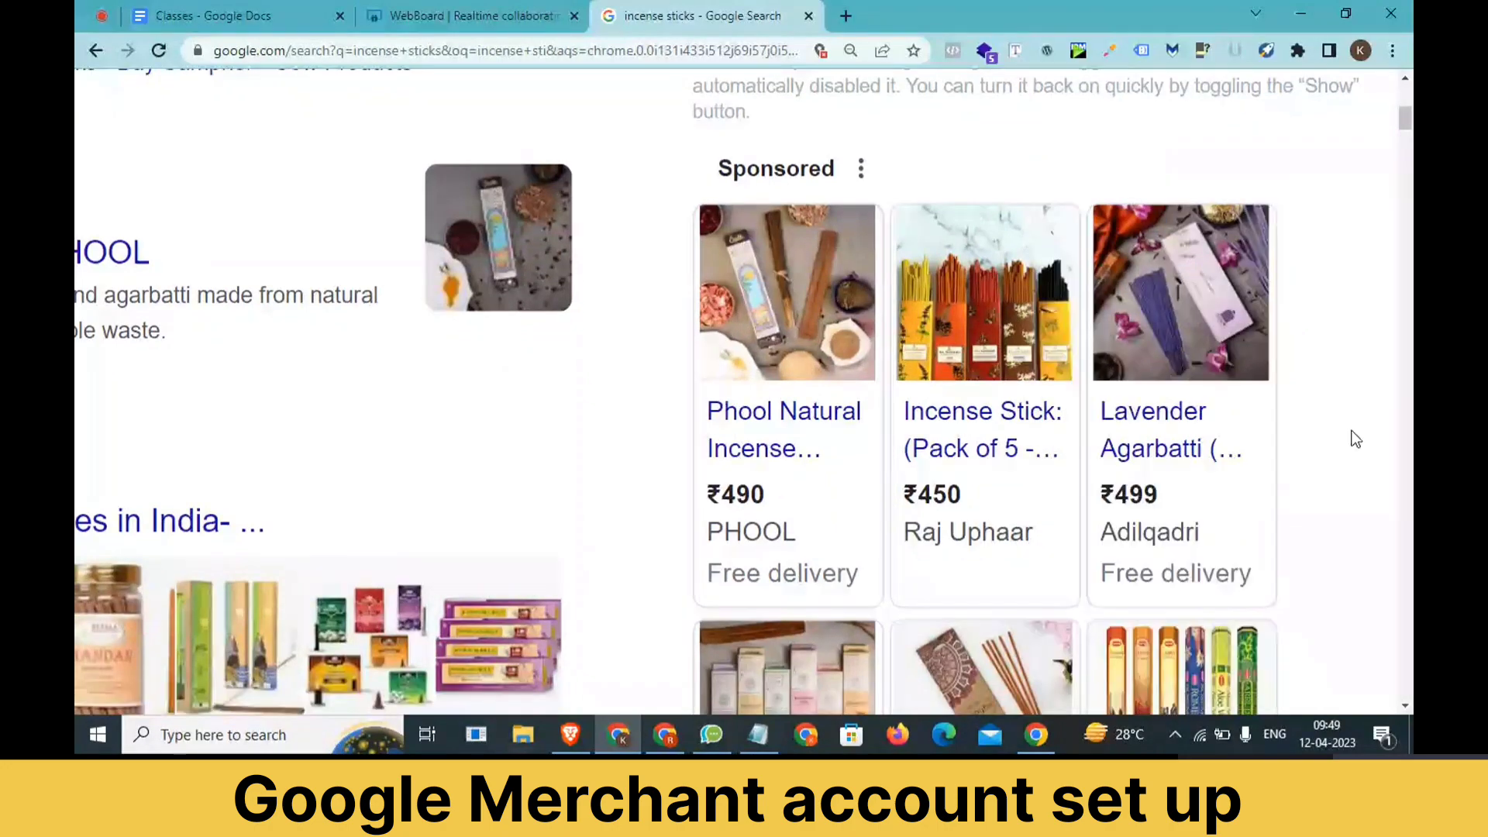
scroll(1272, 461, down, 4)
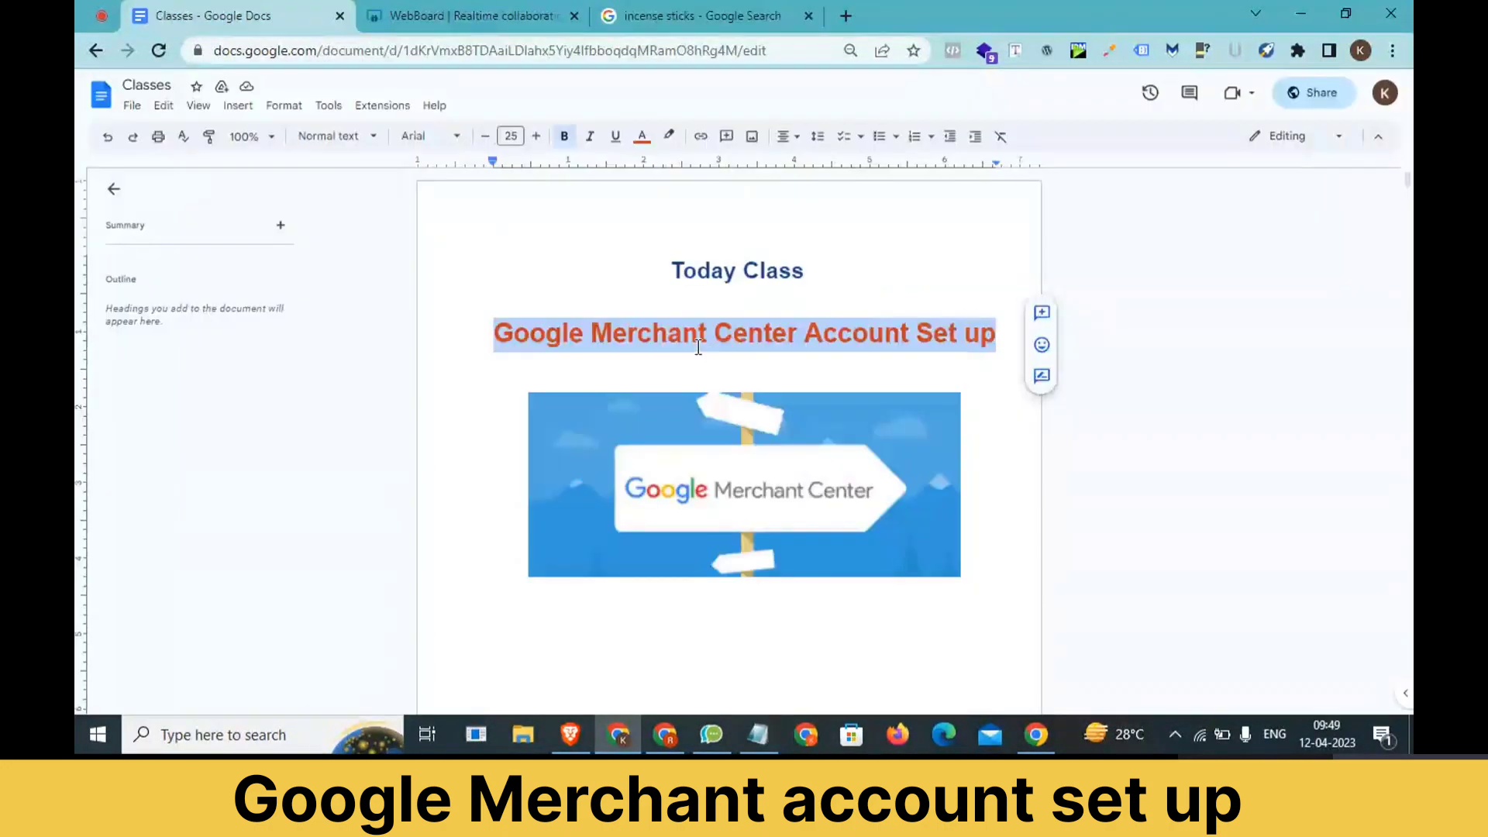
- Select the full 'Google Merchant Center Account Set up' heading text in the Classes document
click(685, 313)
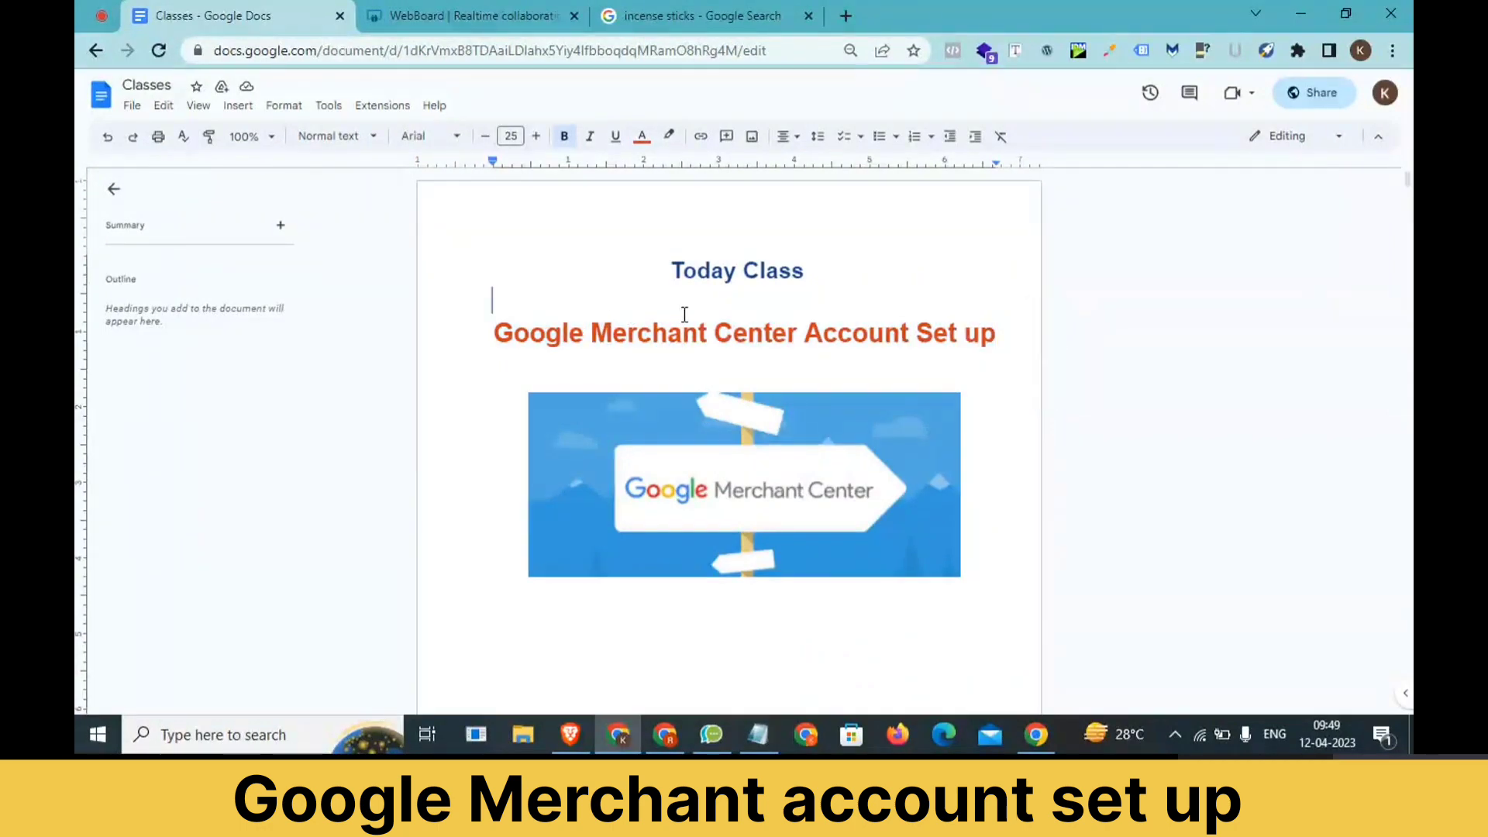
shift+click(948, 326)
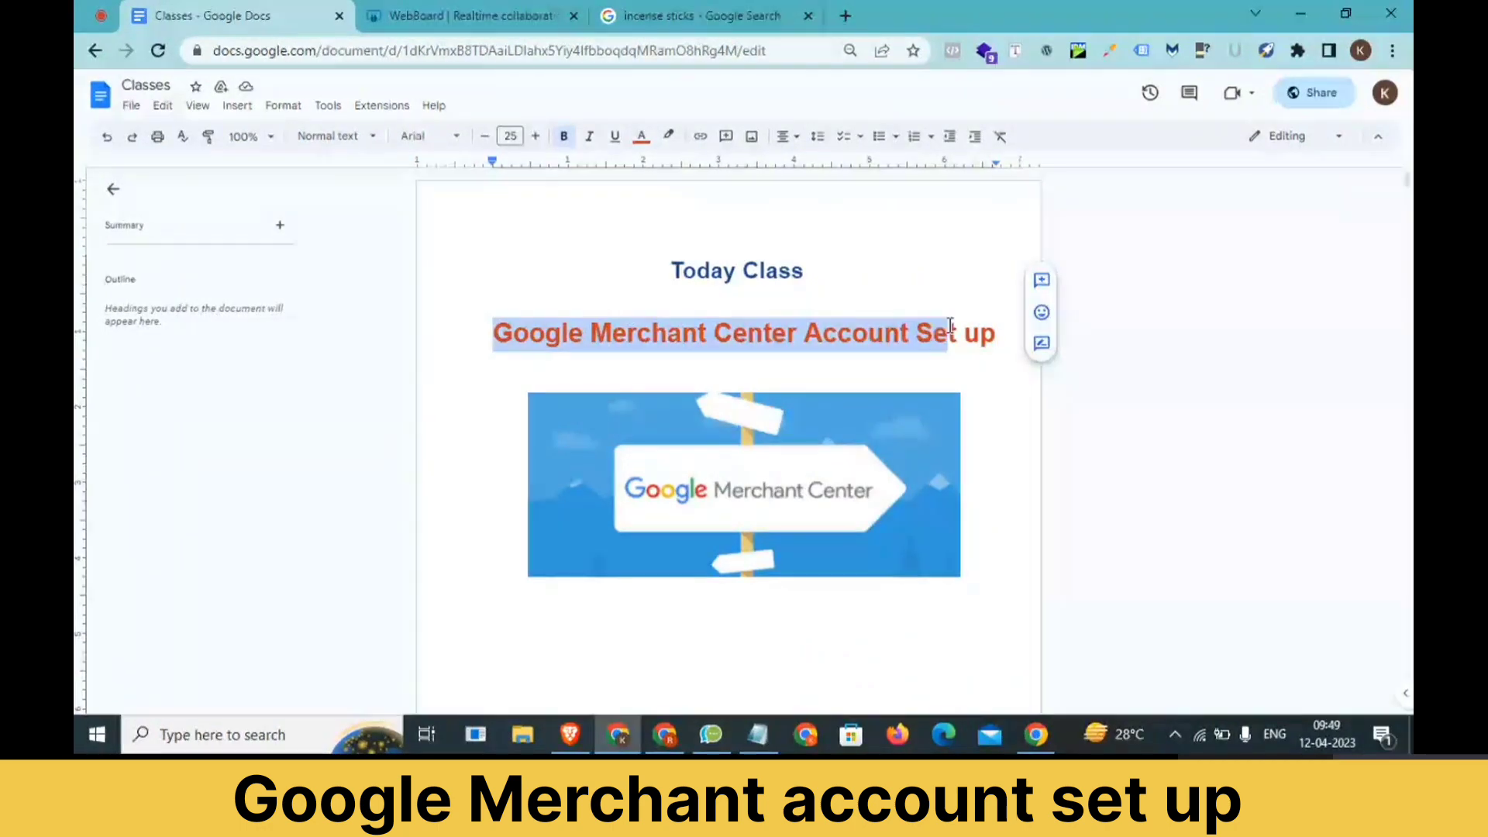
drag(954, 325, 487, 337)
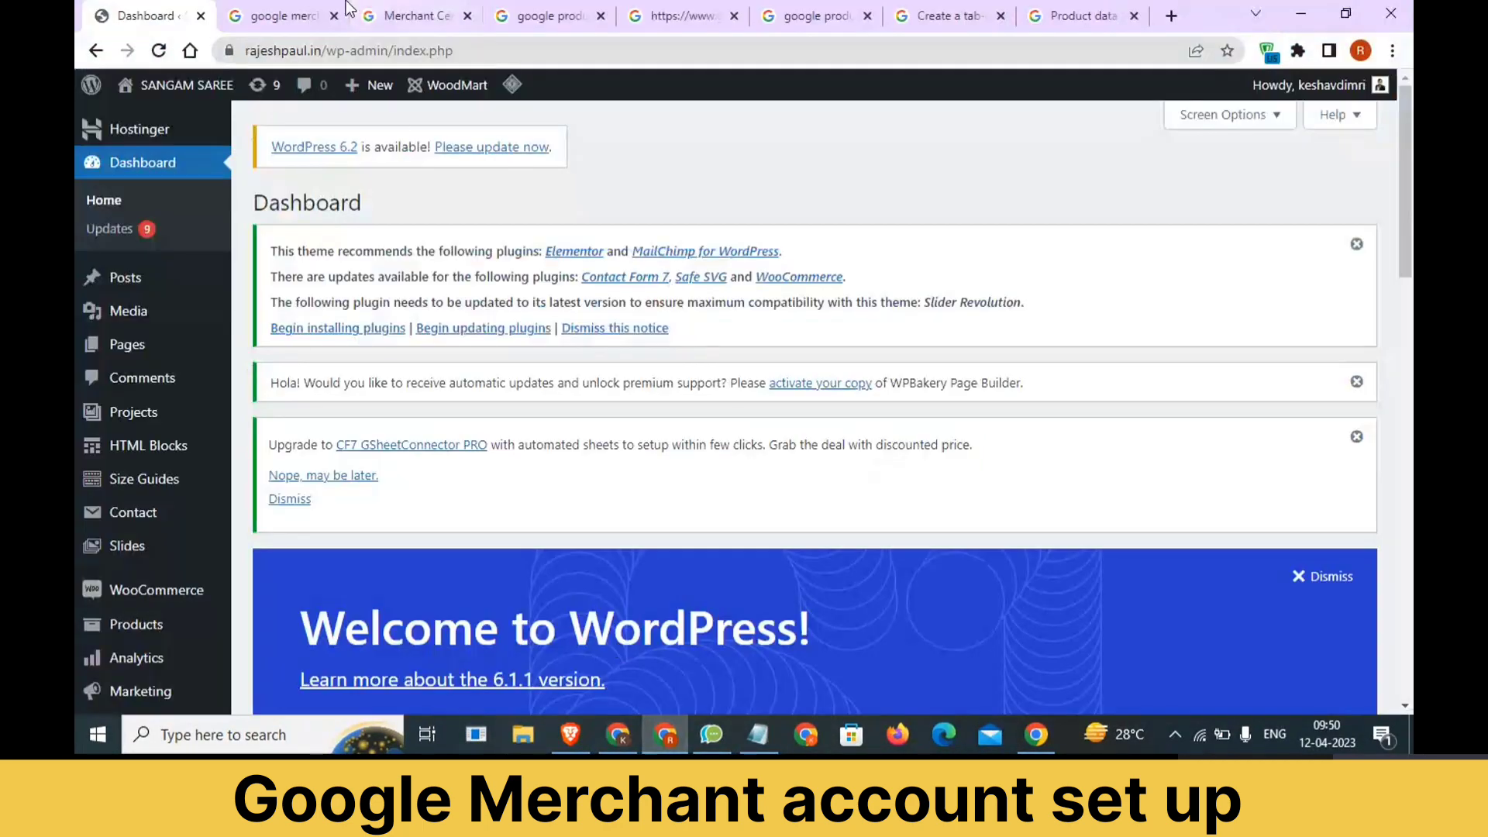
- From the google merchant center results, open the Merchant Center for Retail page and start free sign-up
click(301, 9)
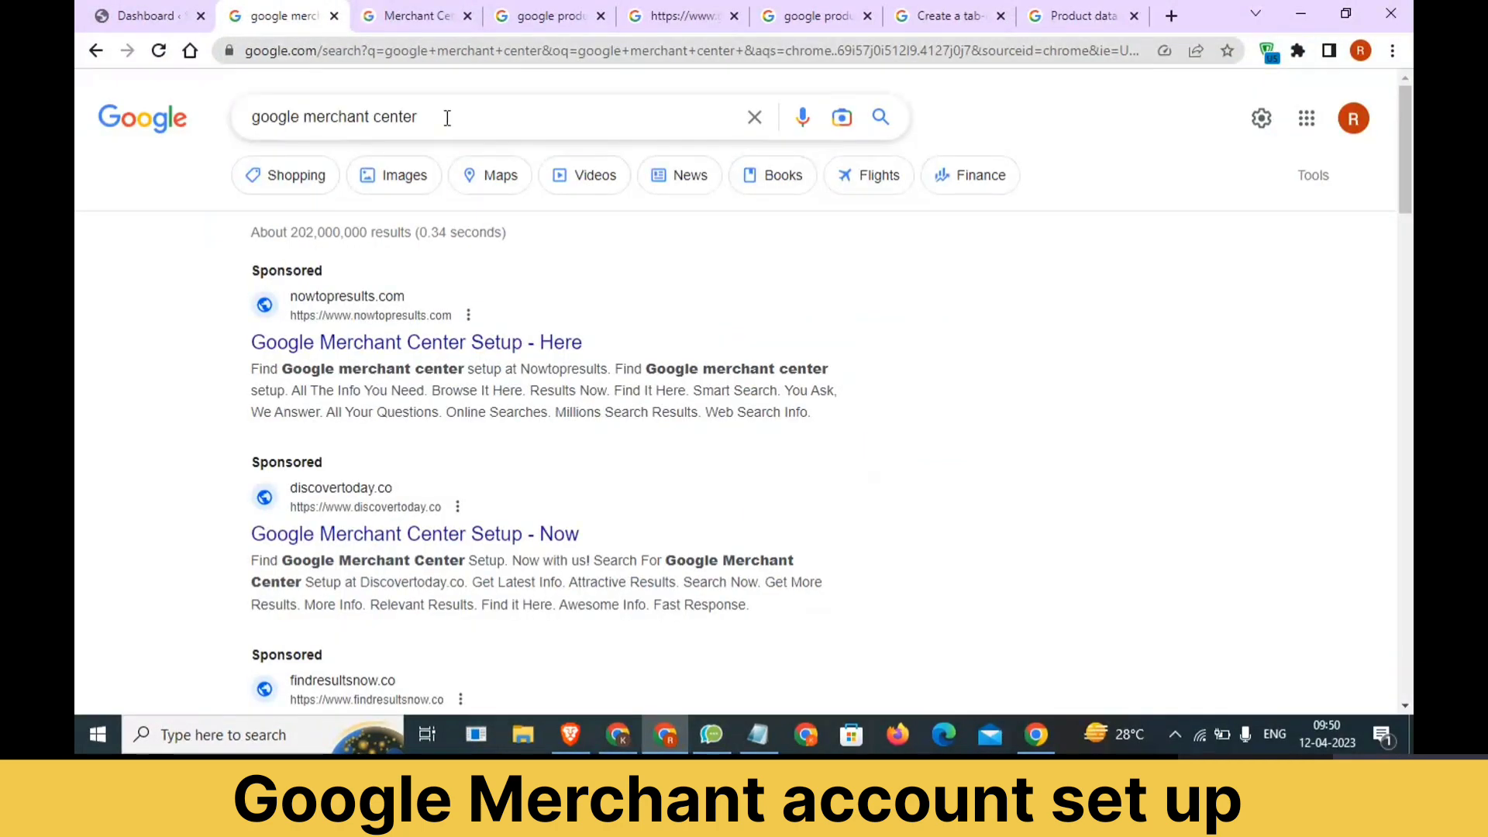
drag(434, 116, 244, 116)
scroll(192, 379, down, 5)
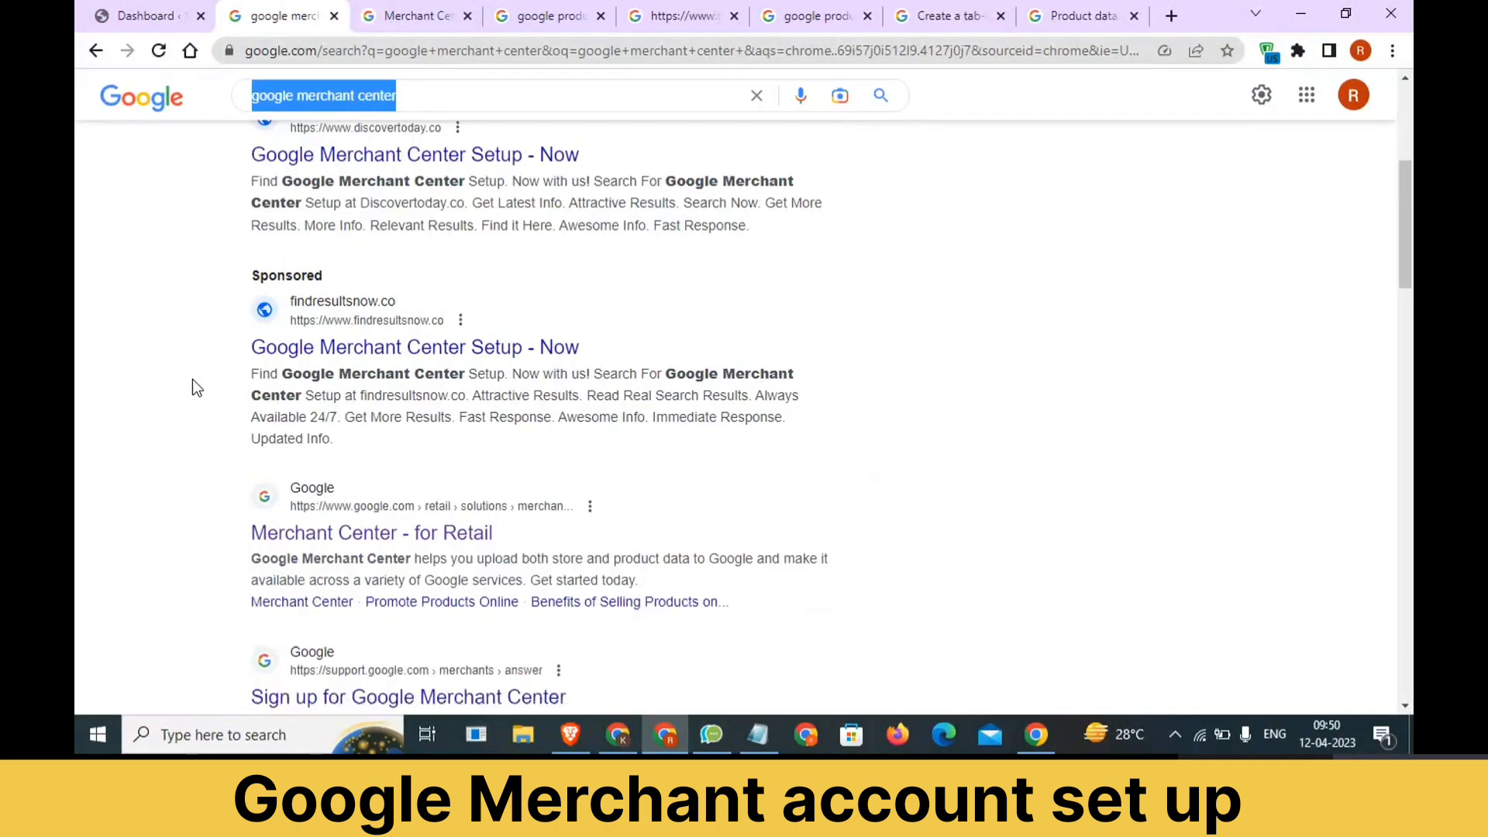
scroll(327, 333, down, 3)
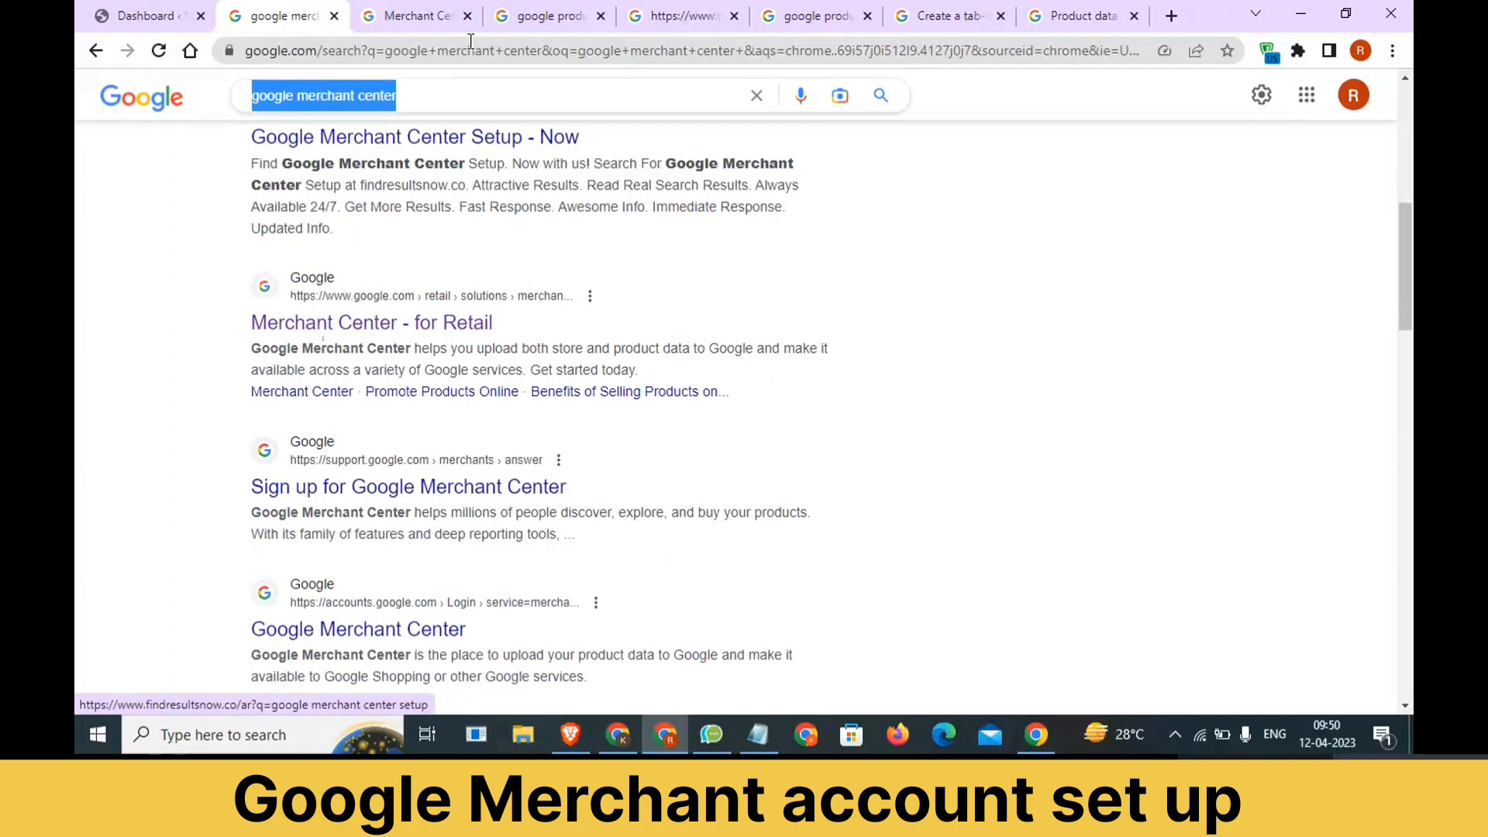
click(419, 16)
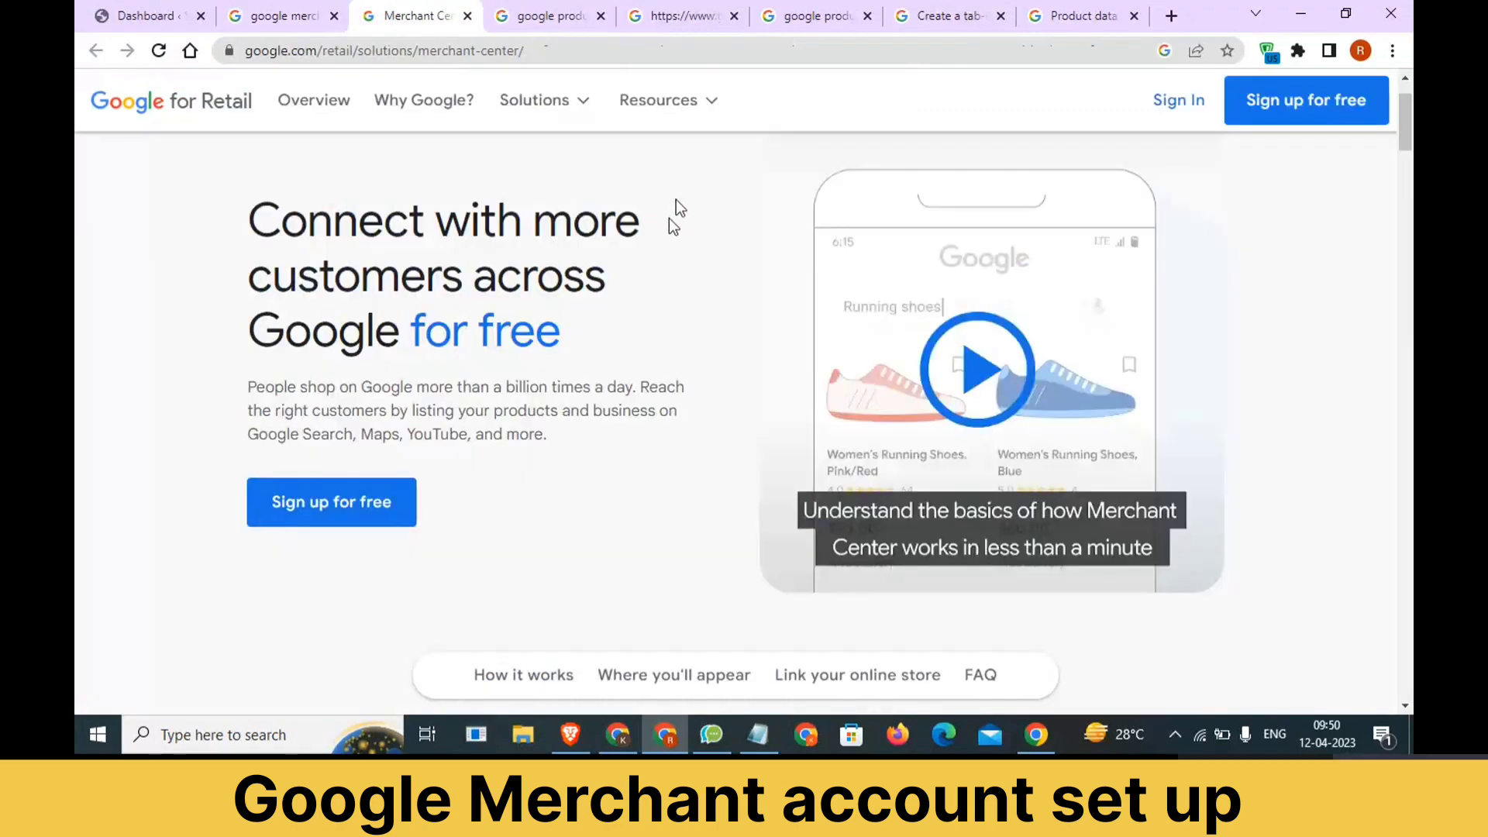
click(1314, 113)
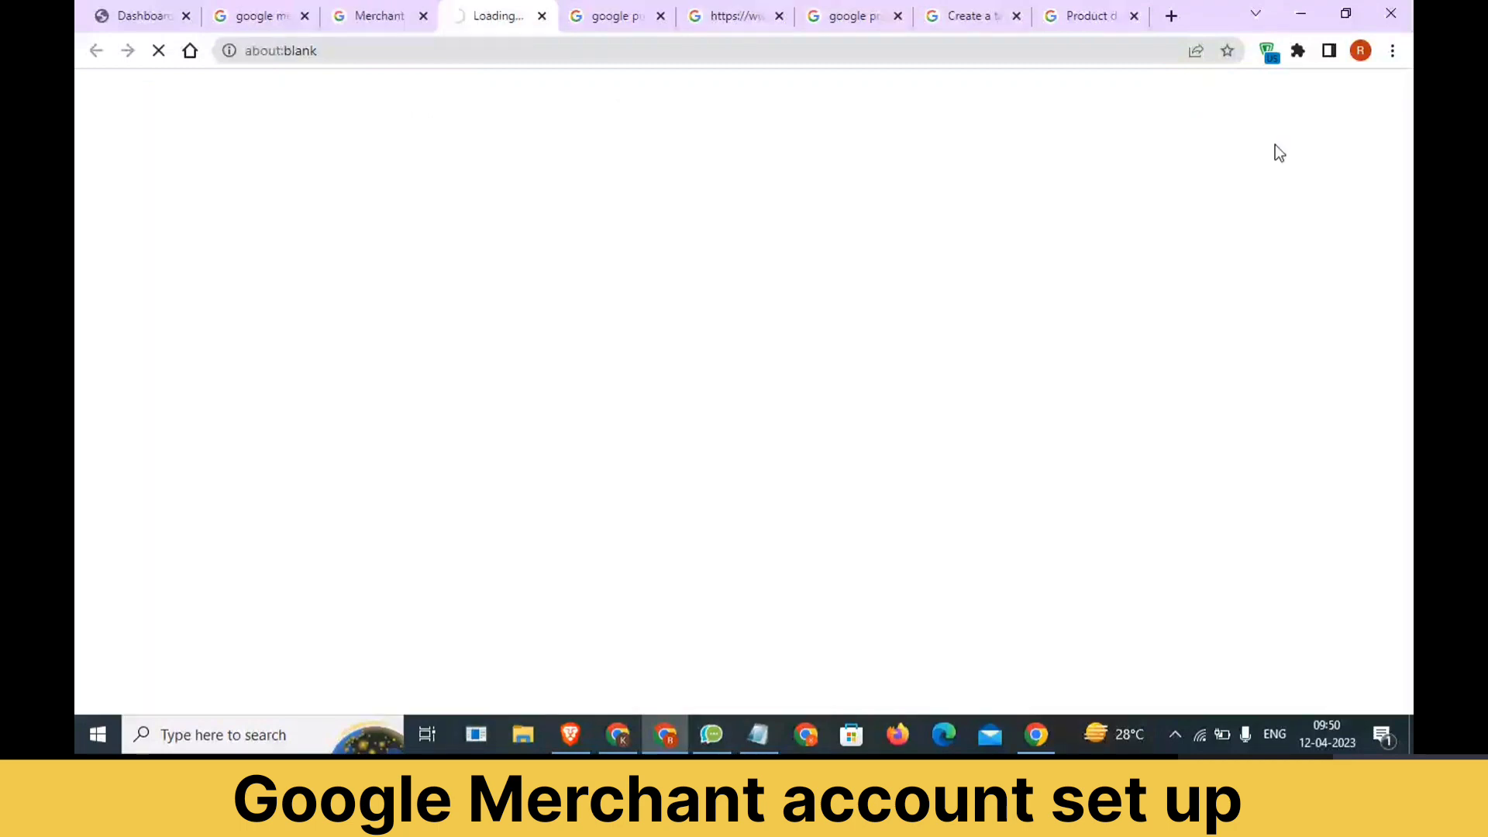
- Answer Yes to selling online and paste the WordPress site address as the store website
drag(775, 330, 710, 329)
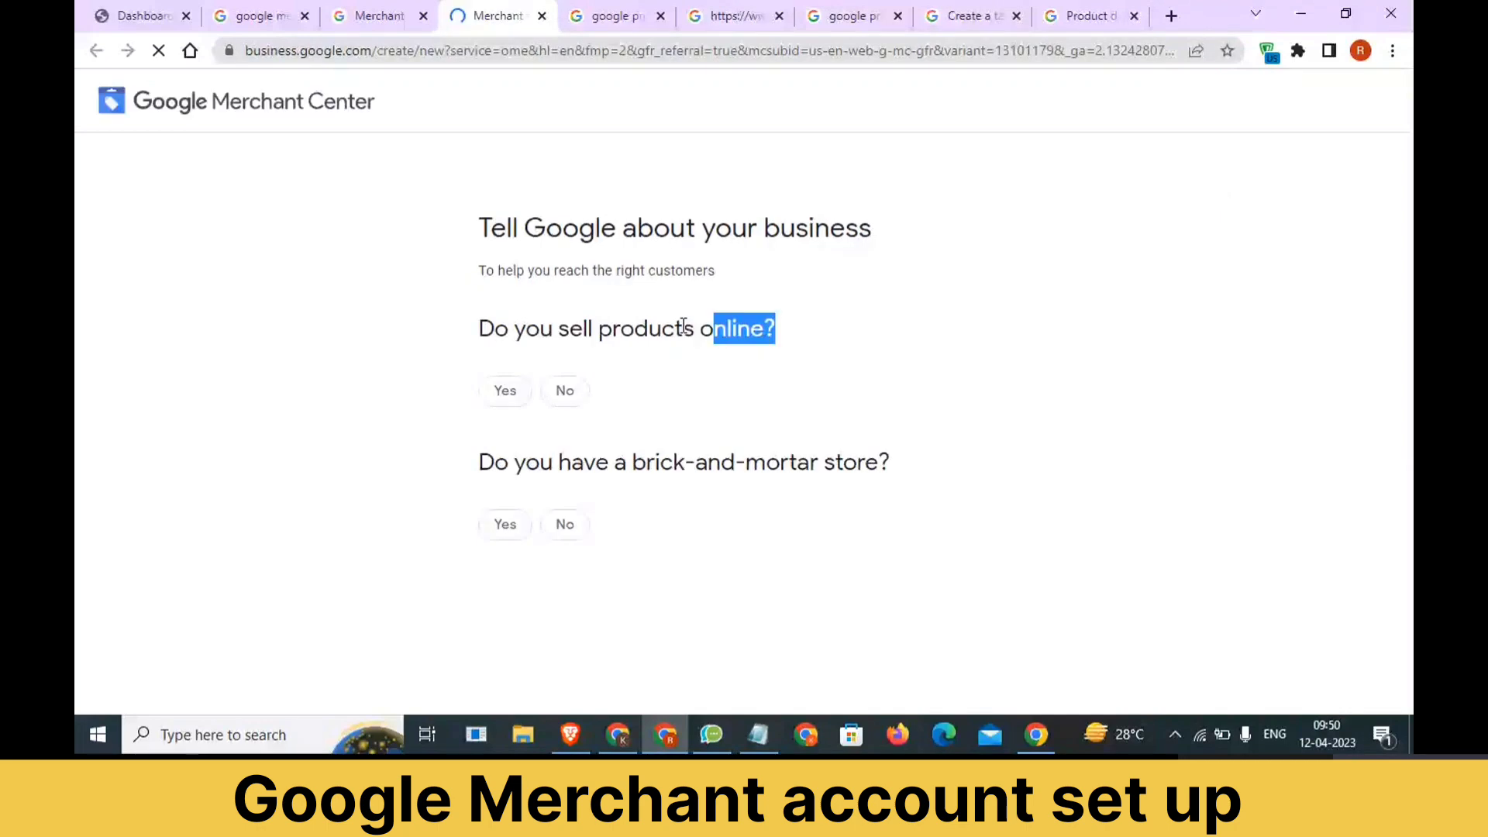
click(497, 393)
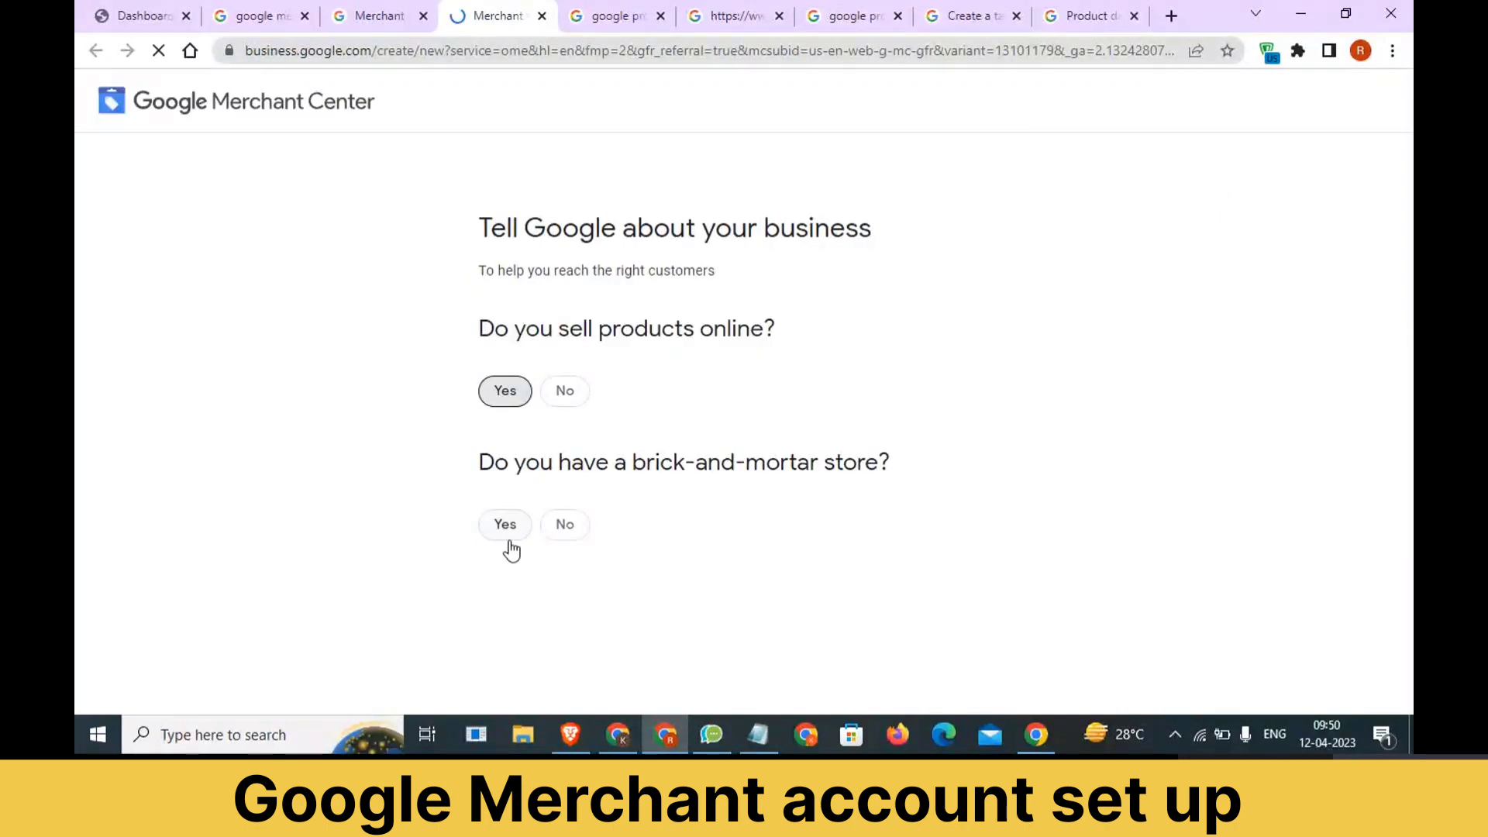
click(595, 468)
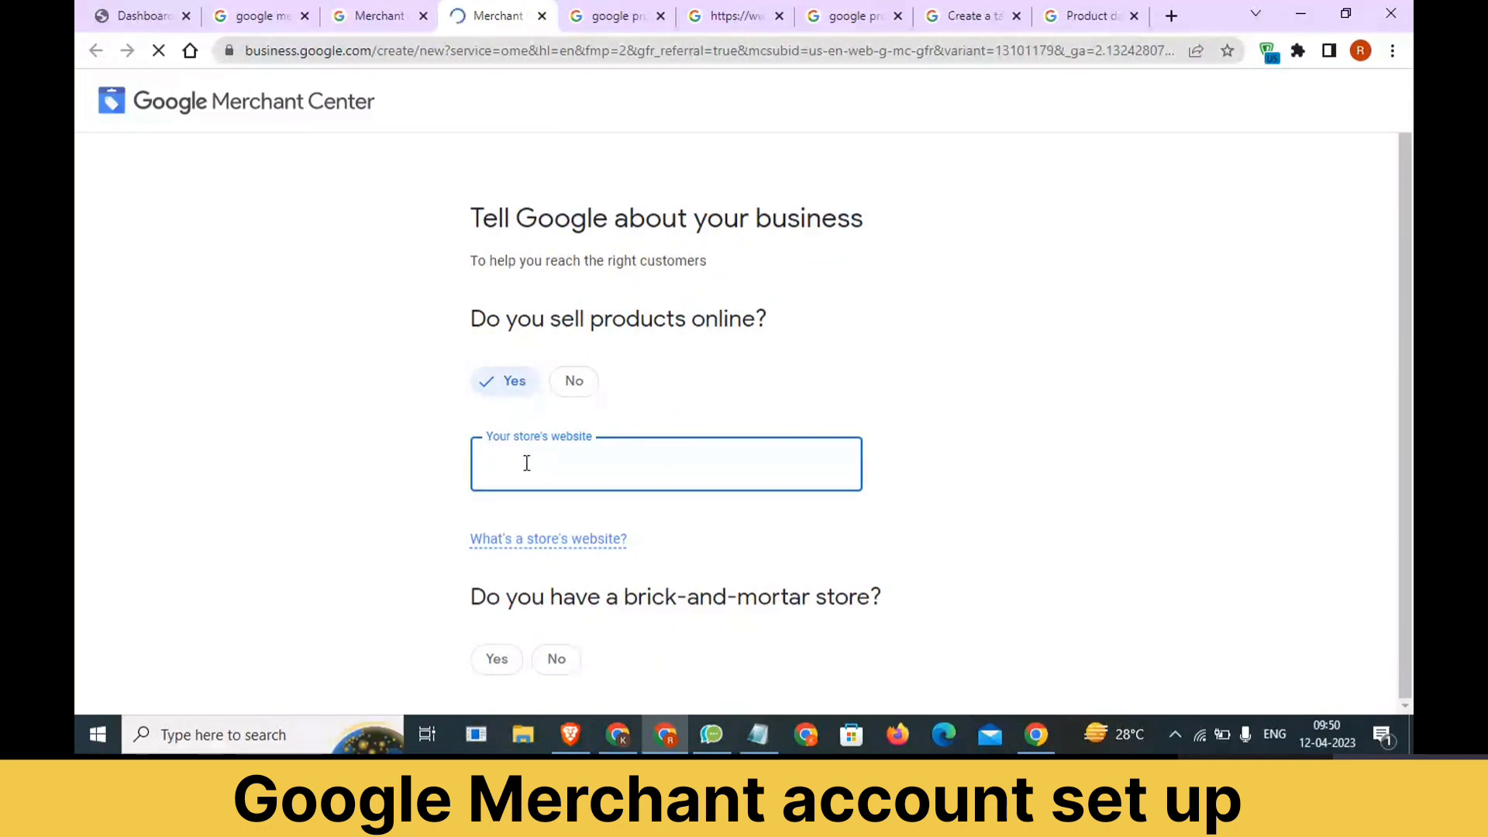
click(81, 10)
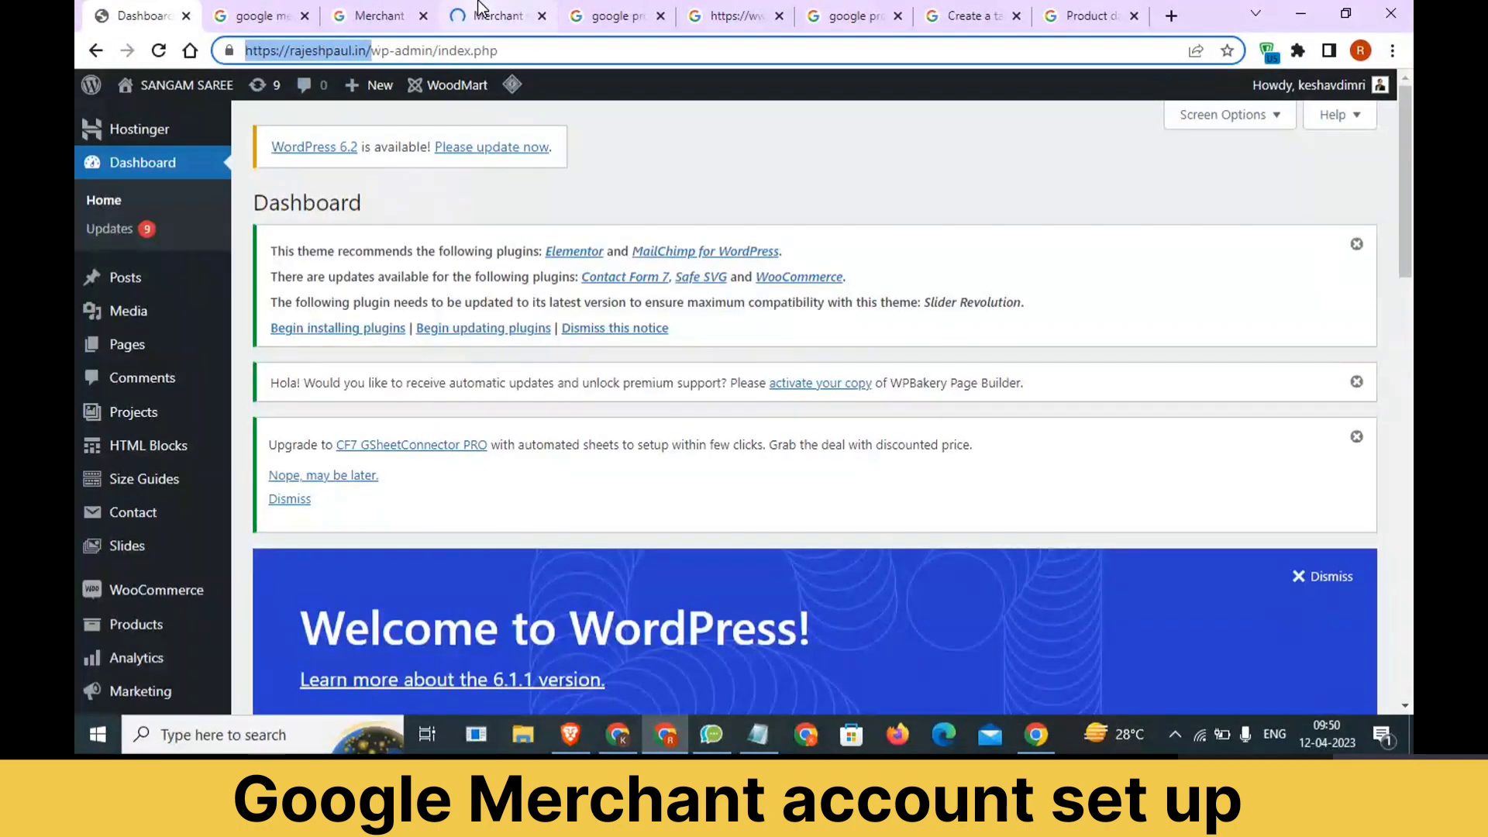
click(480, 11)
text(https://rajeshpaul.in/)
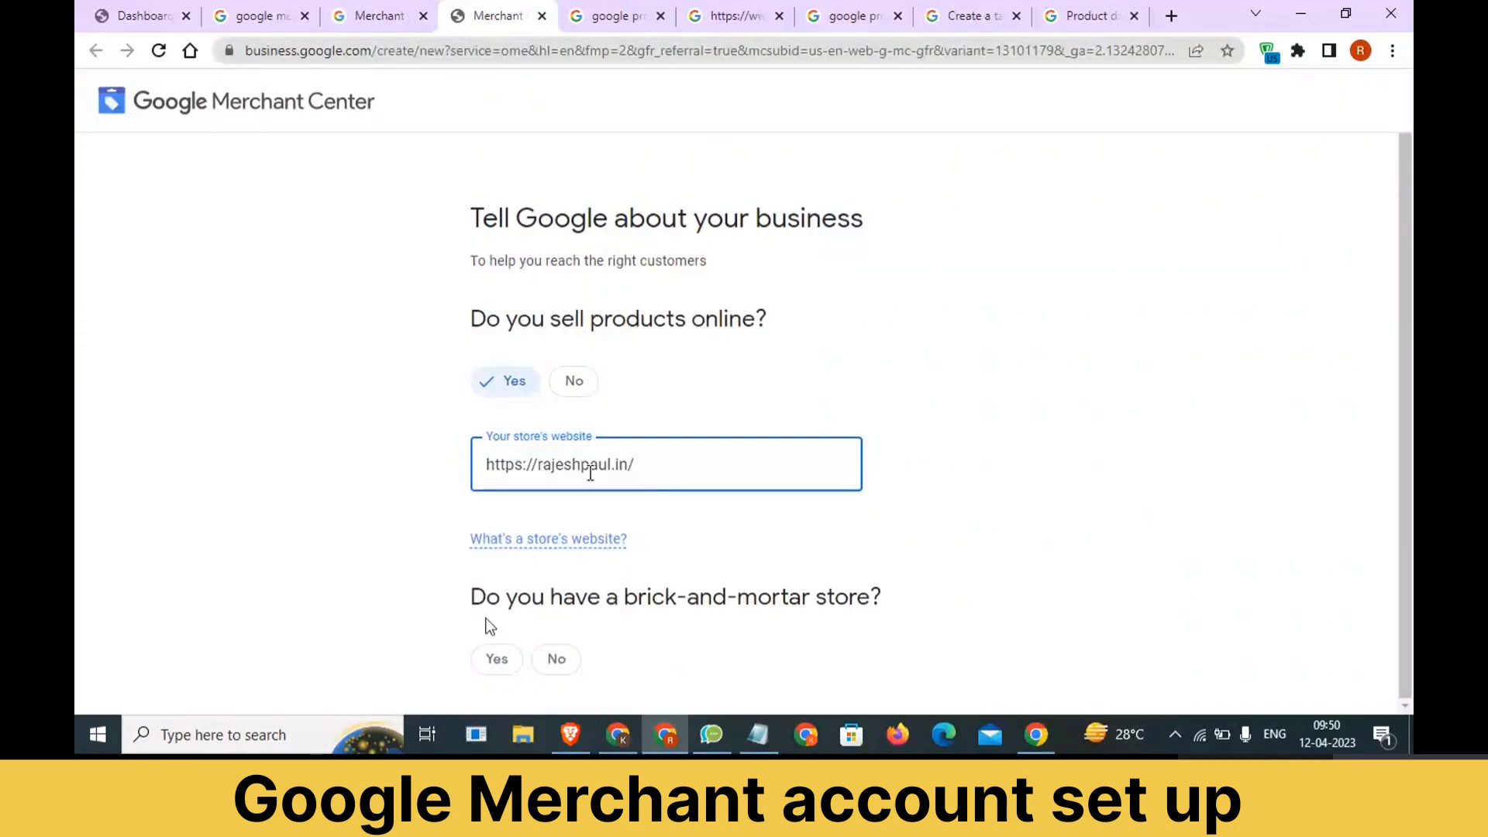
- Answer Yes to having a brick-and-mortar store and continue through to the business info form
click(490, 668)
click(556, 682)
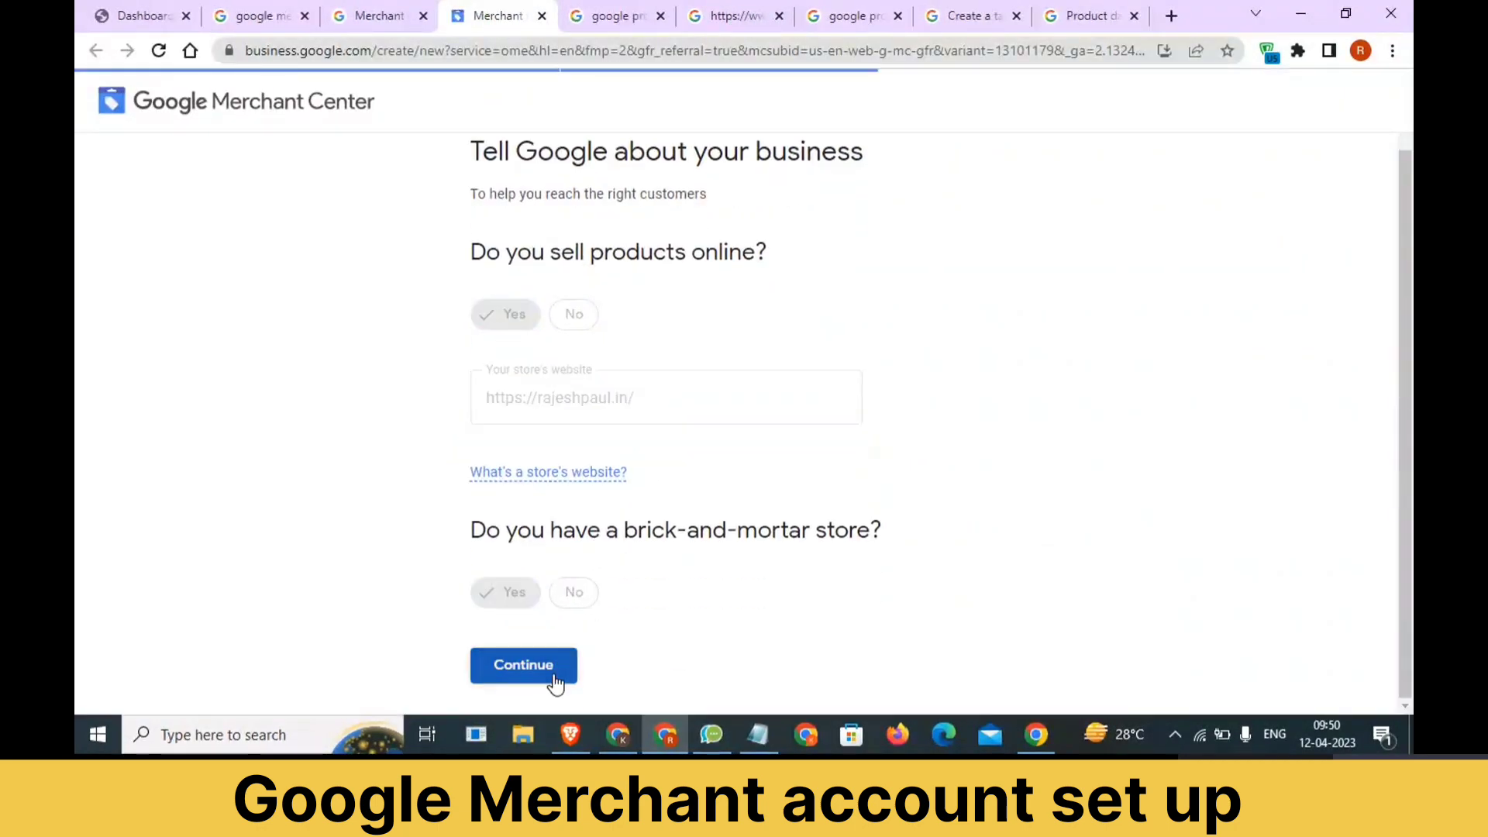
scroll(578, 566, down, 5)
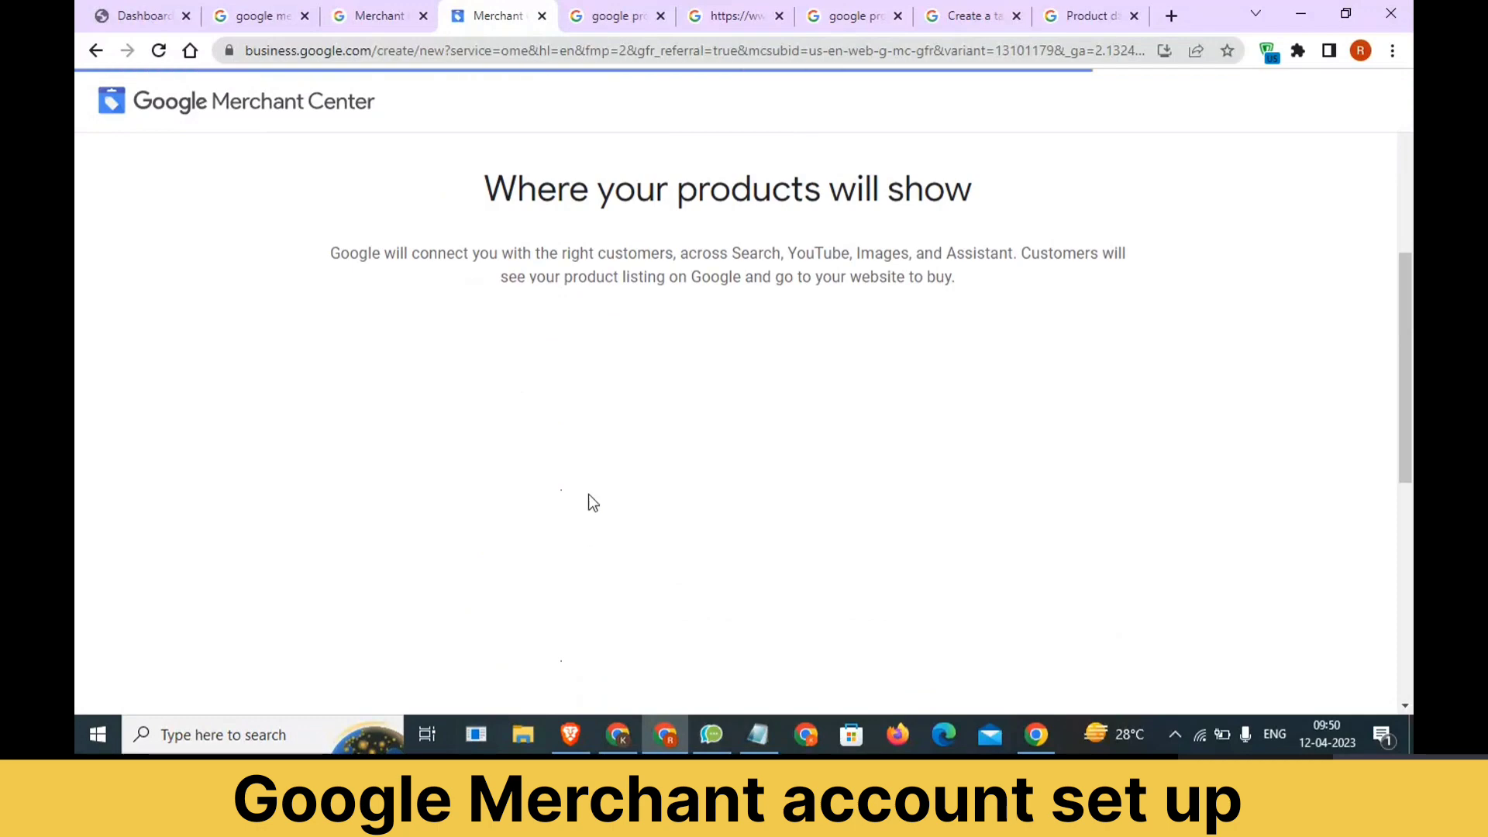
scroll(593, 473, up, 4)
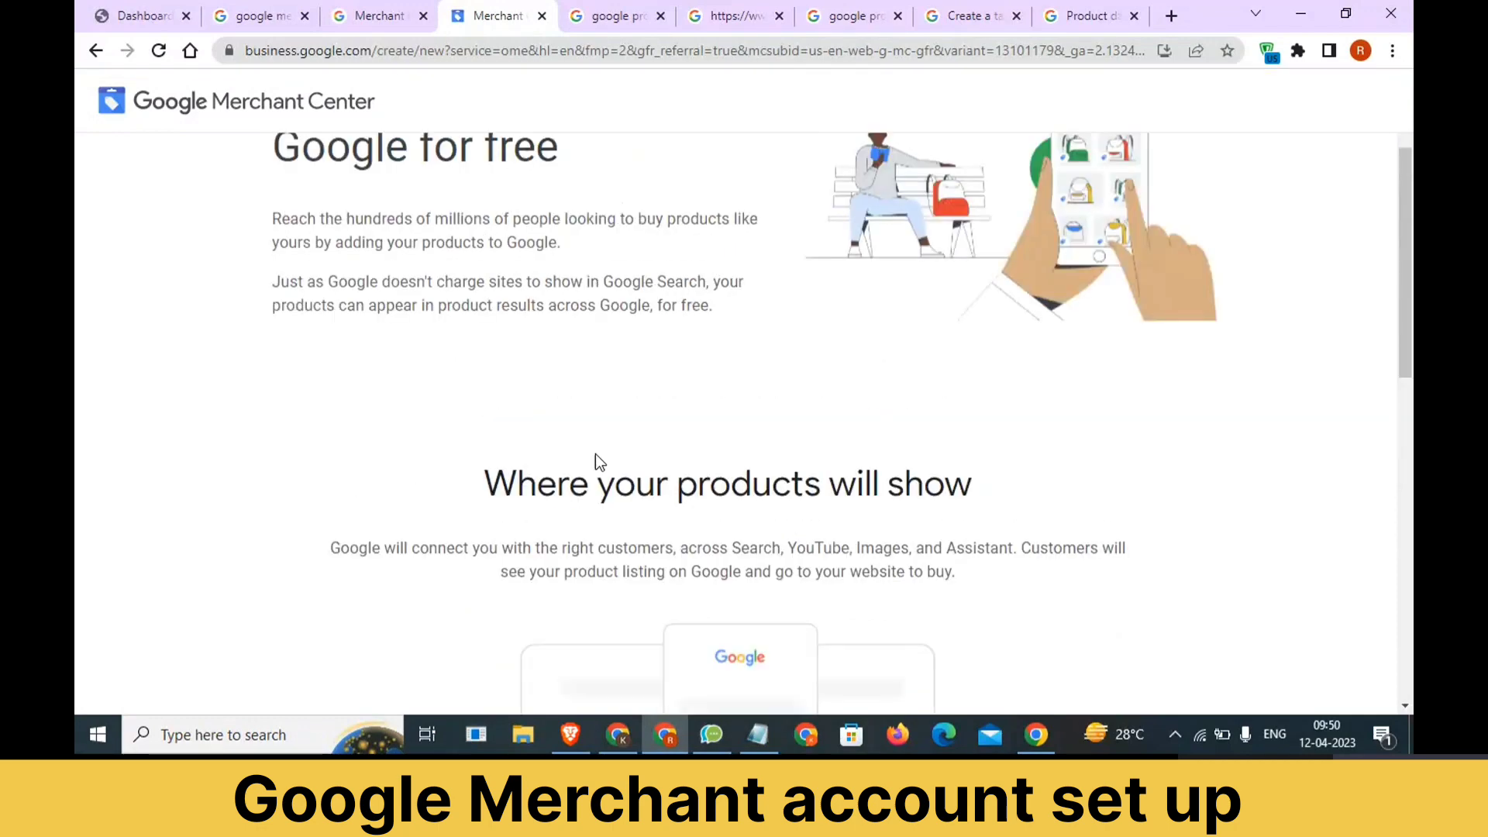
scroll(595, 465, down, 10)
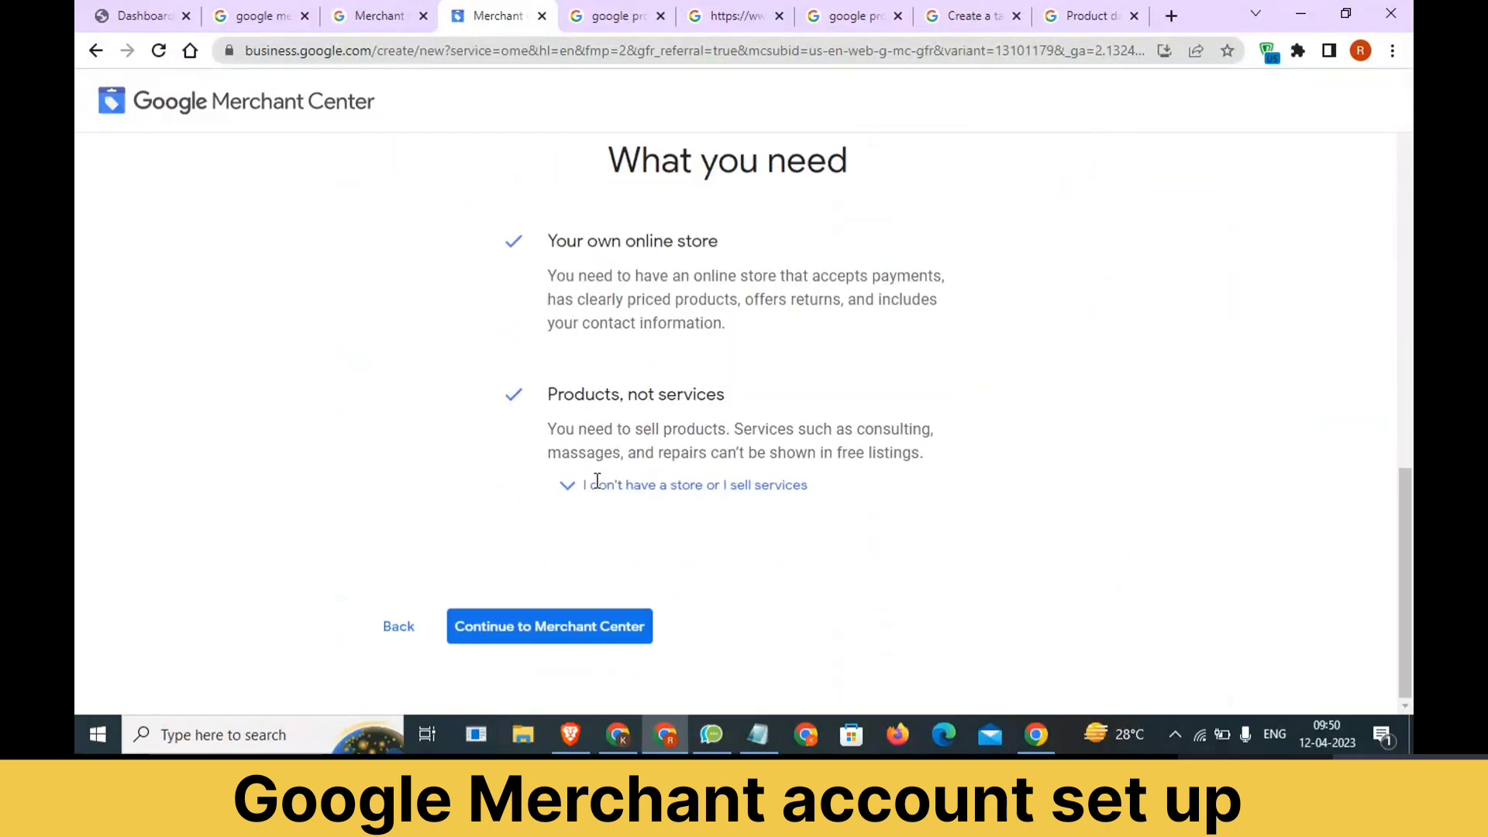
click(593, 631)
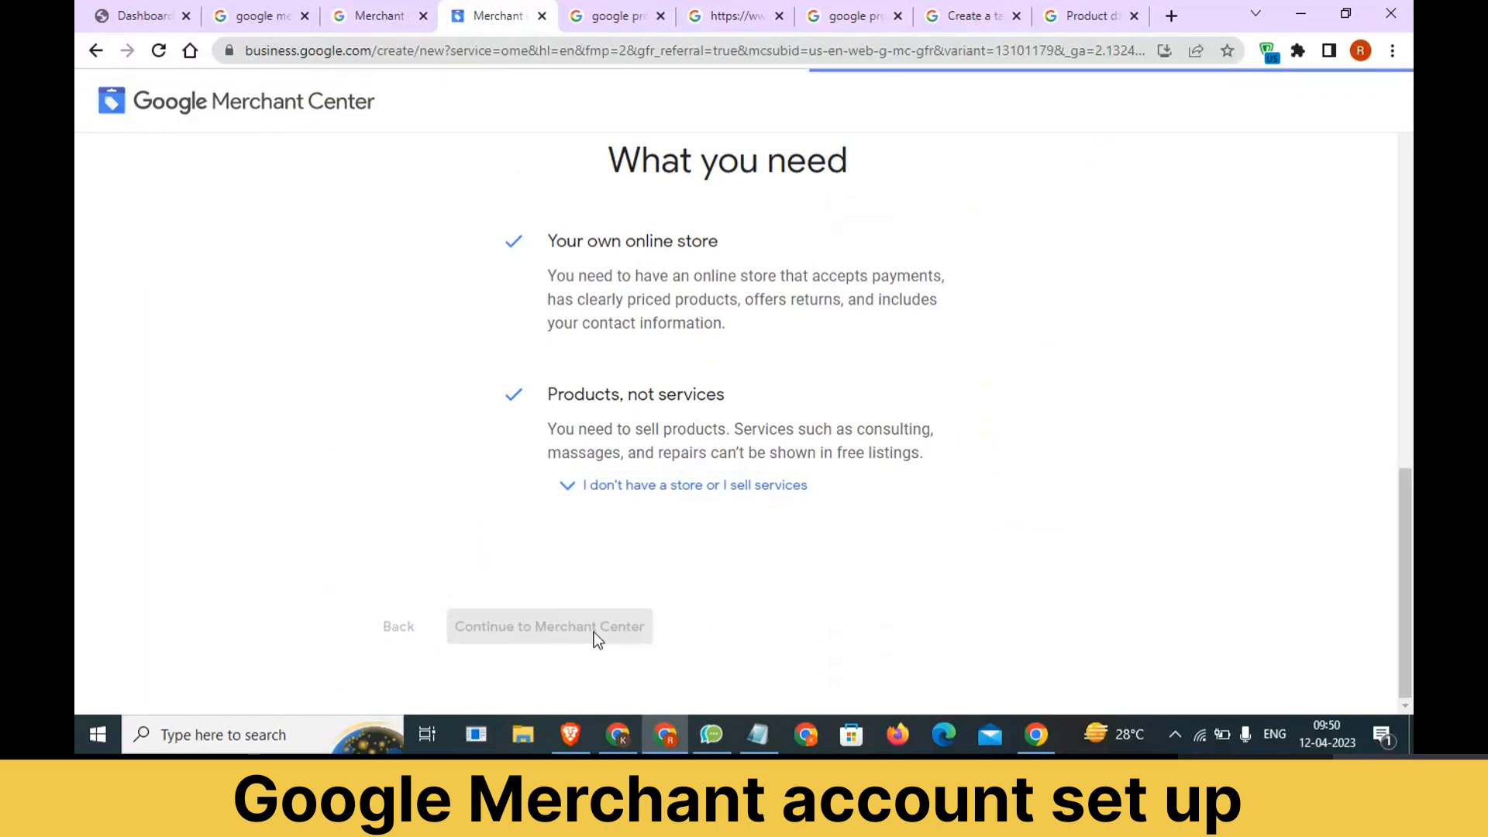
click(624, 322)
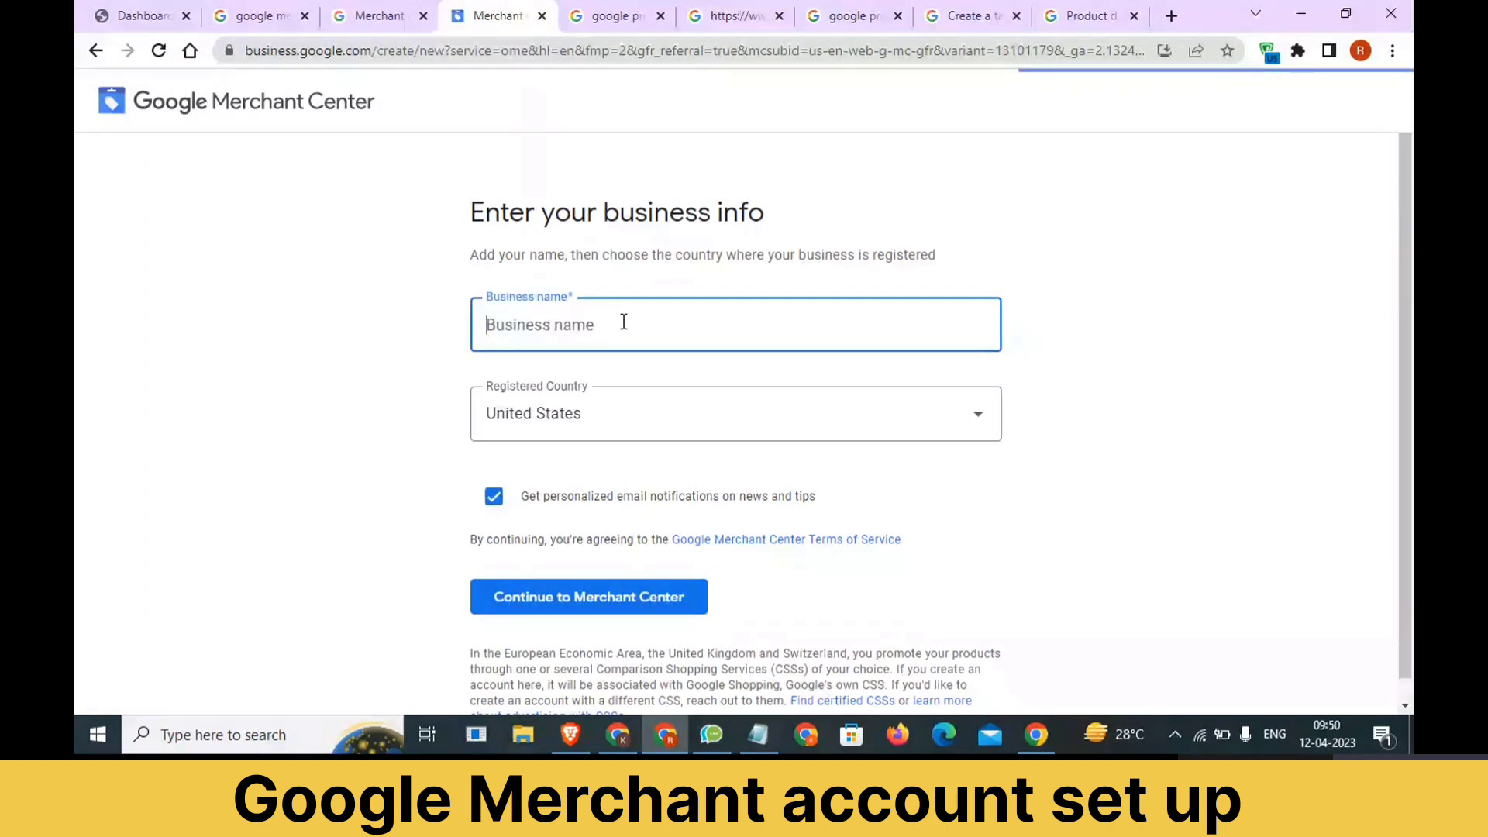
- Enter 'Sangam Saree' as the business name and choose India as the registered country
text(Sangam Sareee)
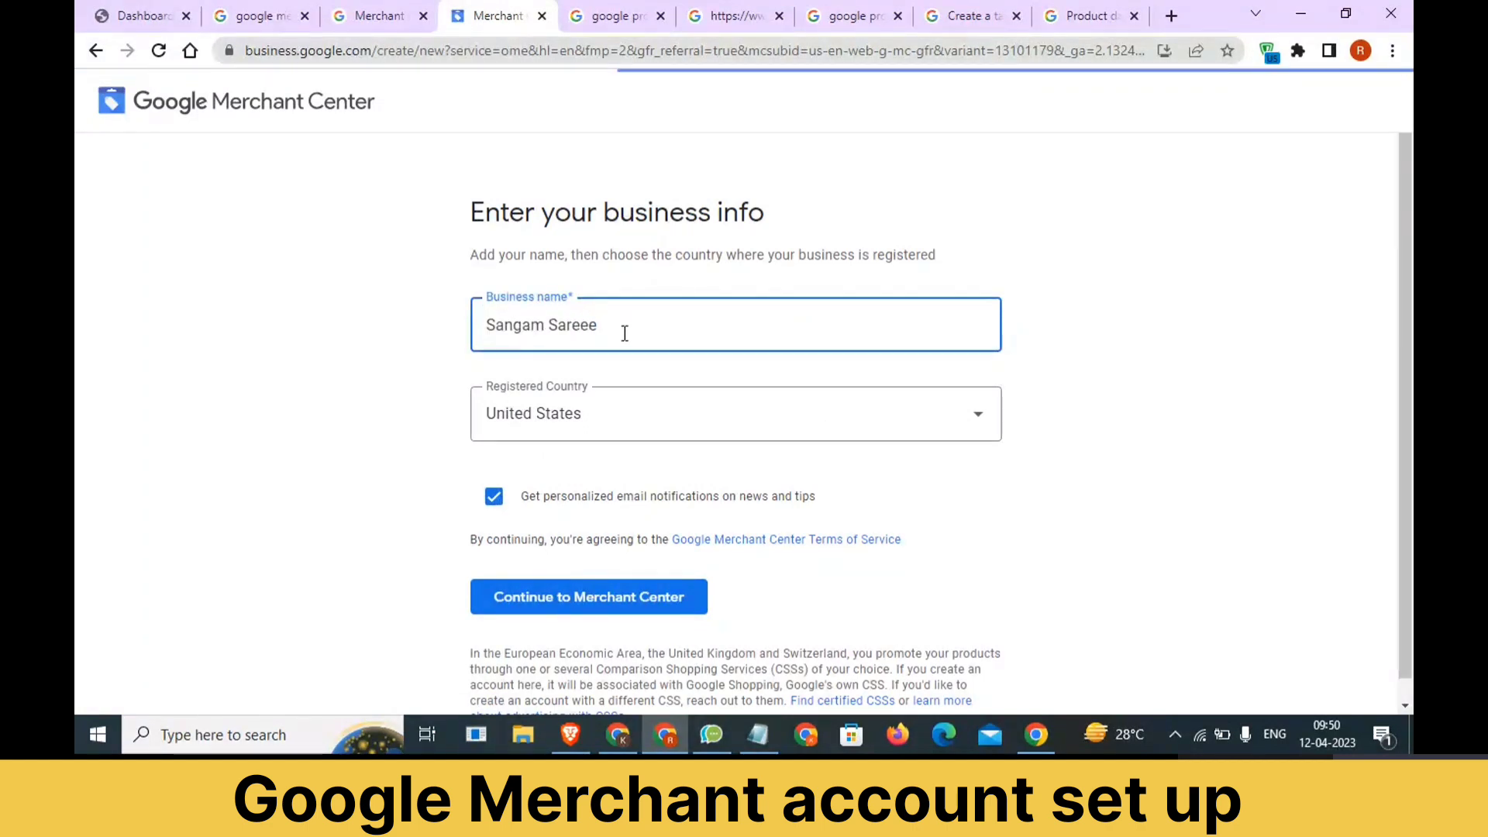
key(BackSpace)
click(632, 435)
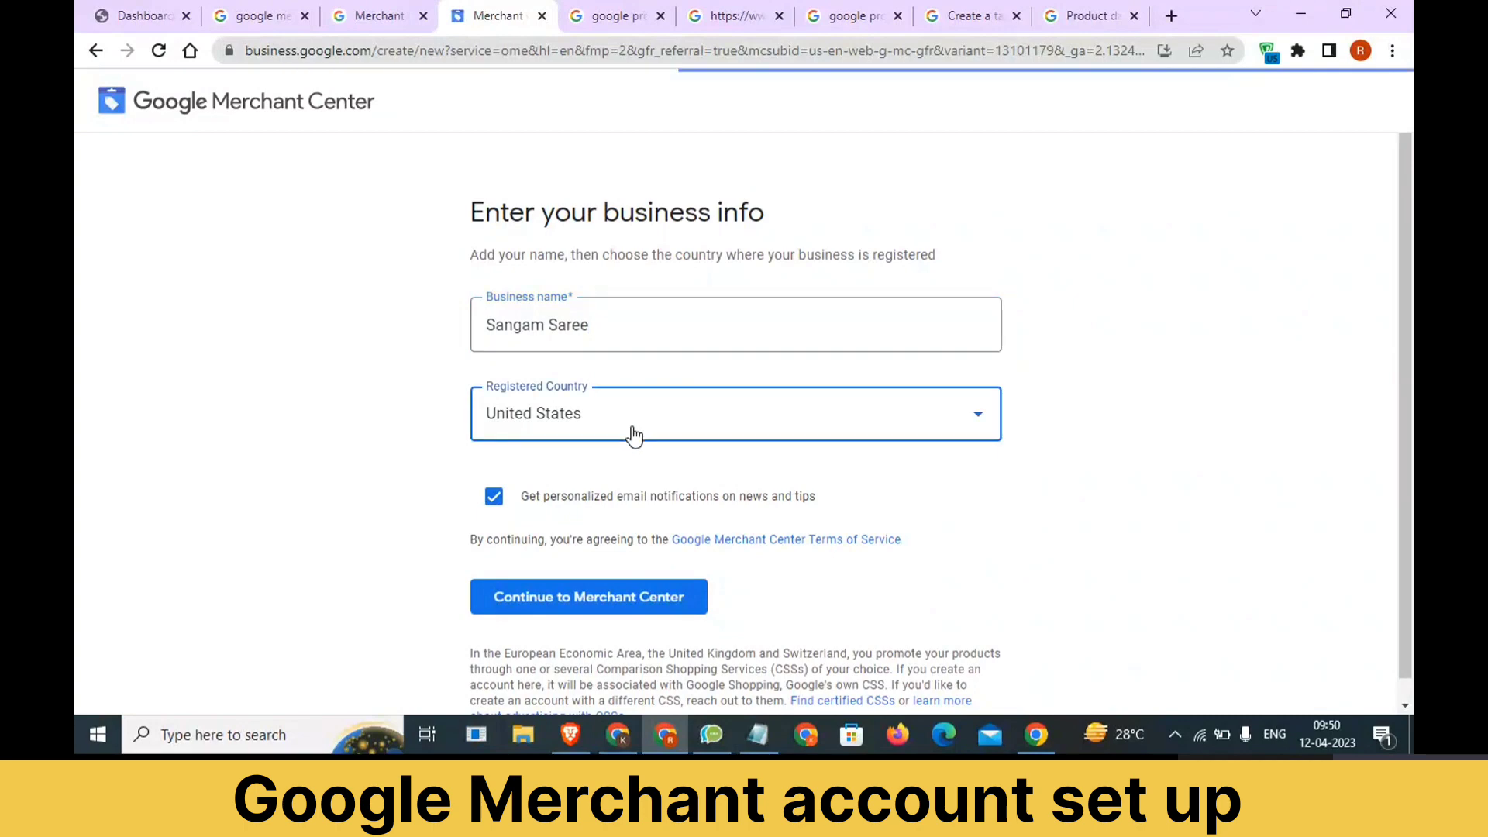
key(i)
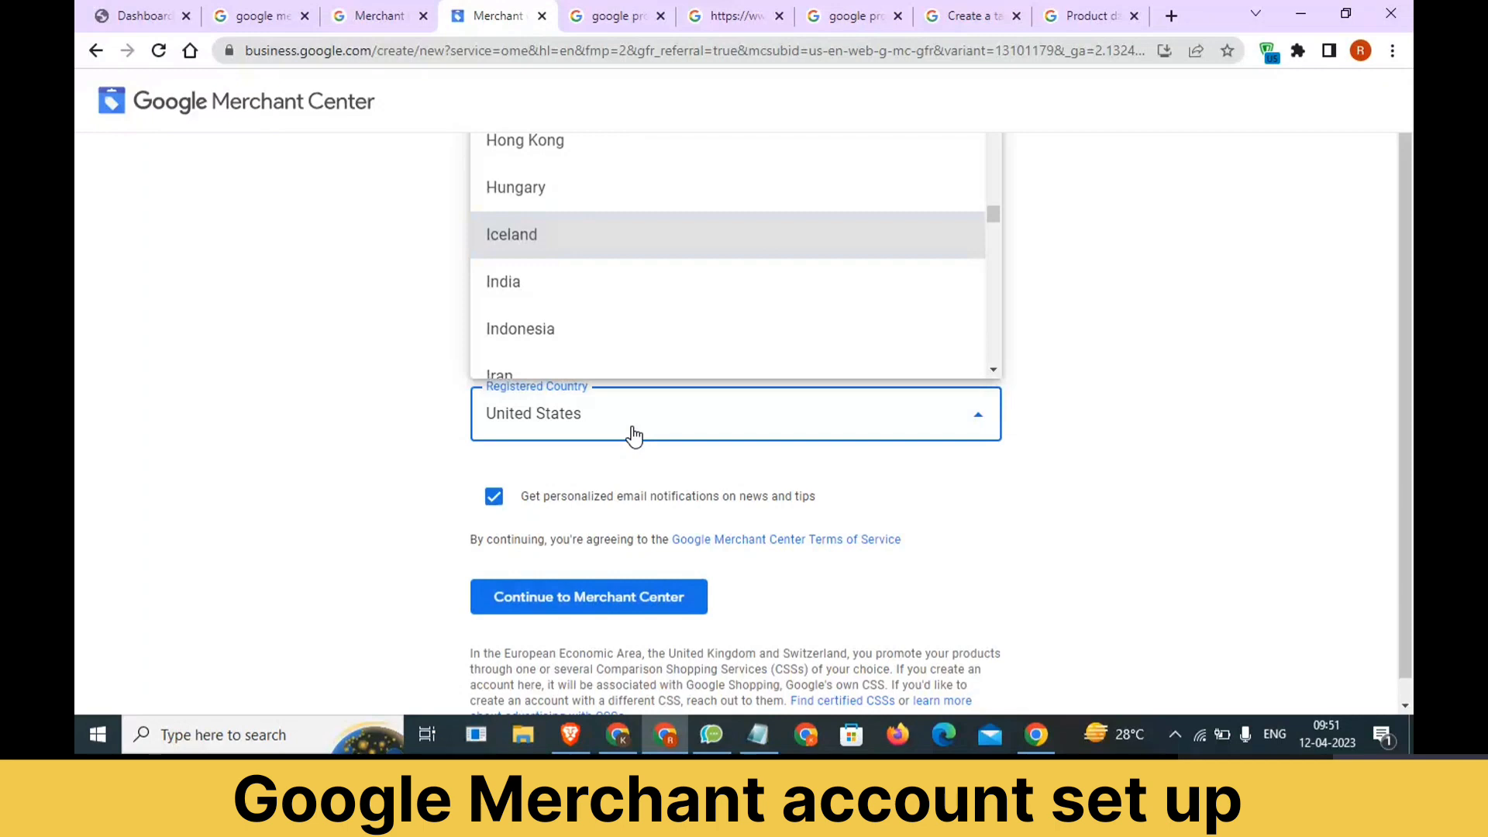
key(Down)
key(Return)
click(598, 598)
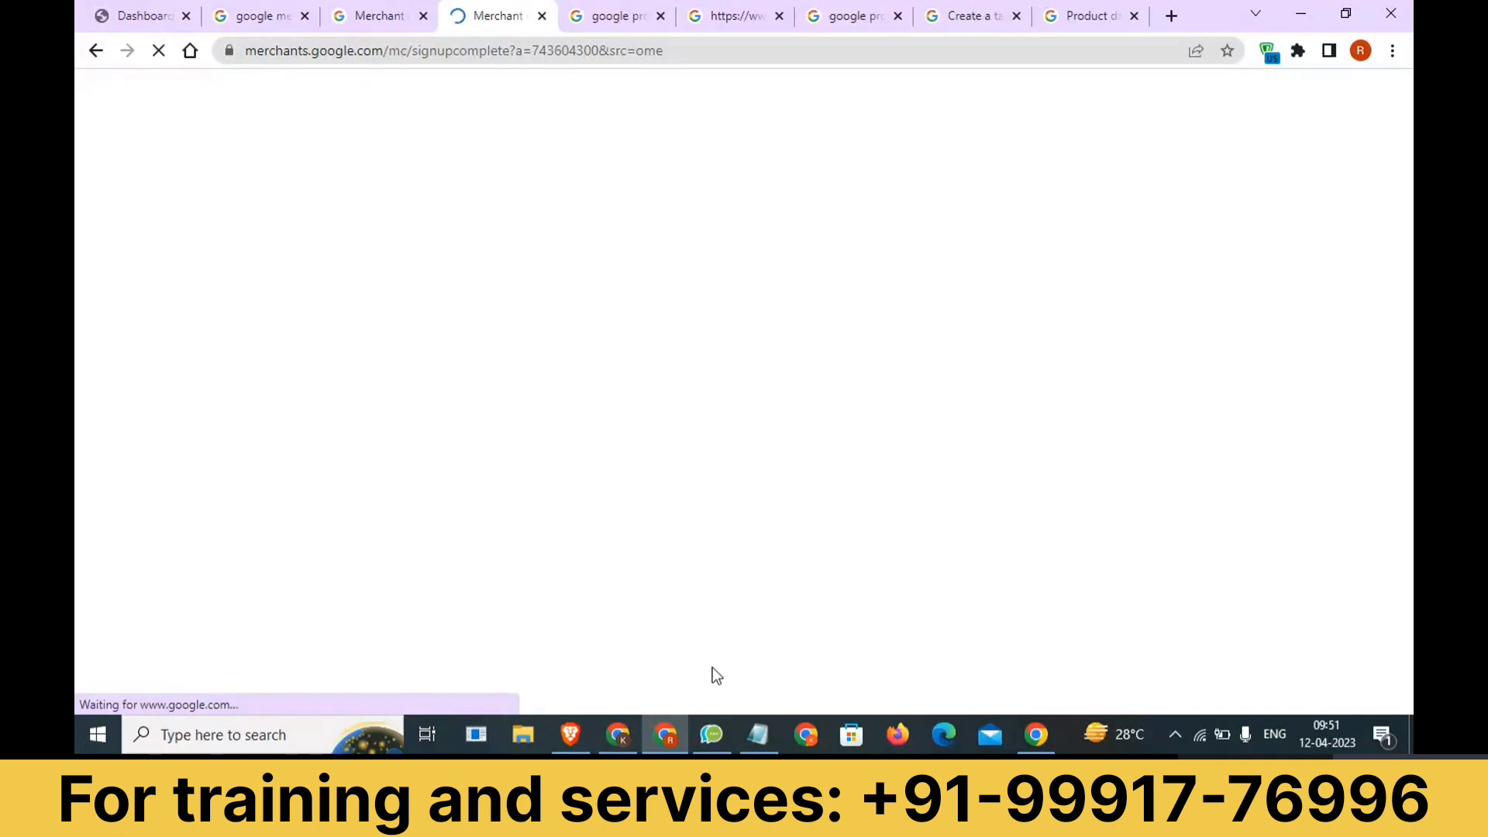
- Add 'Basic Details' on the third line of the Notepad notes and return to the browser
click(758, 734)
click(412, 416)
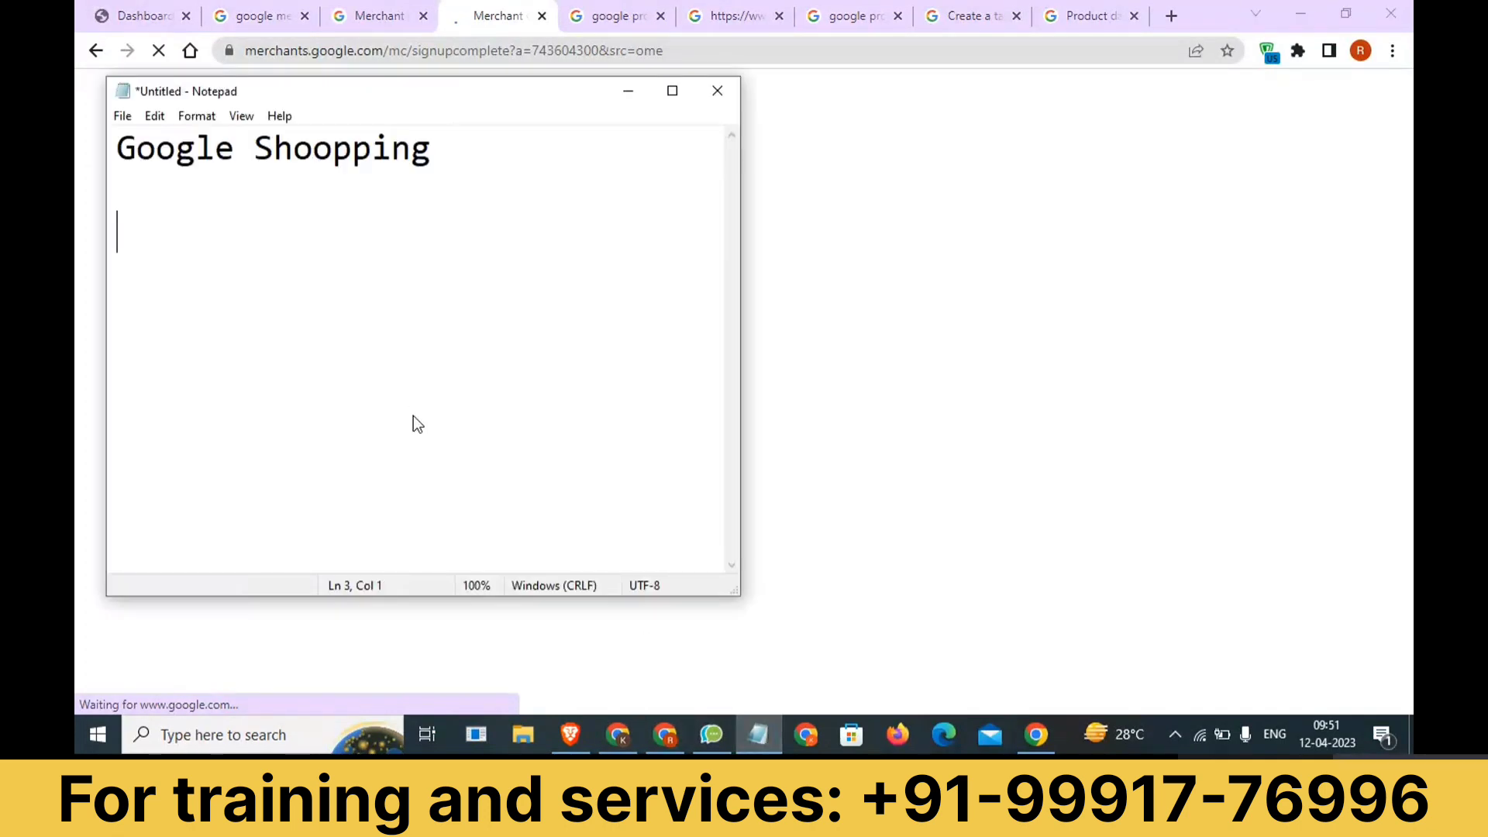
text(Basic )
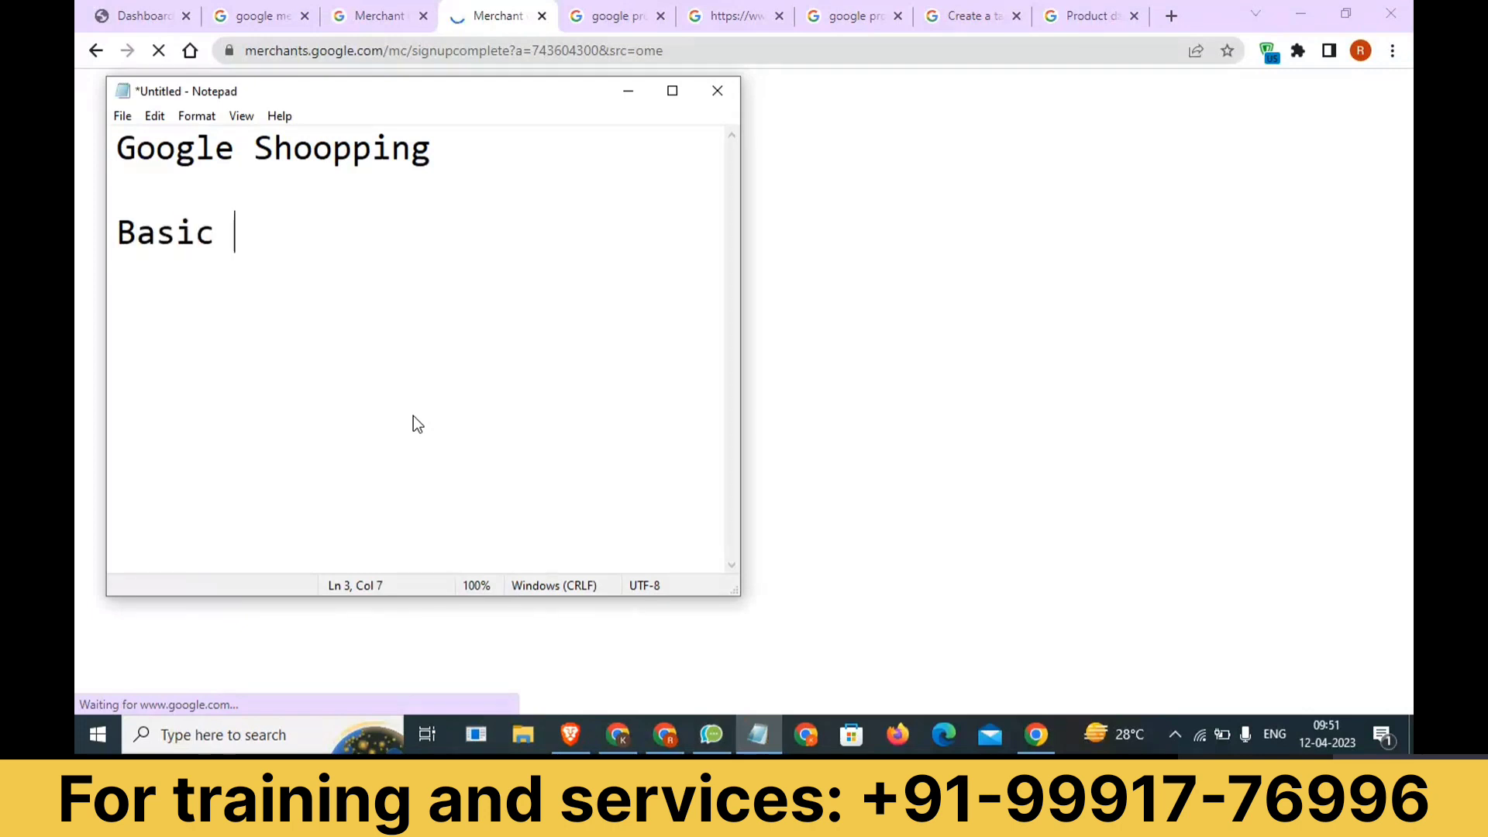
text(Det)
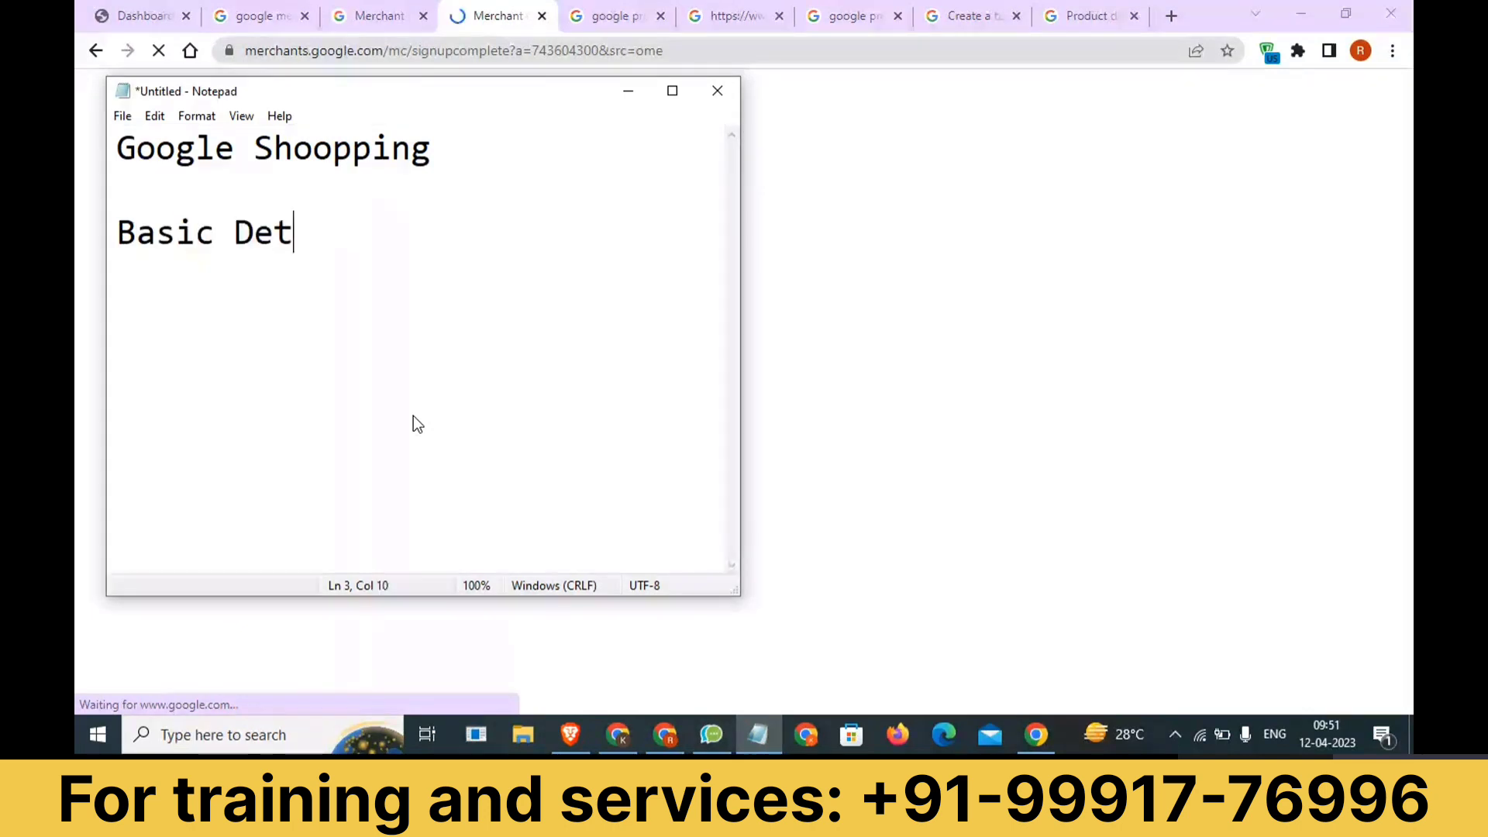
text(ails)
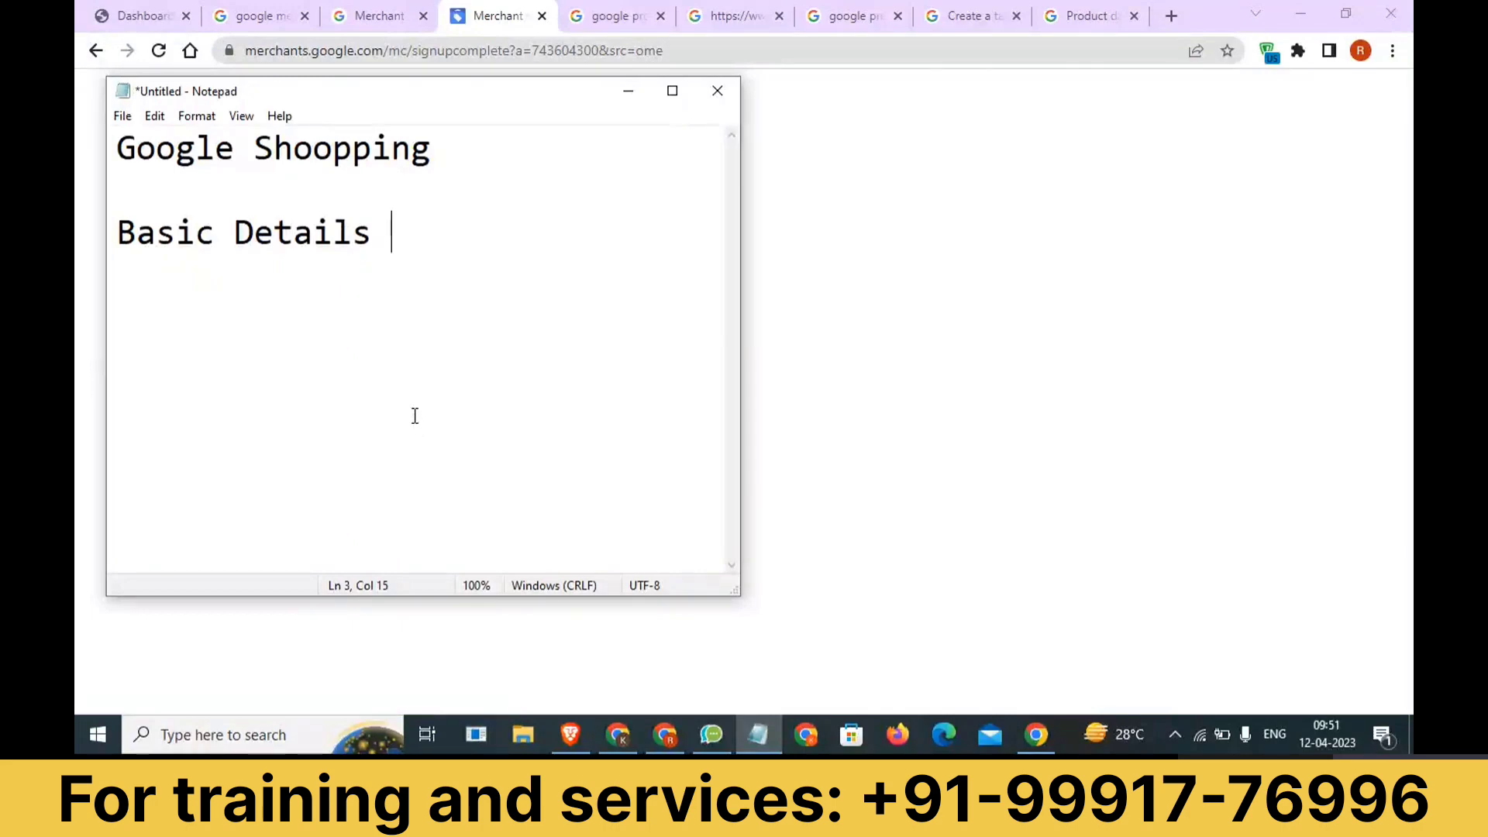
key(alt+Tab)
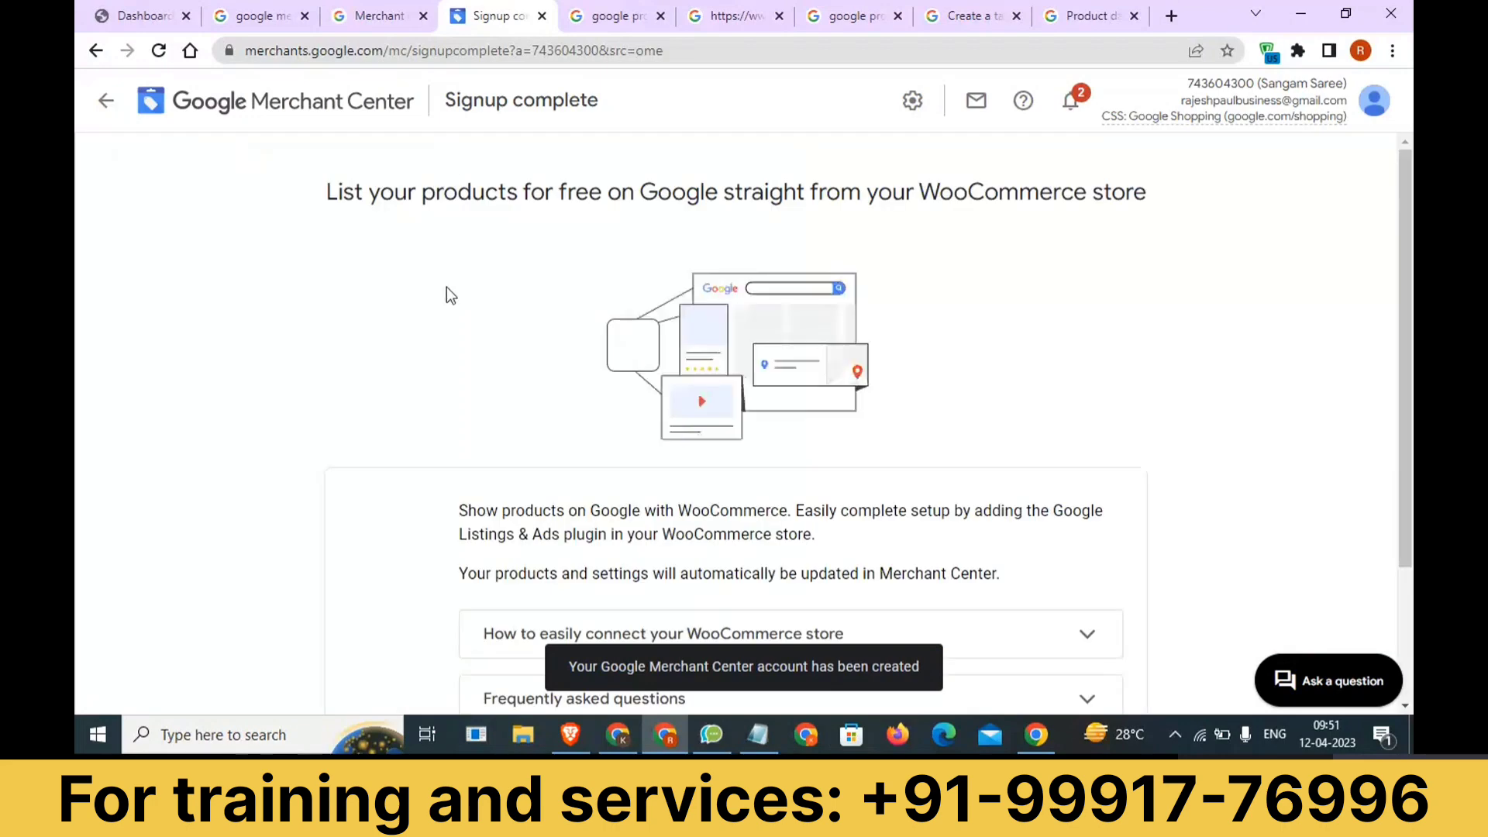
- Scroll the Signup complete page and continue with Merchant Center into the free listings setup
scroll(447, 288, down, 2)
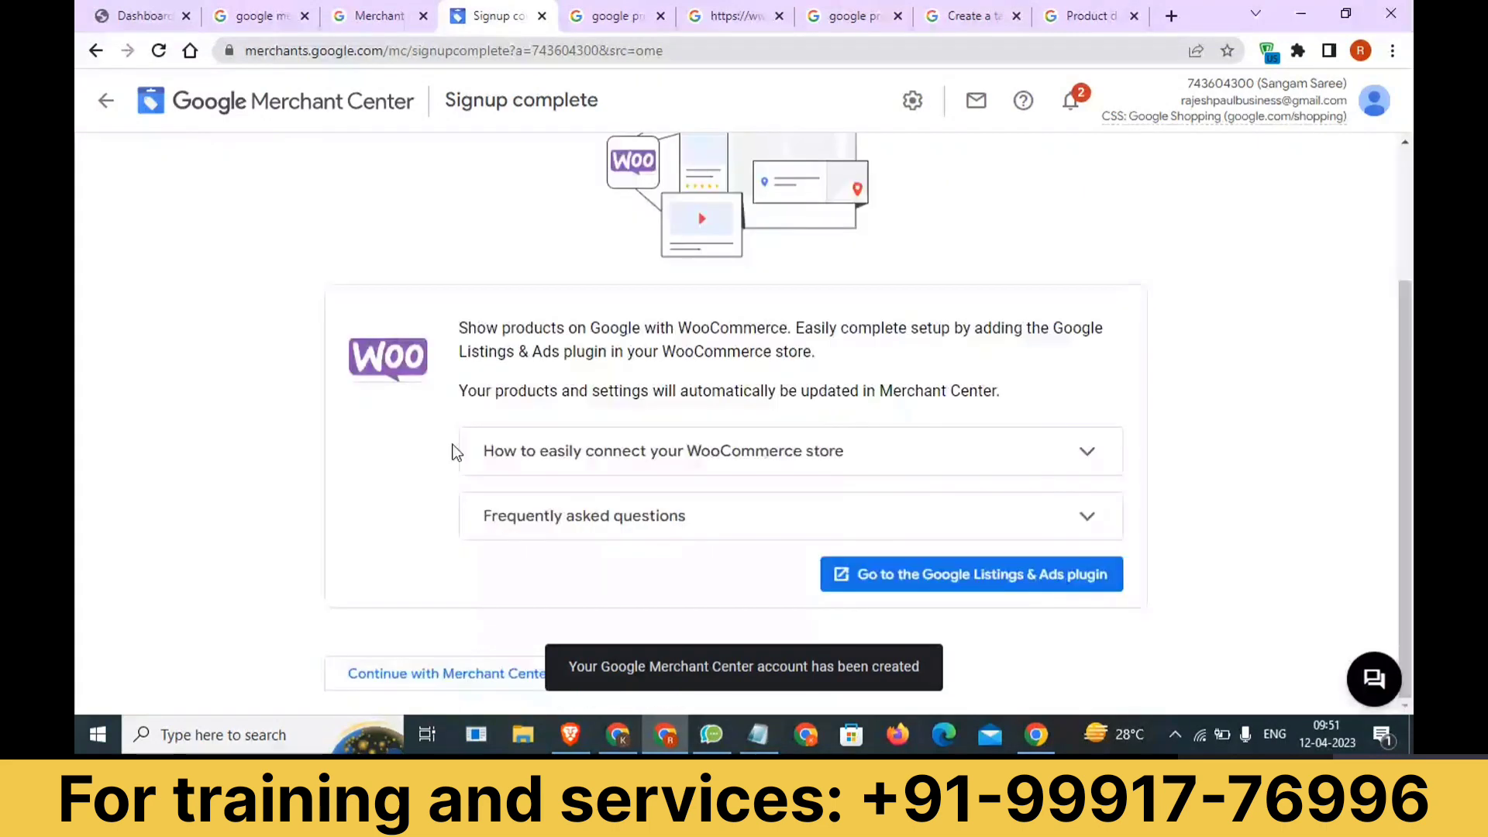
scroll(413, 295, up, 2)
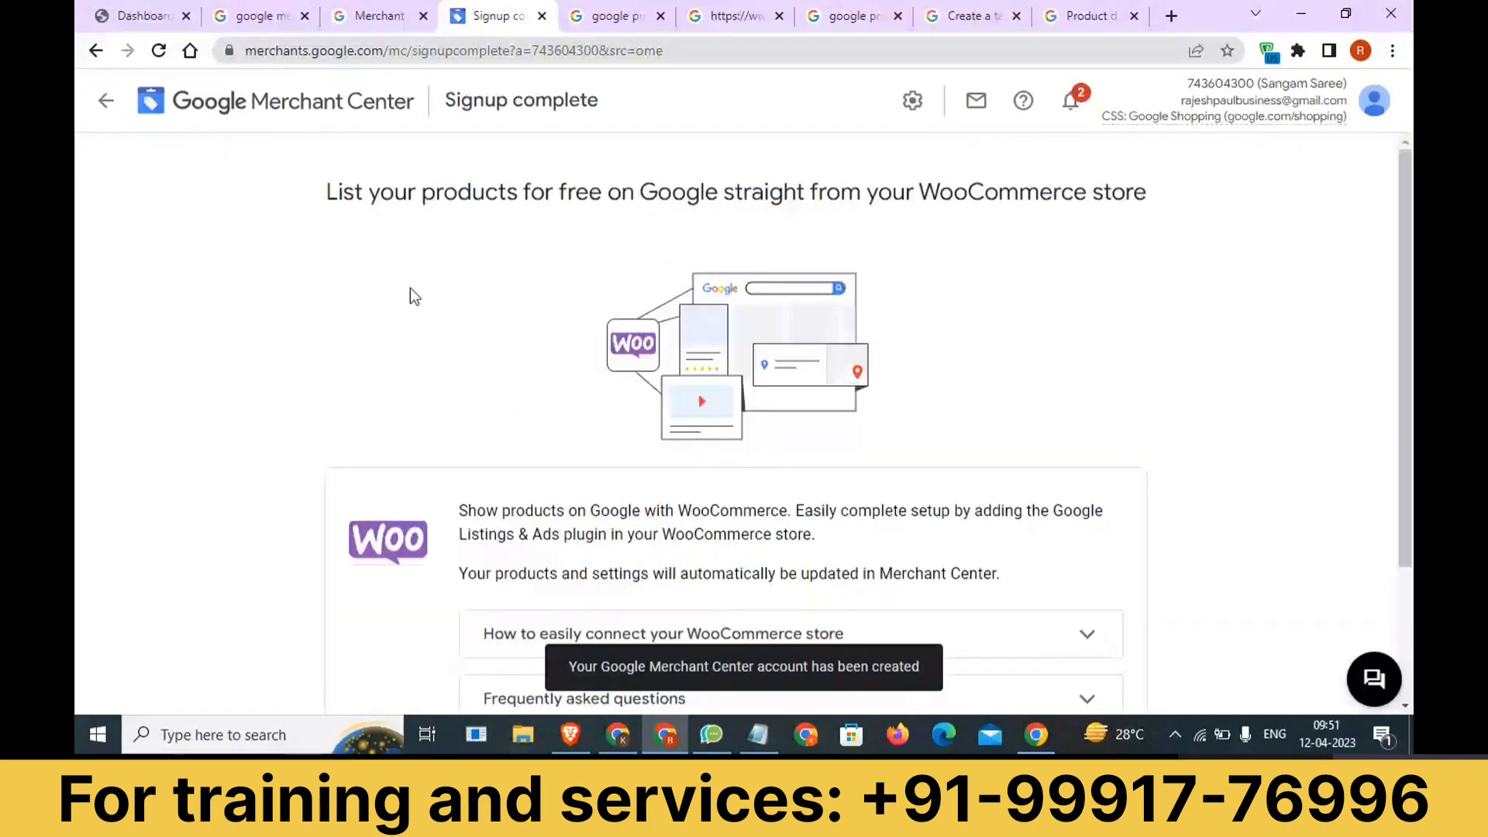
drag(408, 194, 1104, 194)
scroll(736, 209, down, 2)
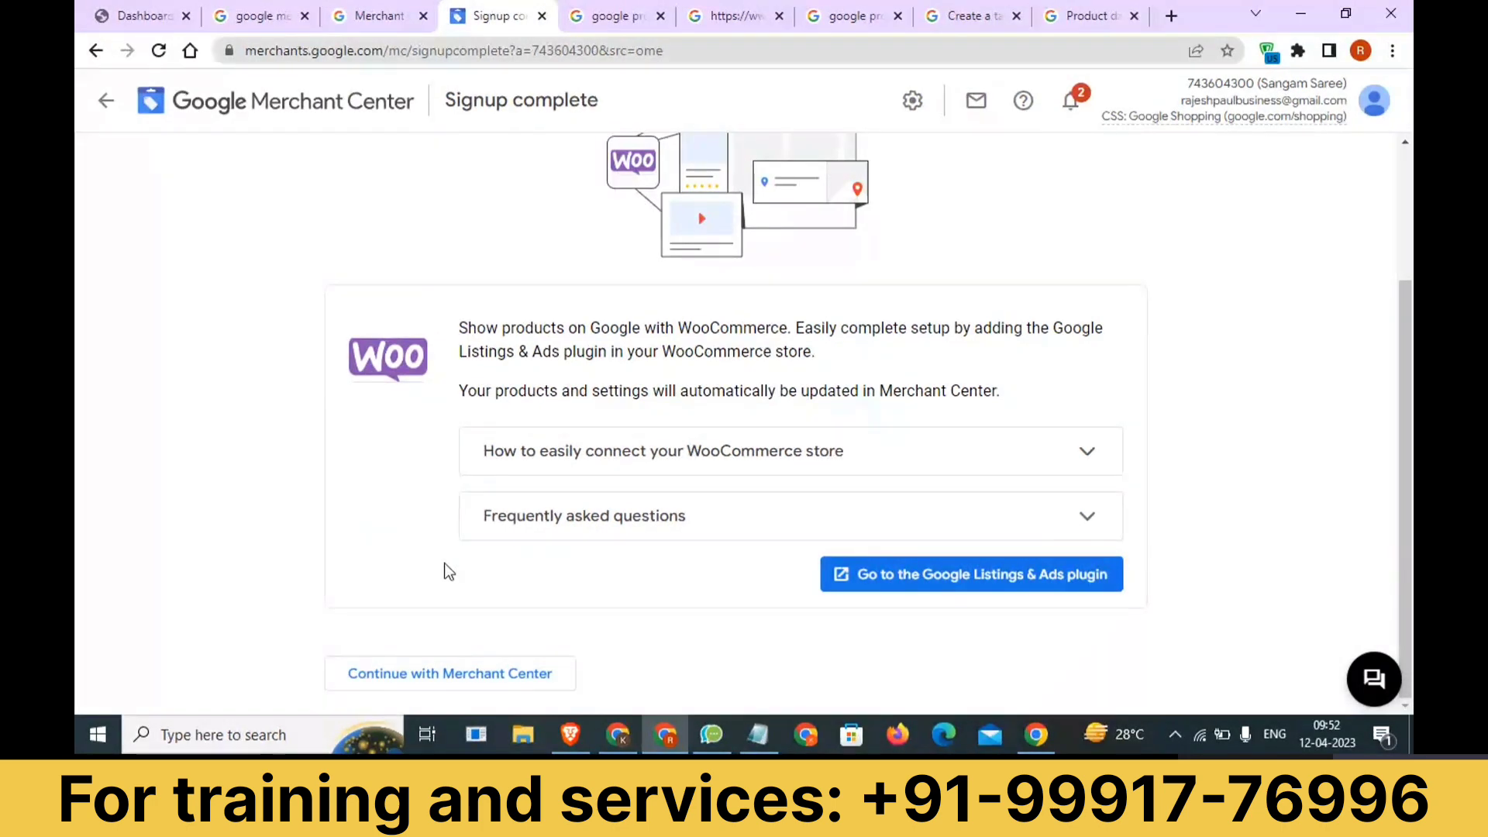
click(451, 667)
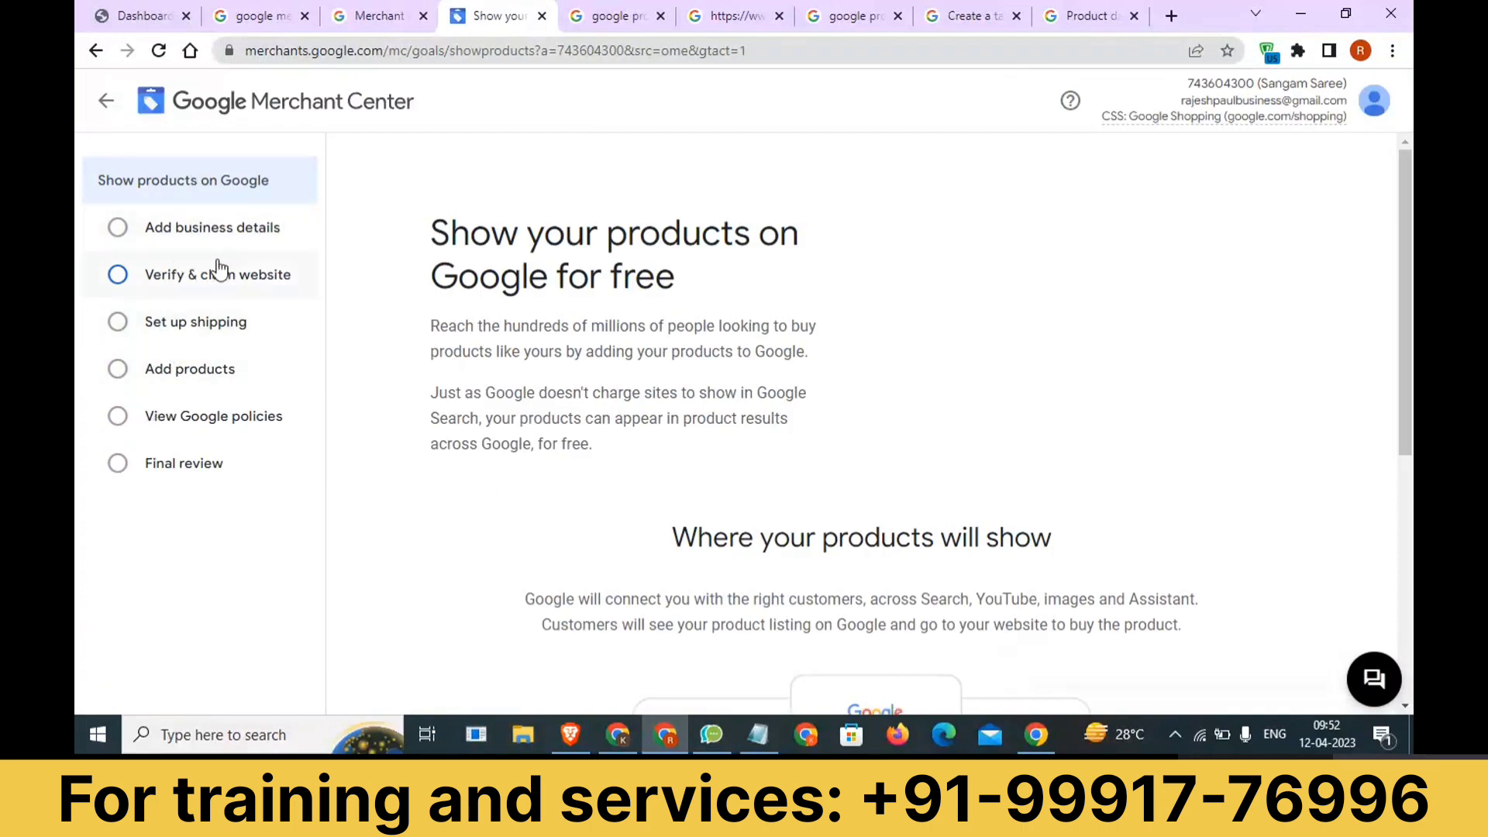
- Start the business details step to reach the empty Business address form, and open a new tab
scroll(500, 400, down, 2)
scroll(500, 400, down, 5)
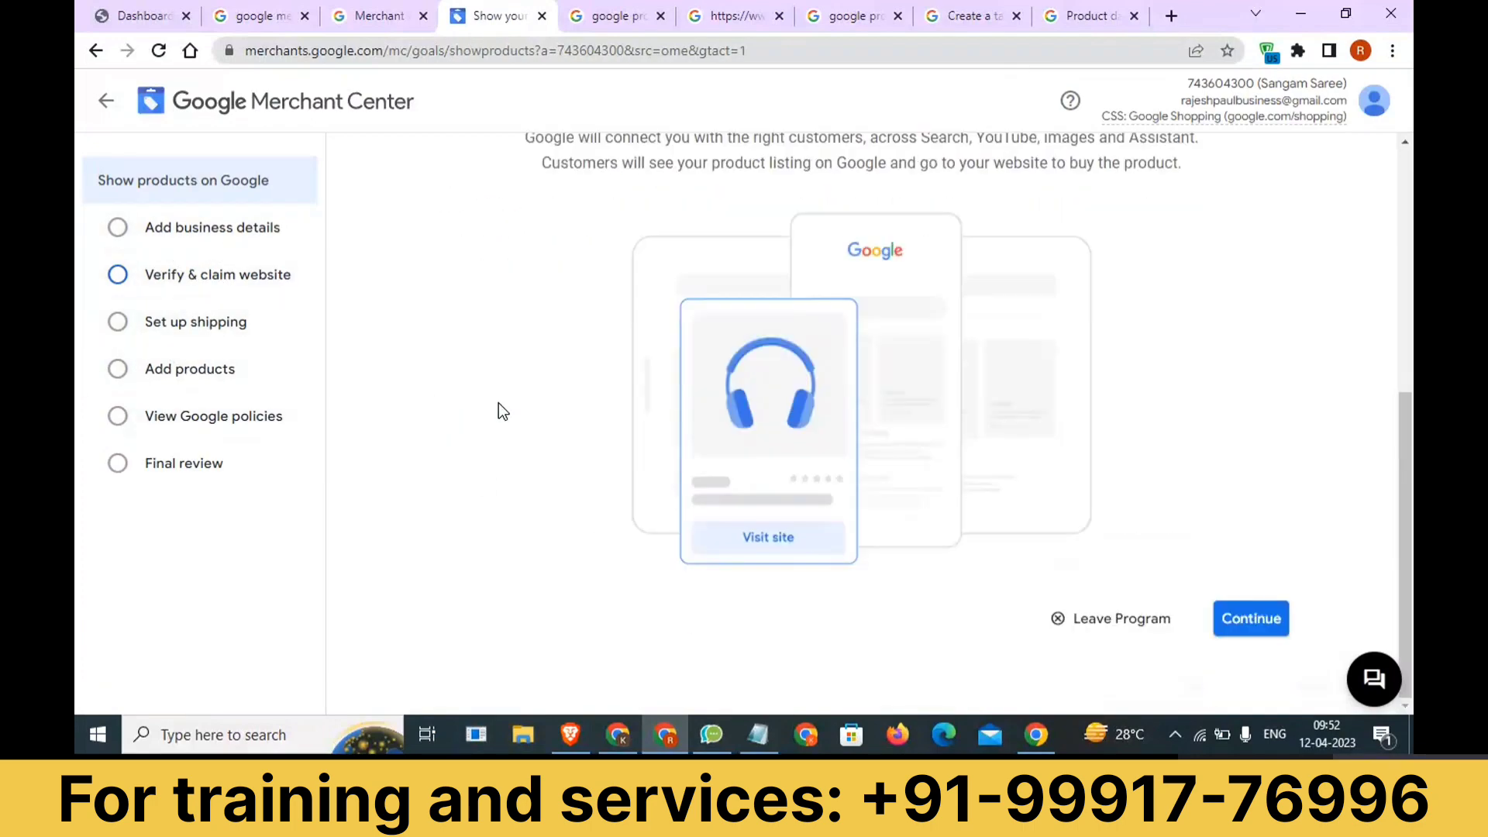
click(1259, 632)
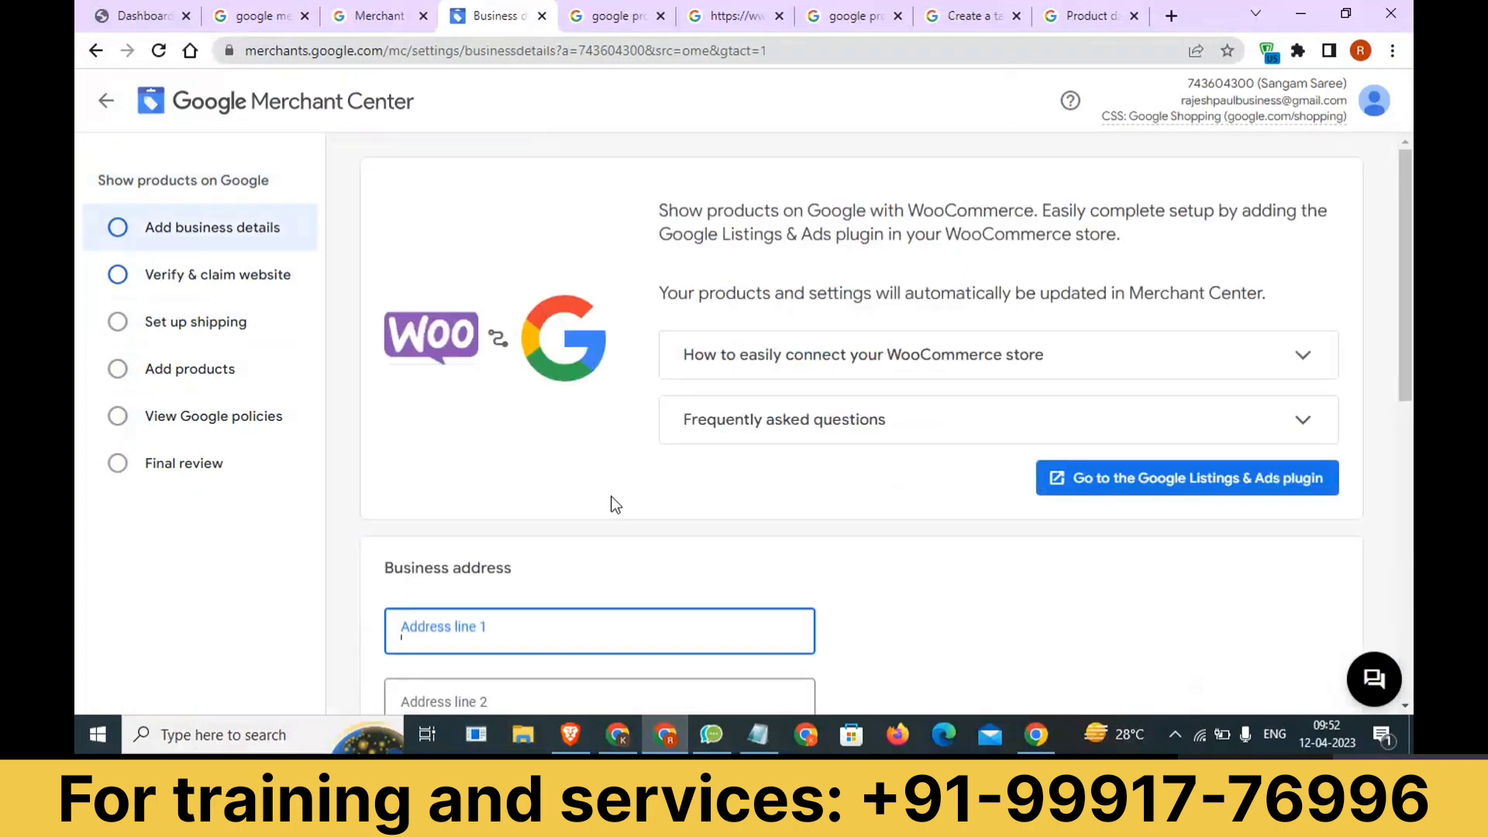
scroll(604, 473, down, 5)
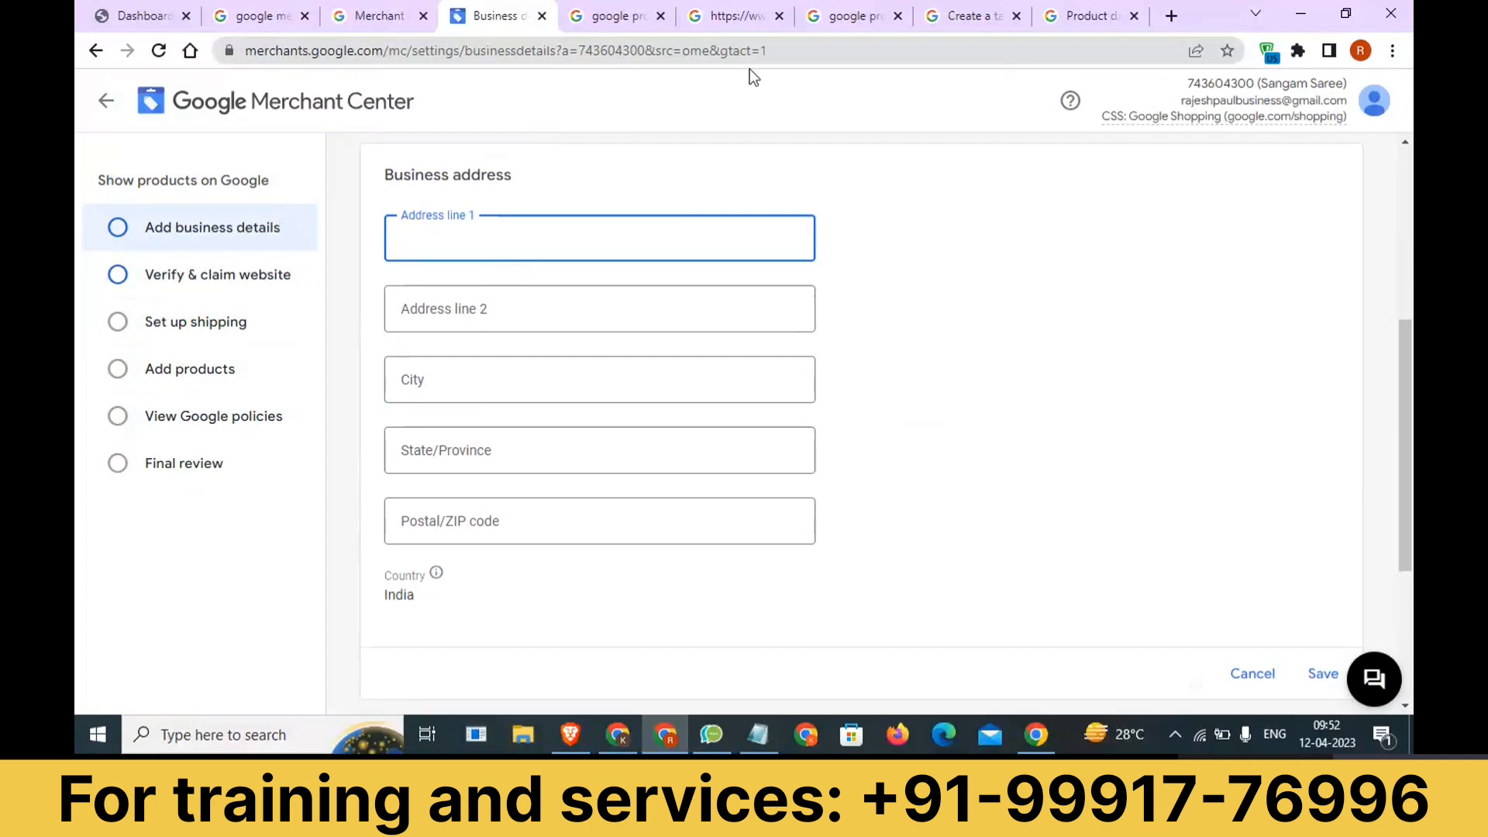
click(1168, 15)
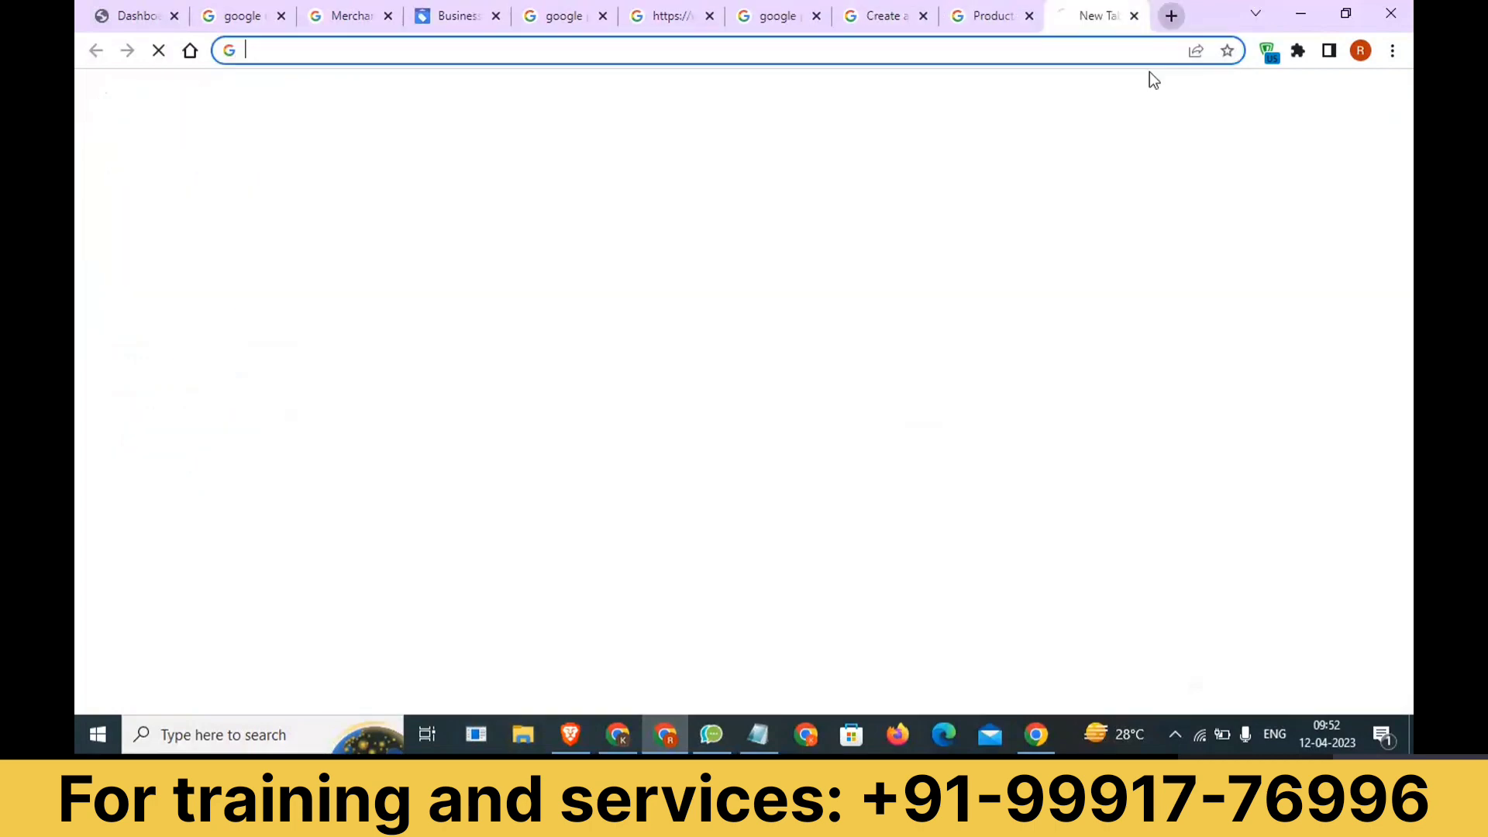
- Search Google for the shop's listing and copy its full address from the knowledge panel
text(rajesh)
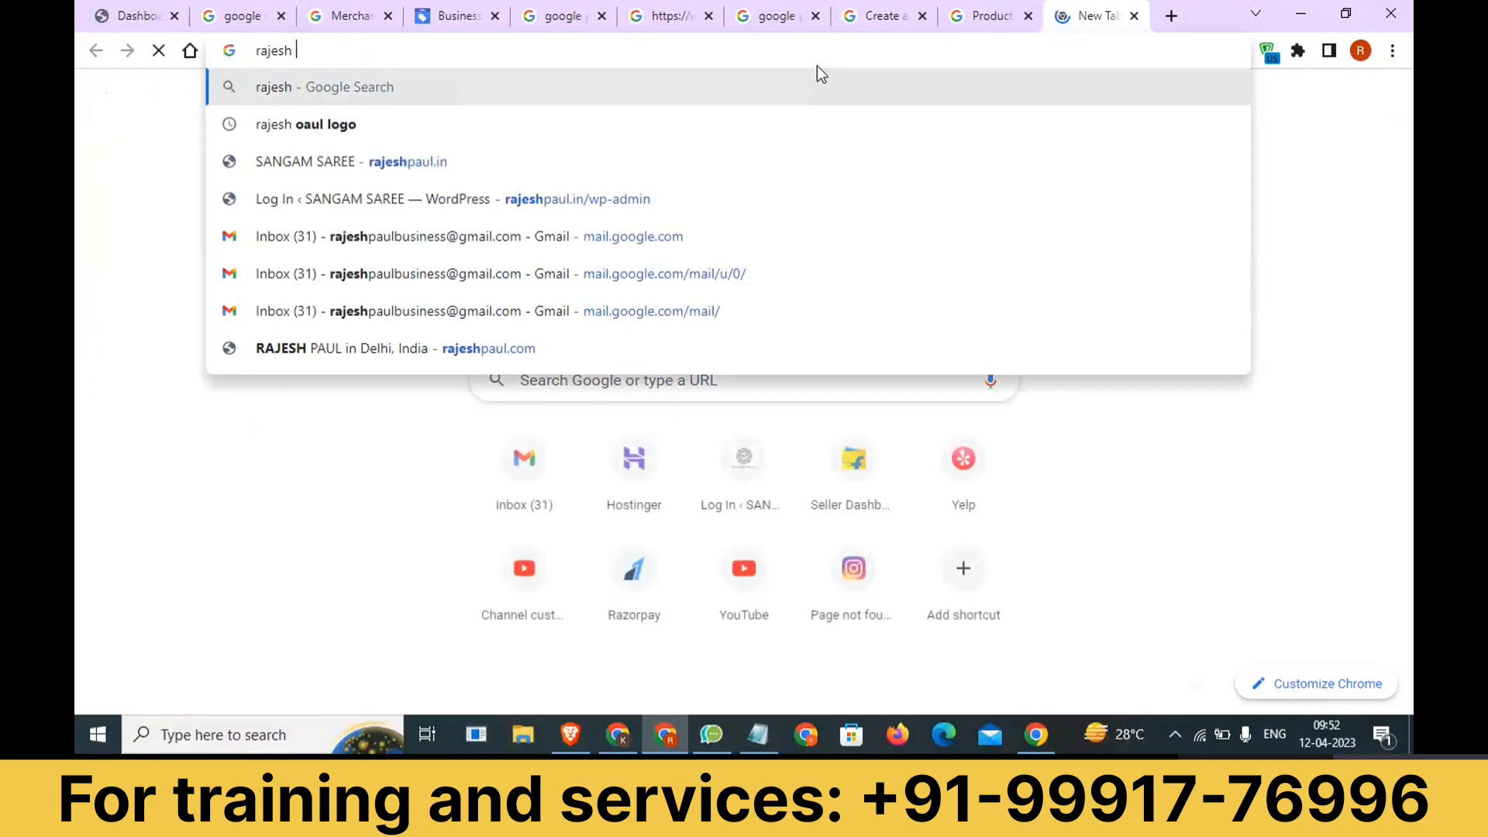
text( paul)
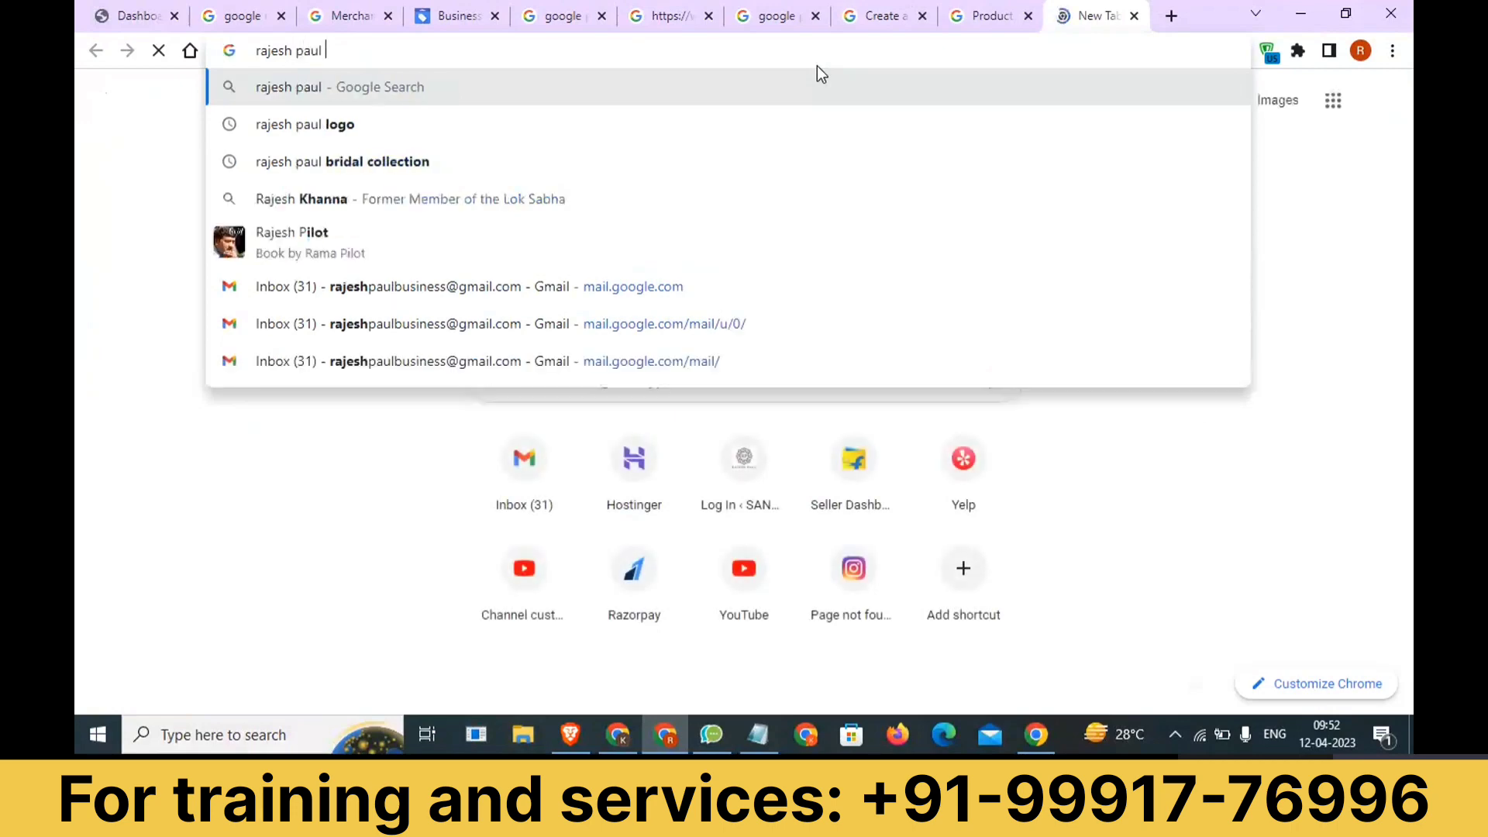
key(Return)
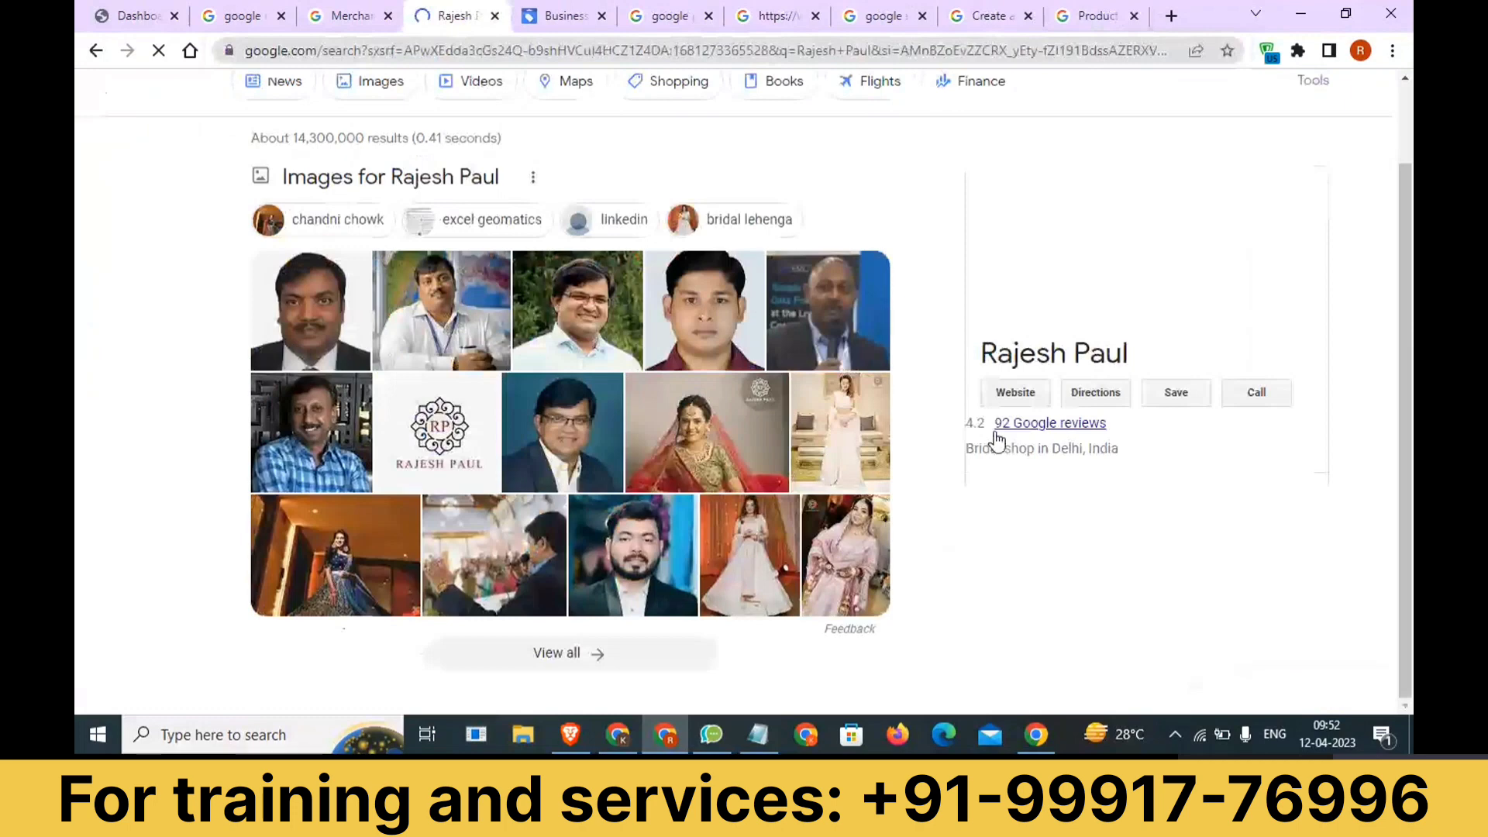
scroll(997, 441, down, 2)
drag(1164, 376, 1150, 373)
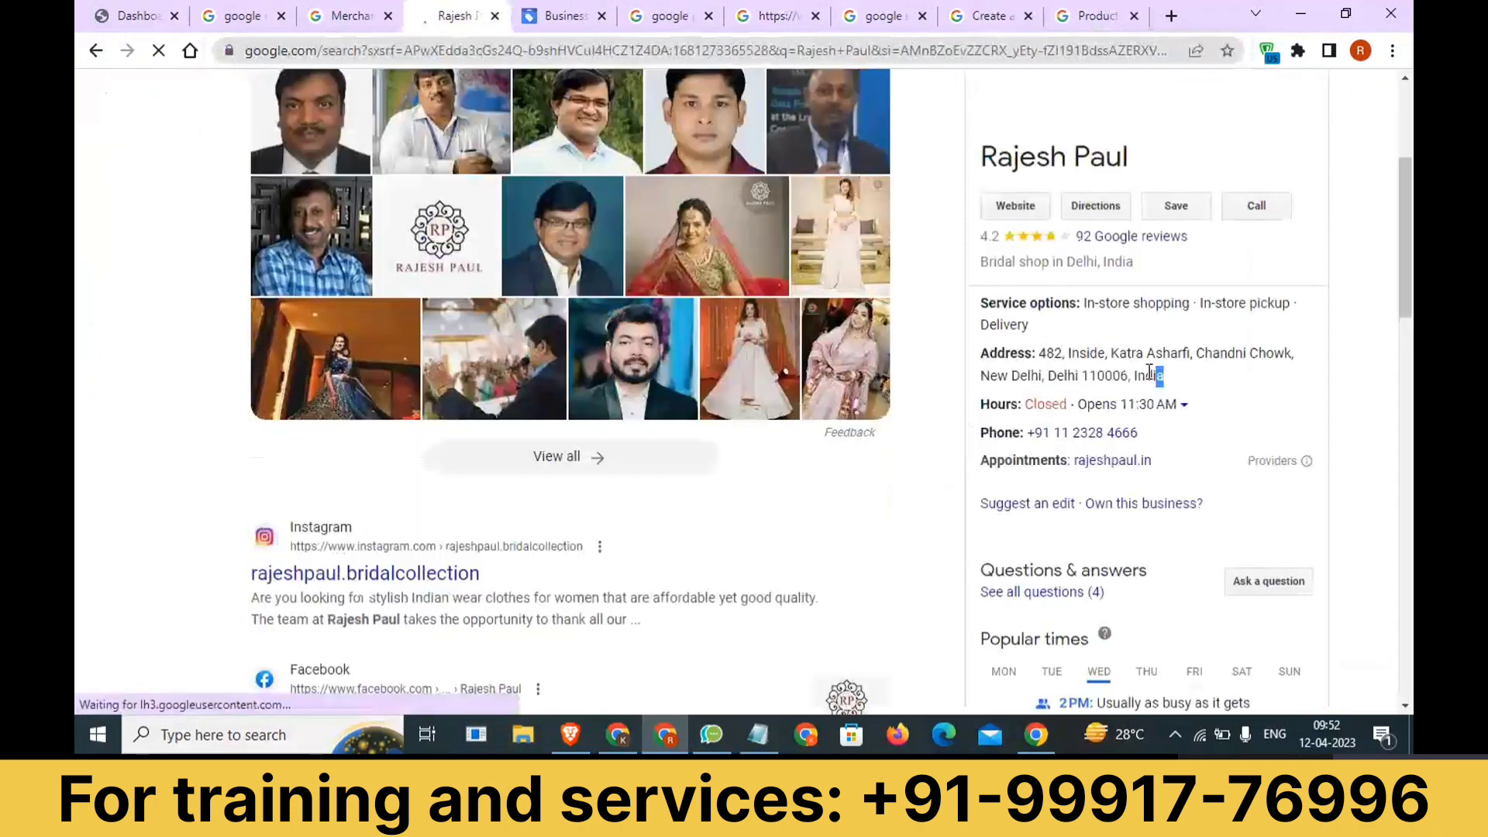
triple_click(1150, 373)
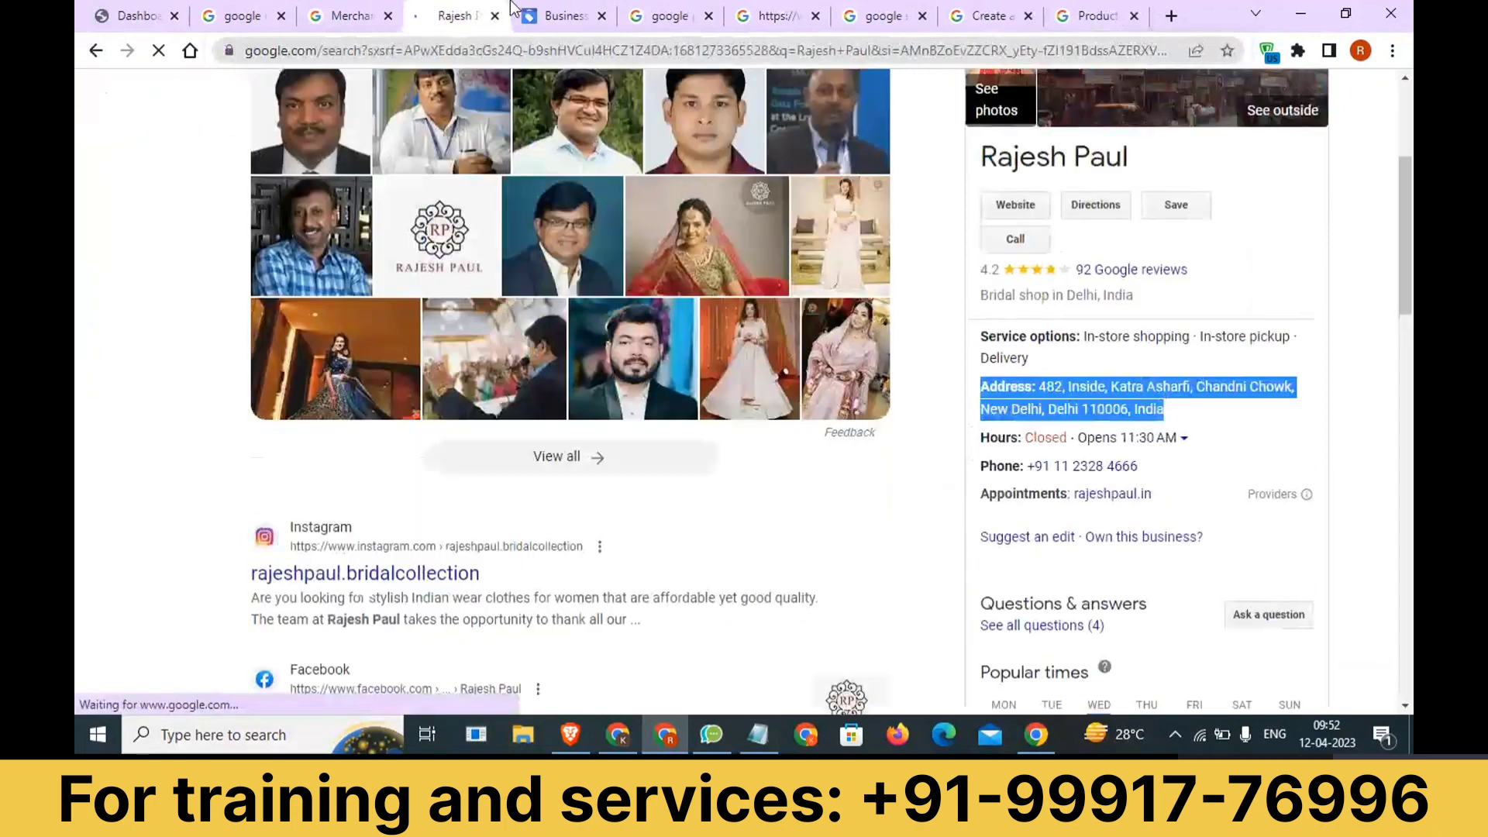
- Split the pasted shop address between Address line 1 and Address line 2
click(543, 16)
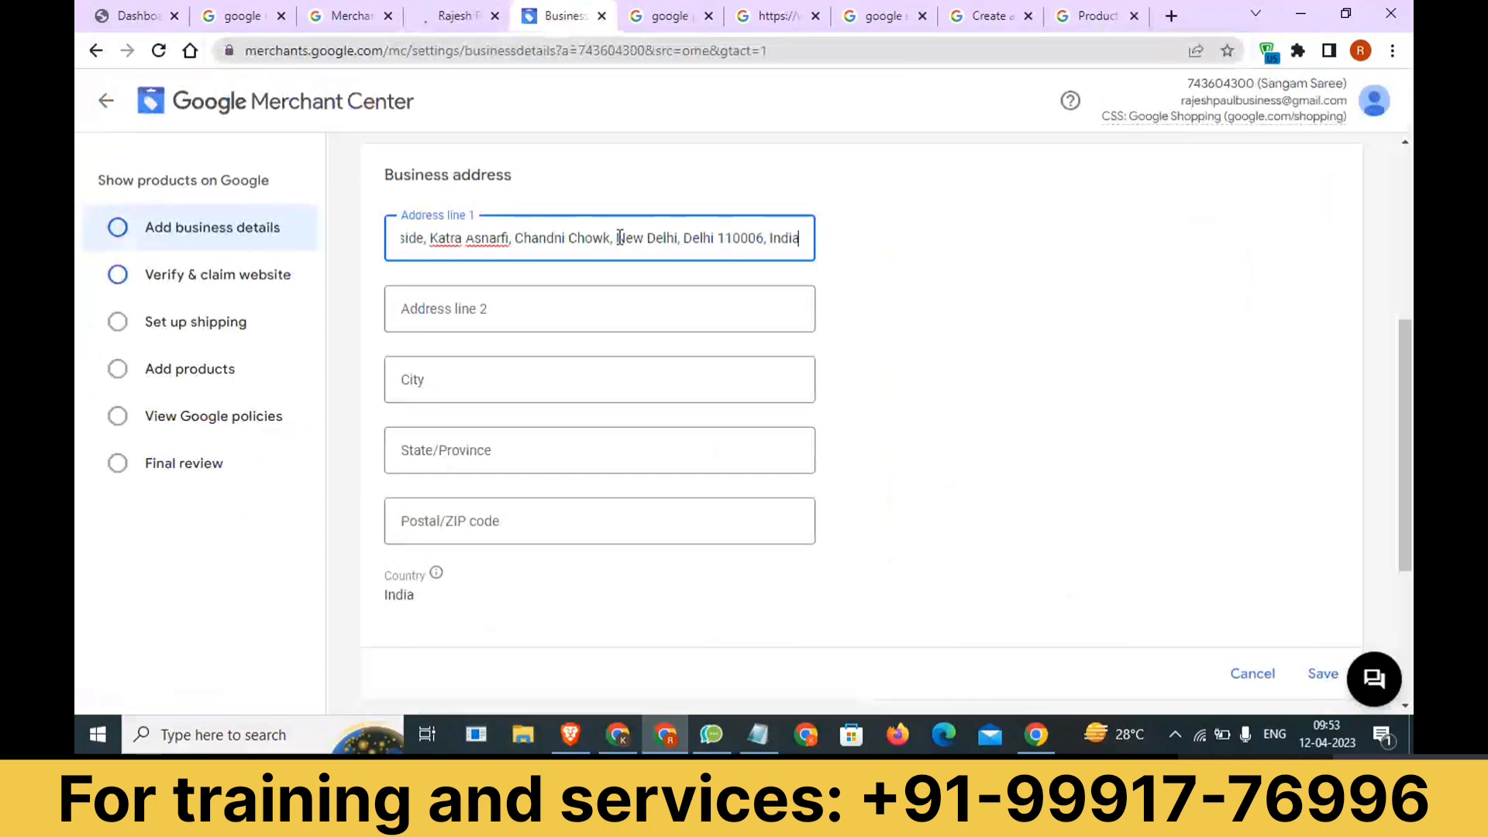
drag(618, 238, 1009, 254)
key(ctrl+c)
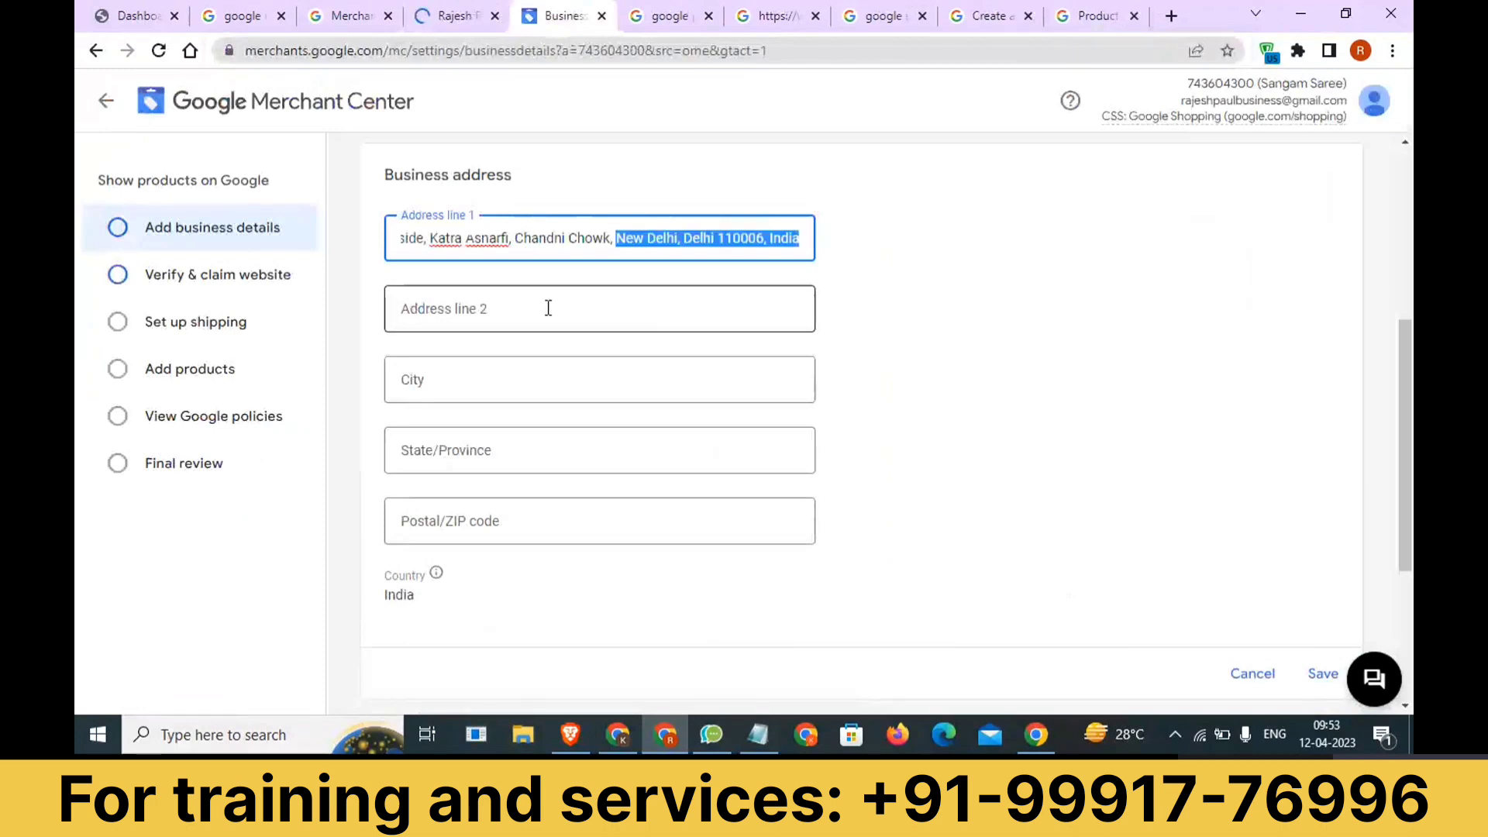
key(BackSpace)
click(522, 315)
key(ctrl+v)
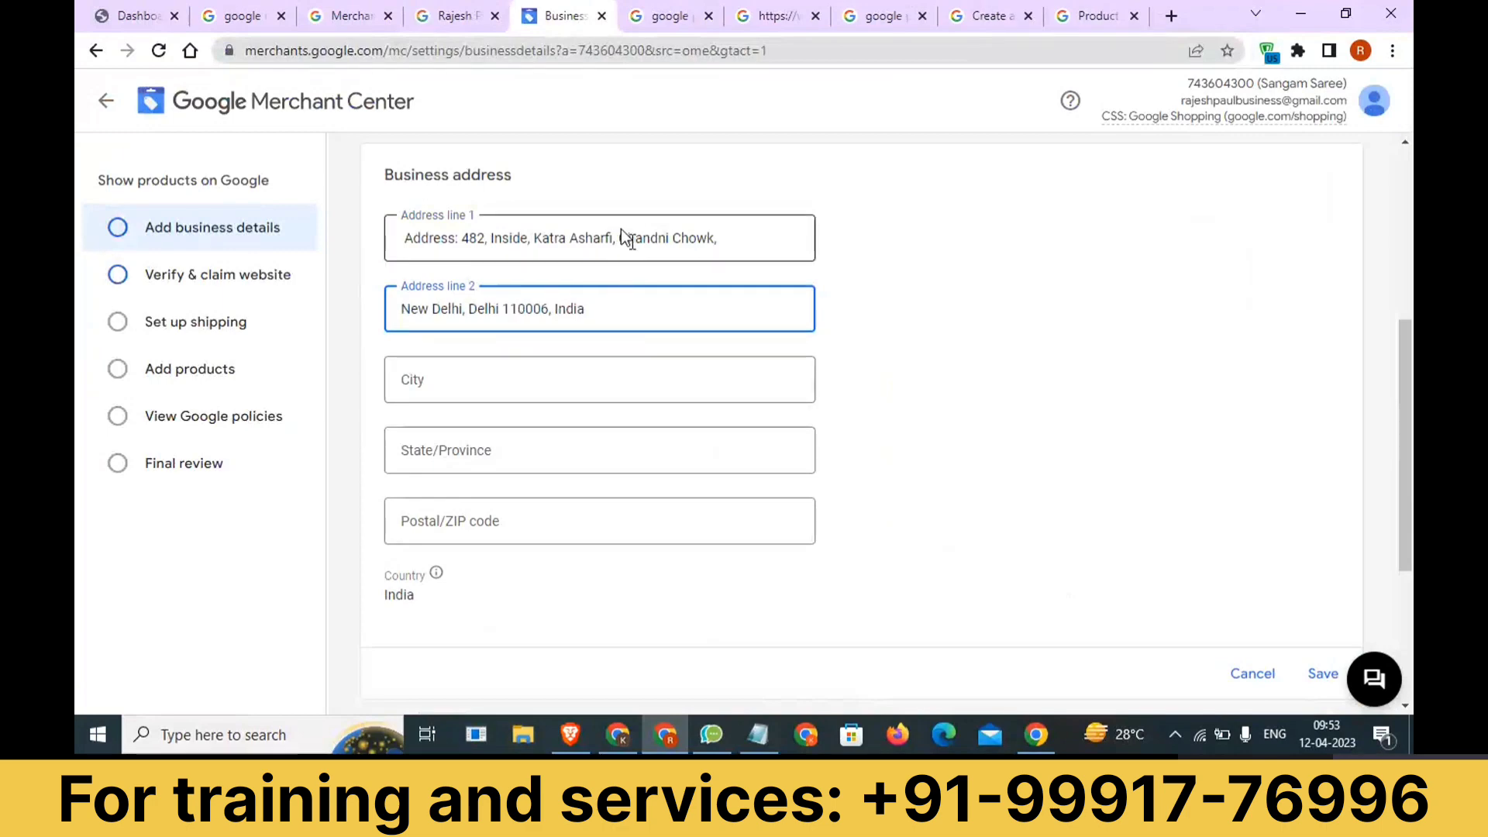
drag(619, 238, 720, 240)
key(ctrl+c)
drag(586, 308, 355, 306)
key(ctrl+v)
- Fill in City 'New Delhi', State 'Delhi' and the shop's postal code
click(446, 380)
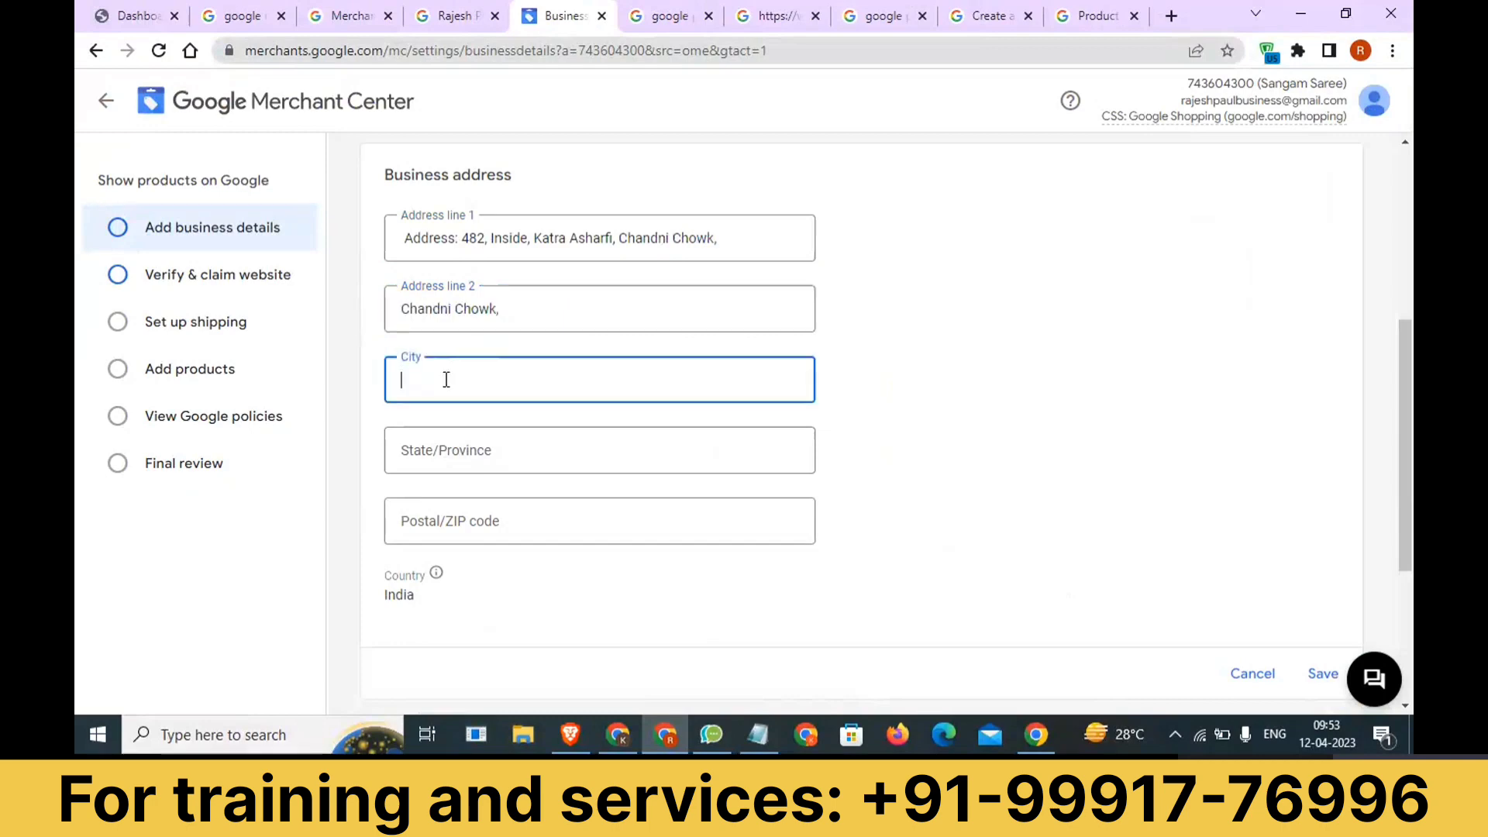
text(new)
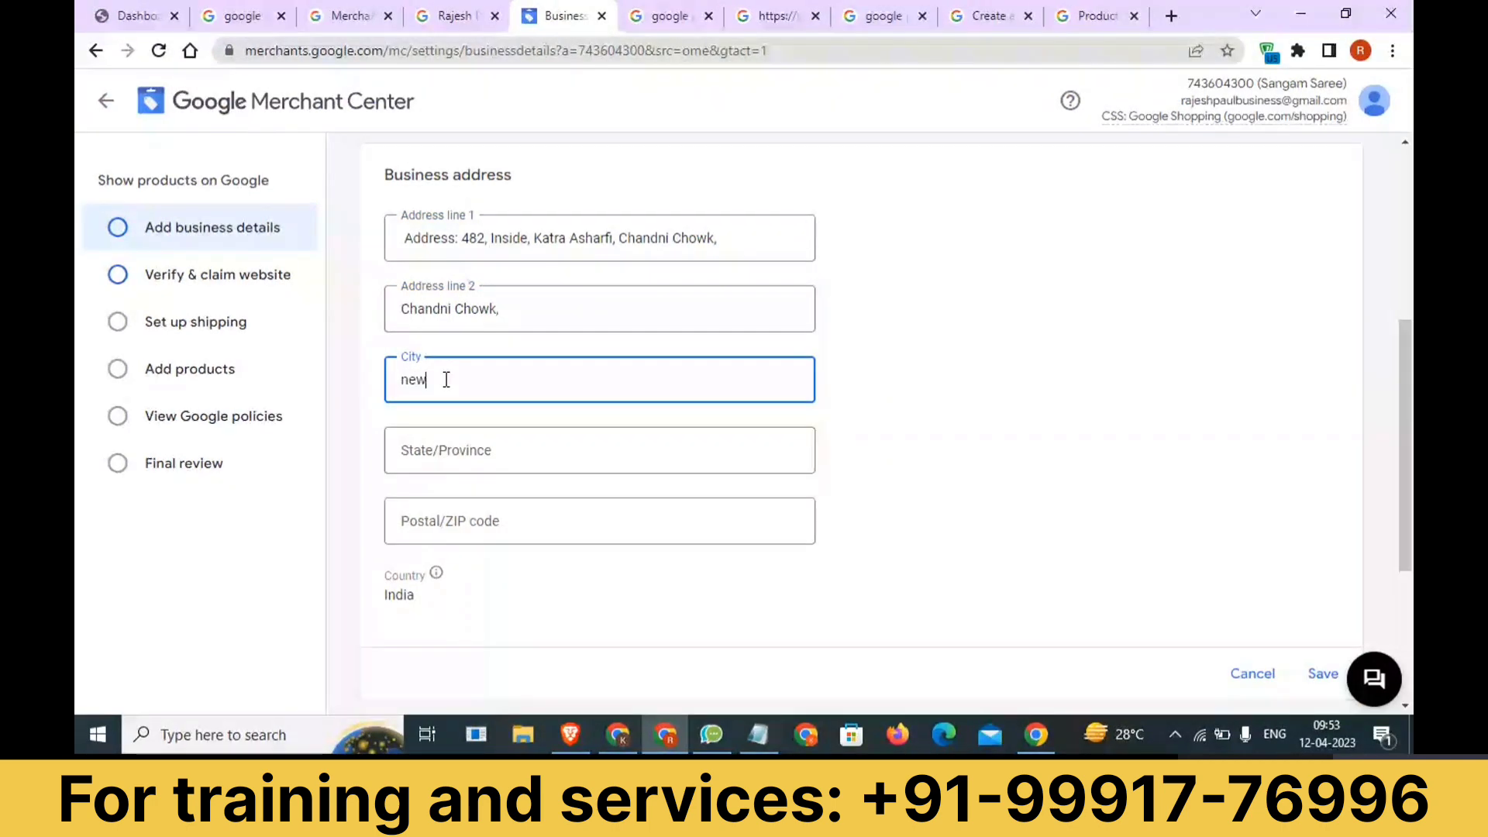
key(BackSpace)
key(BackSpace)
key(BackSpace)
text(New D)
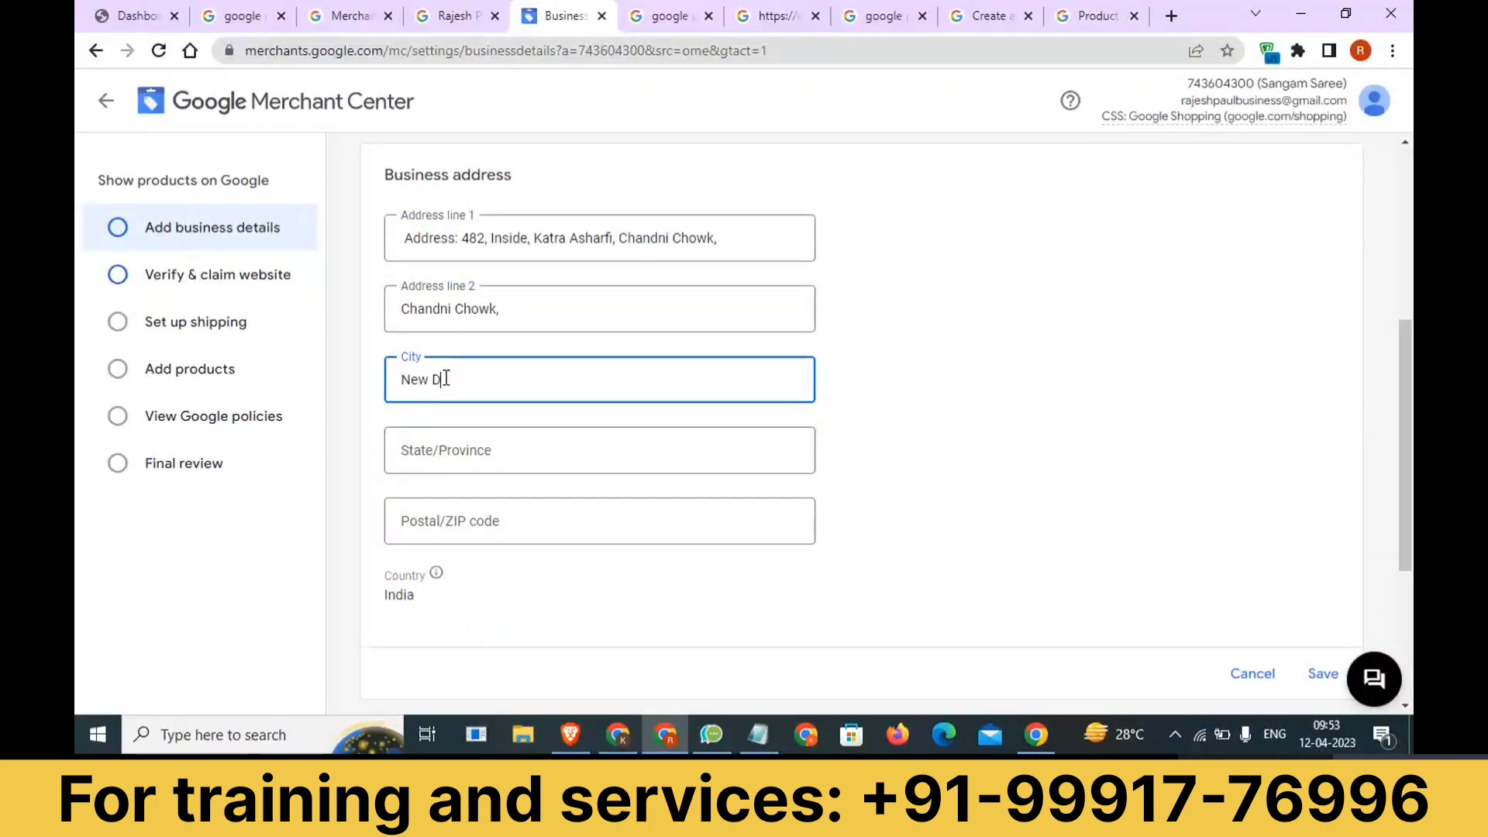
text(elhi)
click(482, 444)
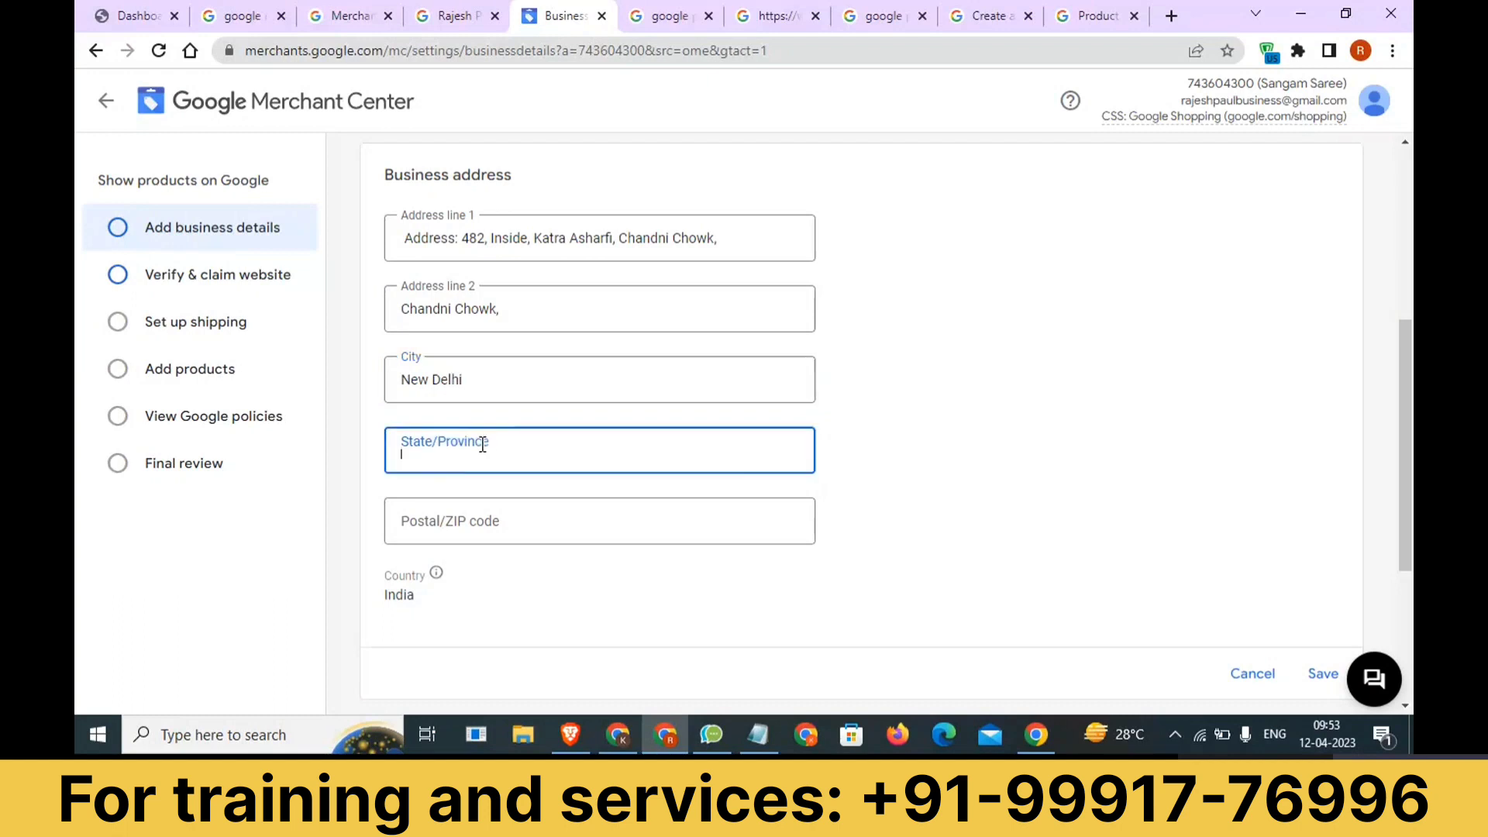
text(Delhi)
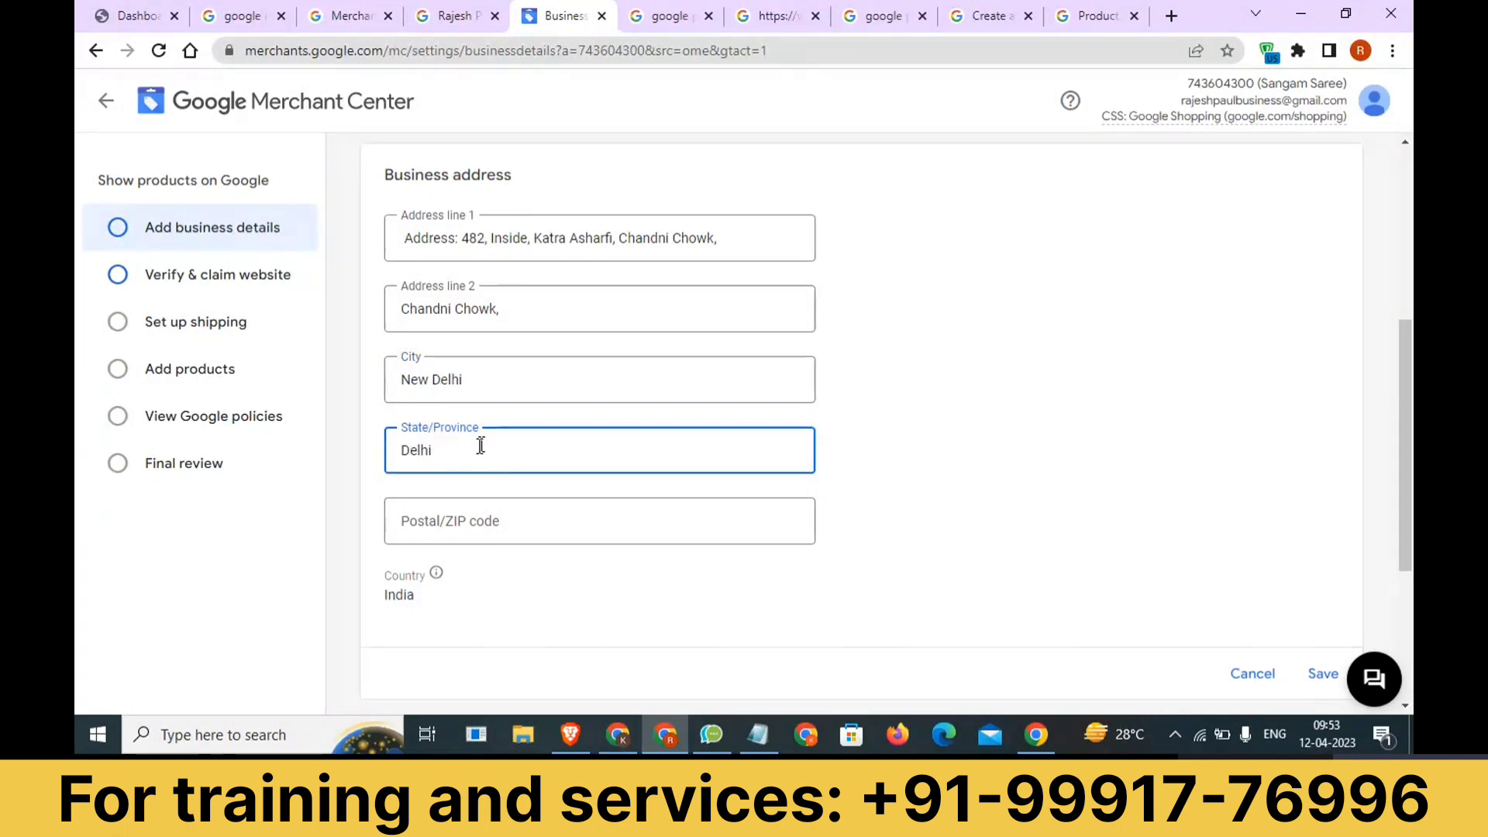
key(Tab)
click(490, 8)
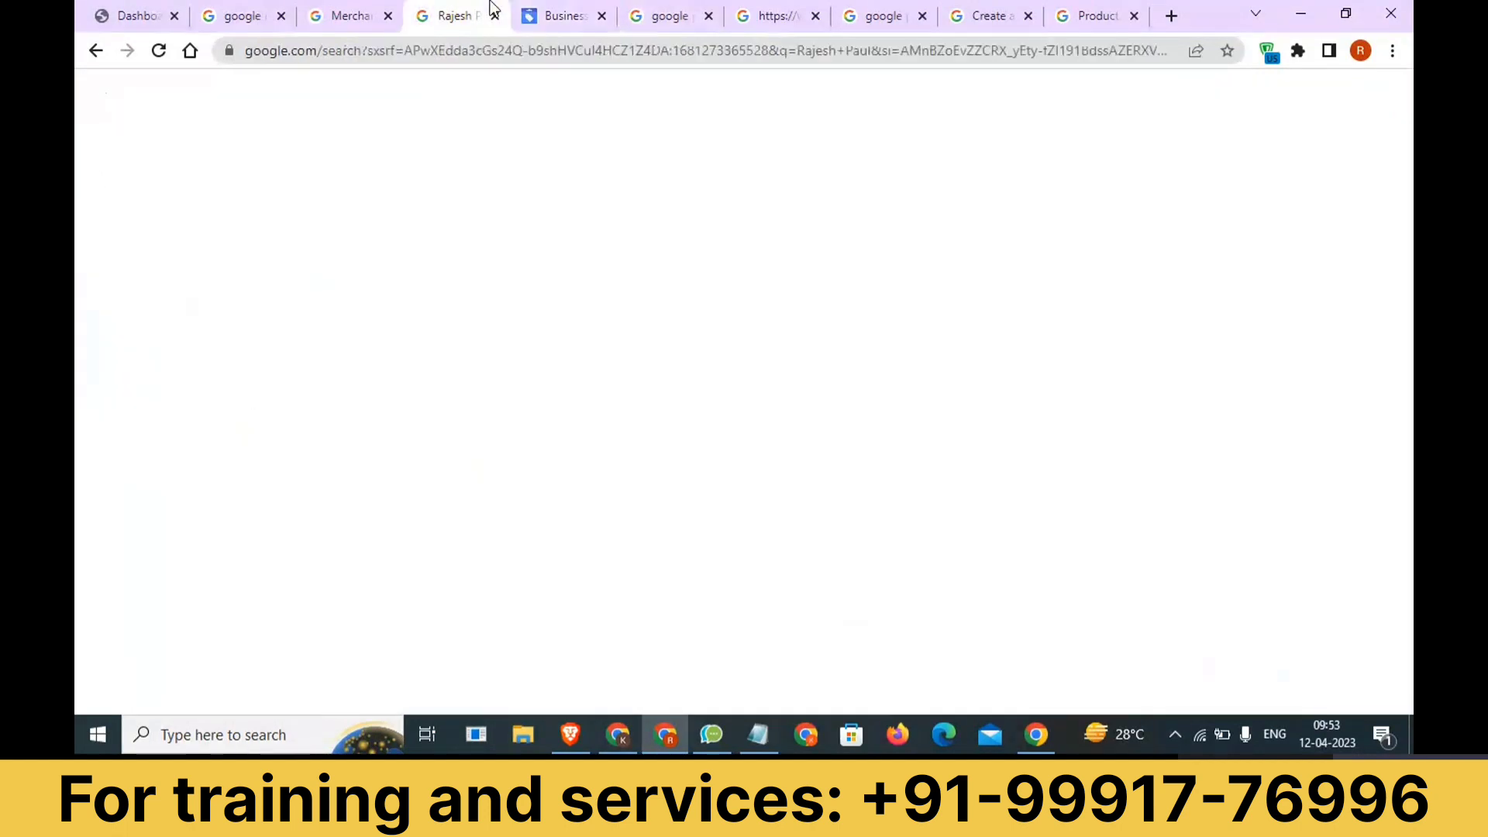
click(554, 16)
text(11)
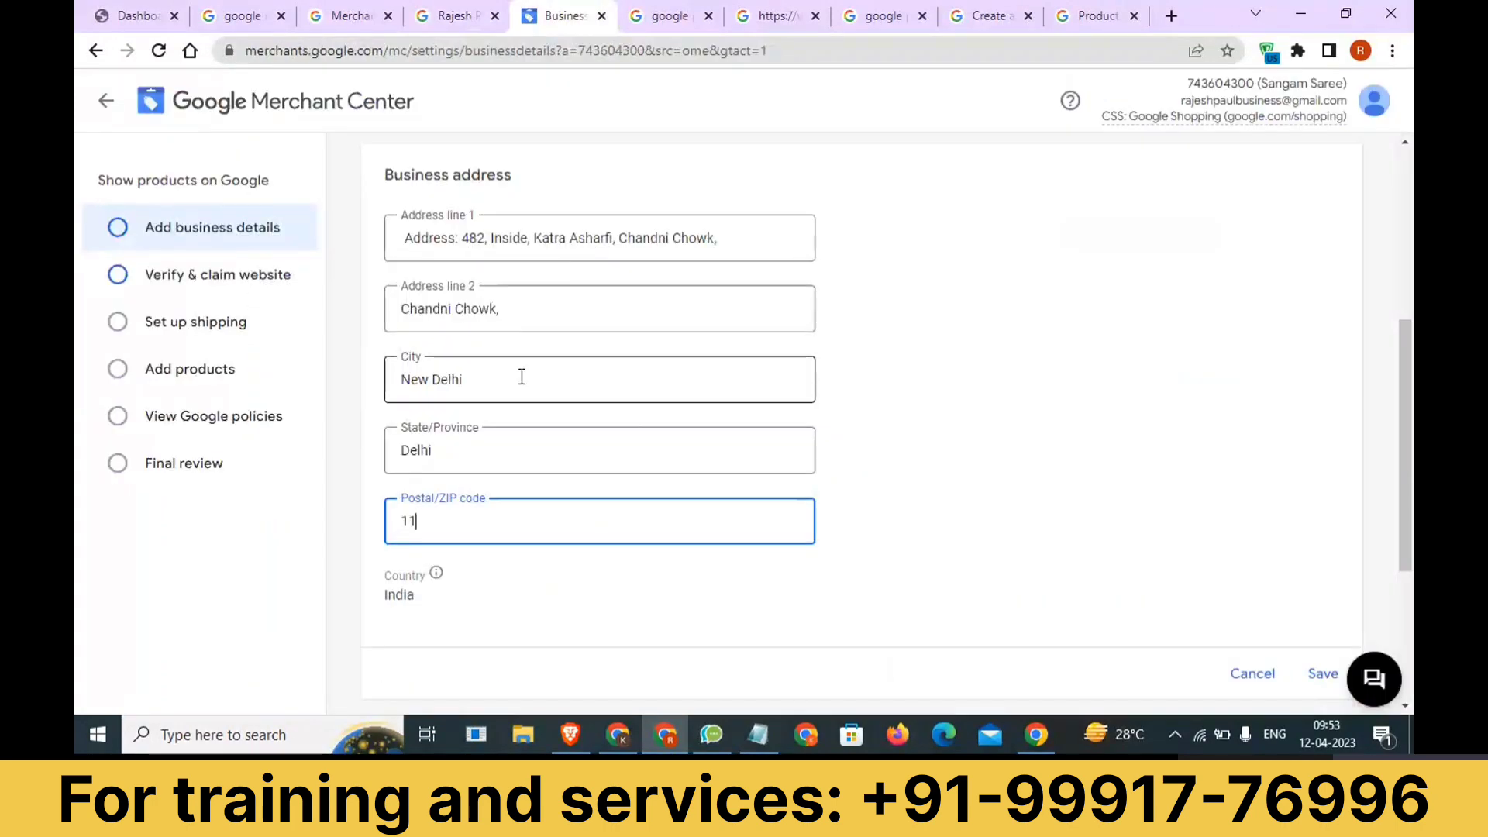
text(0006)
scroll(522, 384, down, 4)
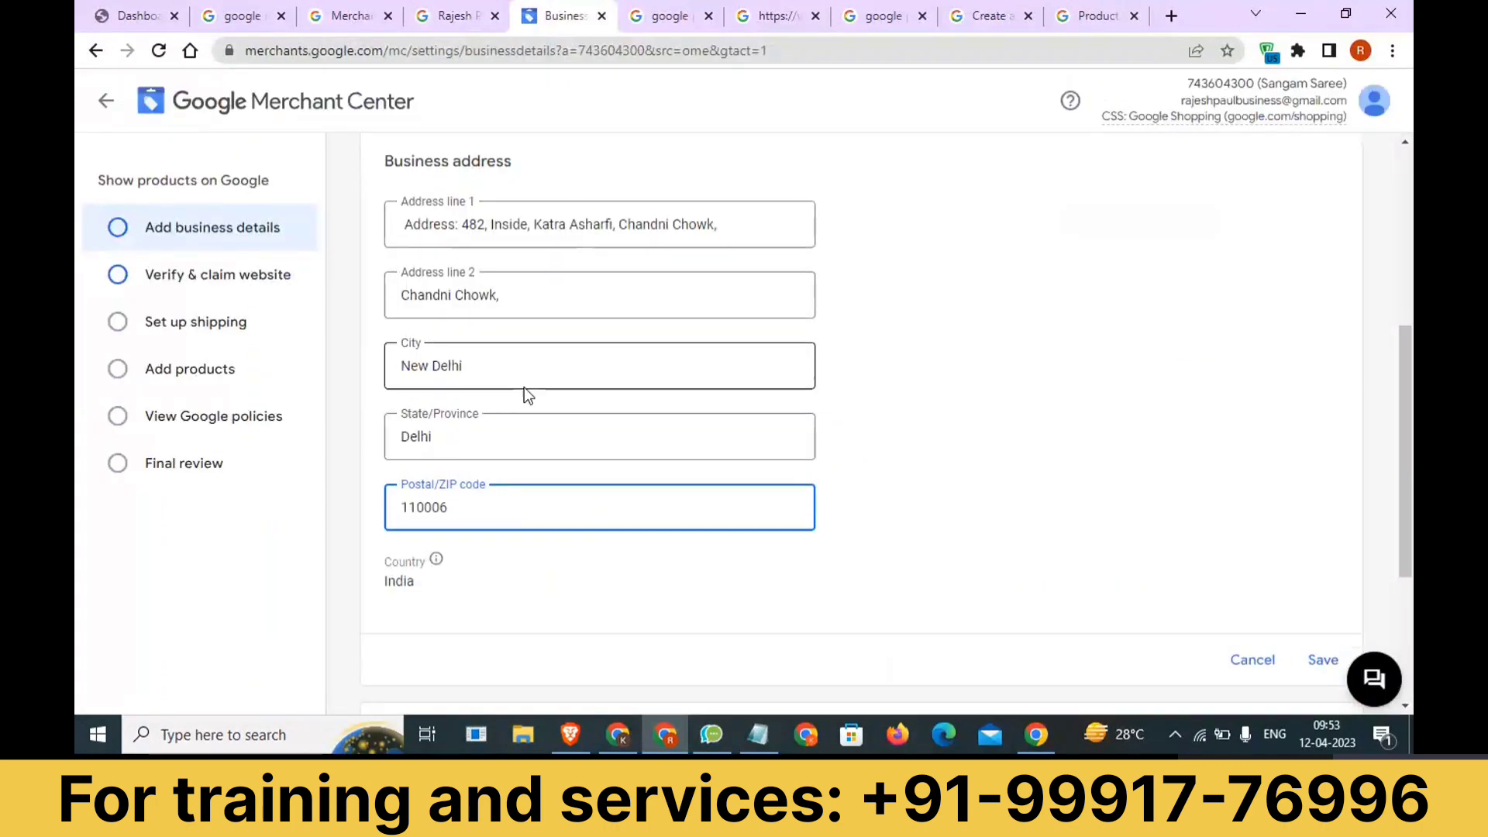
- Enter the business phone number and save the business address
click(826, 465)
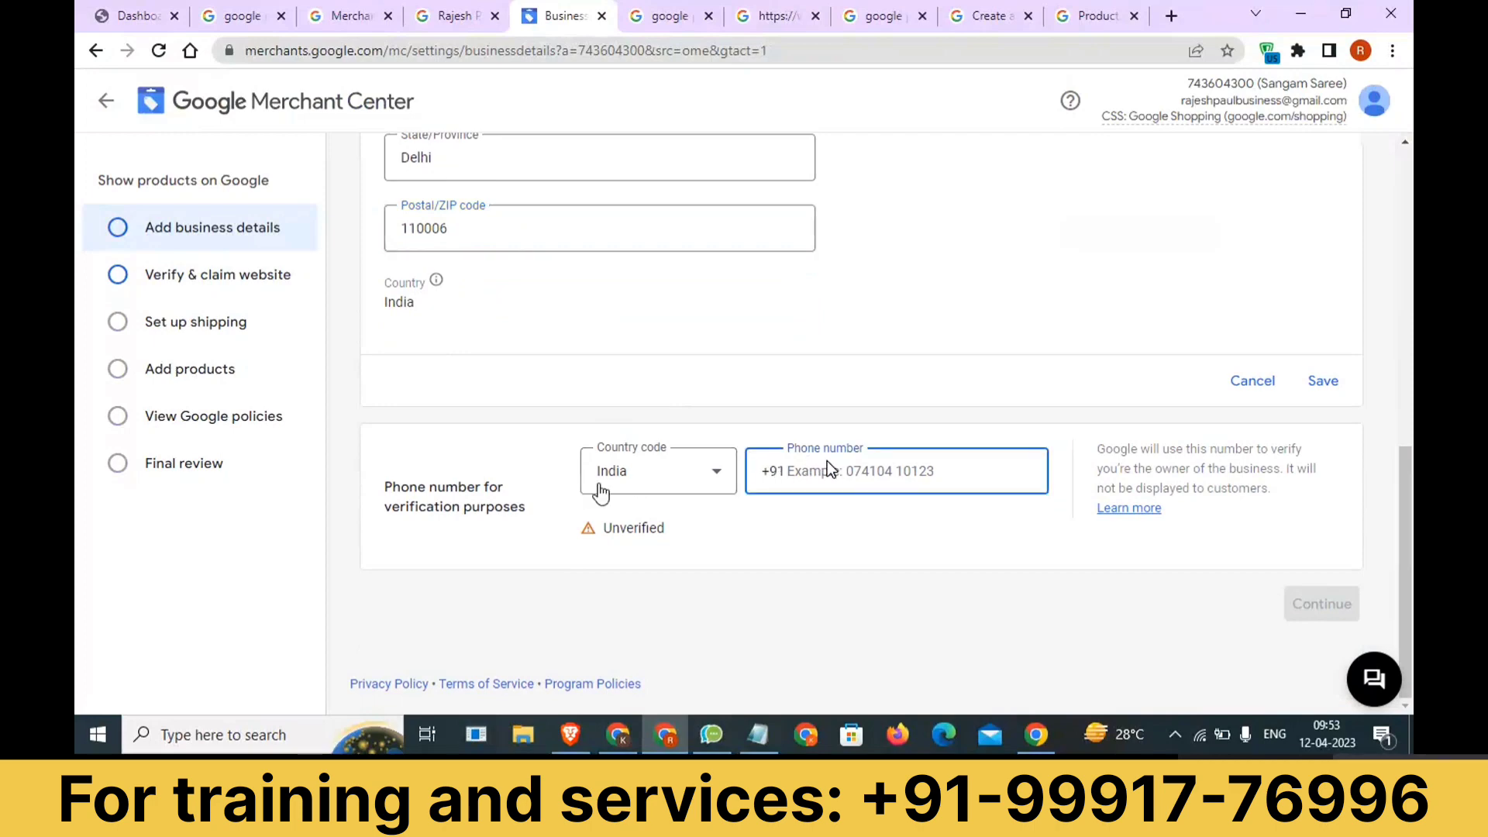
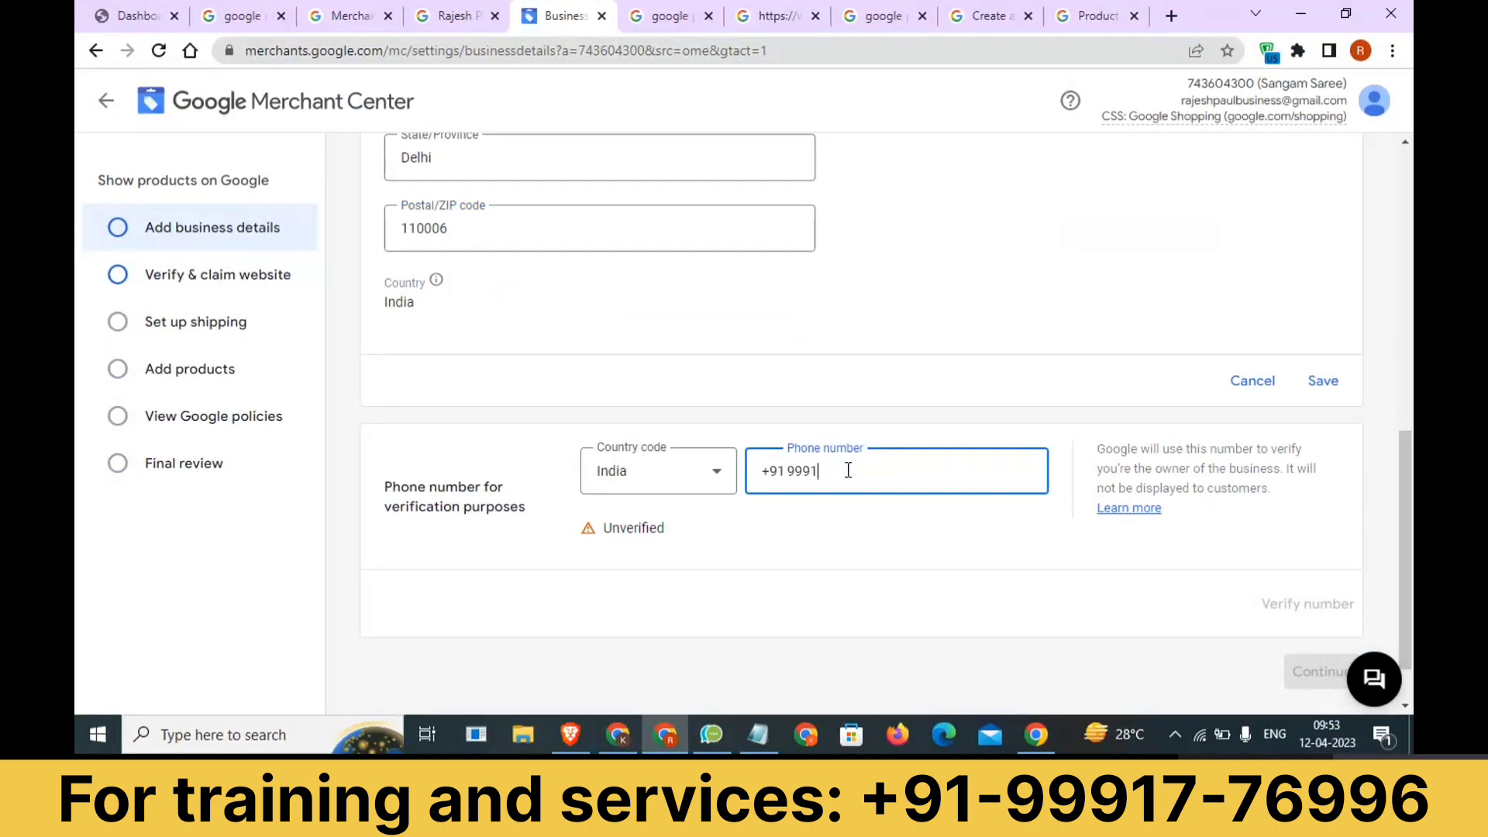
click(1328, 382)
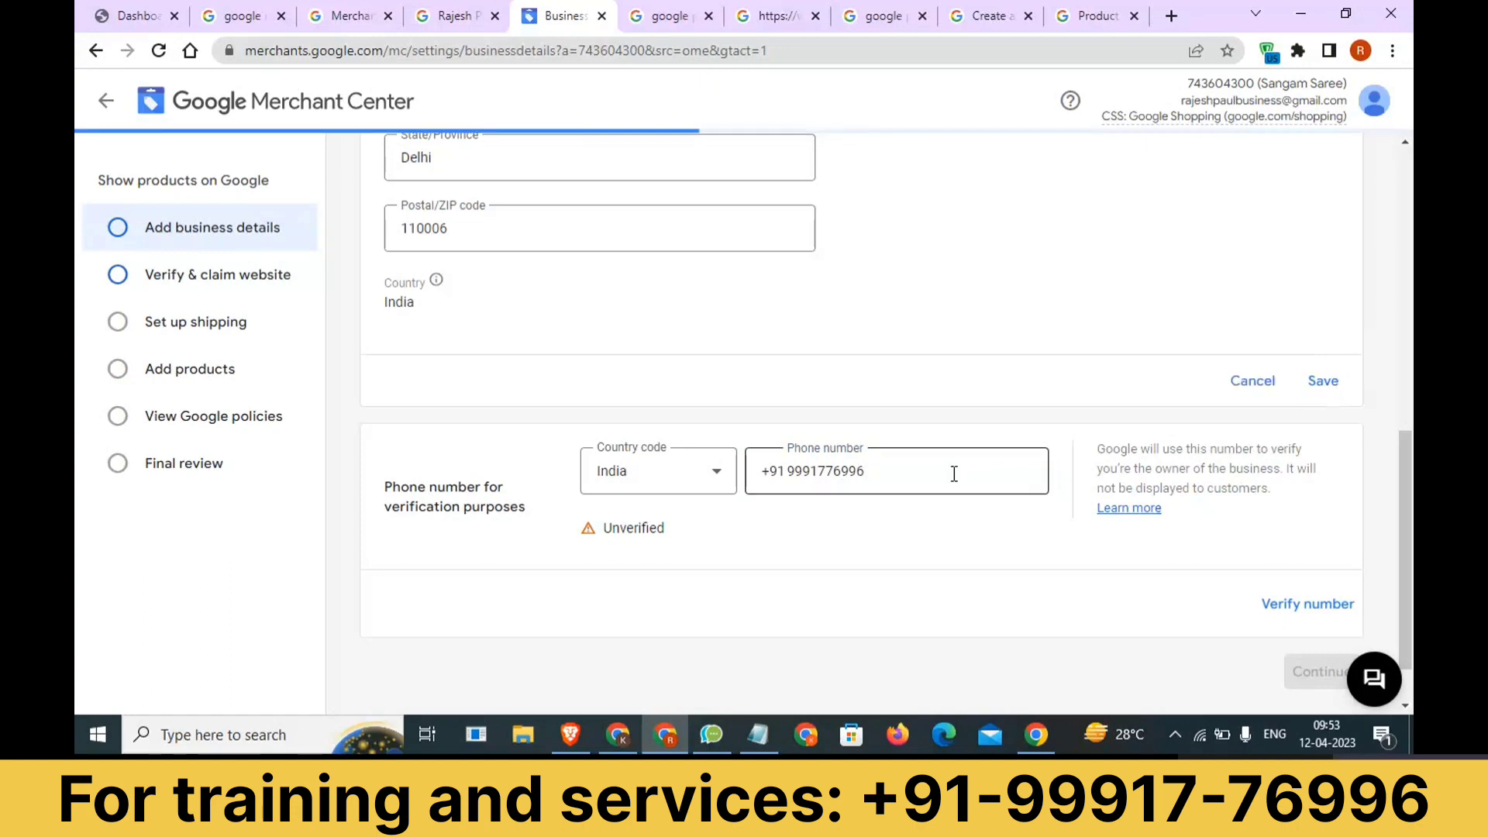
click(922, 470)
drag(806, 470, 876, 470)
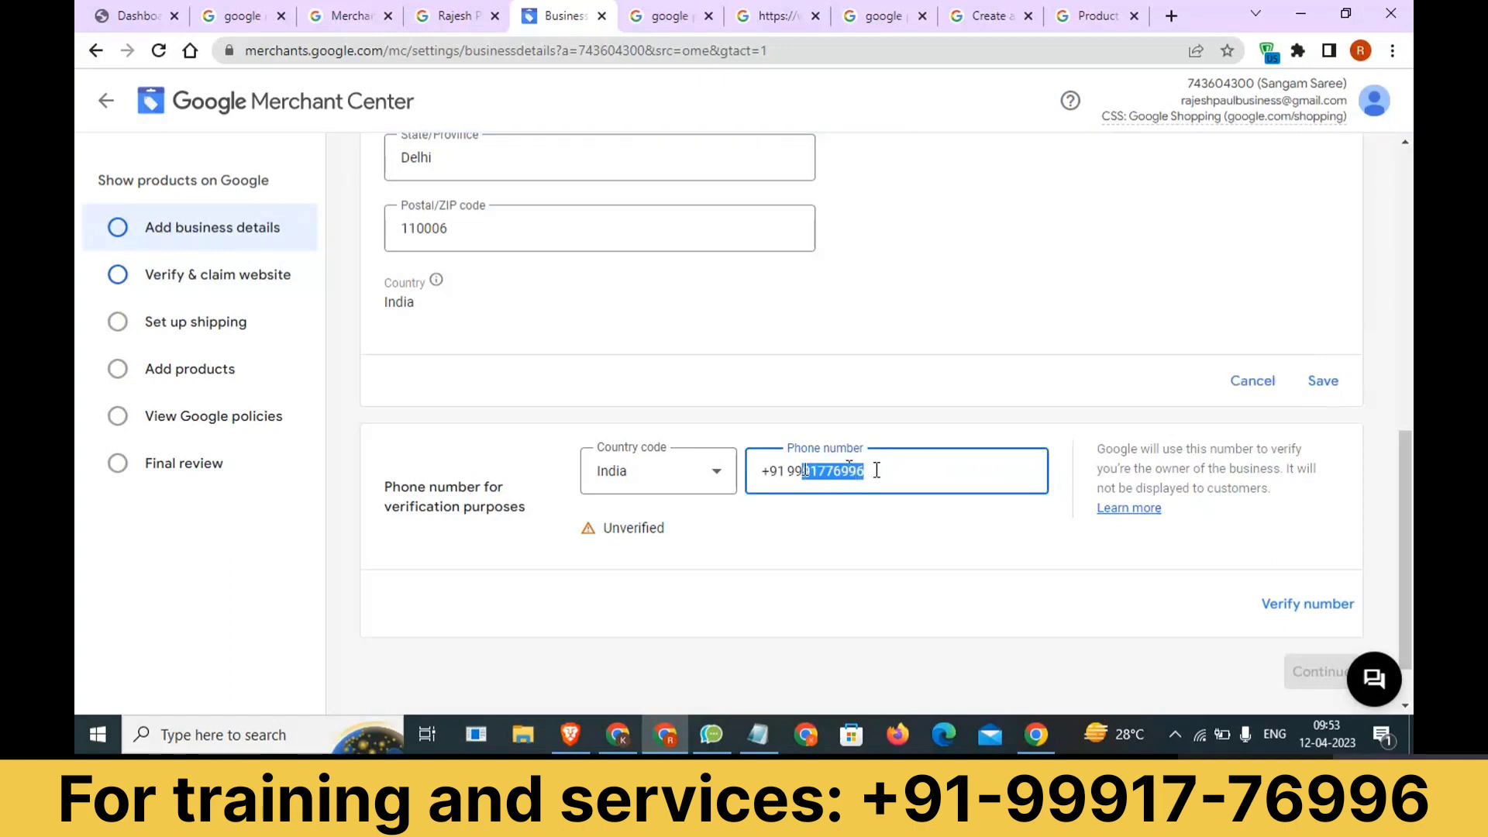
- Verify the phone number by text message using the received 6-digit code
click(1318, 607)
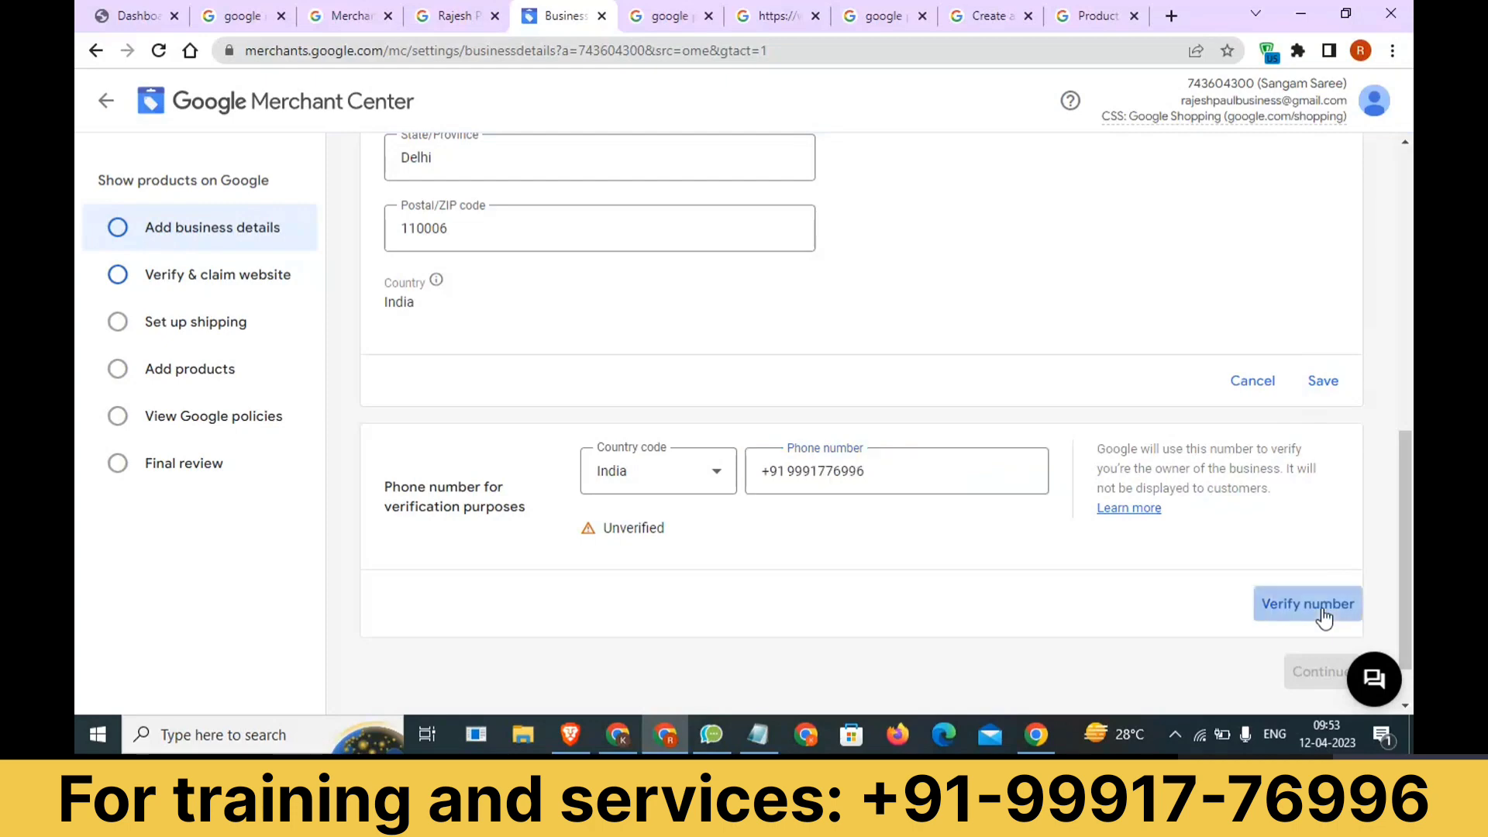
click(691, 454)
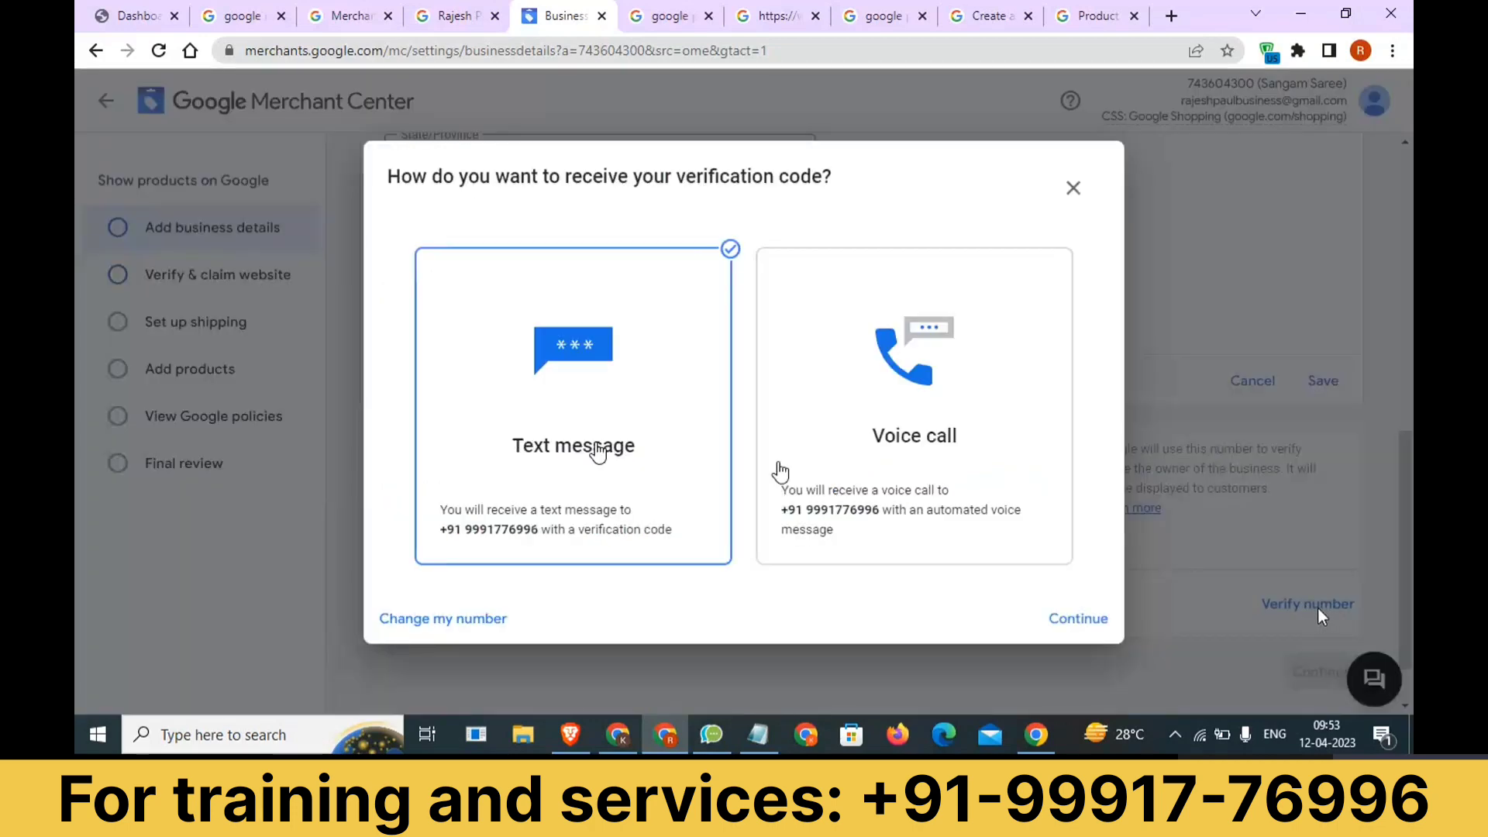
click(1078, 618)
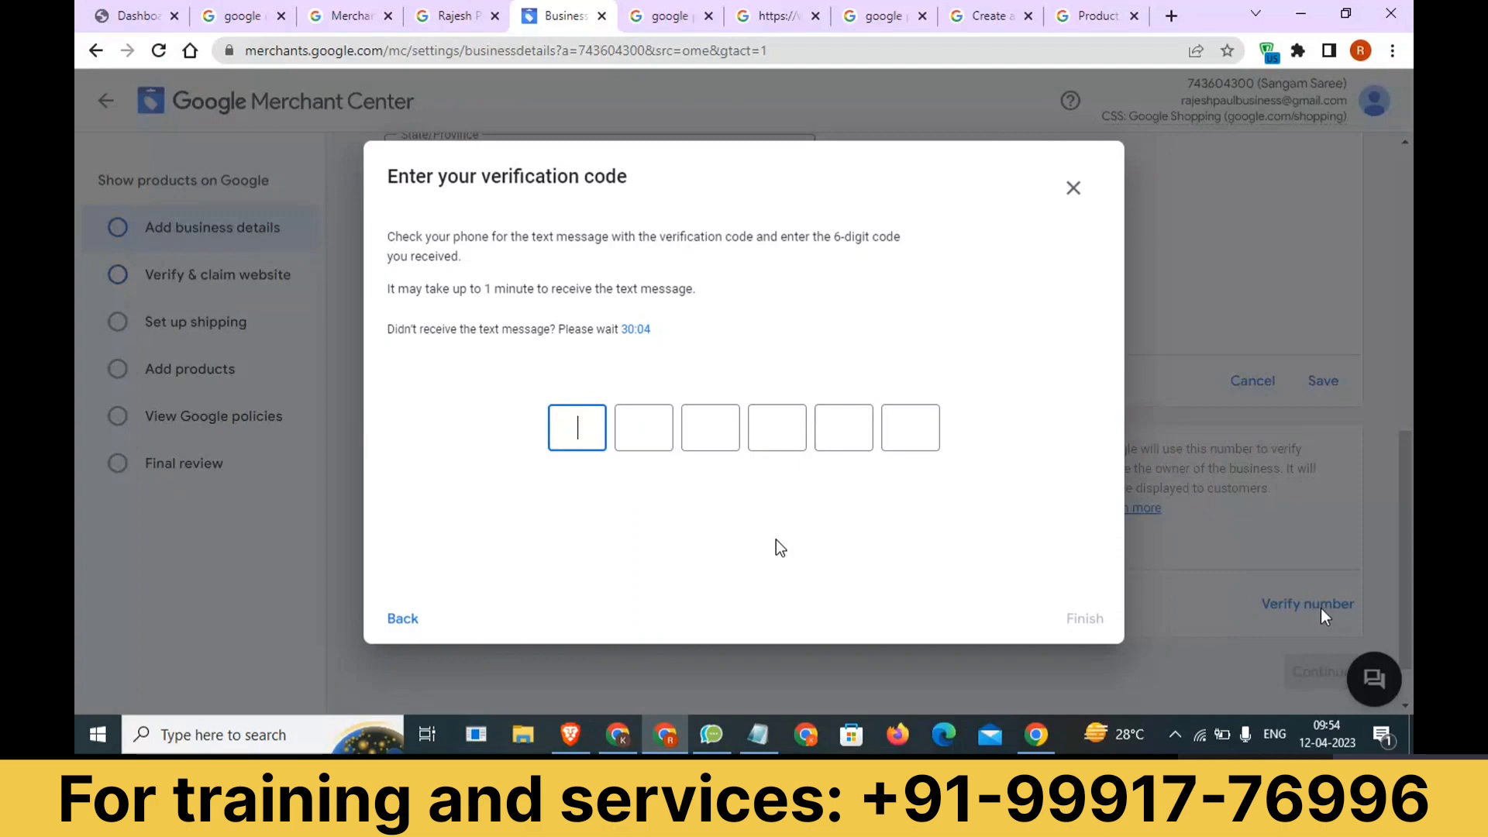
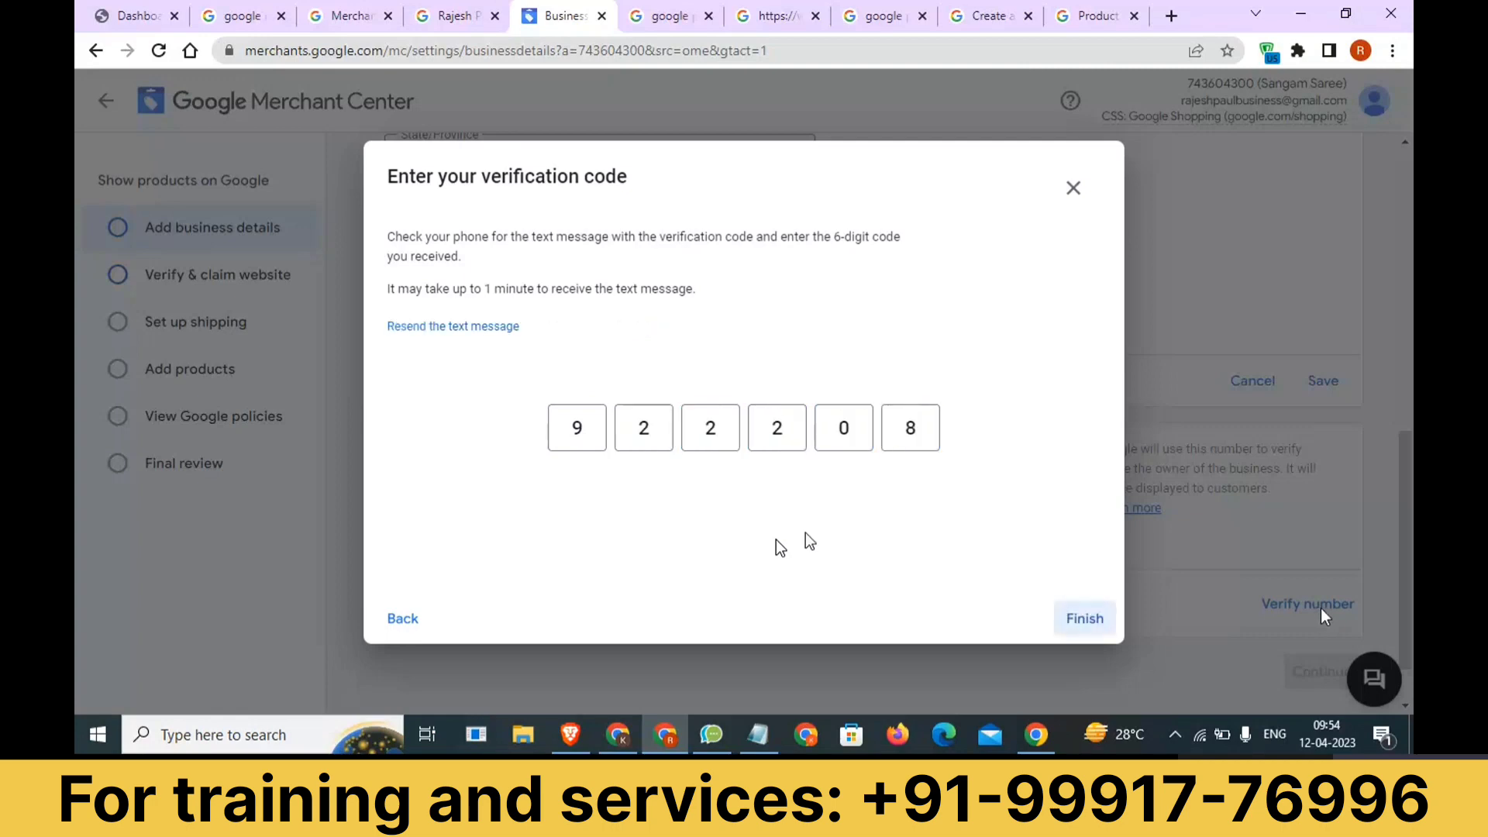
click(1085, 618)
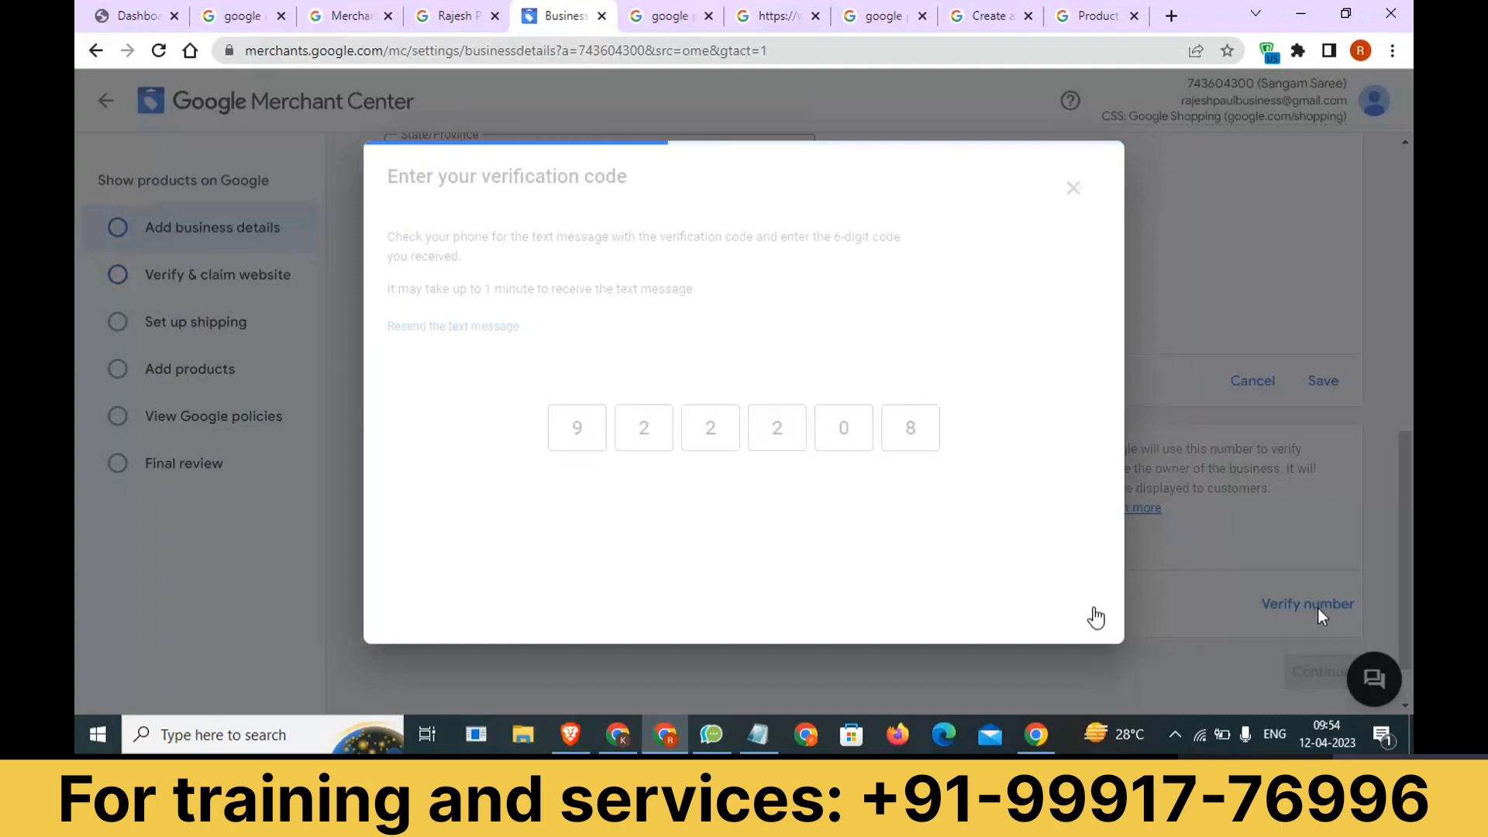
scroll(1058, 473, down, 1)
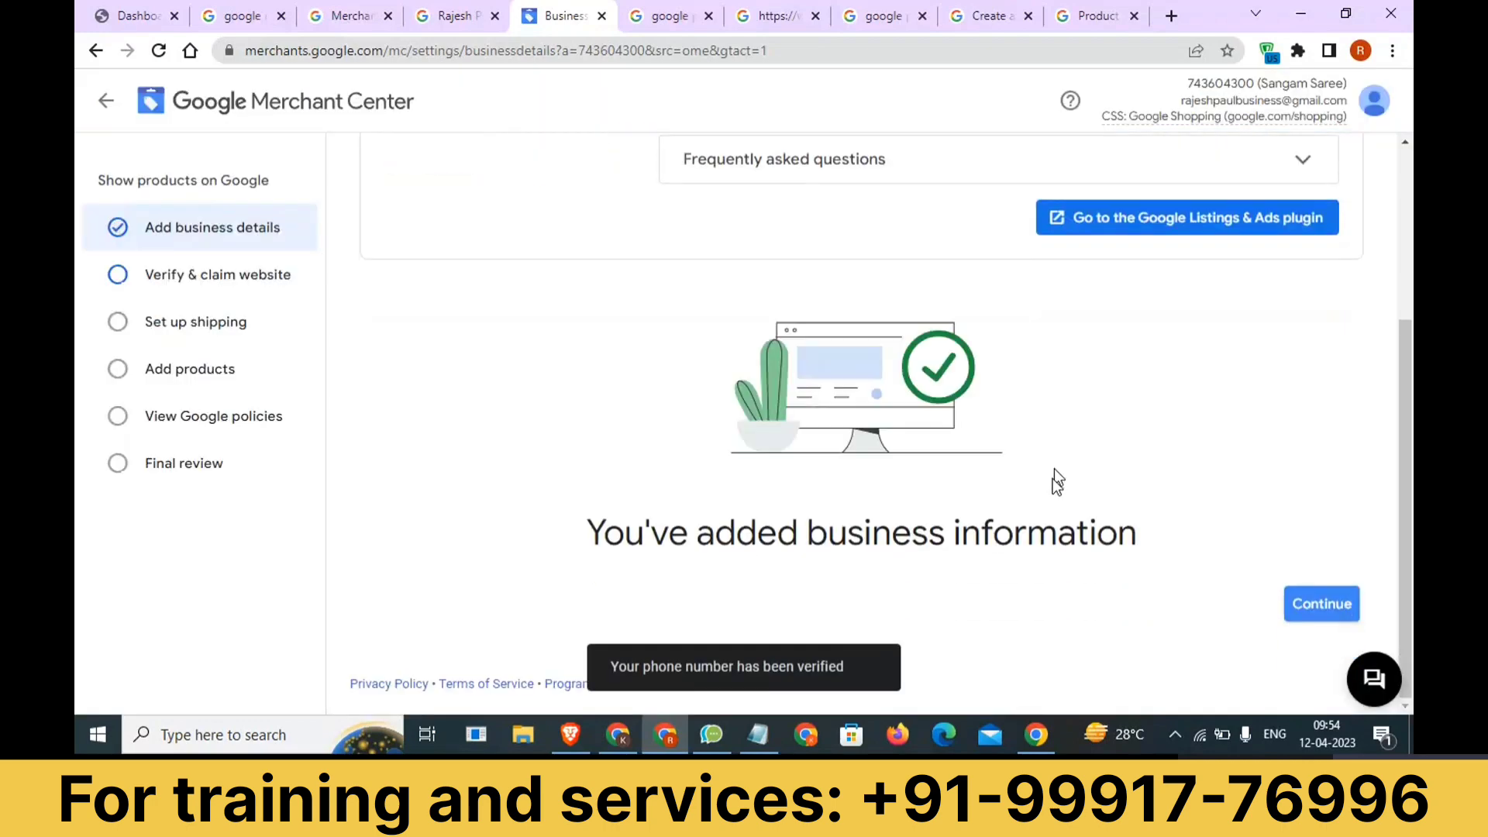
- Confirm the business information and continue to the website verification step
drag(1139, 535, 745, 534)
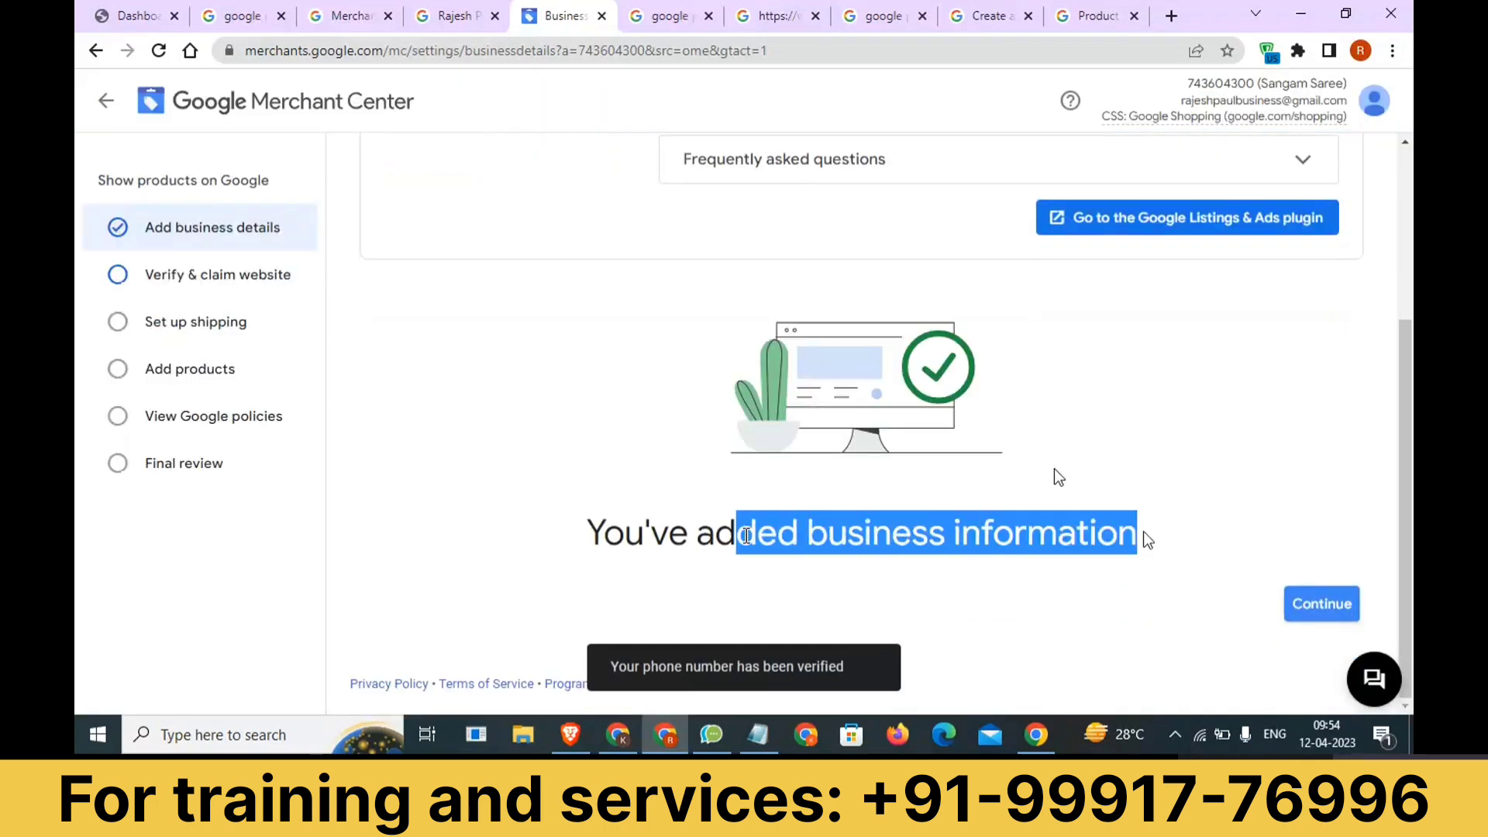
click(1317, 605)
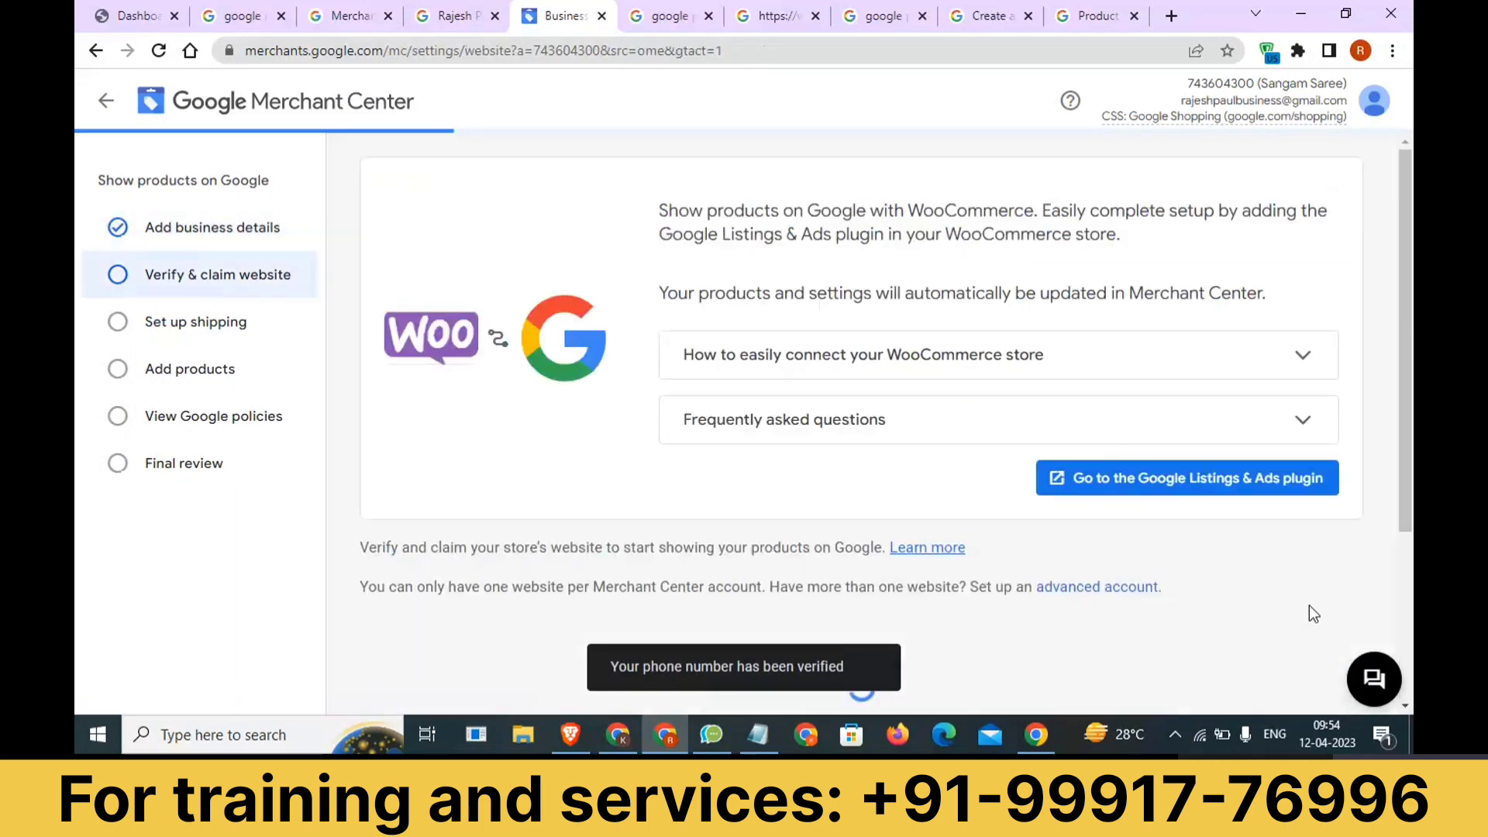
scroll(579, 434, down, 7)
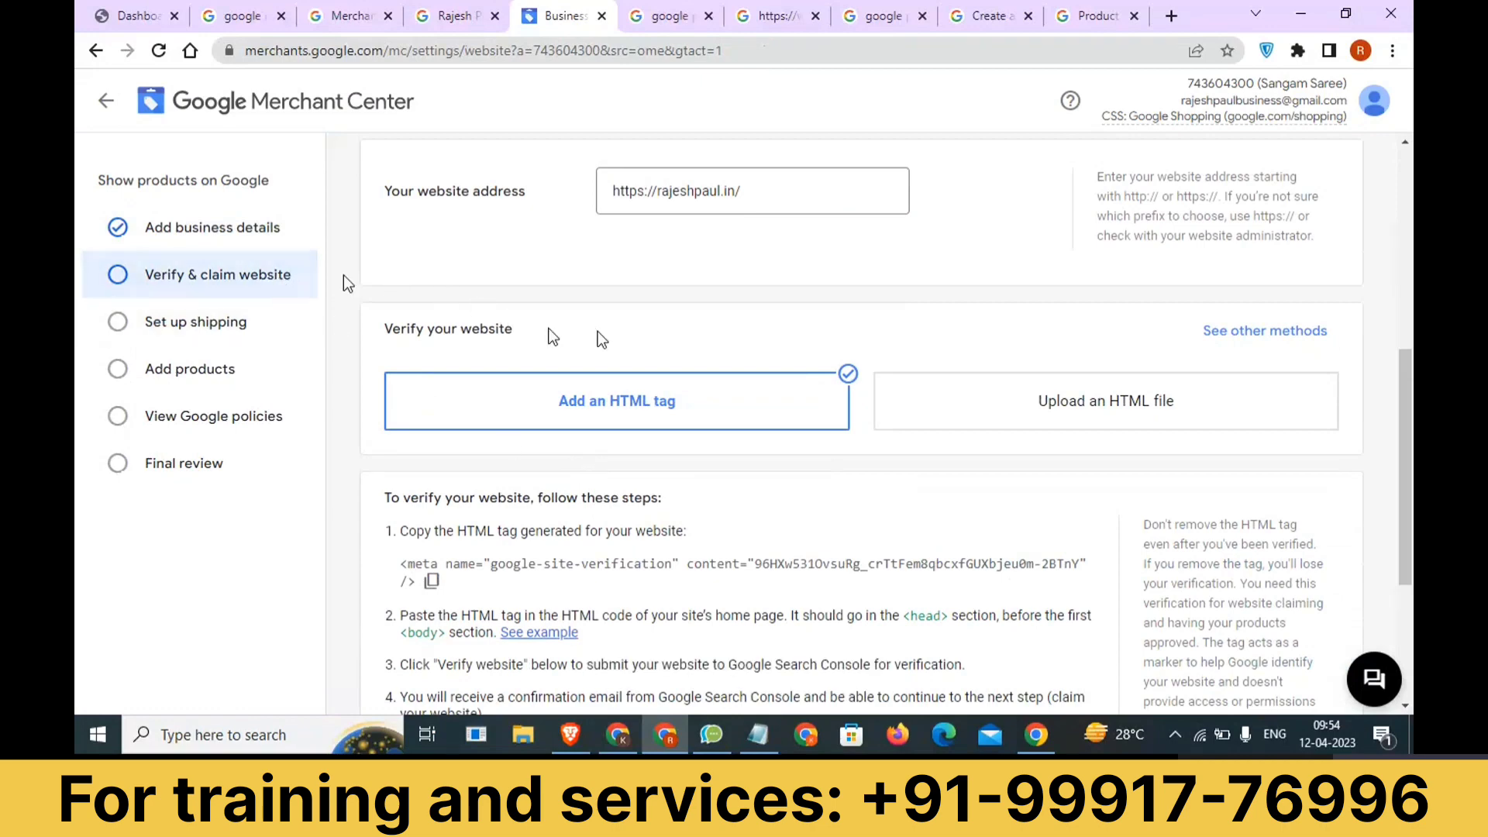
- Copy the site-verification HTML meta tag and bring up the WordPress dashboard
drag(513, 329, 427, 329)
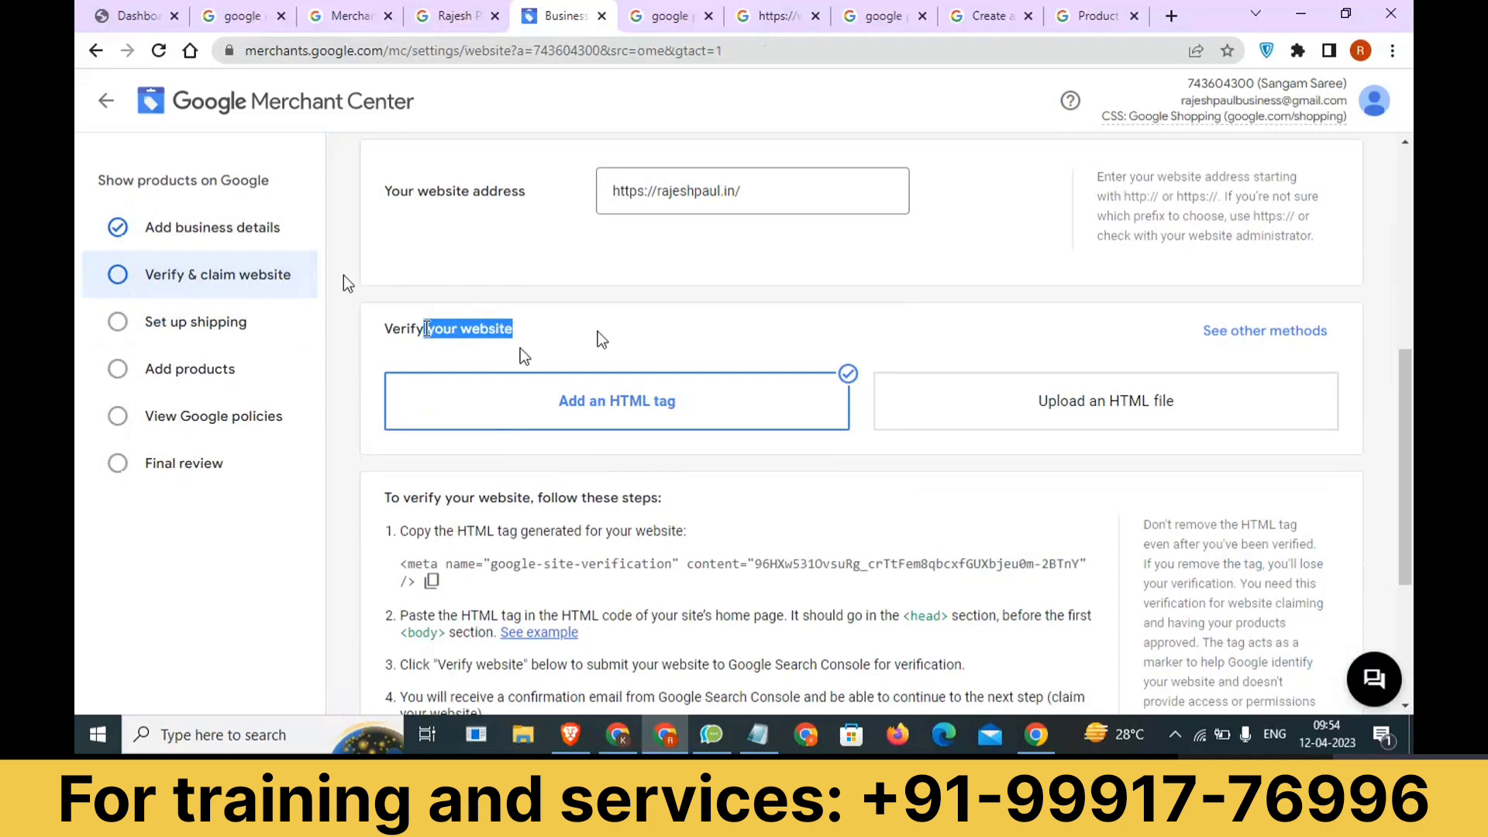
scroll(519, 349, down, 3)
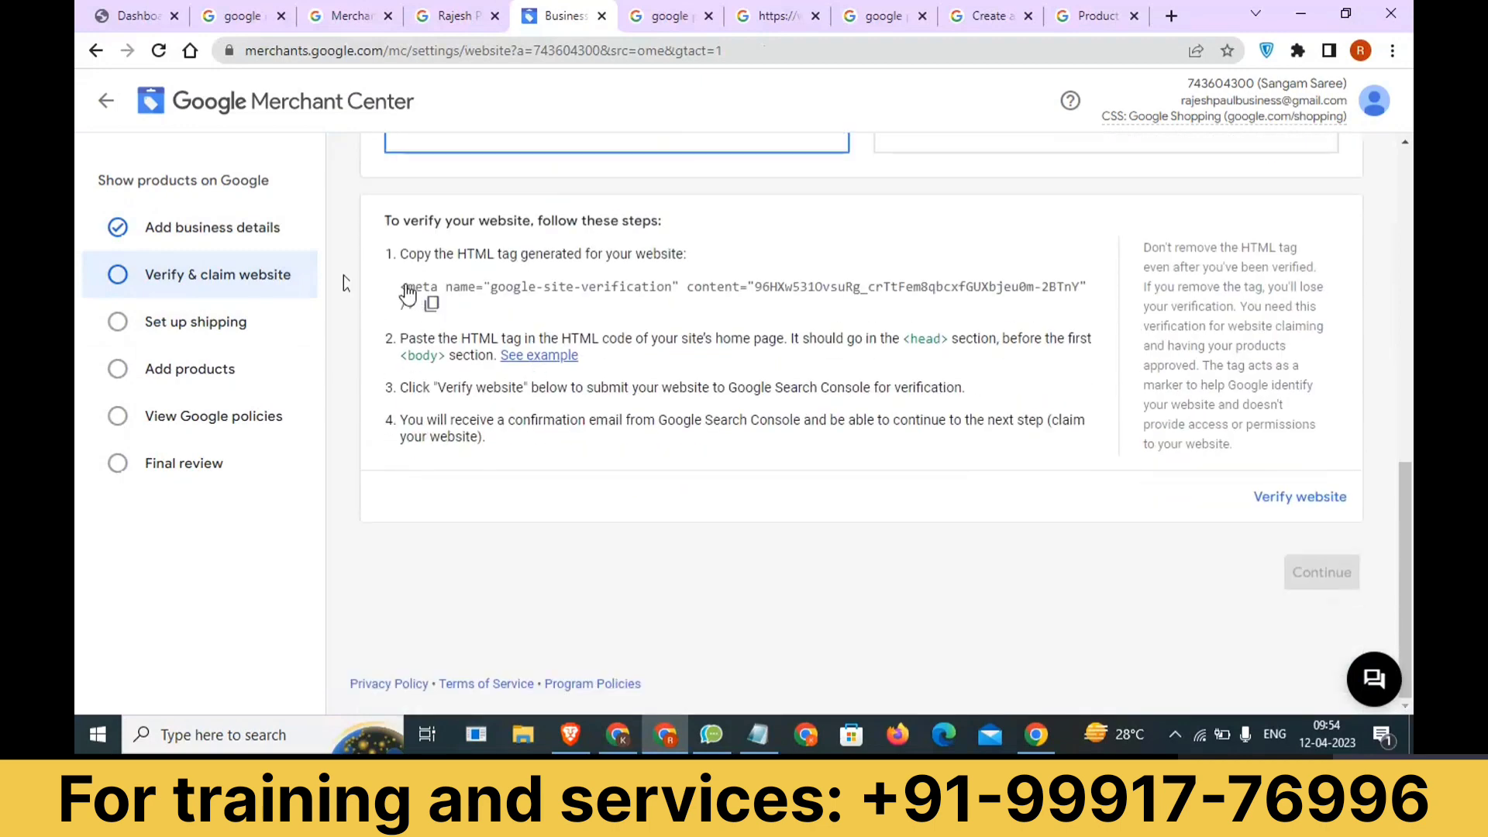
click(432, 305)
scroll(535, 341, up, 3)
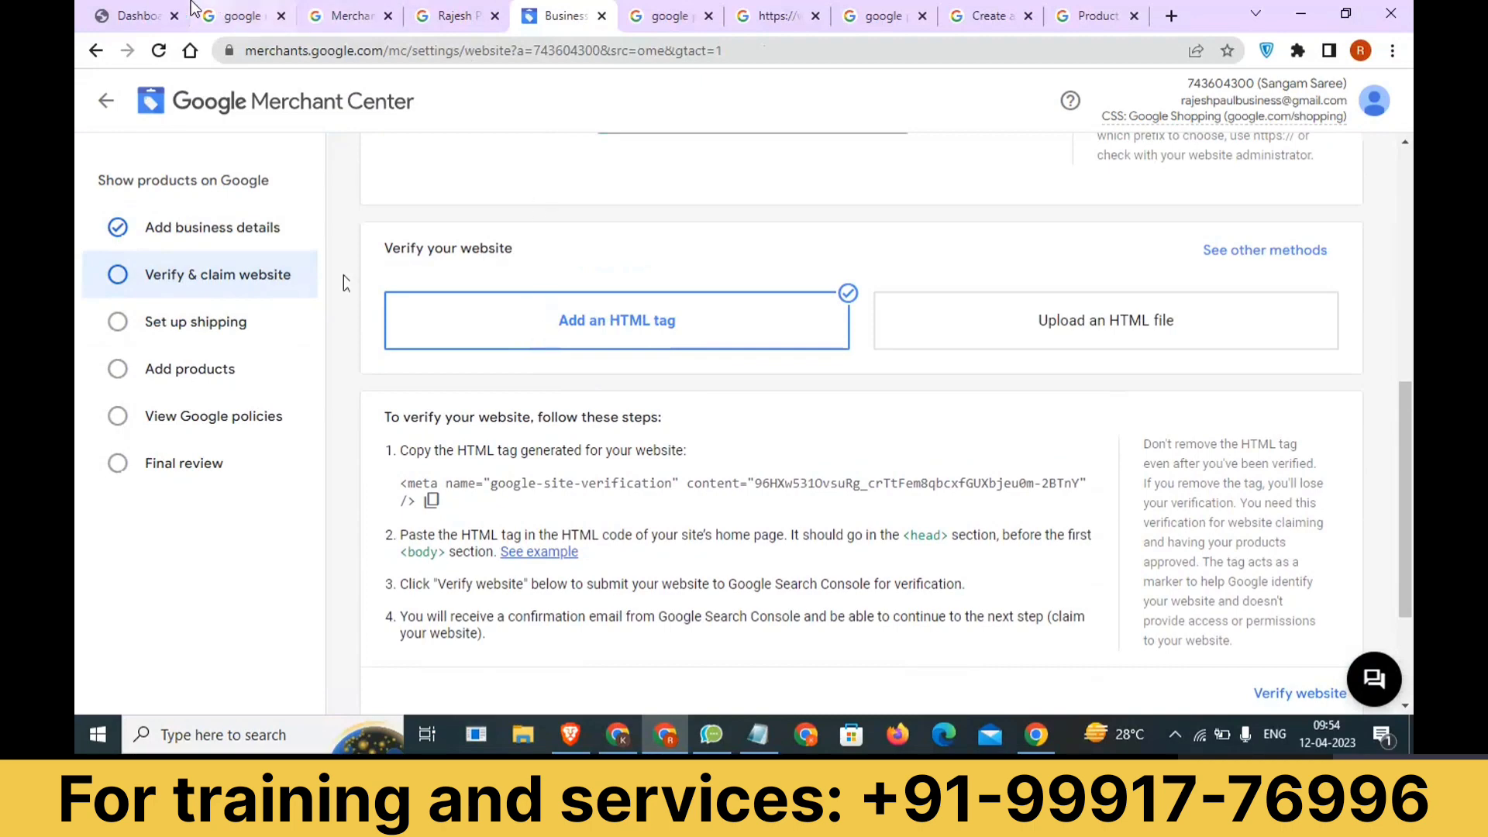
click(147, 11)
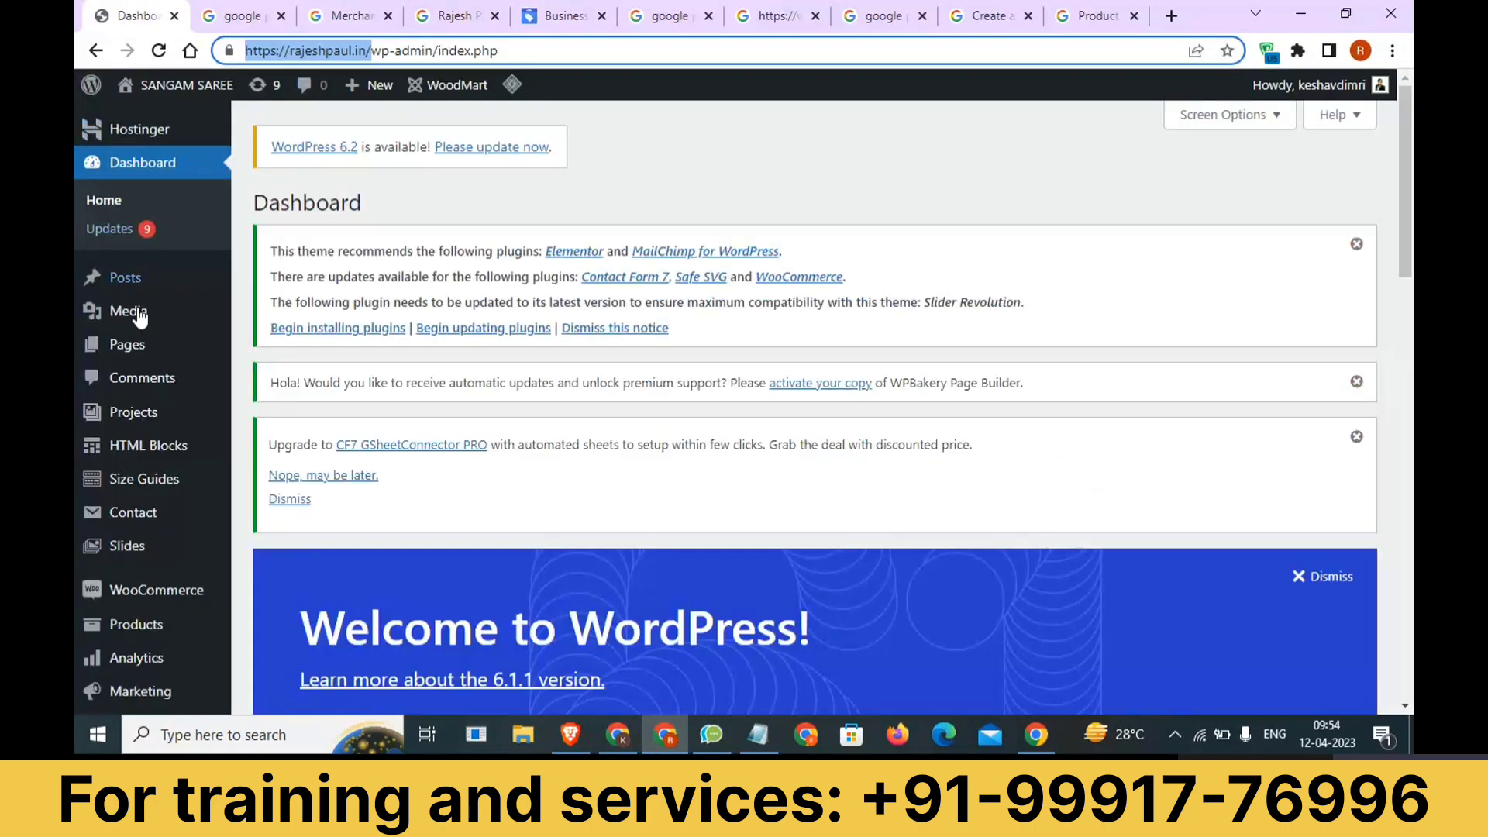
- Open the Theme File Editor from the Appearance menu in the WordPress admin sidebar
mouse_move(87, 496)
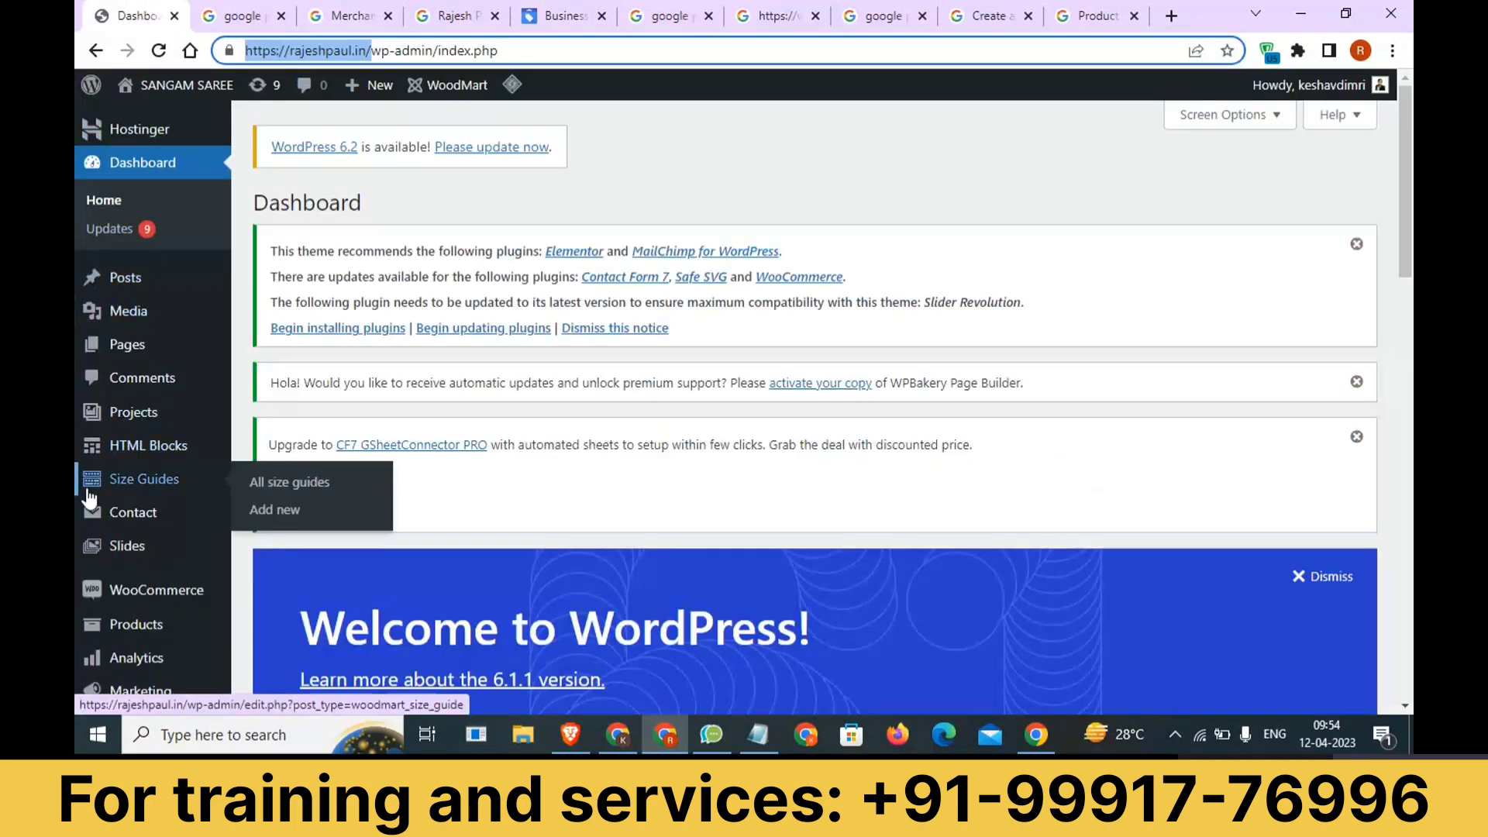
scroll(87, 496, down, 6)
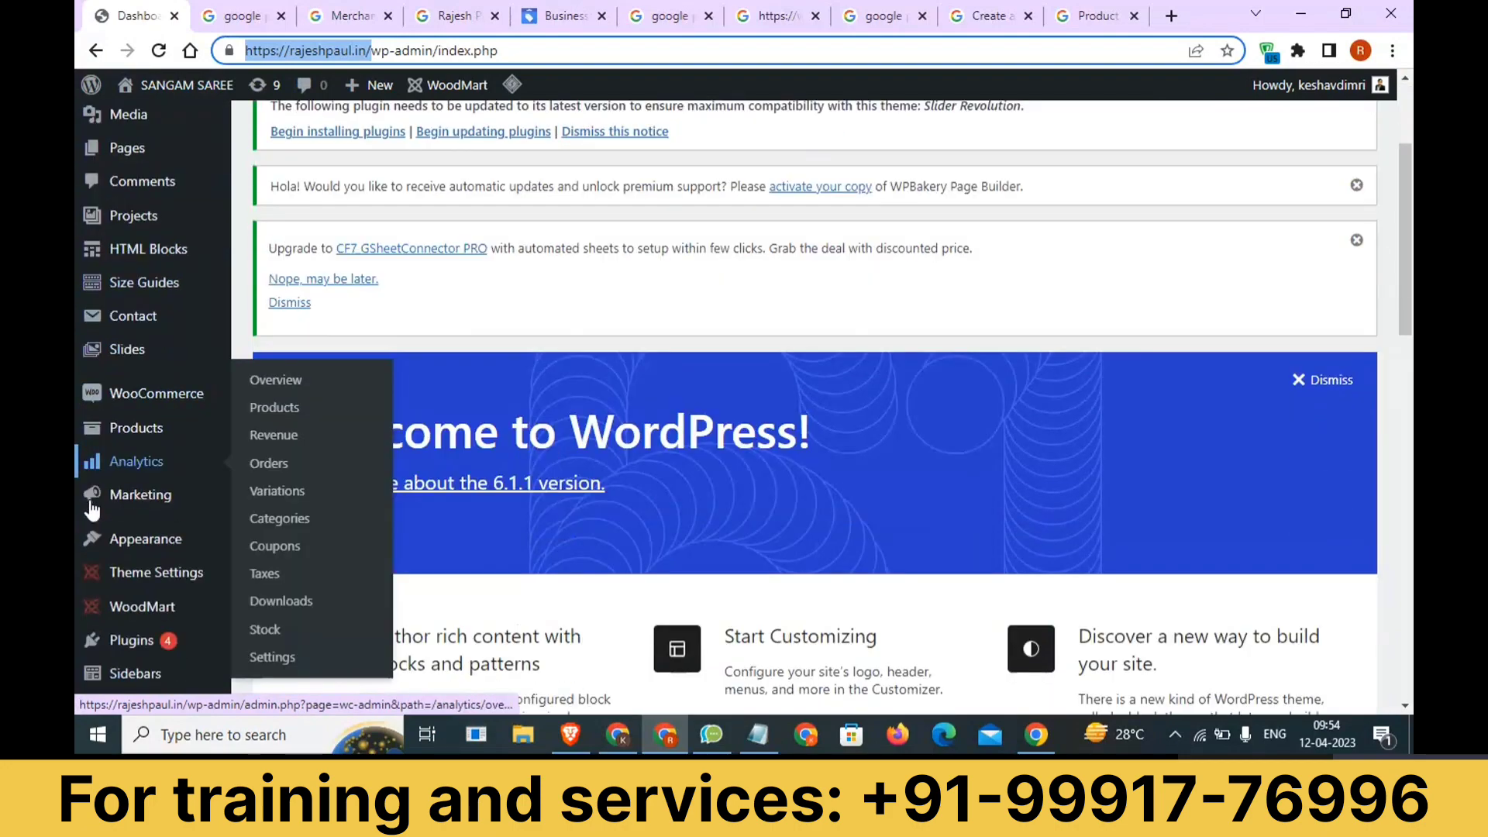
mouse_move(132, 346)
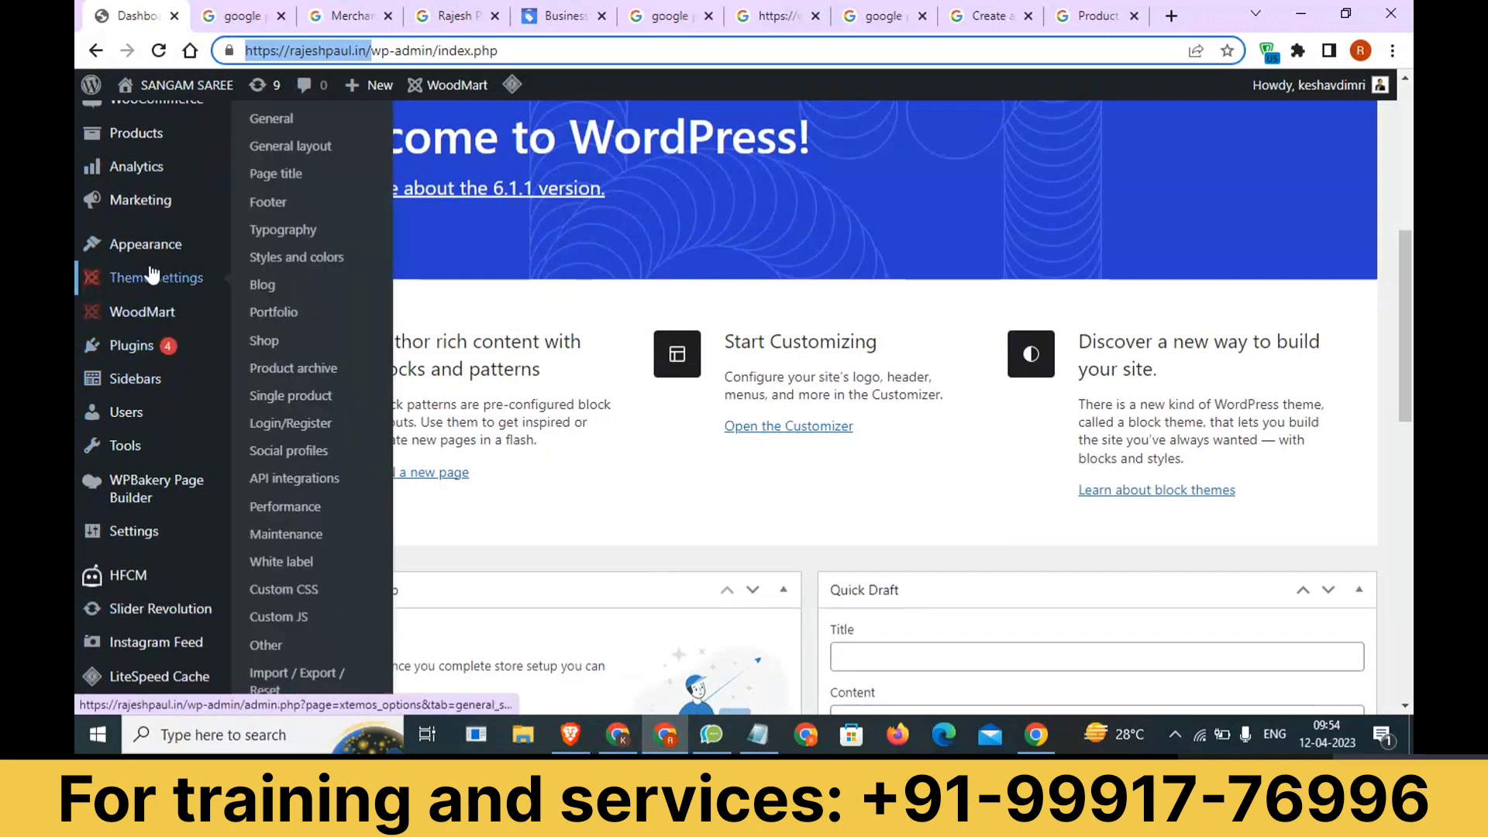
mouse_move(143, 252)
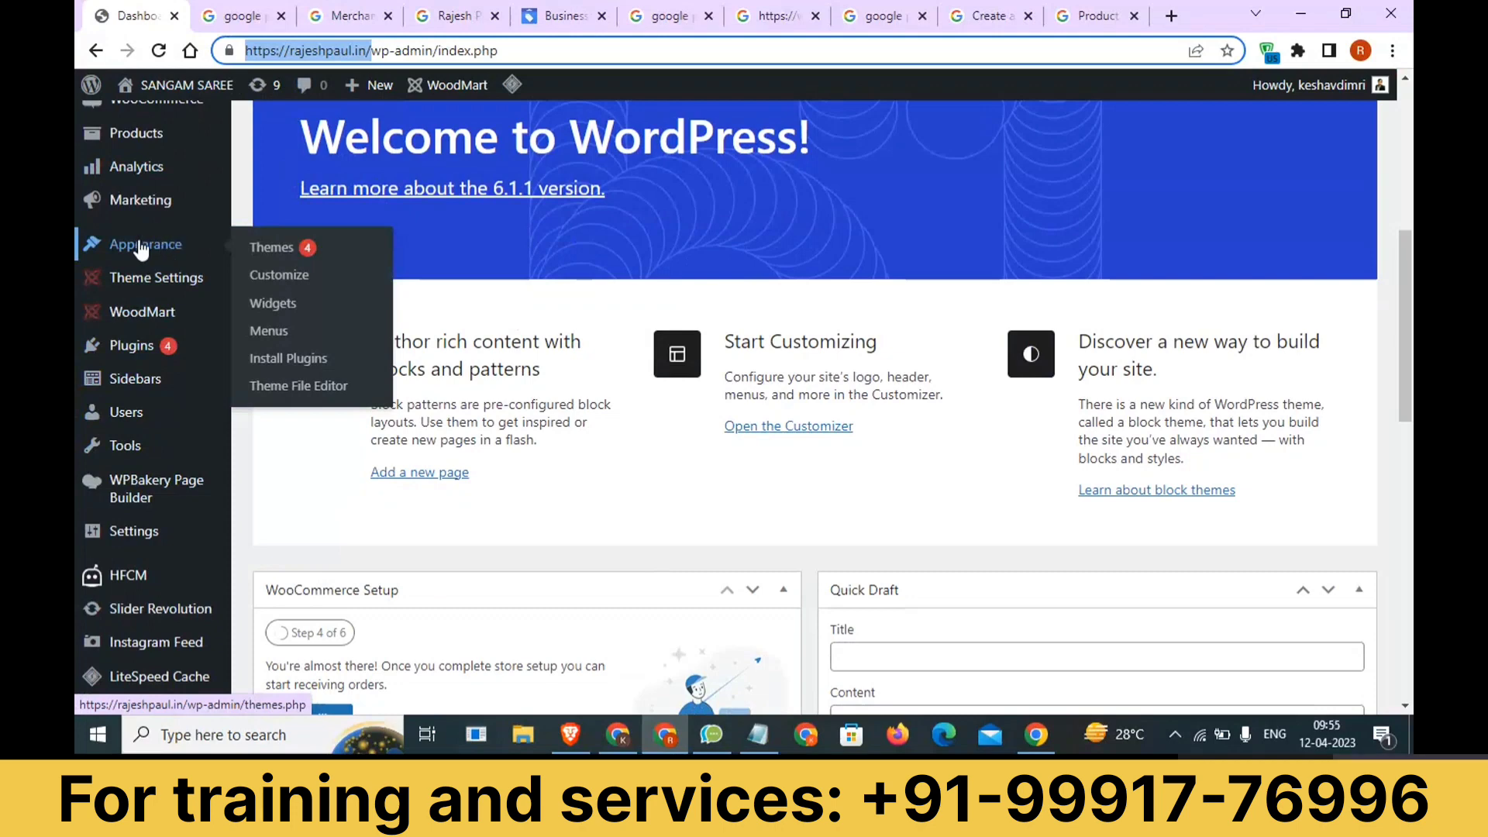
click(263, 388)
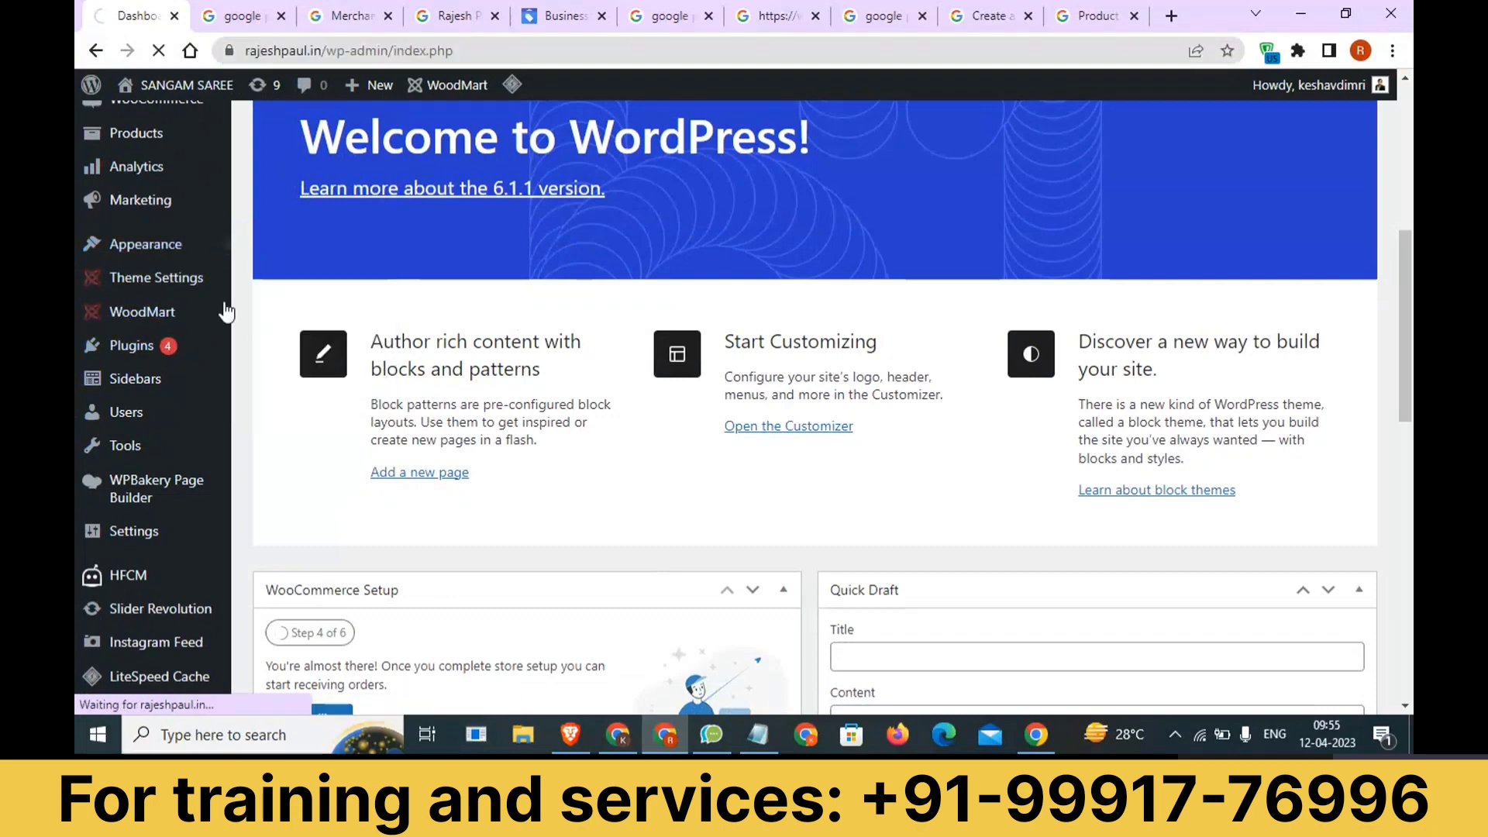
mouse_move(182, 285)
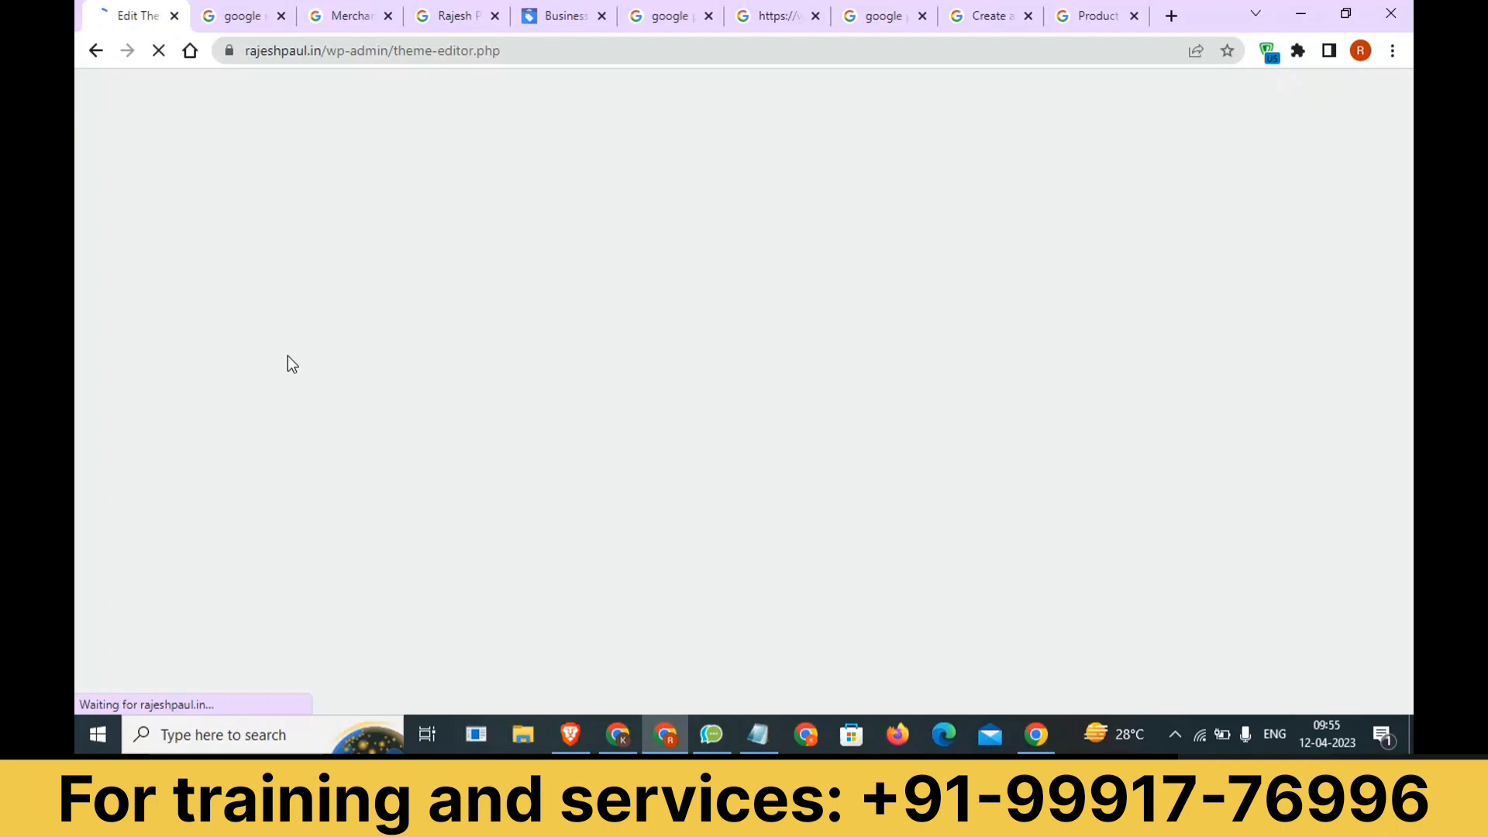
- Open Woodmart's Theme Header (header.php) in the theme file editor
scroll(1305, 493, down, 5)
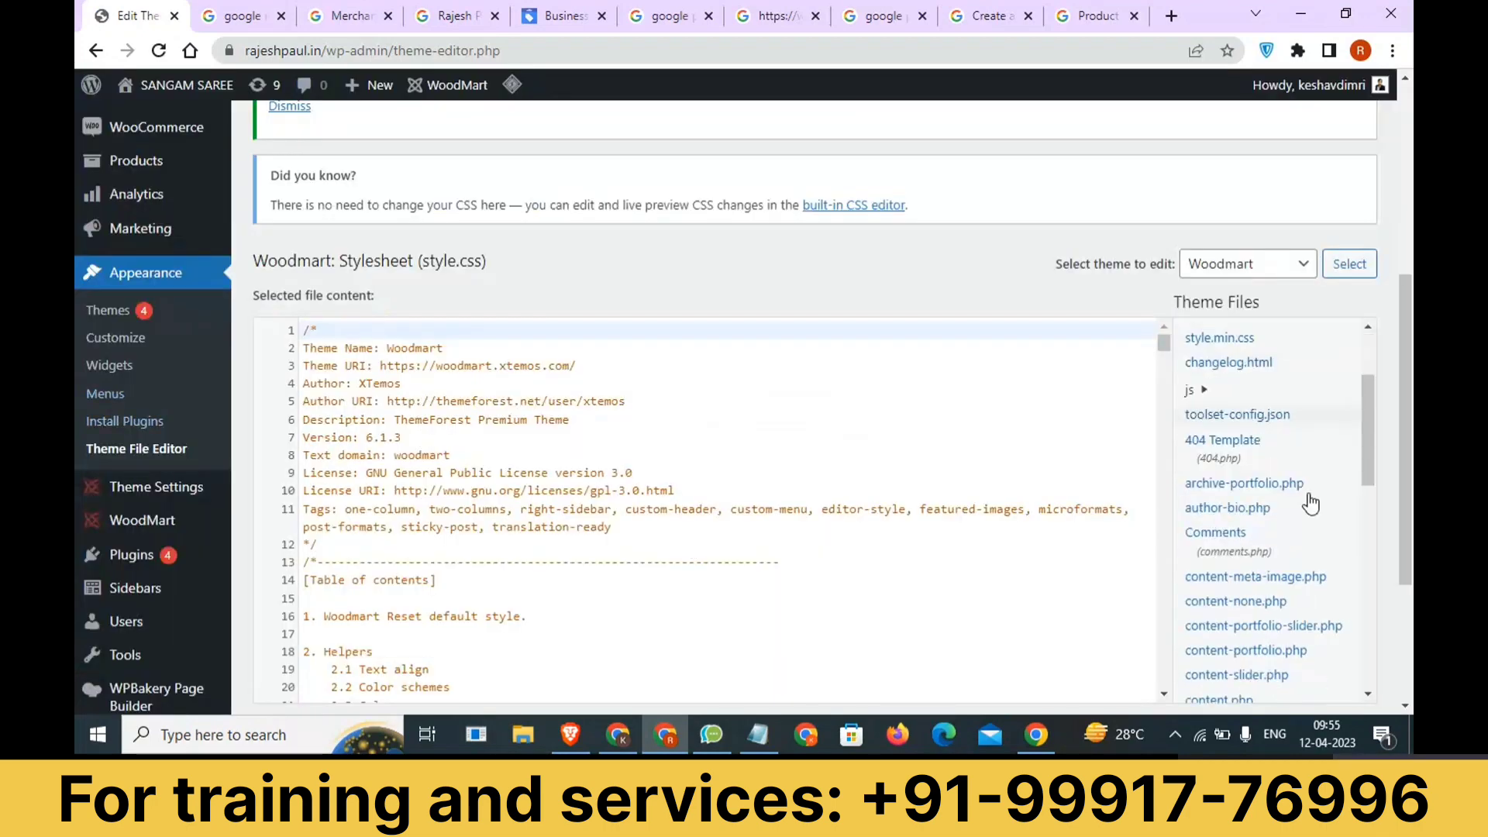
scroll(1302, 513, down, 1)
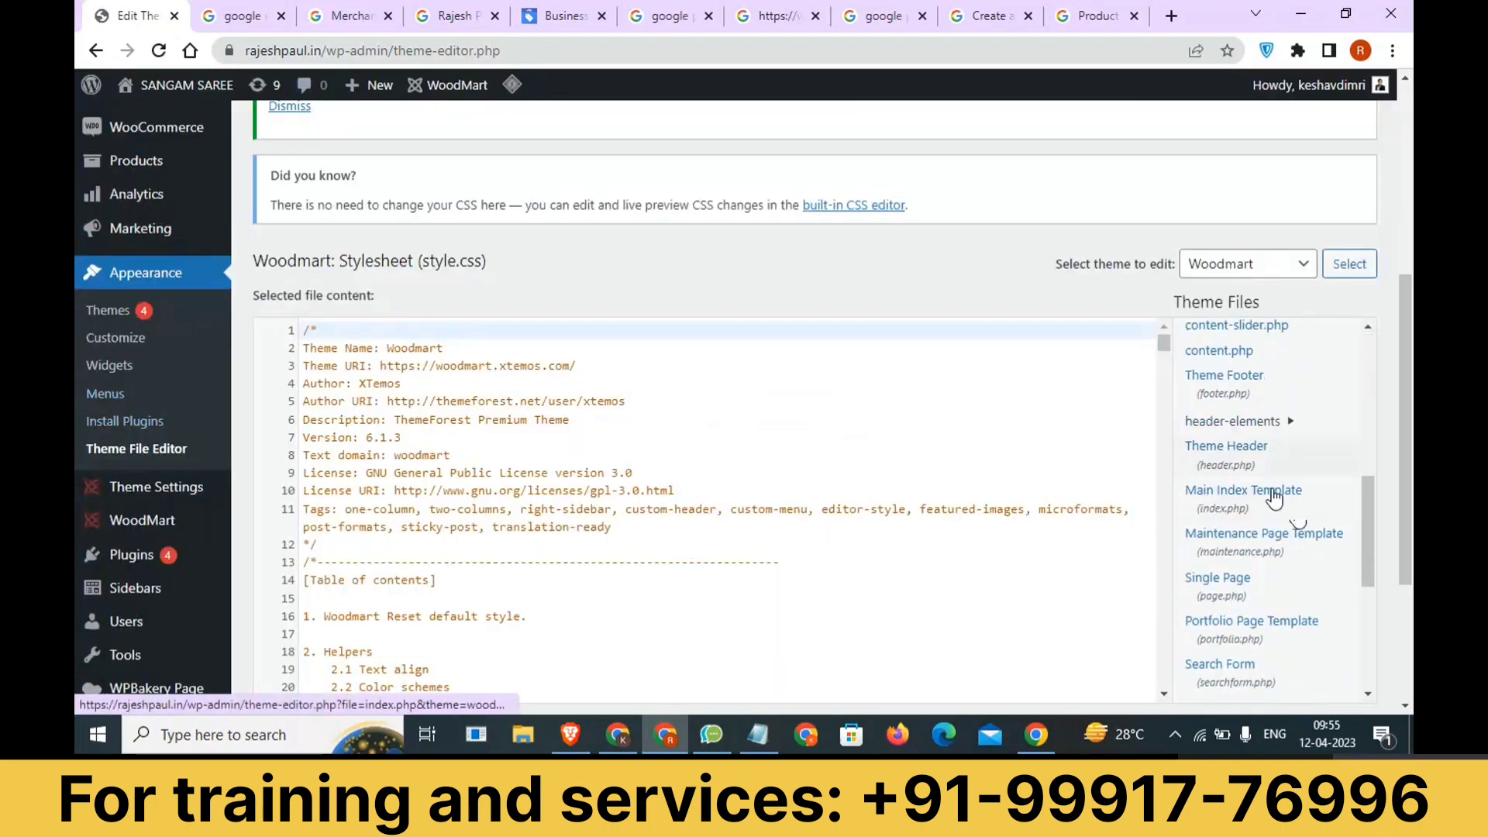
scroll(1269, 527, down, 1)
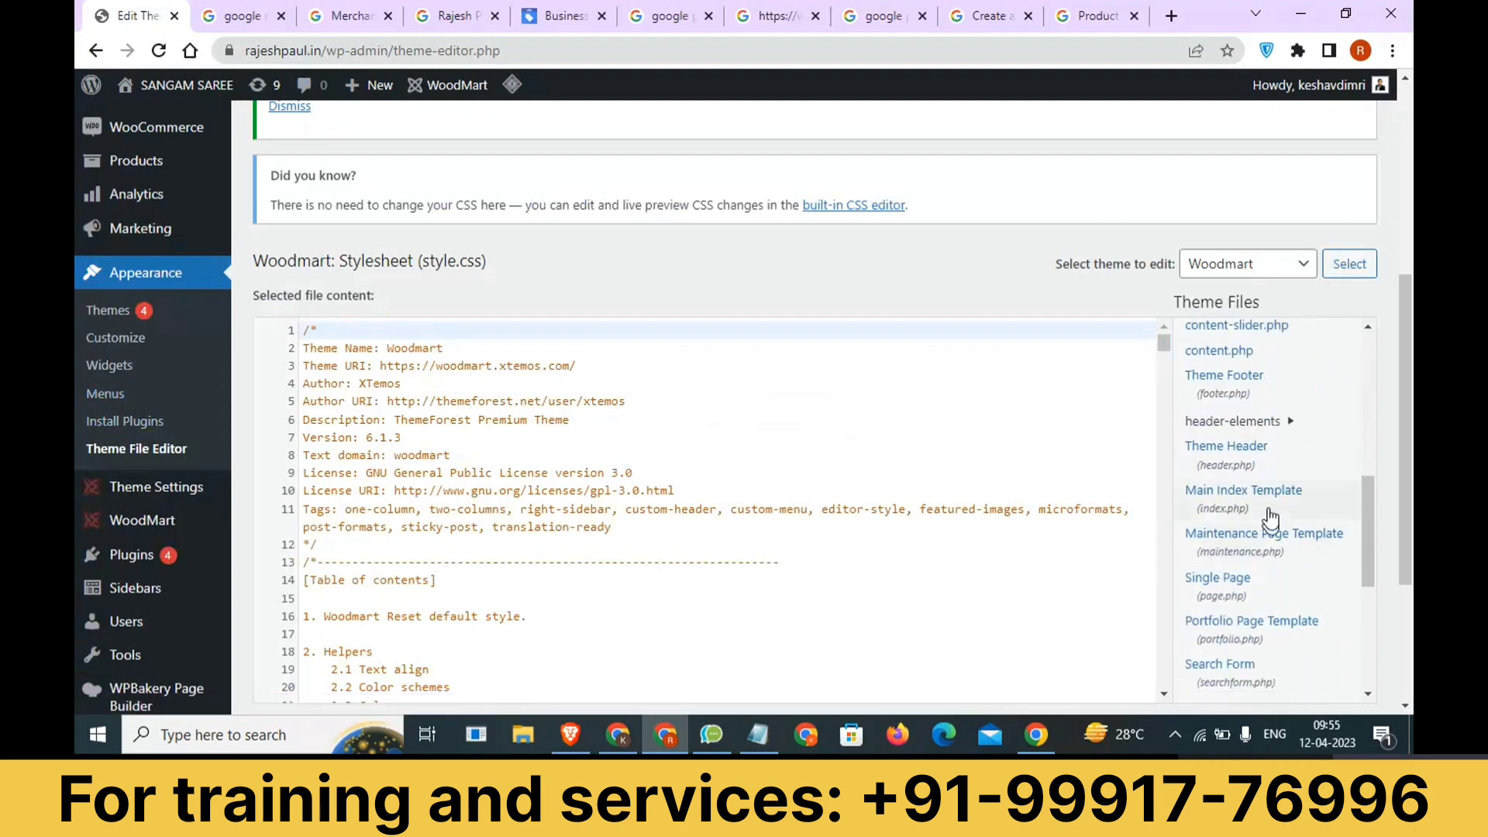
click(1253, 463)
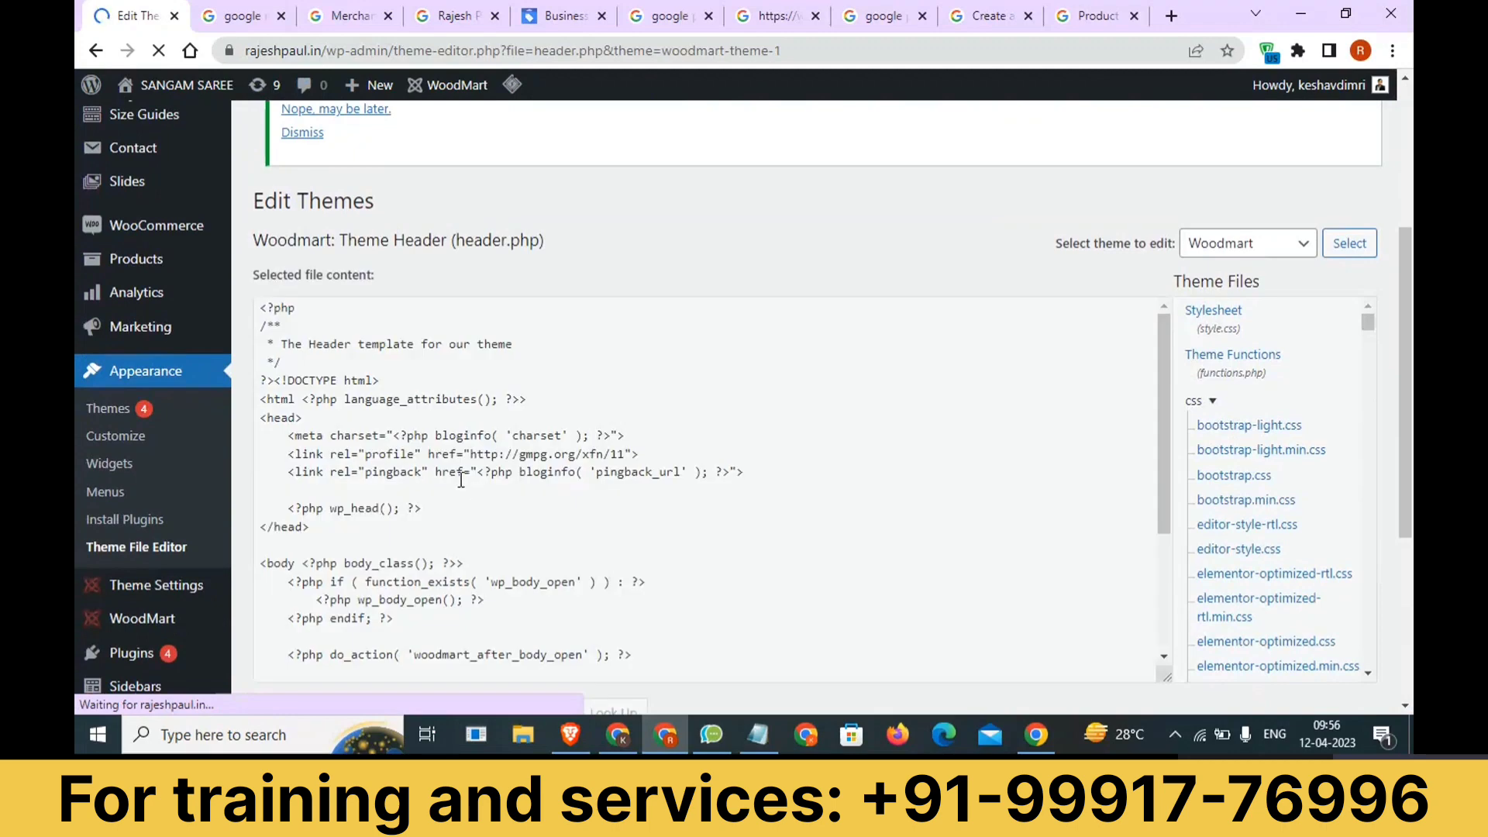
- Paste the verification meta tag on line 8 after <head> and update header.php
click(320, 419)
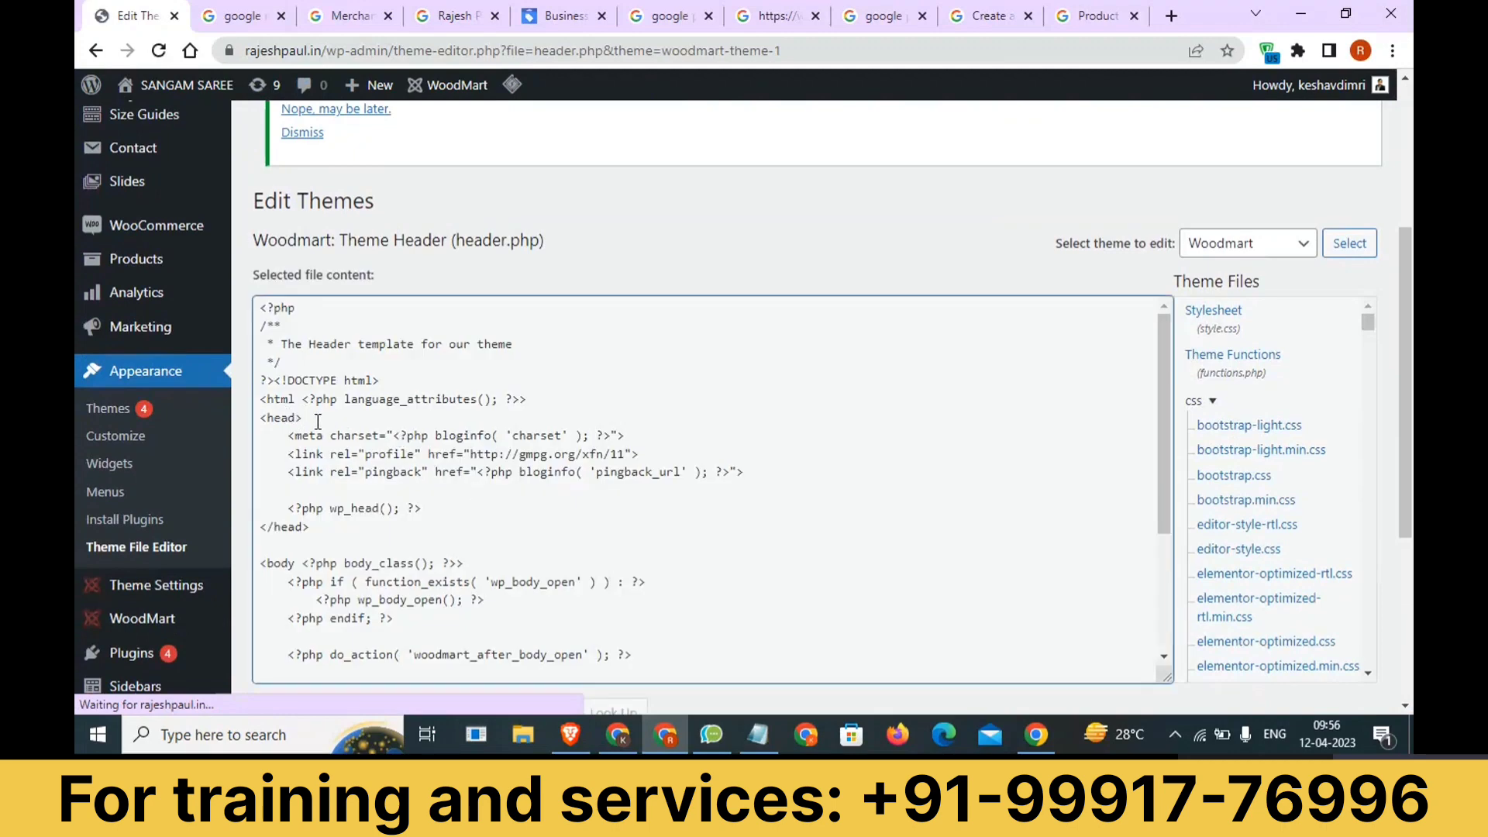
click(331, 470)
key(ctrl+v)
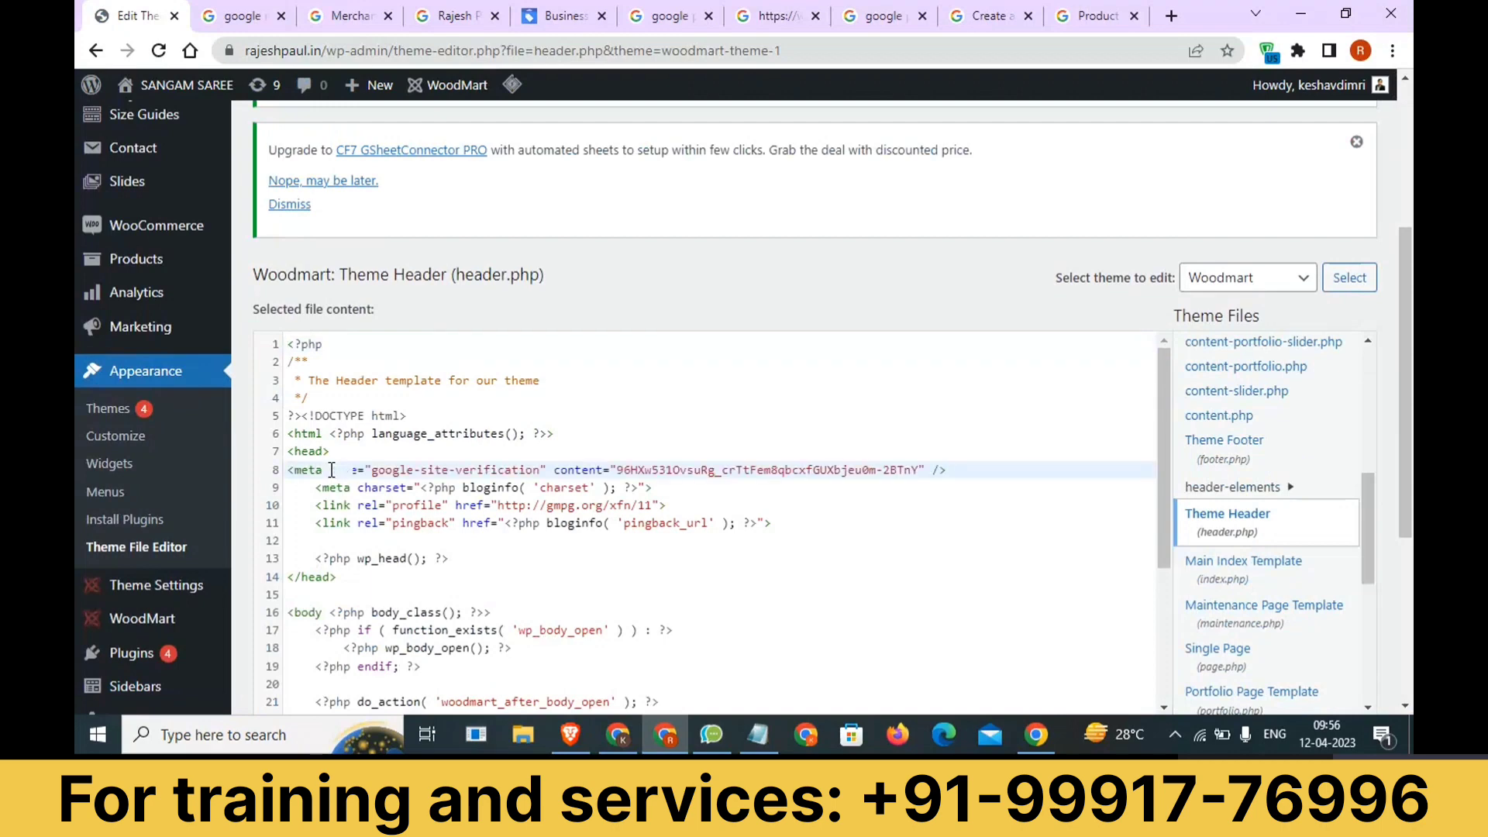
scroll(318, 481, down, 10)
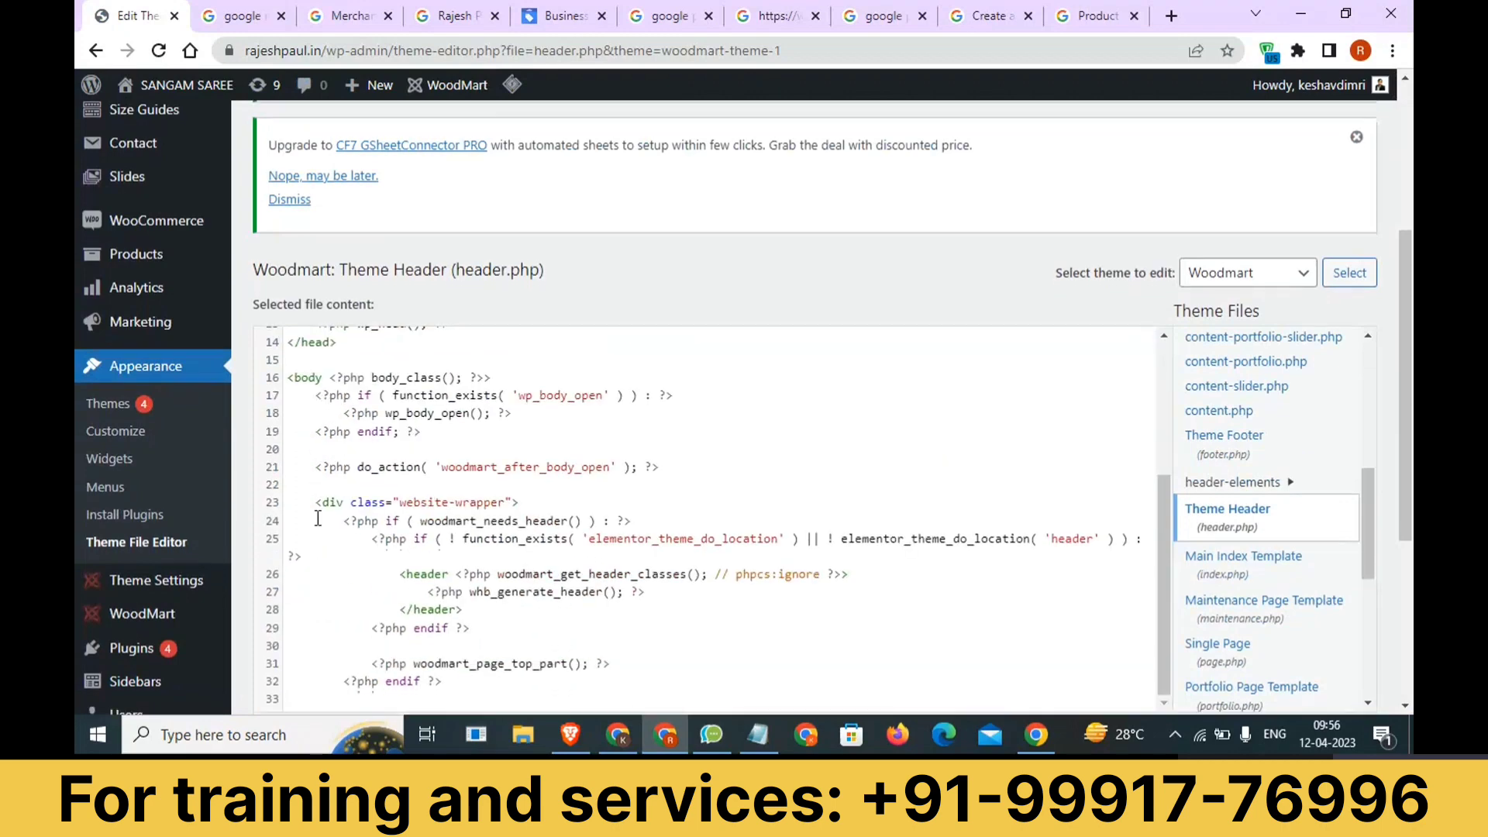
click(324, 454)
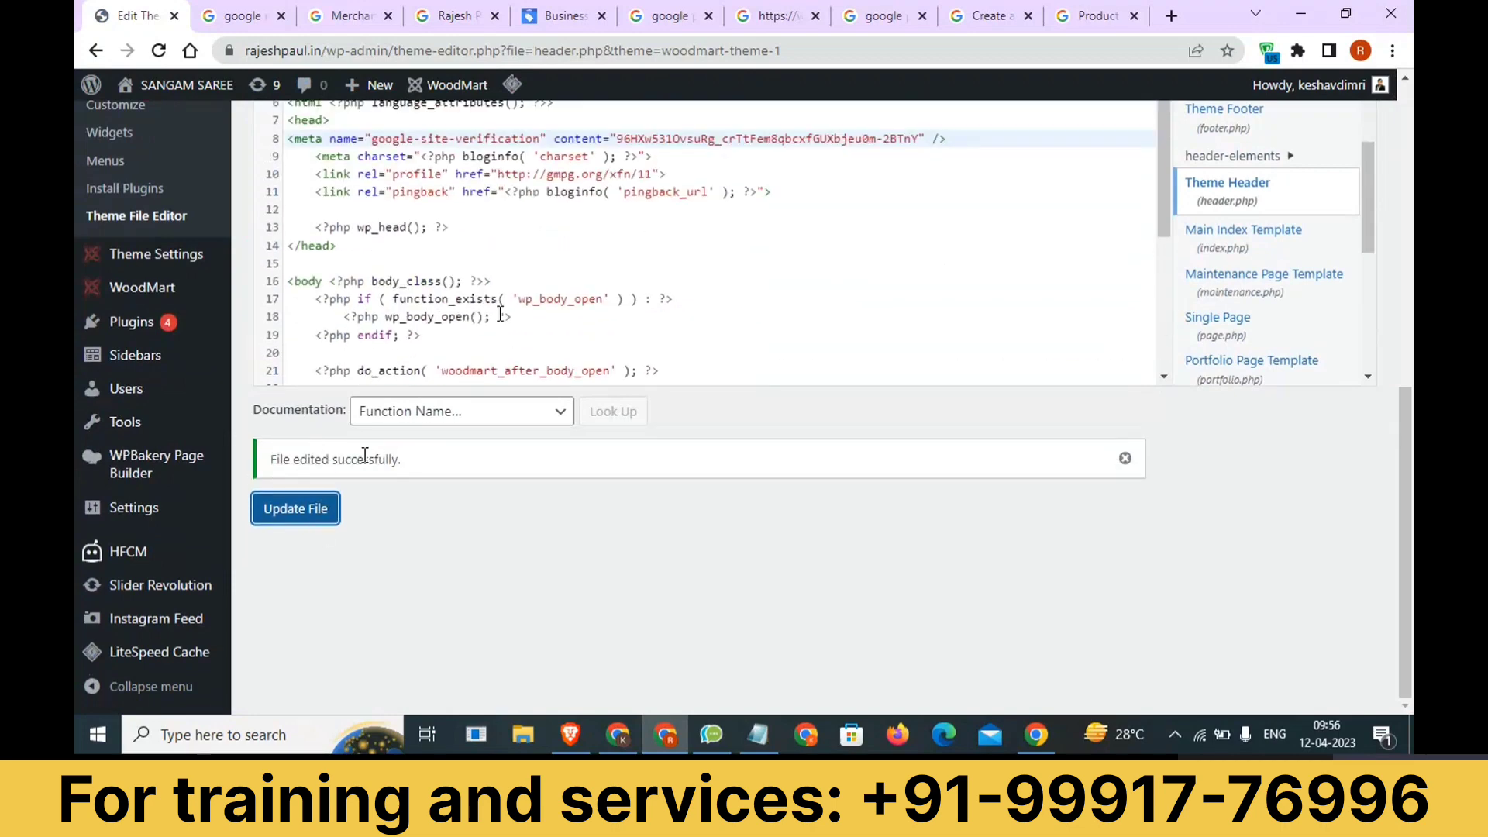
drag(294, 141, 439, 151)
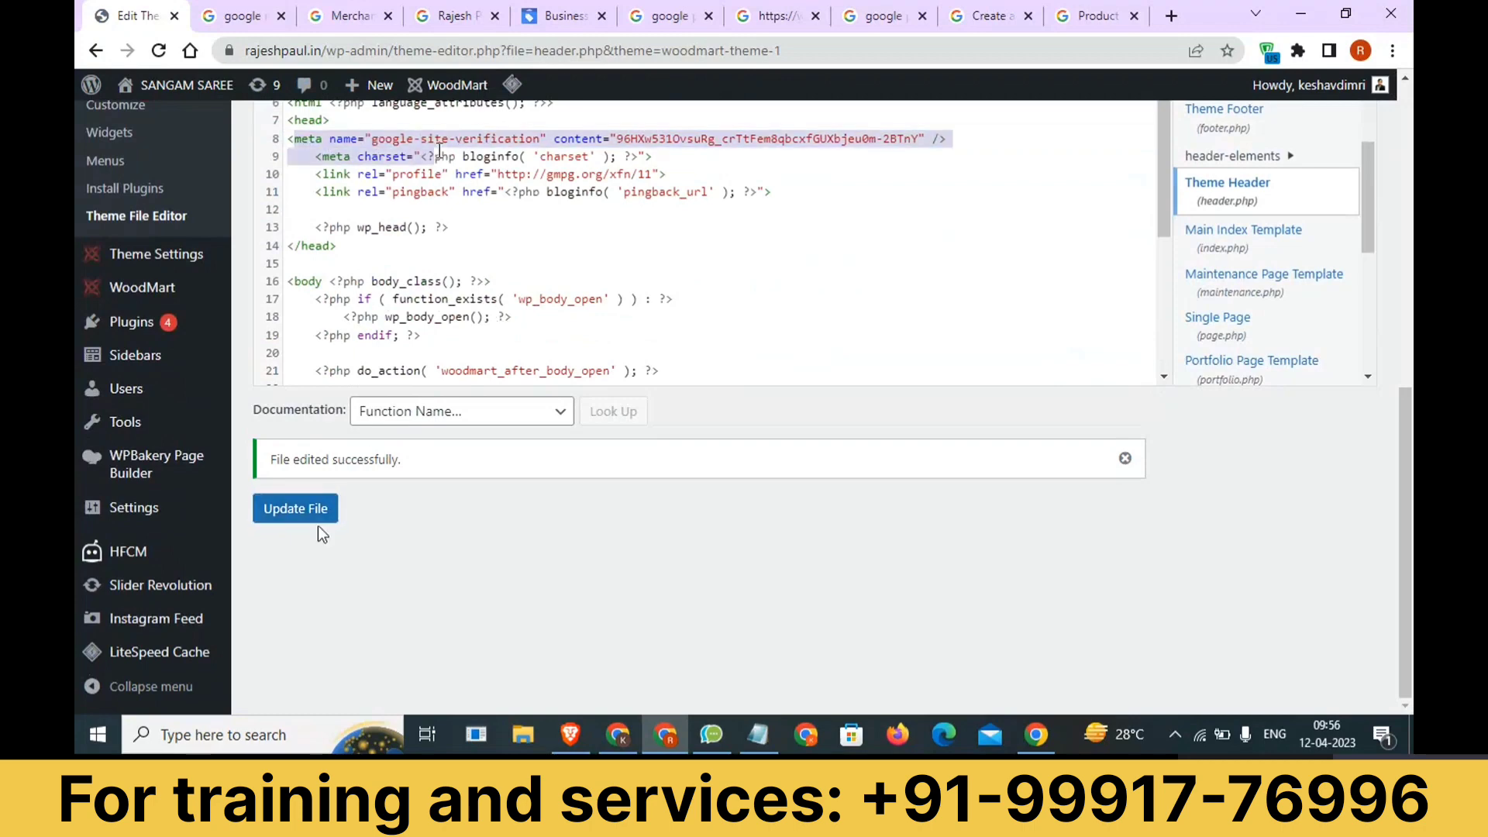
click(556, 16)
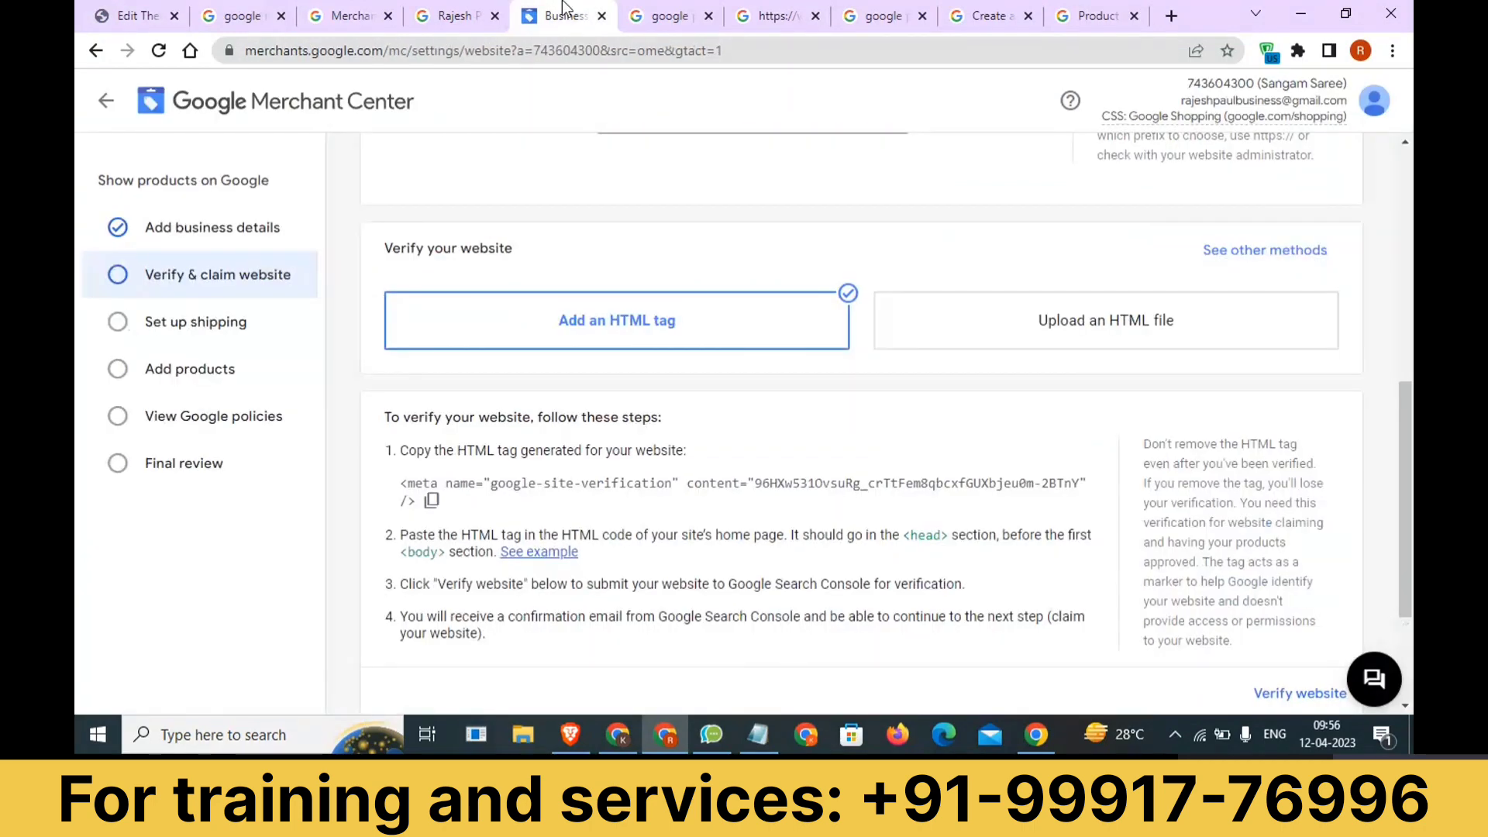
- Verify the website in Merchant Center until it shows Verified status
scroll(422, 496, down, 2)
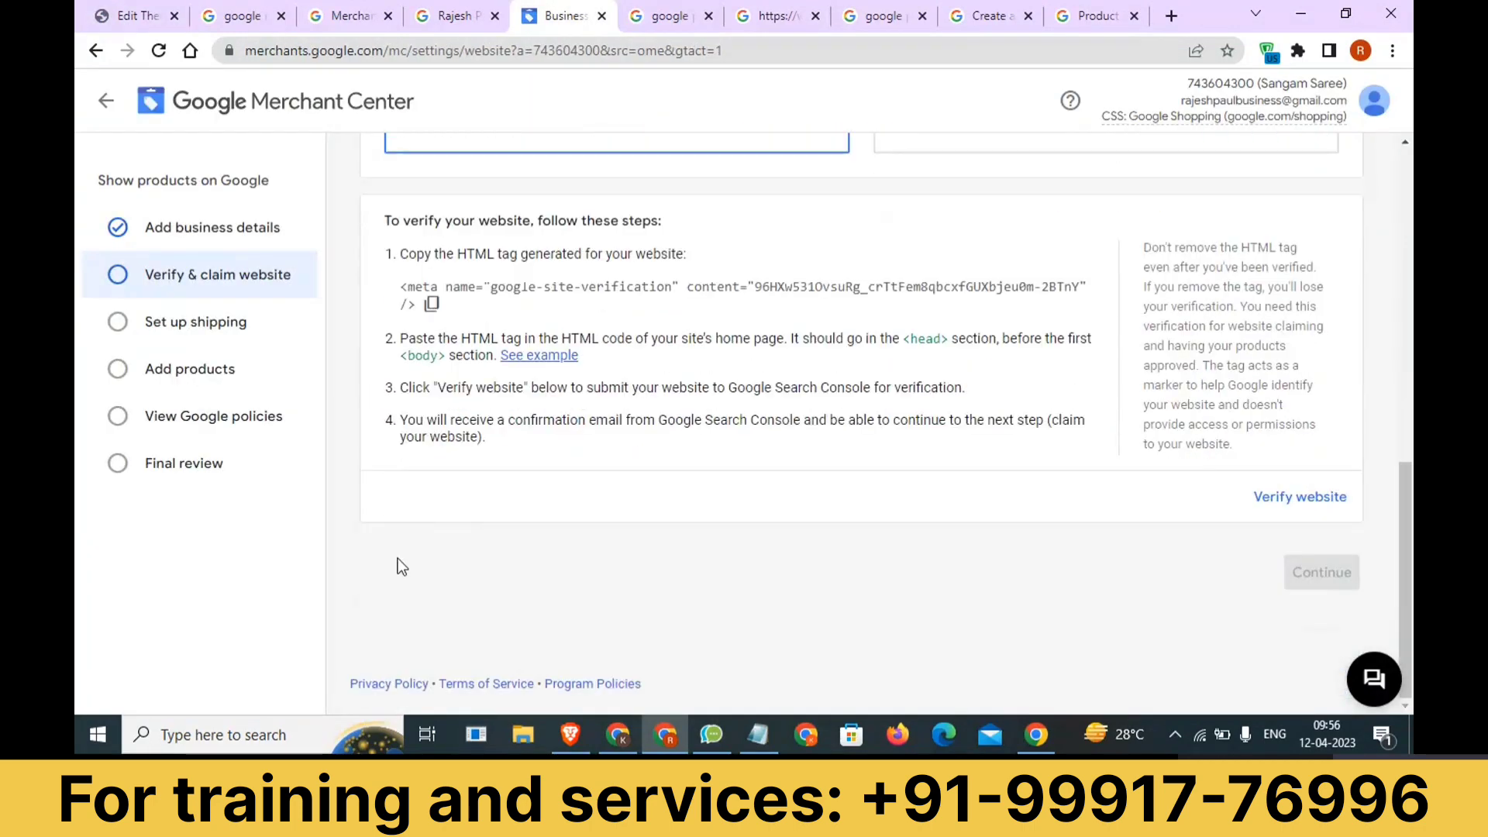
click(1301, 497)
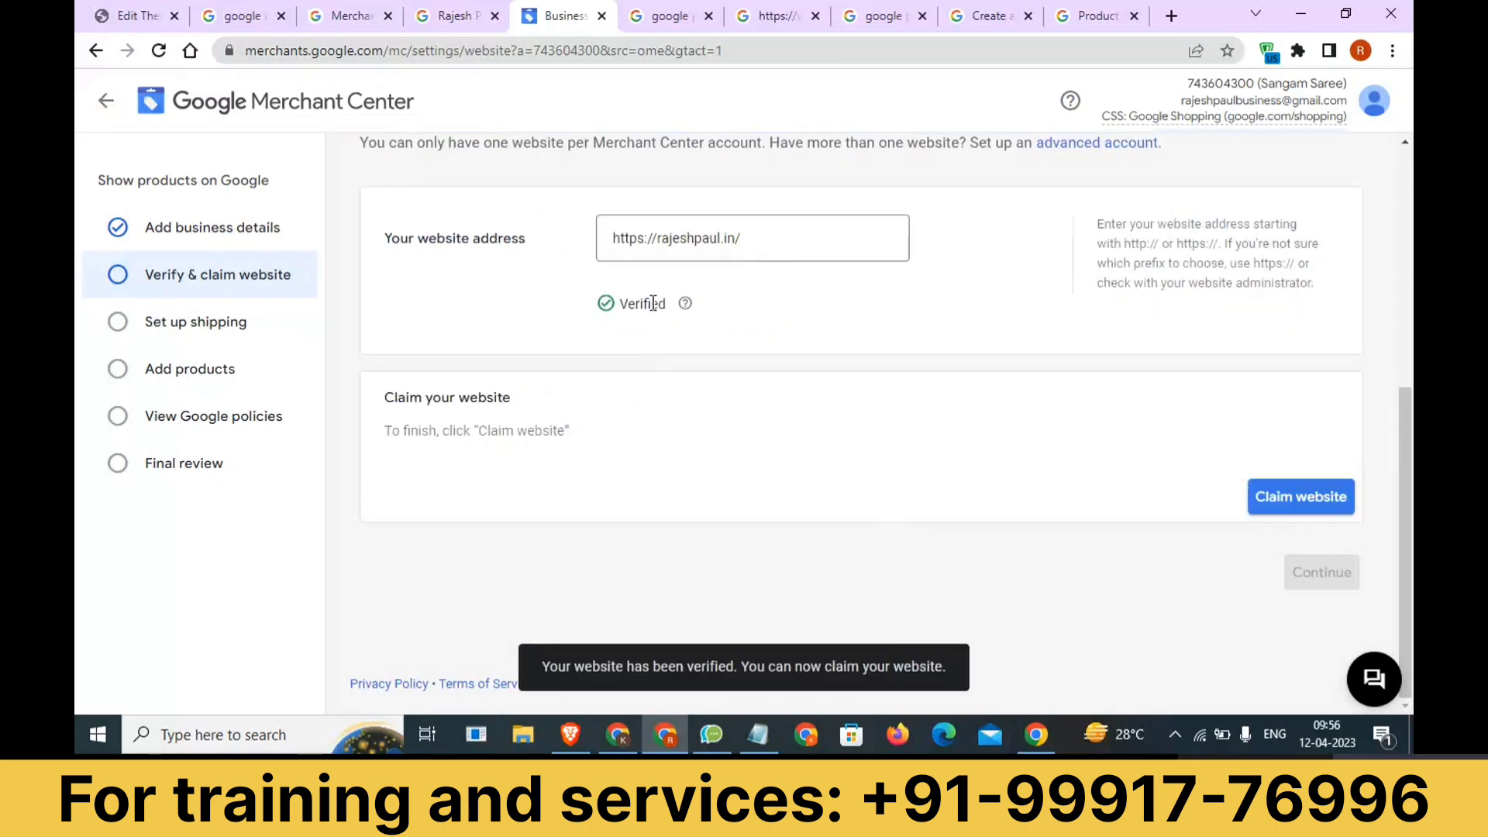
drag(664, 308, 635, 321)
- Claim the verified website, close the extra tab, and continue to shipping setup
click(1316, 503)
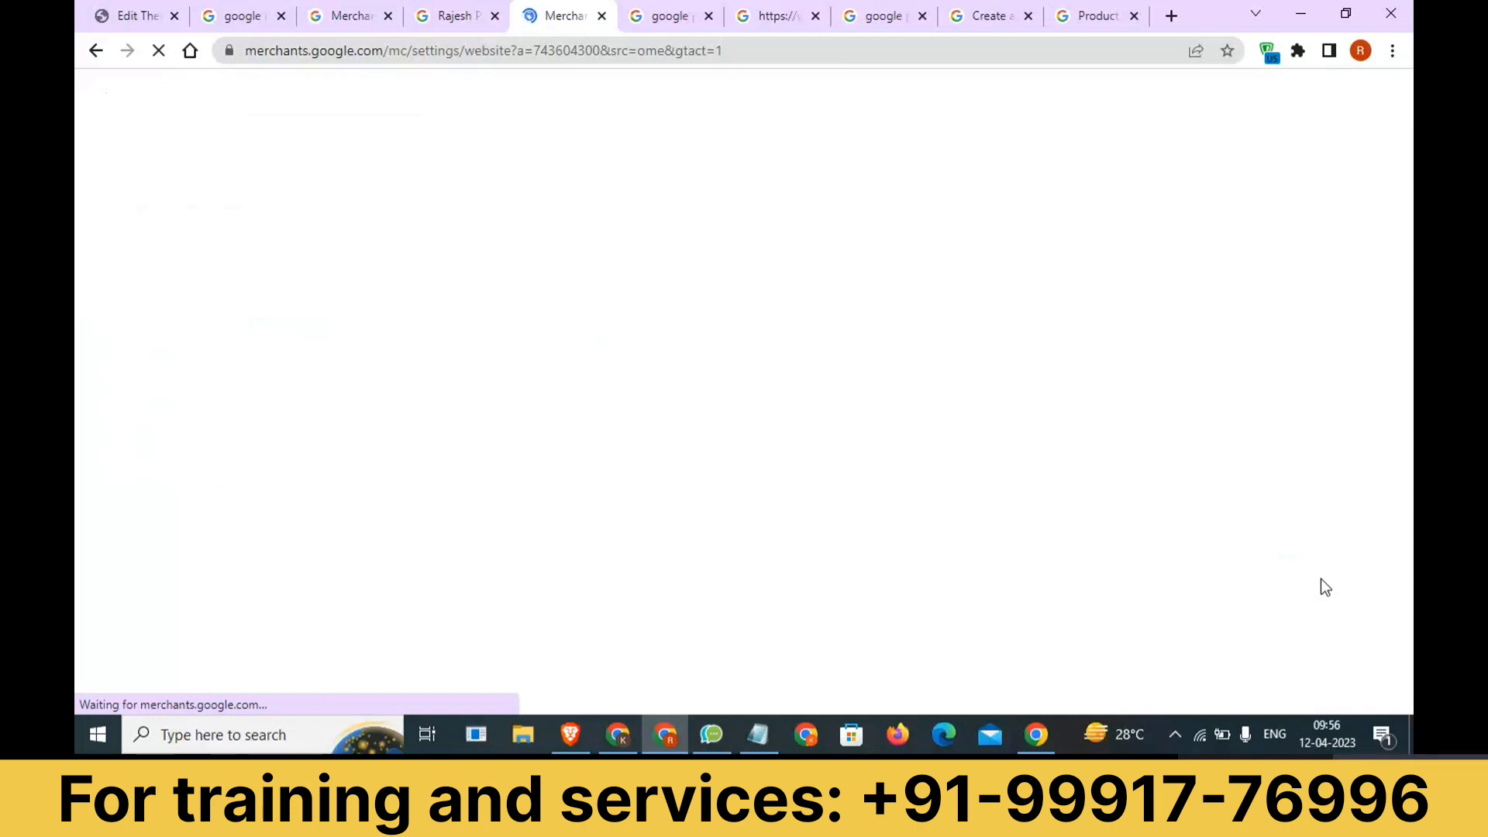
click(495, 15)
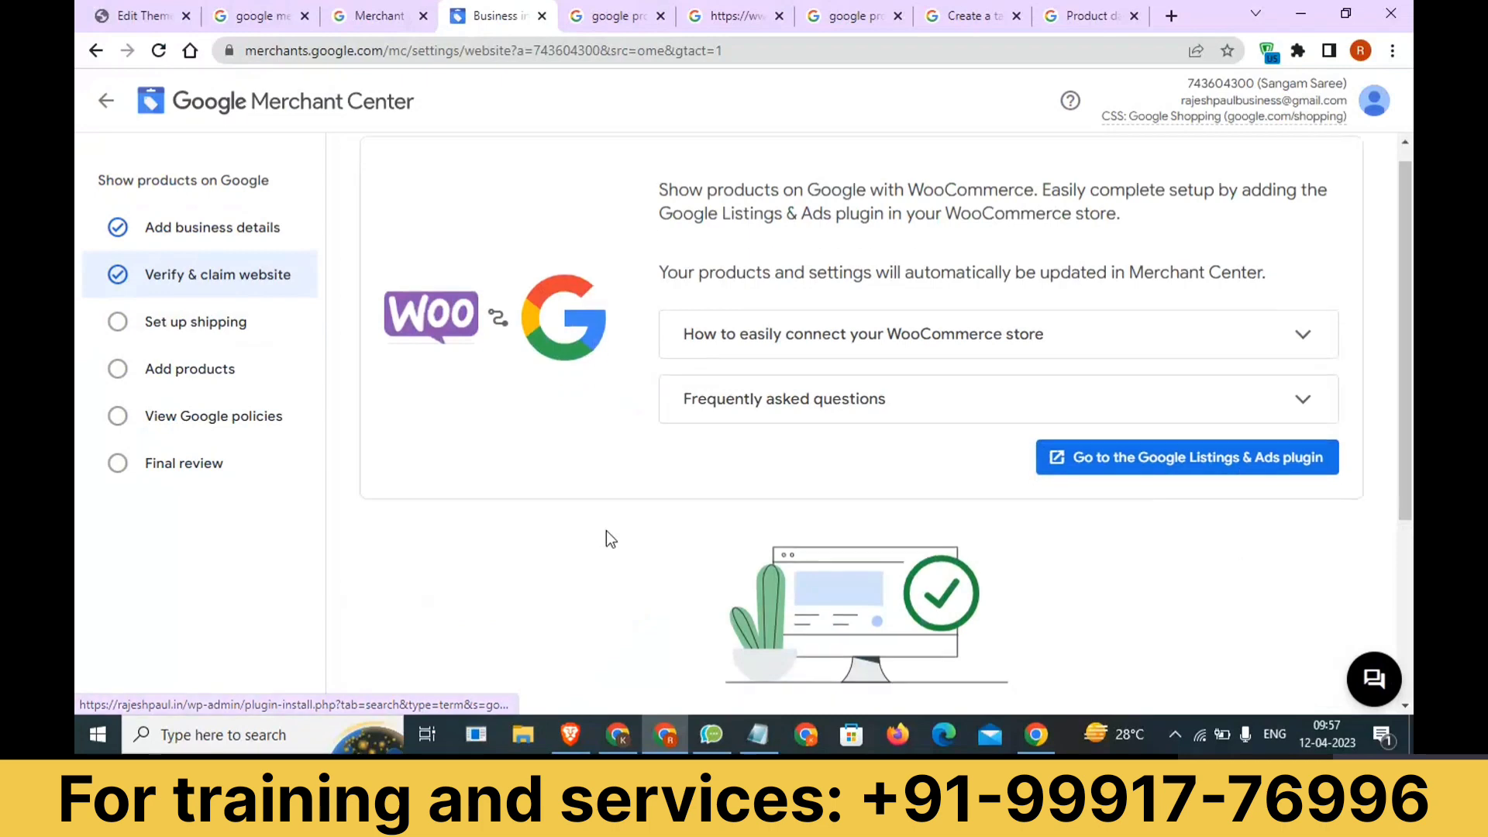
scroll(784, 542, down, 4)
click(1322, 574)
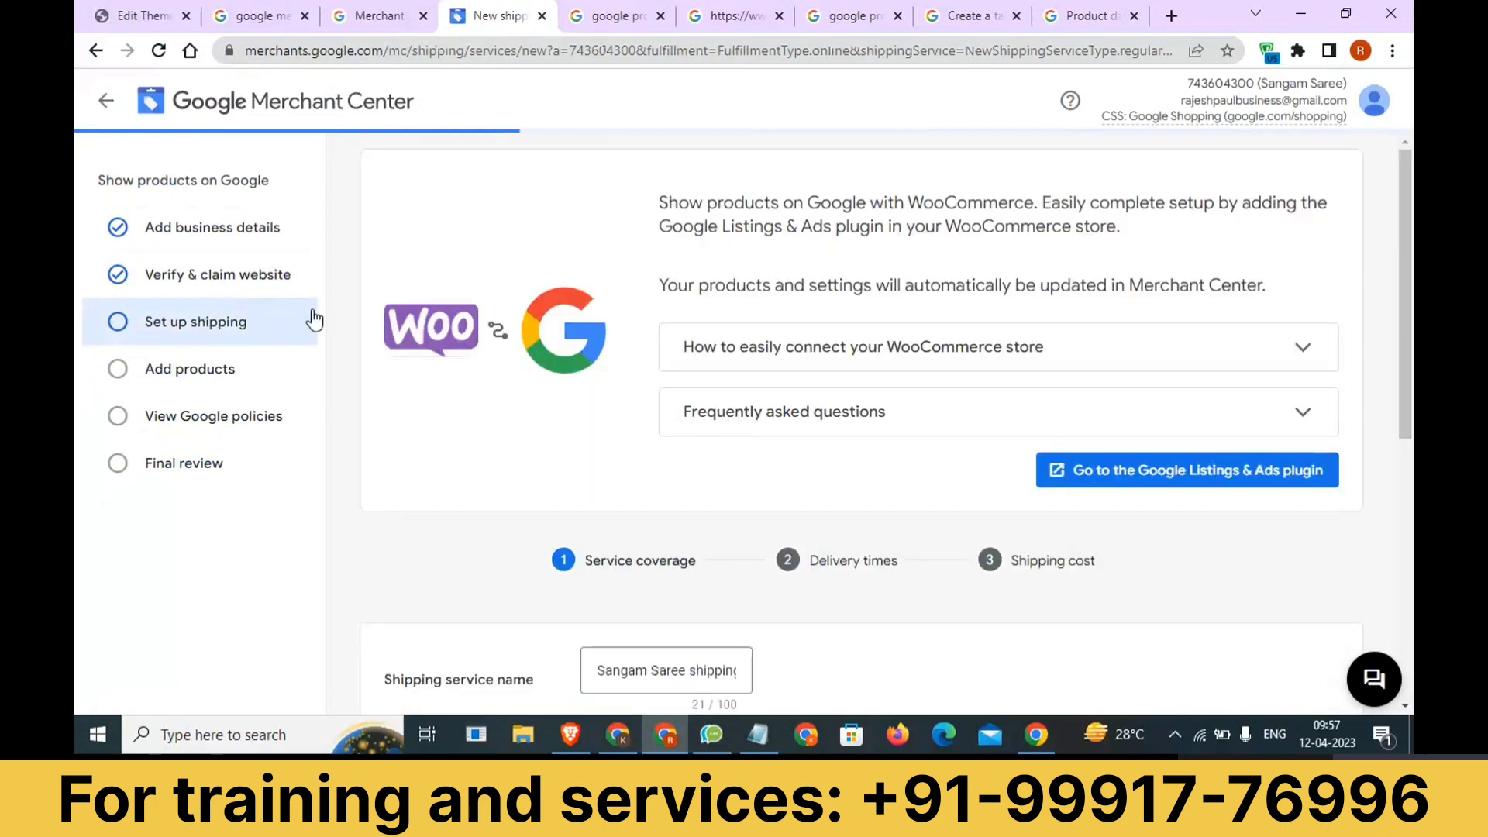
- Keep India (INR) as the only delivery country and continue to delivery times
scroll(1007, 496, down, 8)
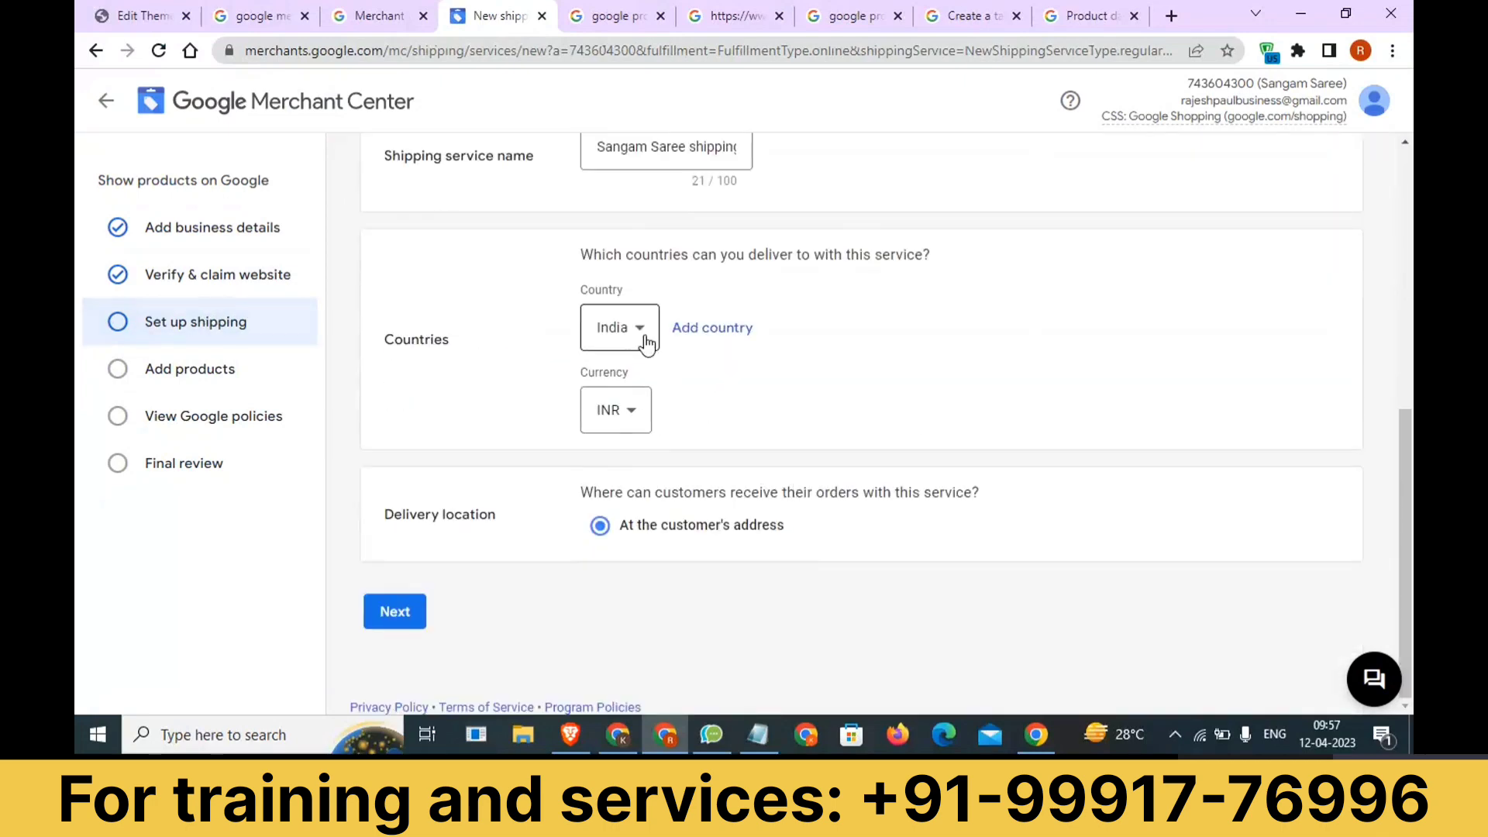
drag(665, 261, 928, 264)
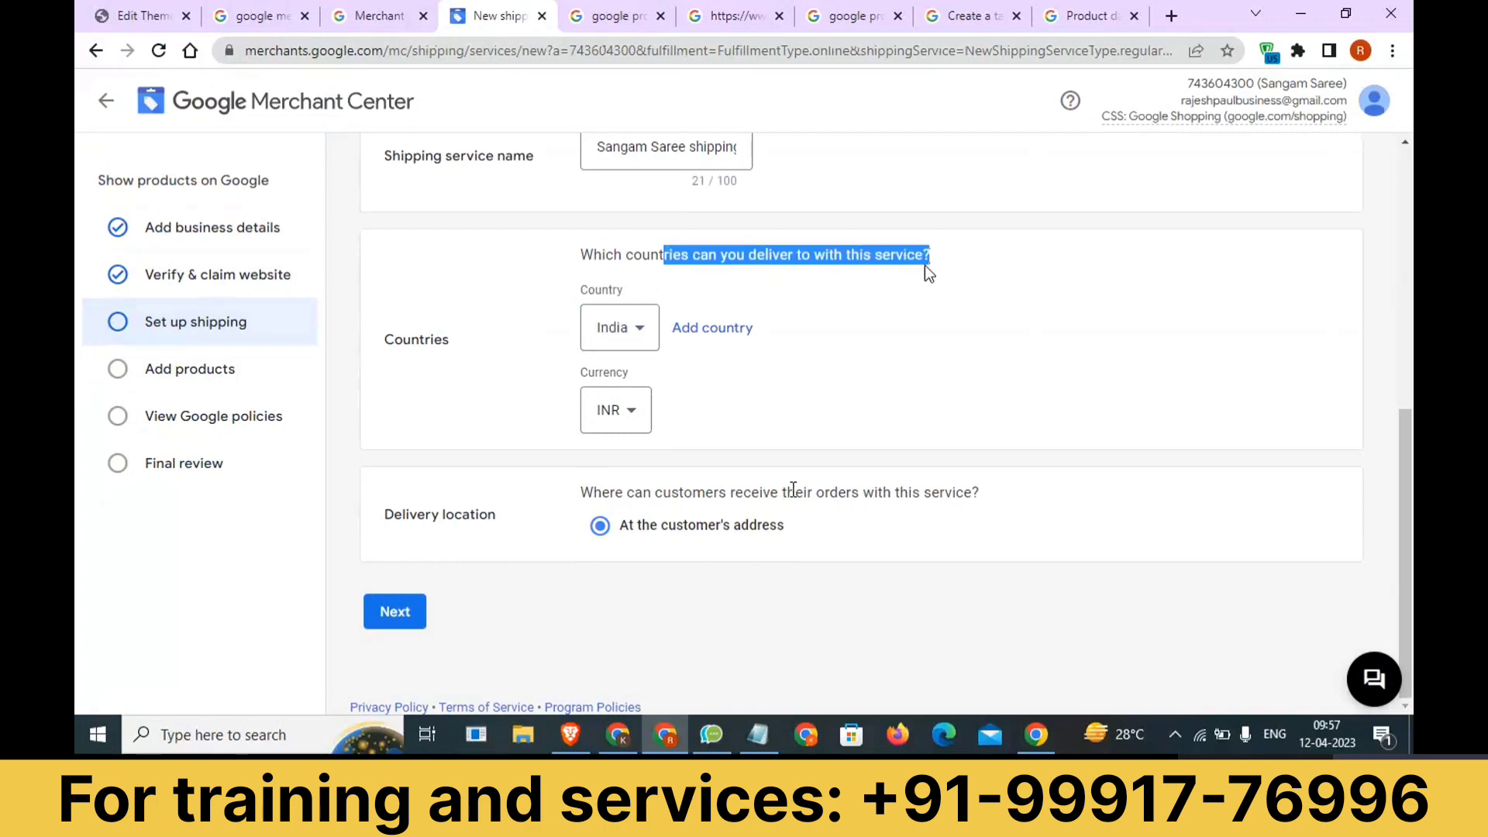
click(715, 331)
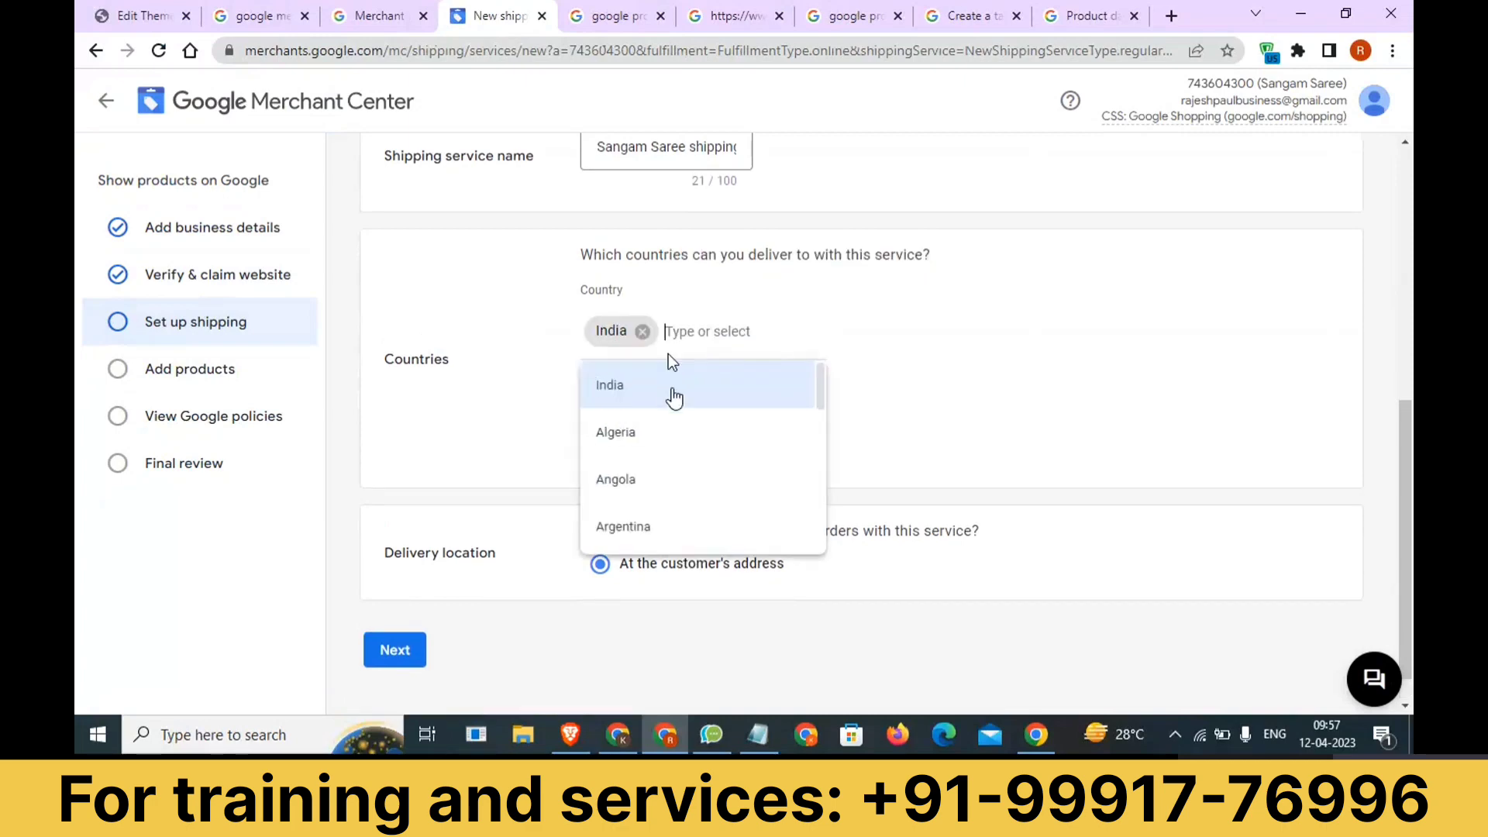
click(1024, 346)
scroll(671, 434, down, 1)
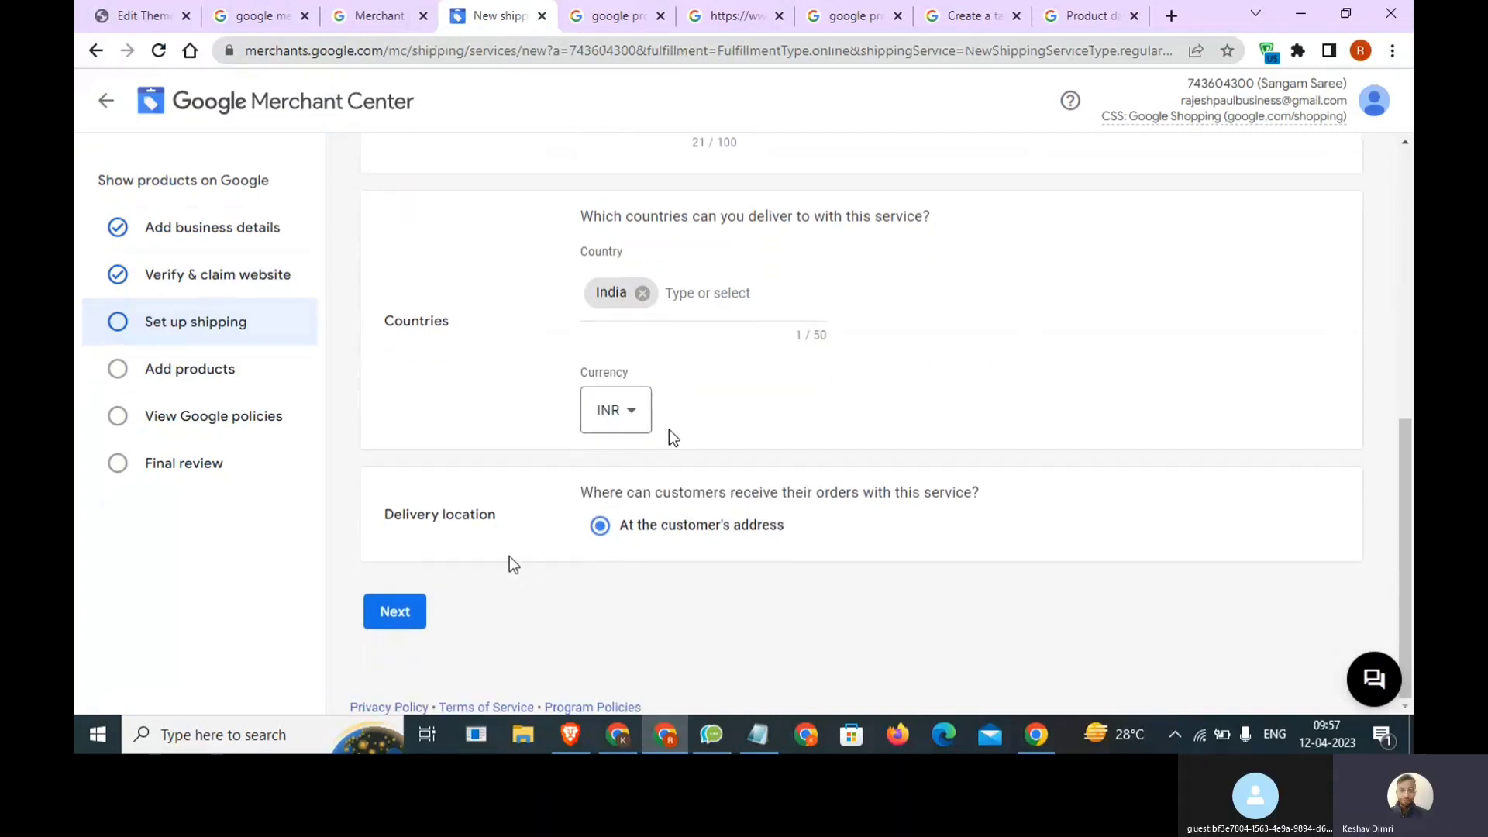
click(392, 610)
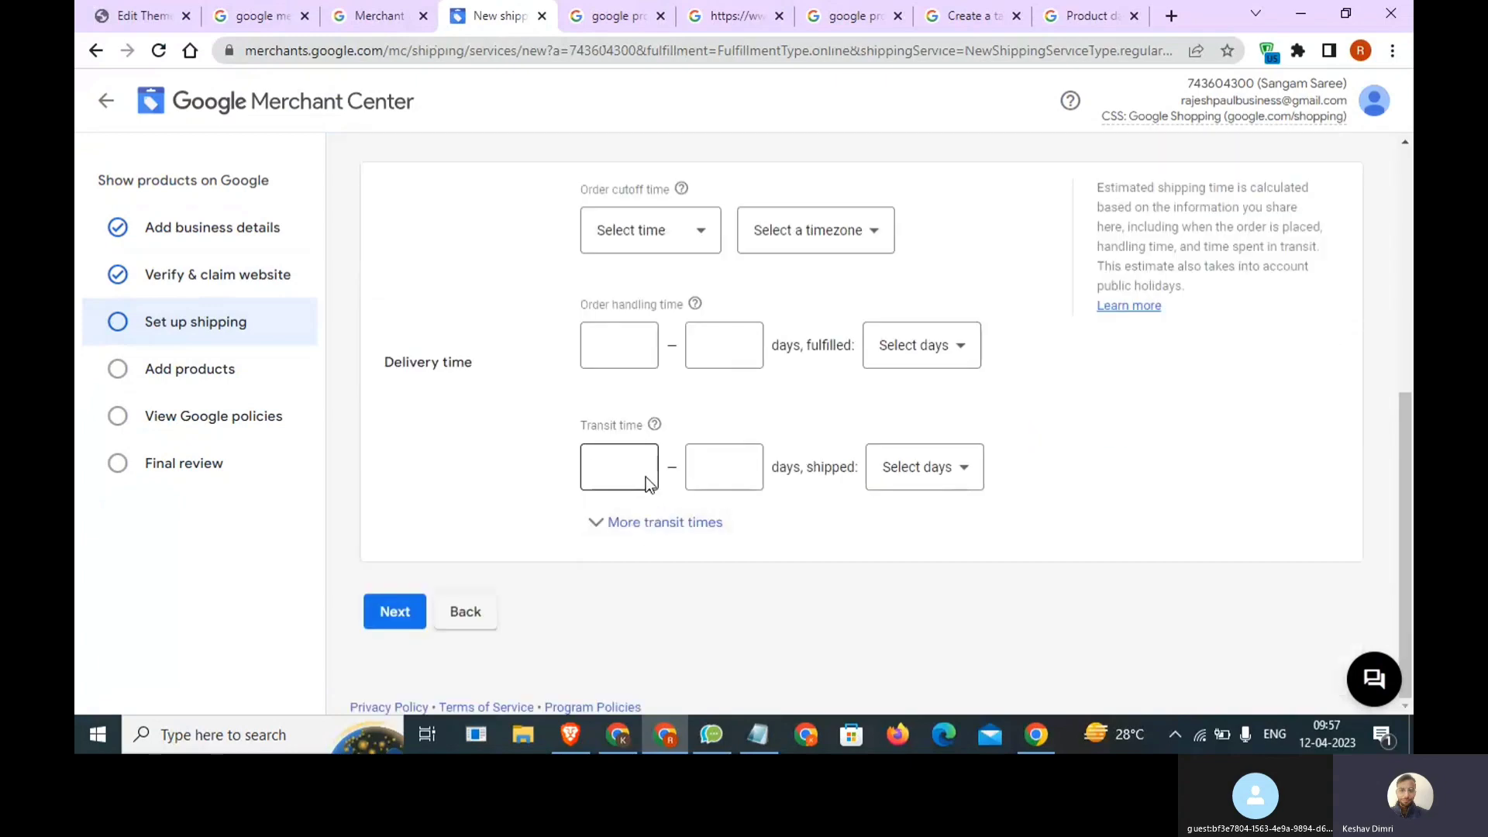
- Review the order cutoff time choices and its help explanation without selecting a time
scroll(645, 476, up, 1)
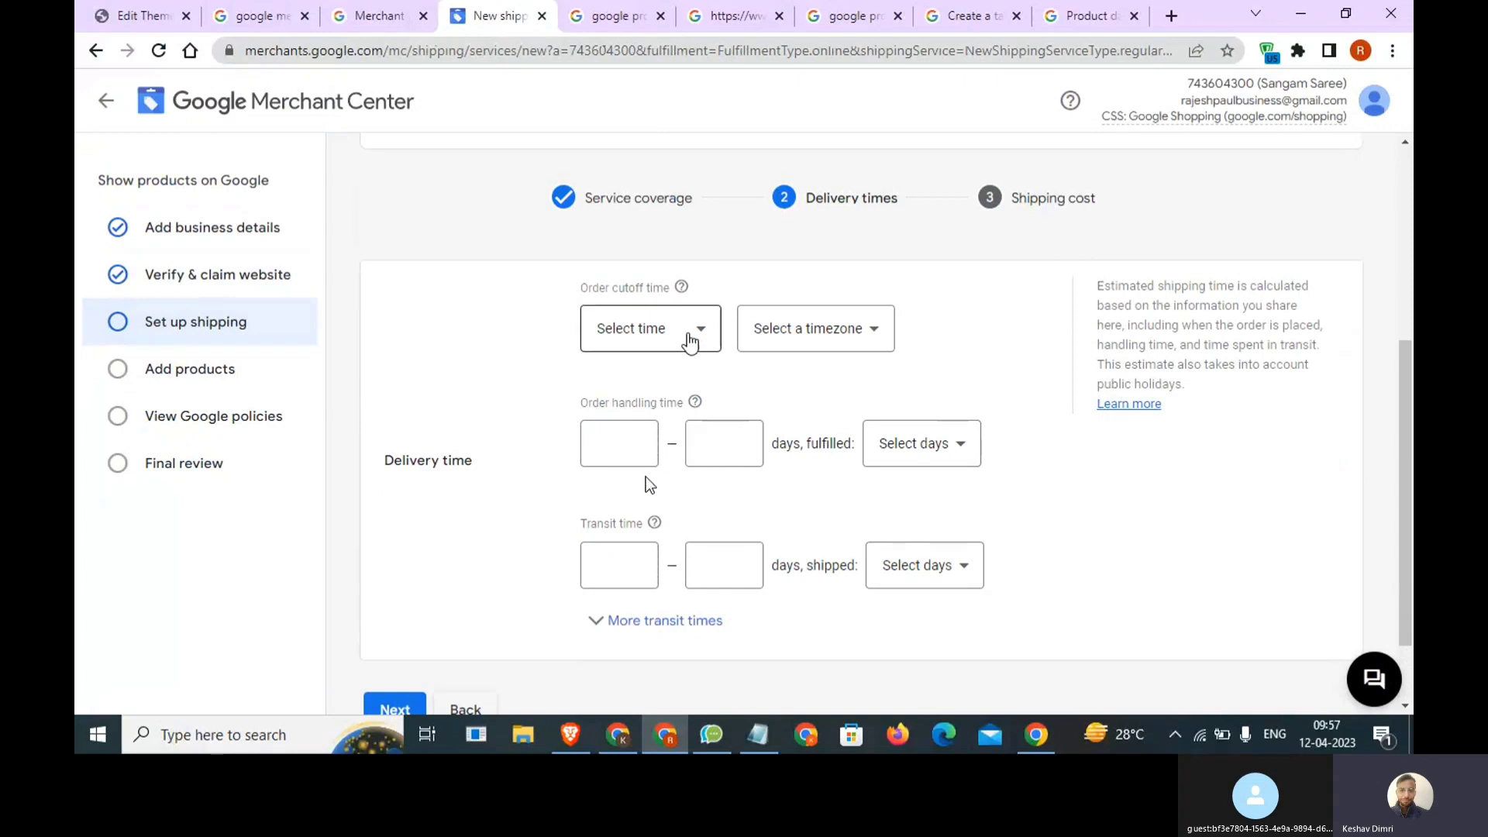
click(676, 329)
scroll(676, 419, down, 4)
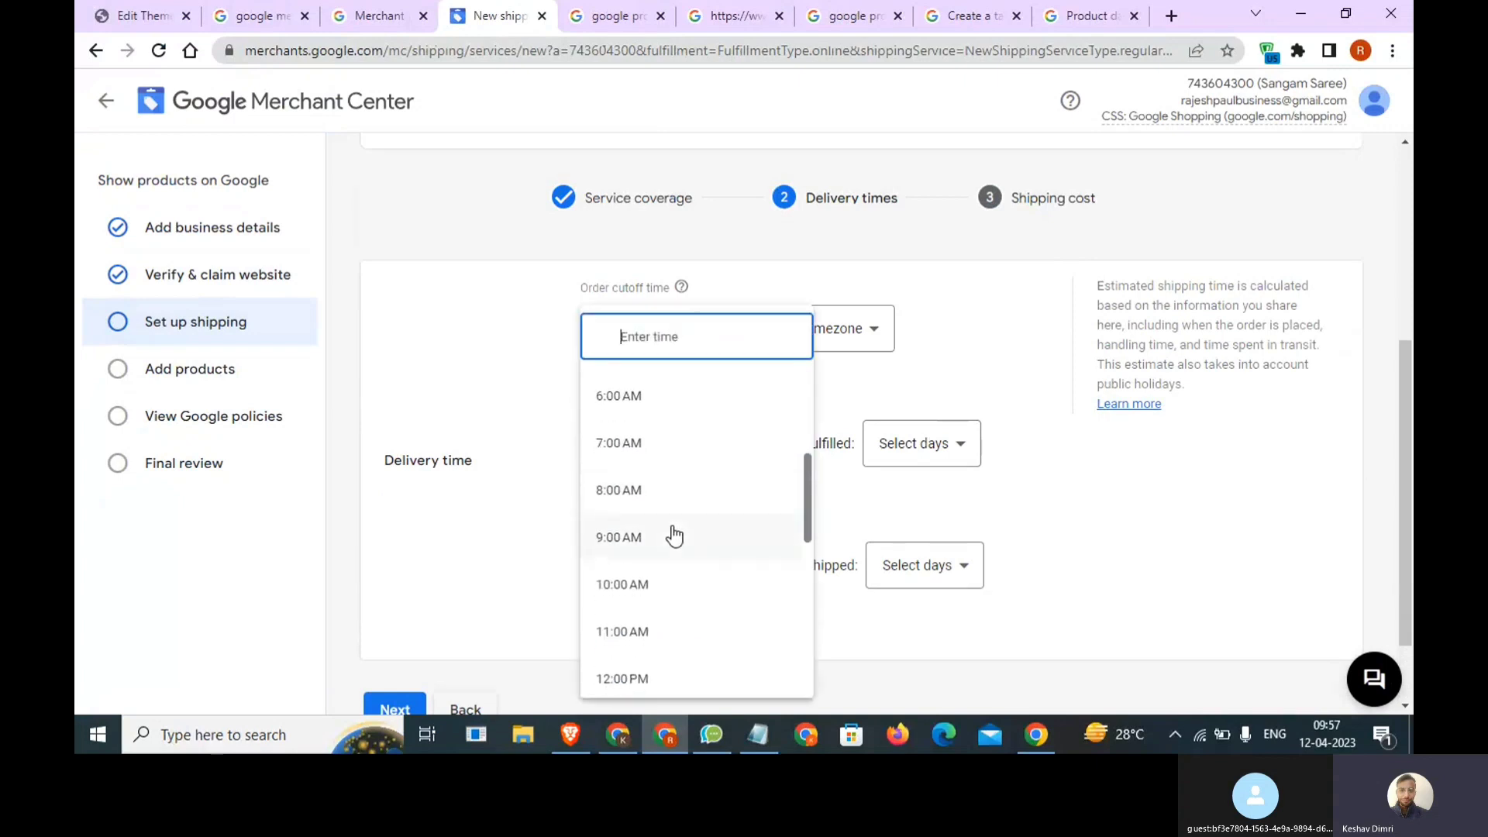
scroll(674, 534, up, 3)
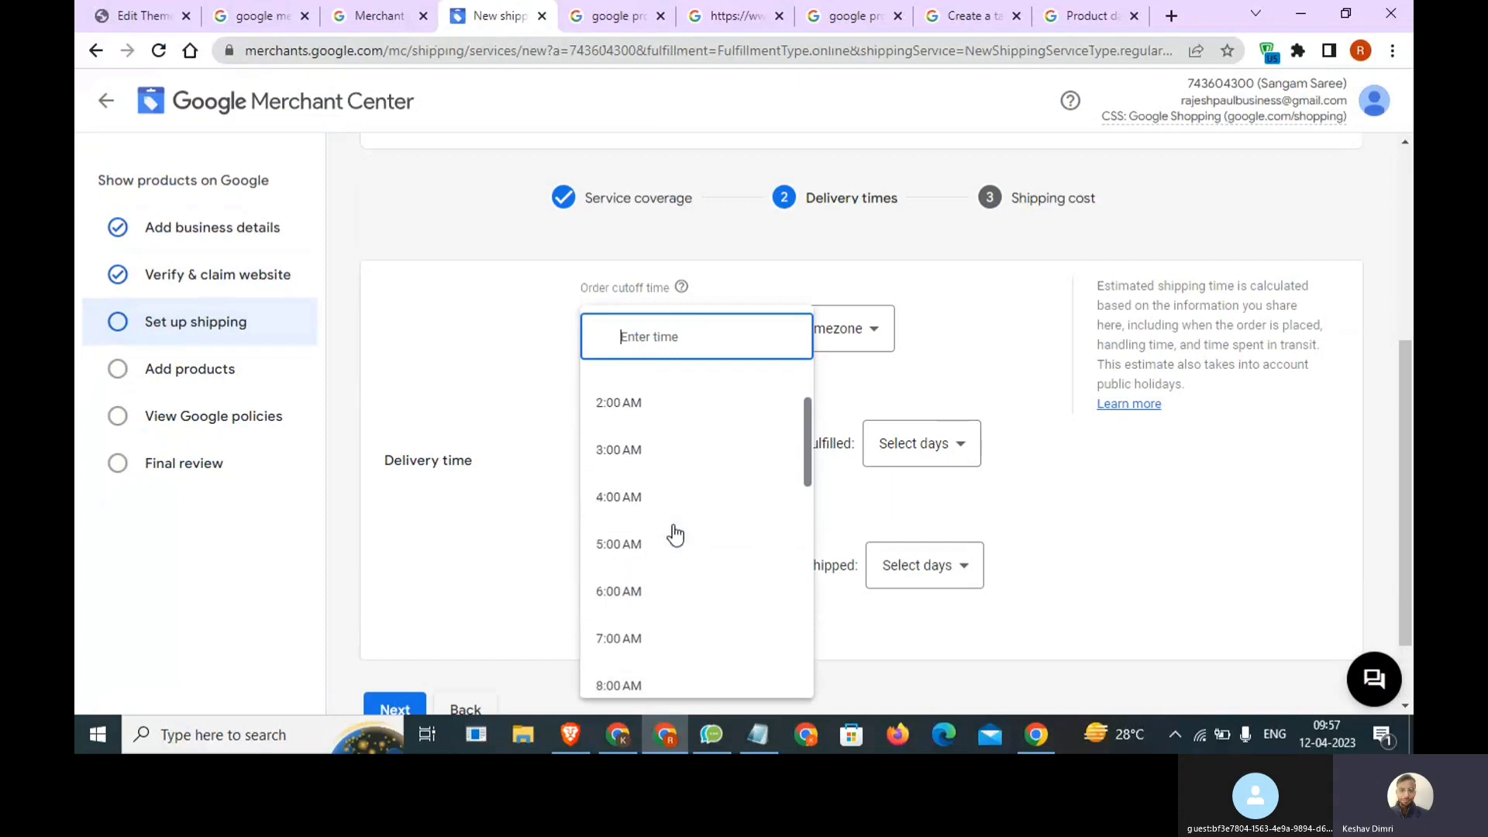
click(913, 384)
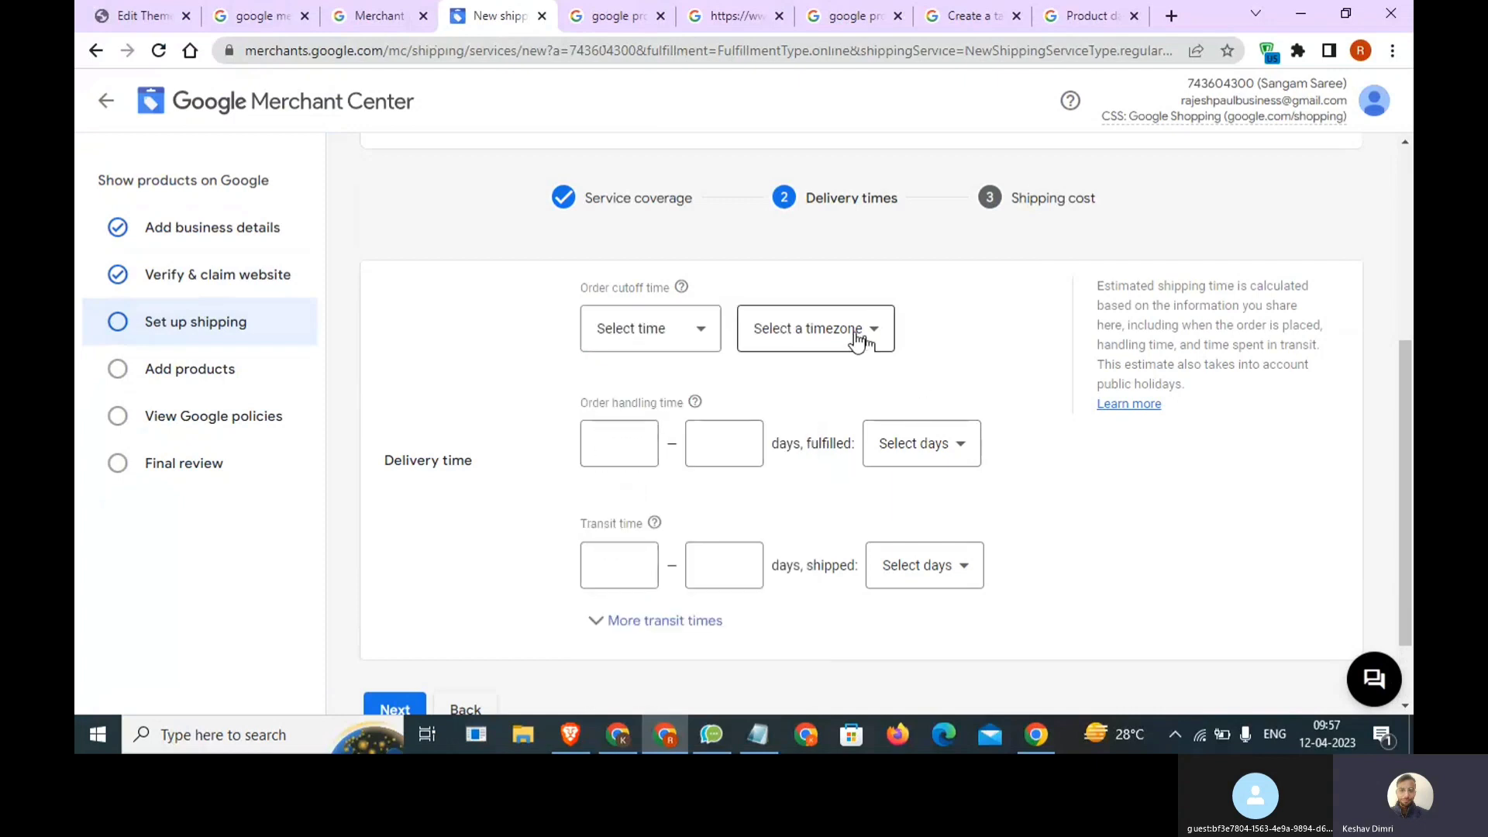
click(641, 349)
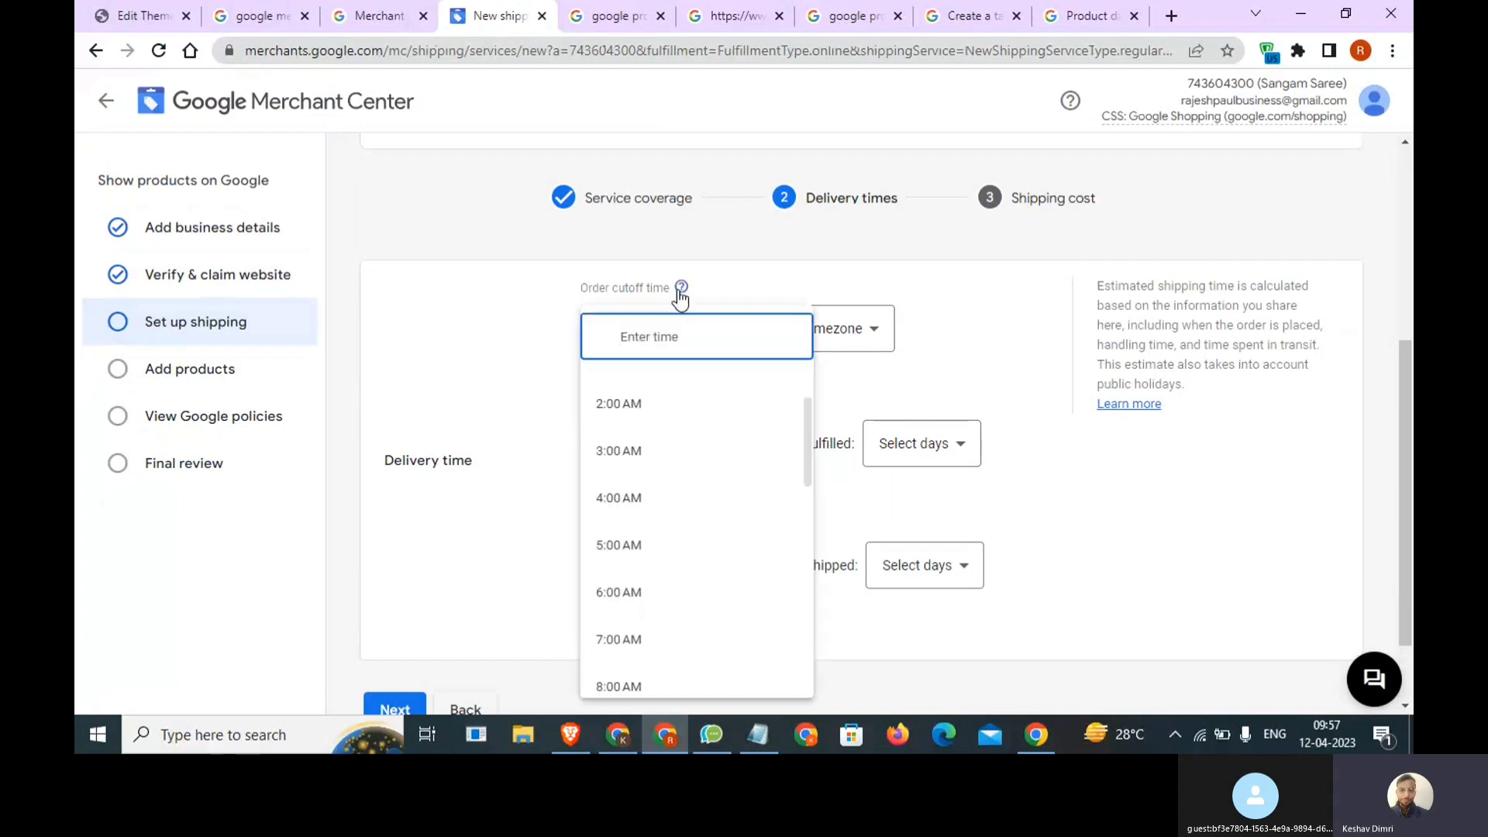
mouse_move(682, 295)
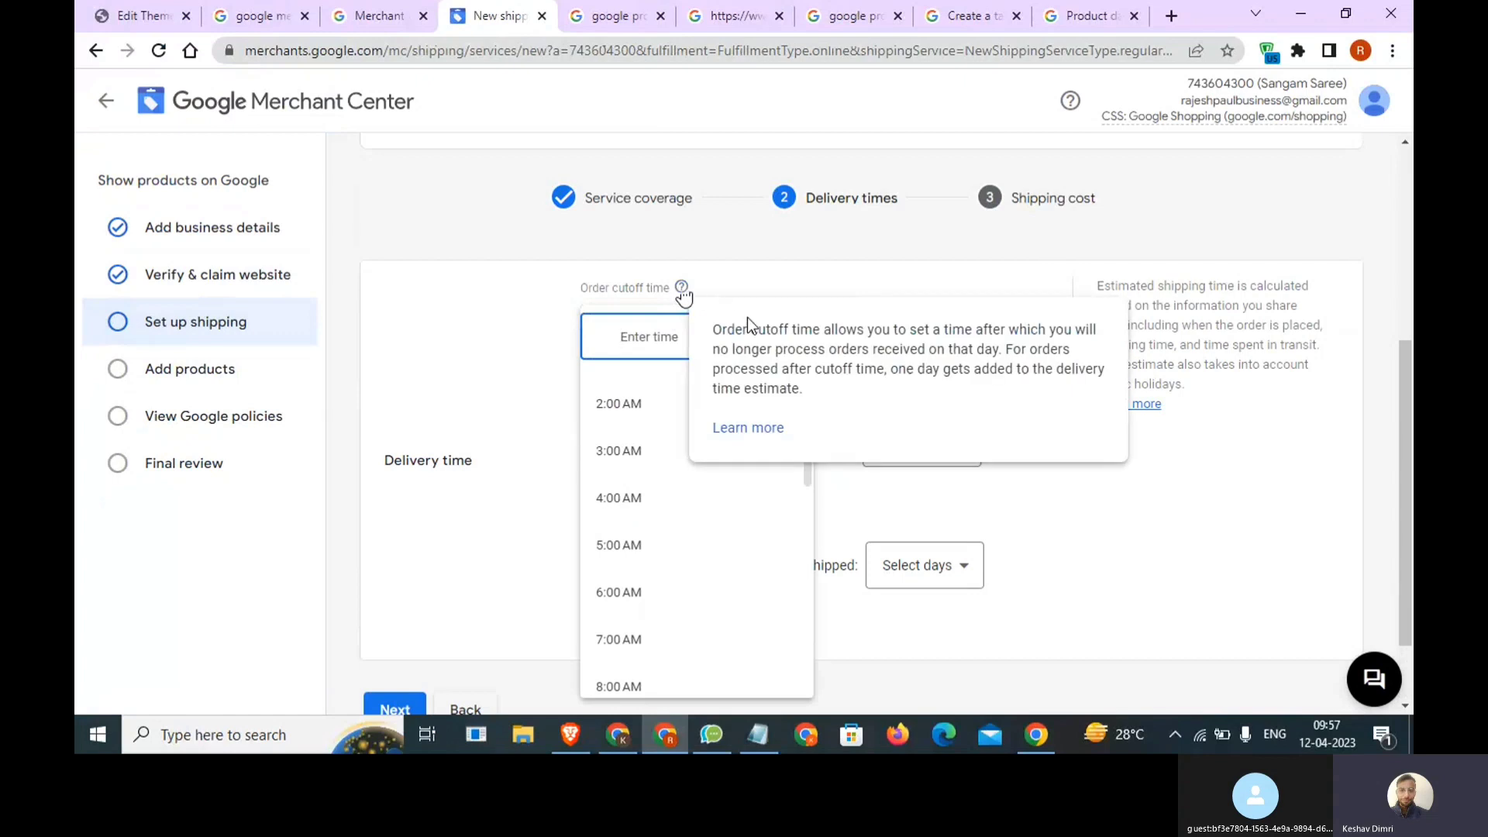
drag(765, 330, 994, 356)
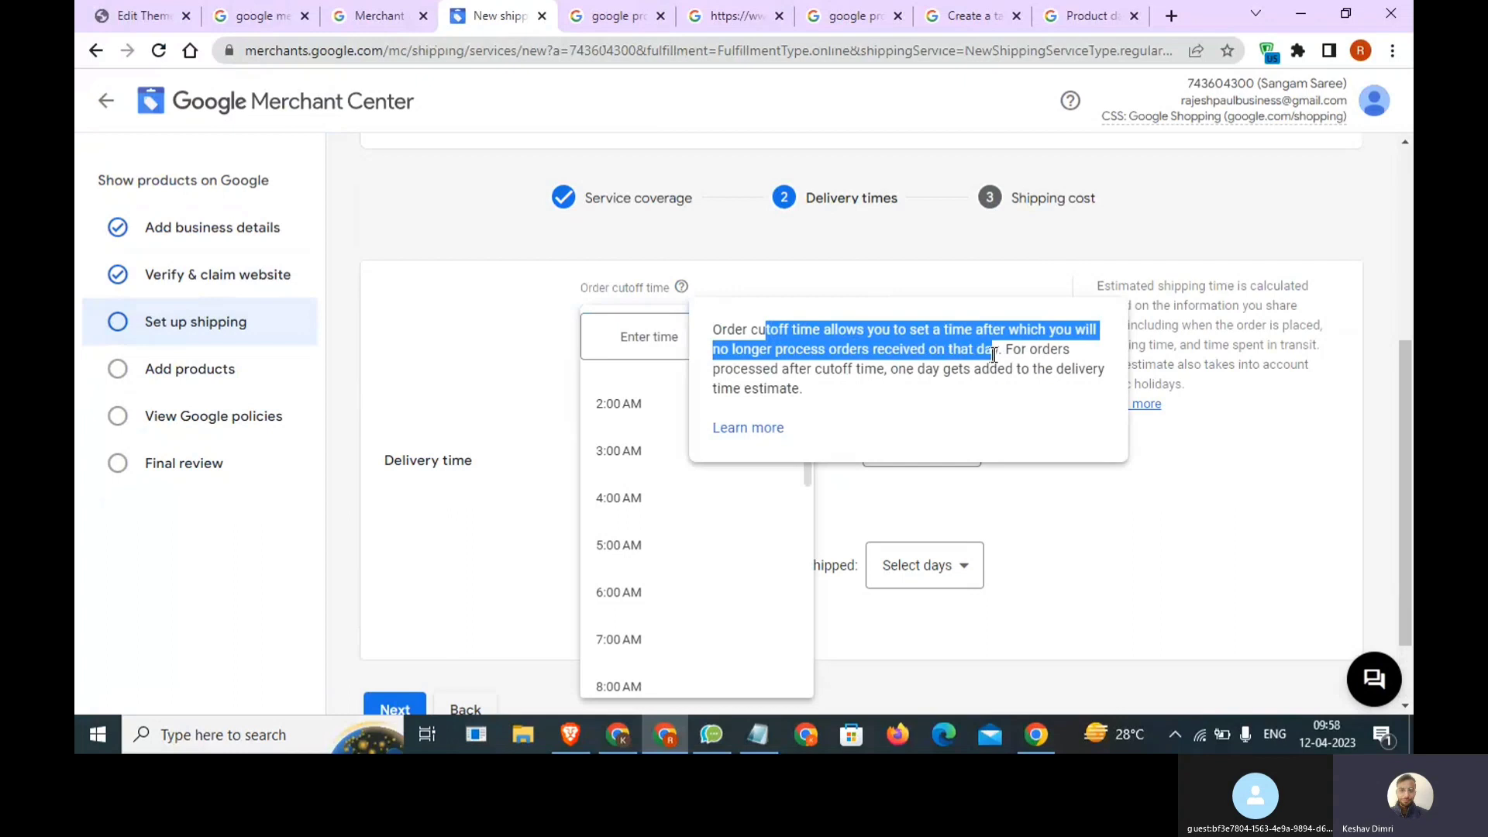
drag(994, 355, 1047, 354)
drag(1046, 354, 1046, 354)
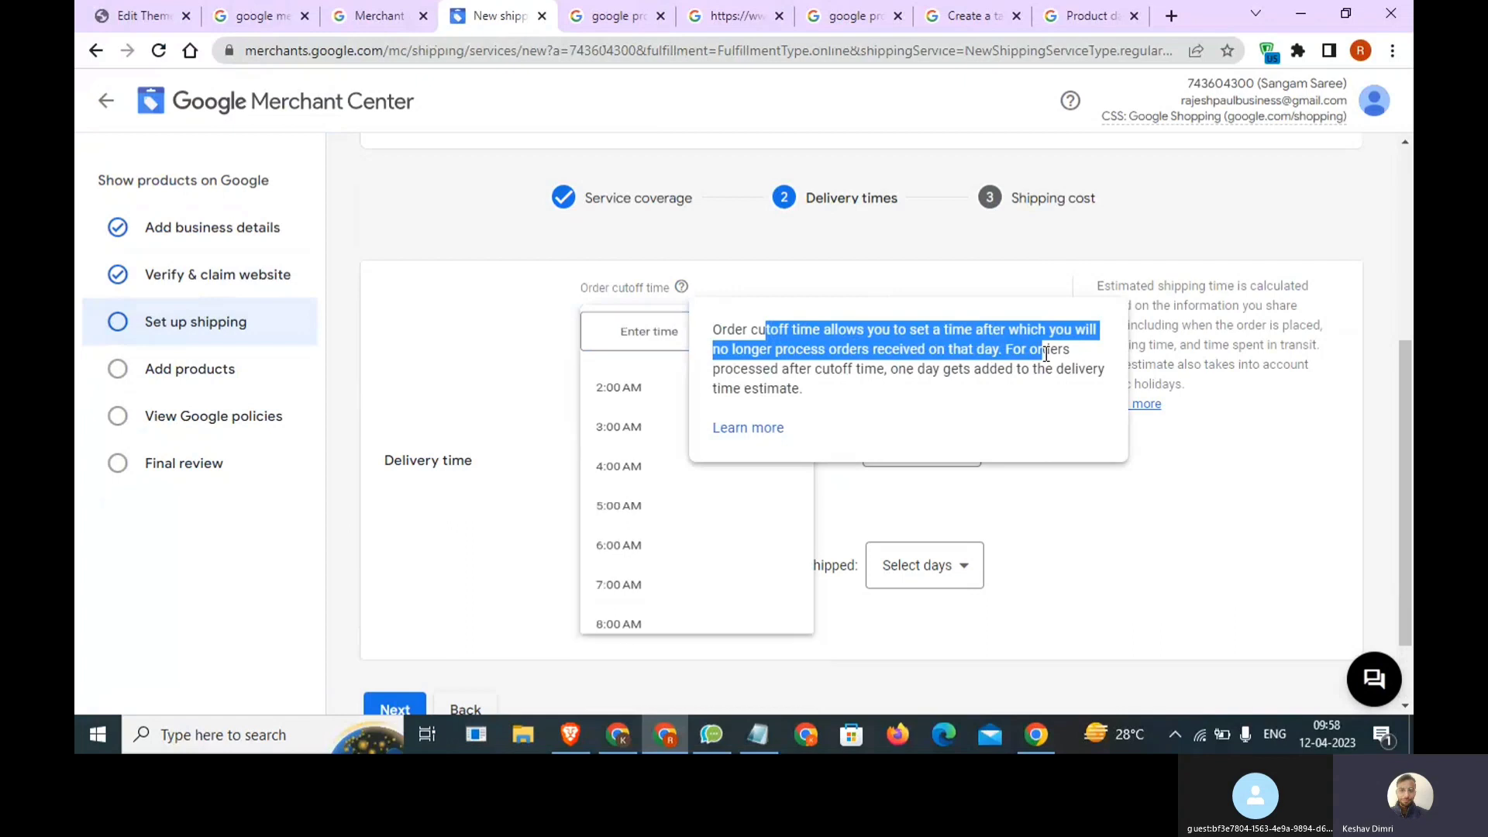
click(760, 735)
- Add a '9 pm' note with a 'delivery' line above it under Basic Details
key(Return)
key(Return)
key(Return)
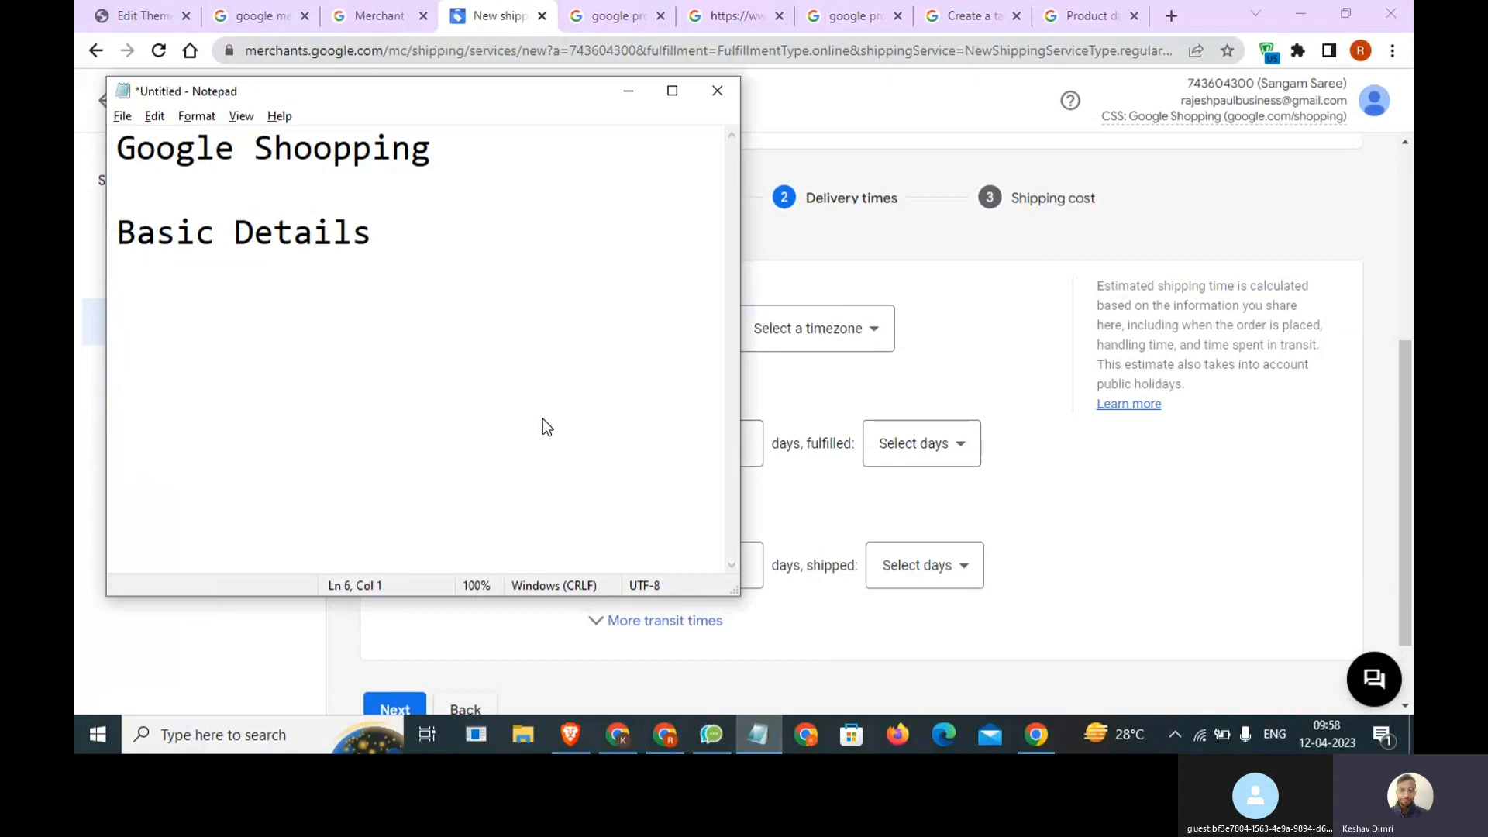
text(9 pm)
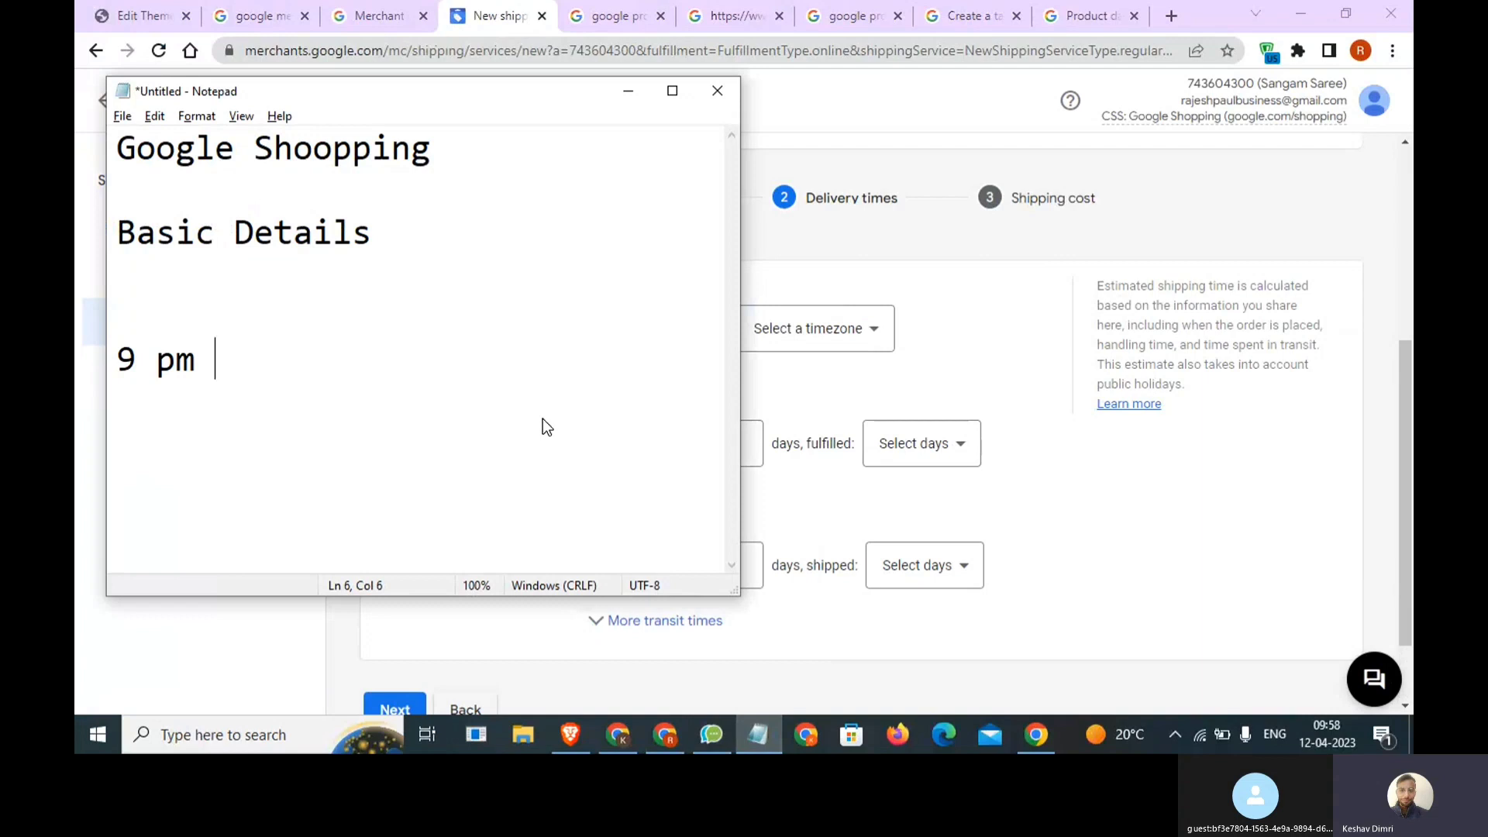
key(Up)
key(Return)
key(Return)
key(Up)
text(de;)
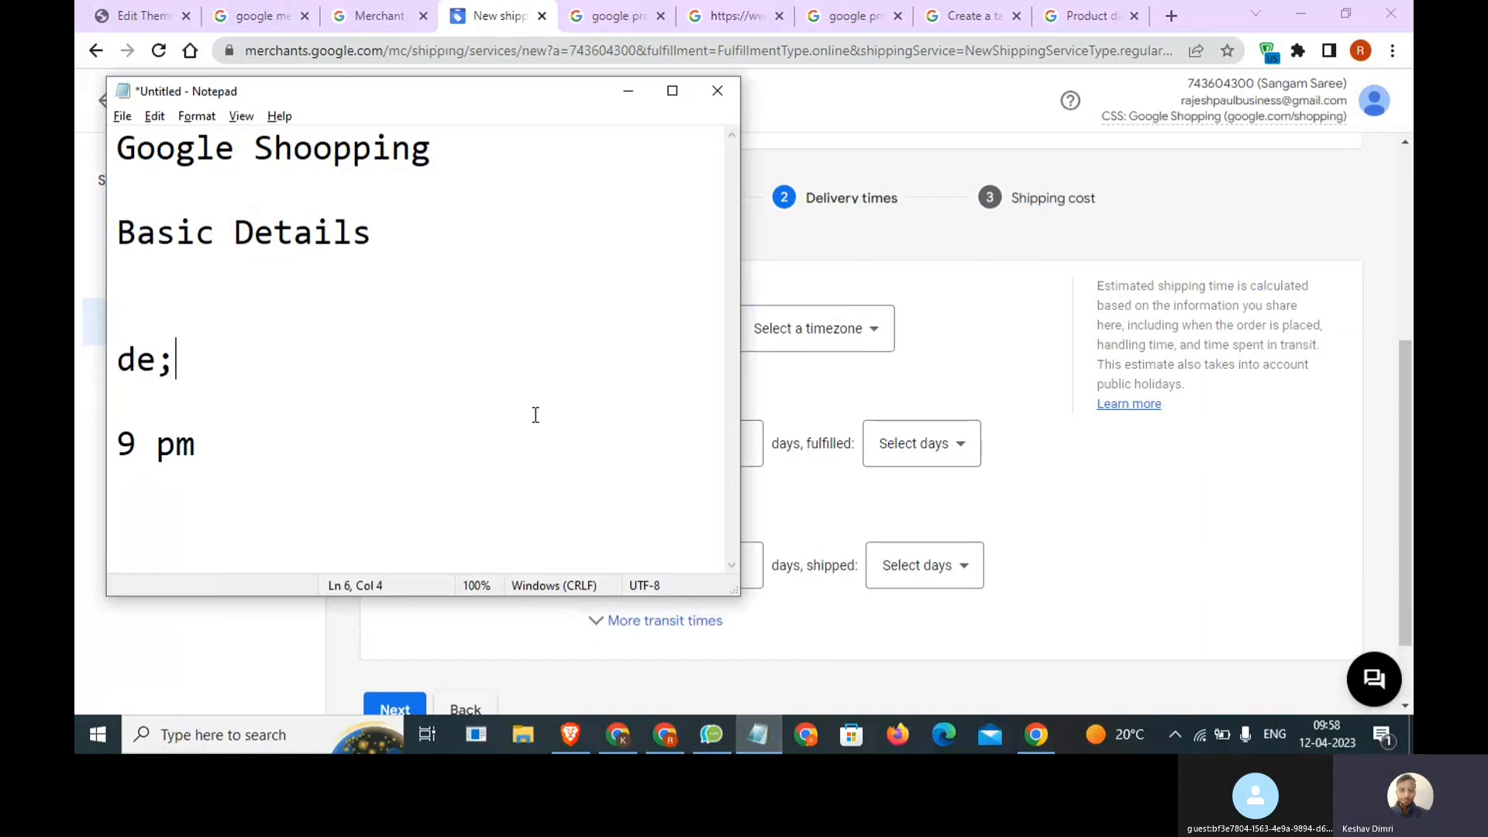
key(BackSpace)
text(livery)
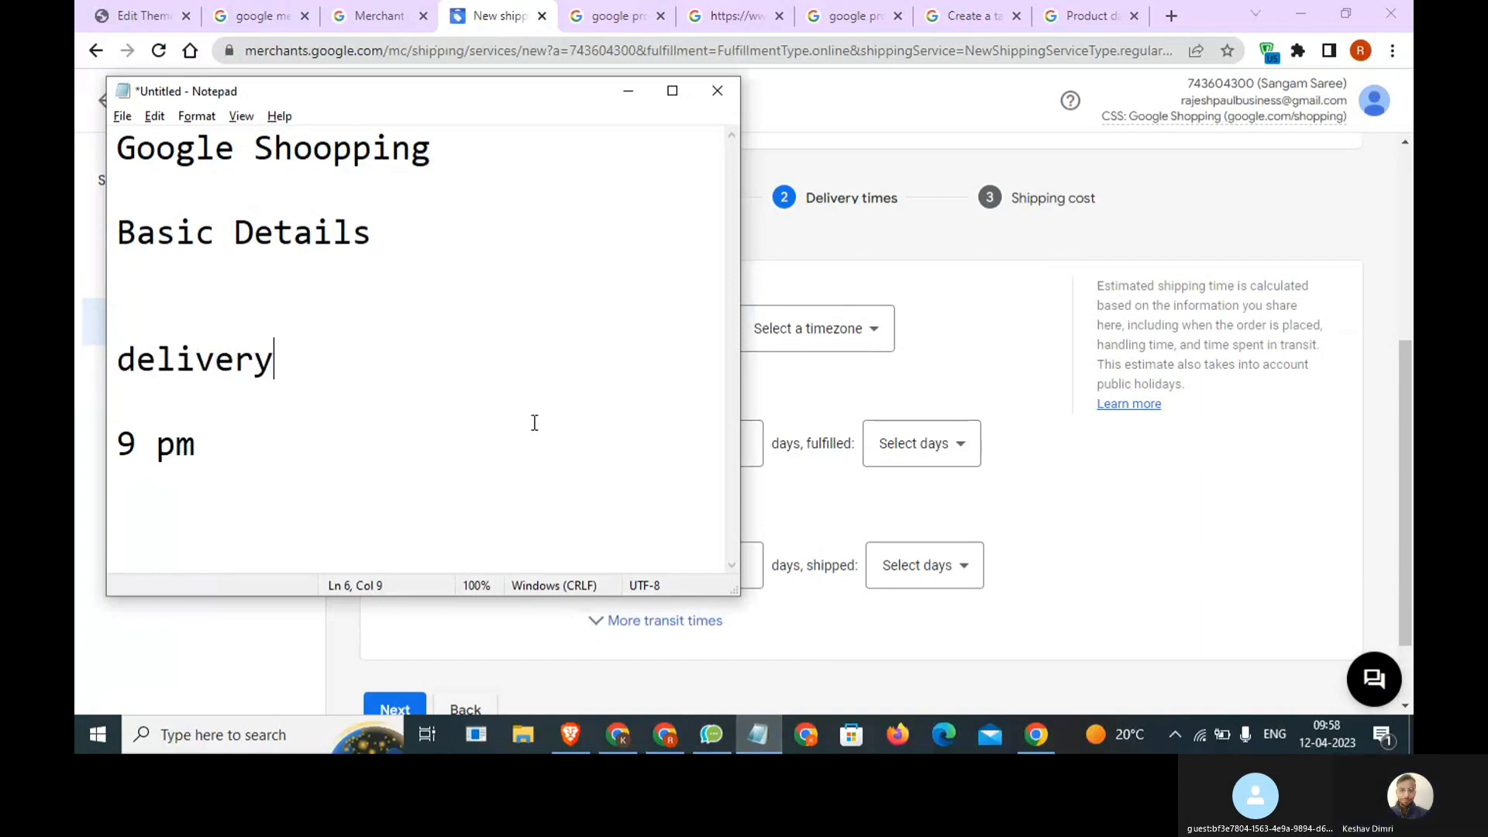
- Add a '13 april' line below the 9 pm note
key(Down)
key(Down)
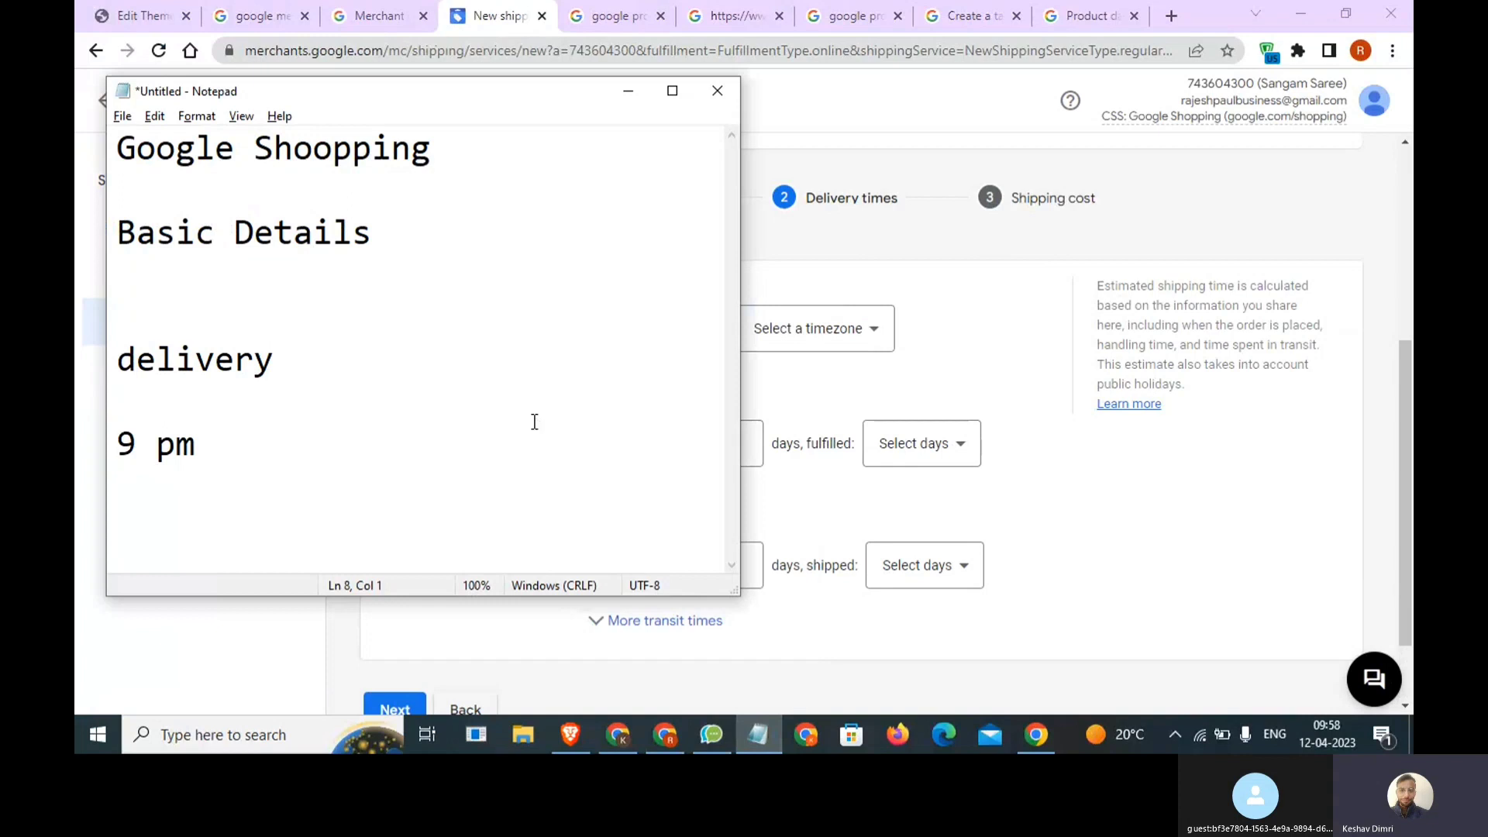
key(Right)
key(Right)
key(Right)
key(Right)
key(Right)
key(Return)
key(Return)
text(13 april)
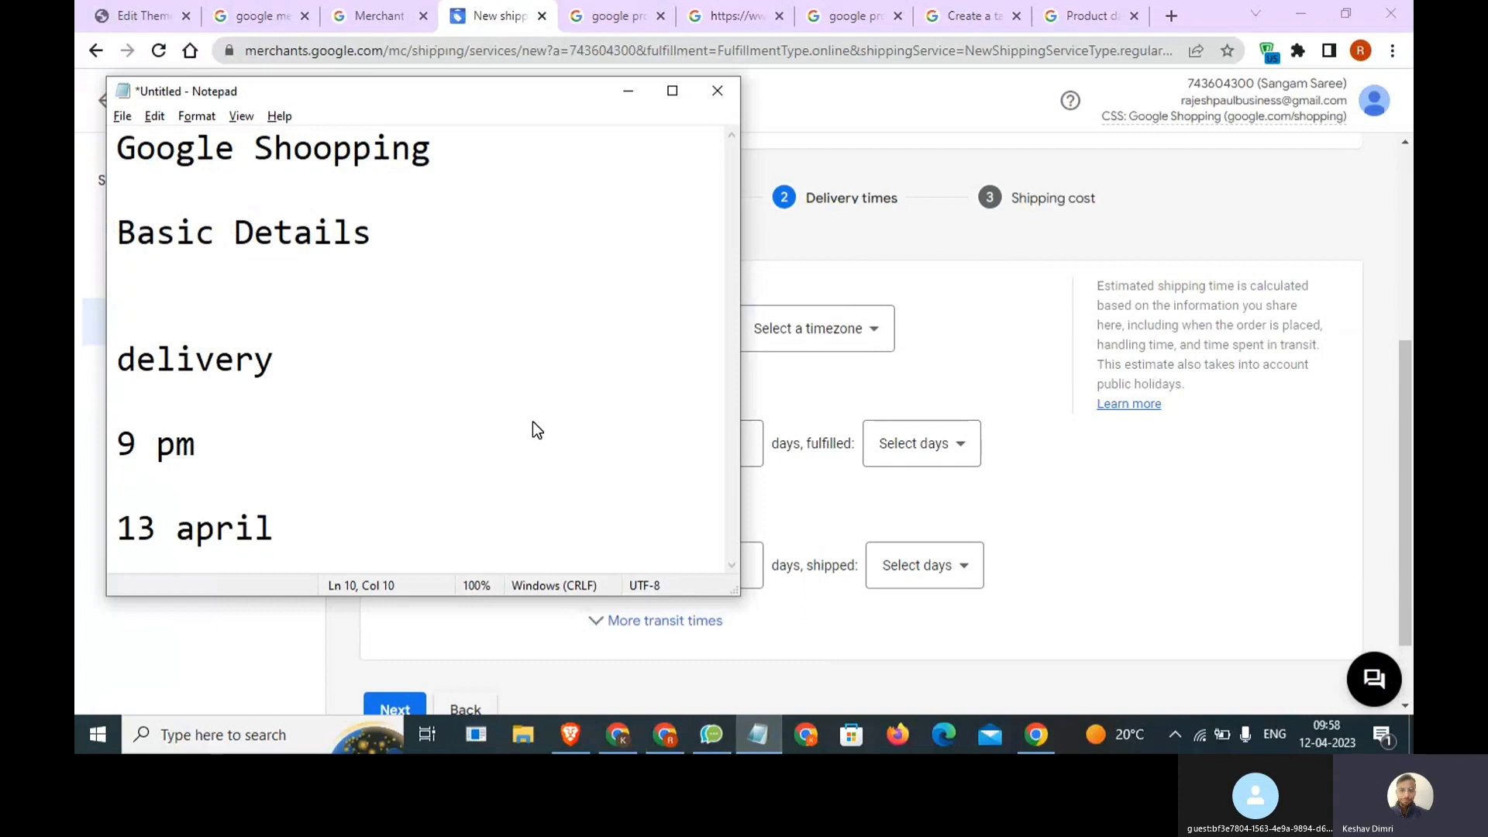
click(470, 483)
- Set the order cutoff time to 9:00 PM, India Standard Time (Kolkata)
click(78, 448)
click(674, 322)
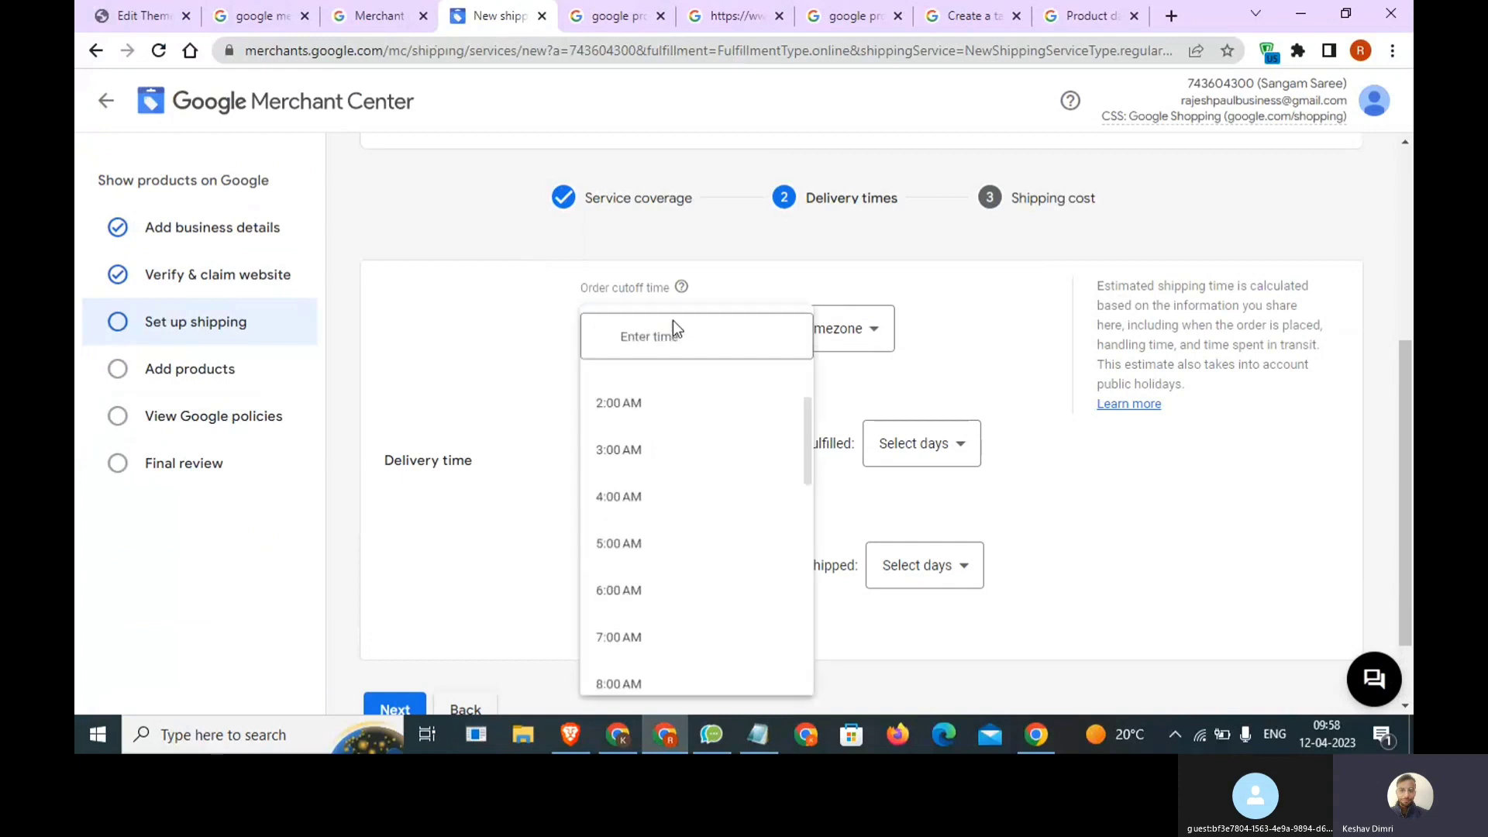
scroll(665, 574, down, 10)
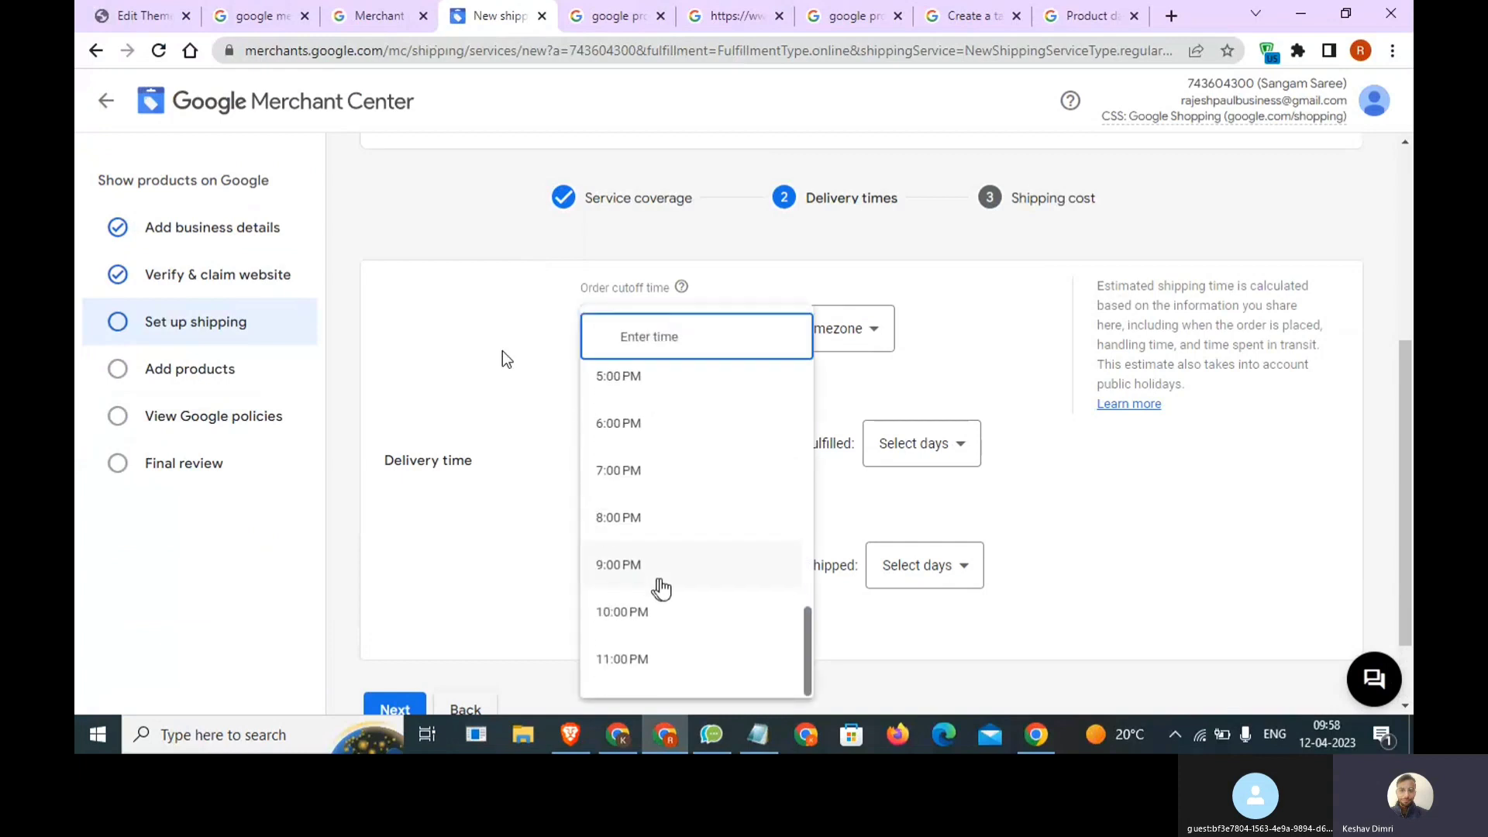
click(659, 588)
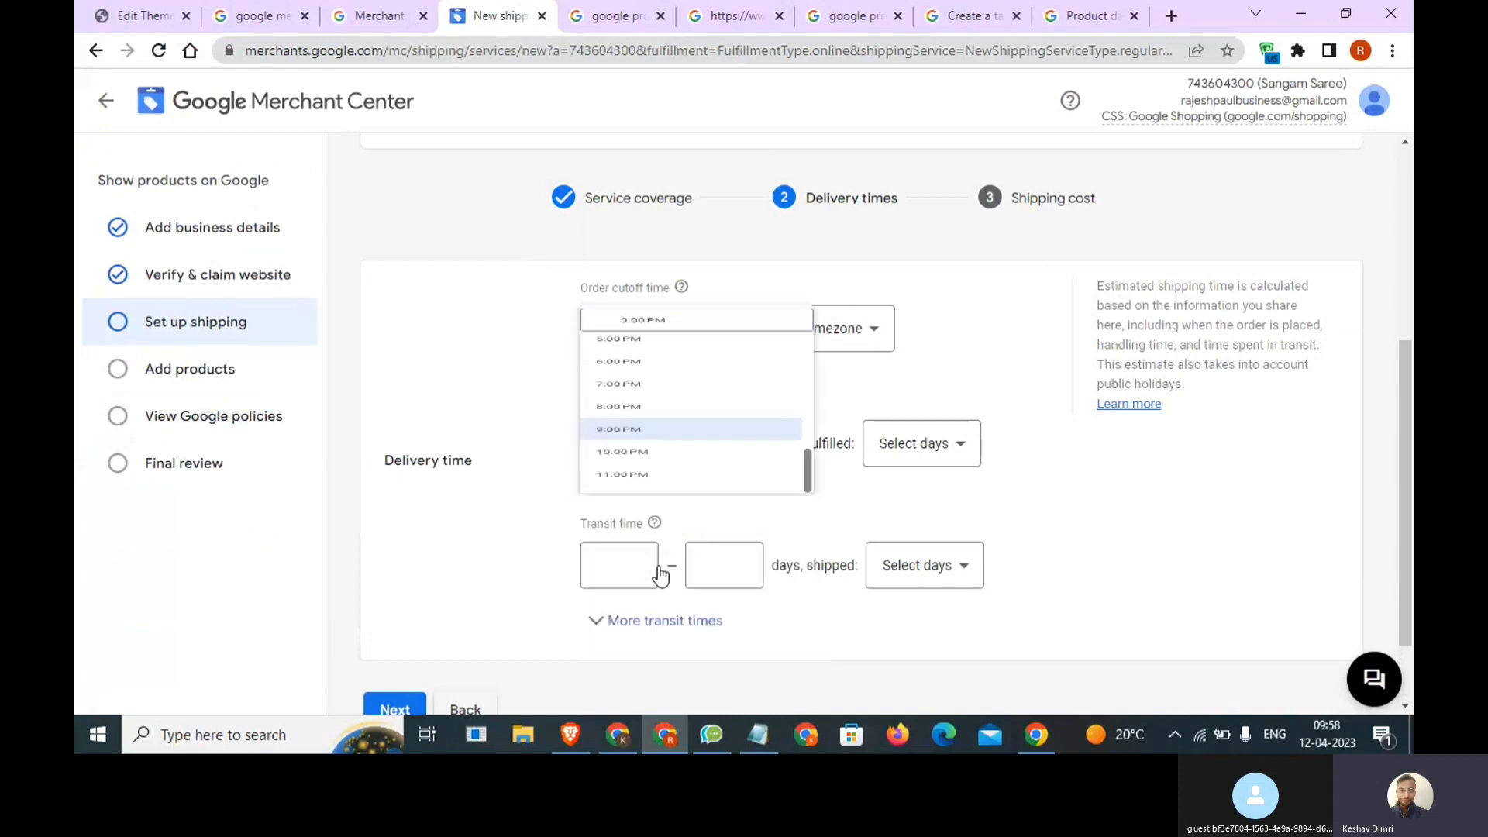
click(845, 328)
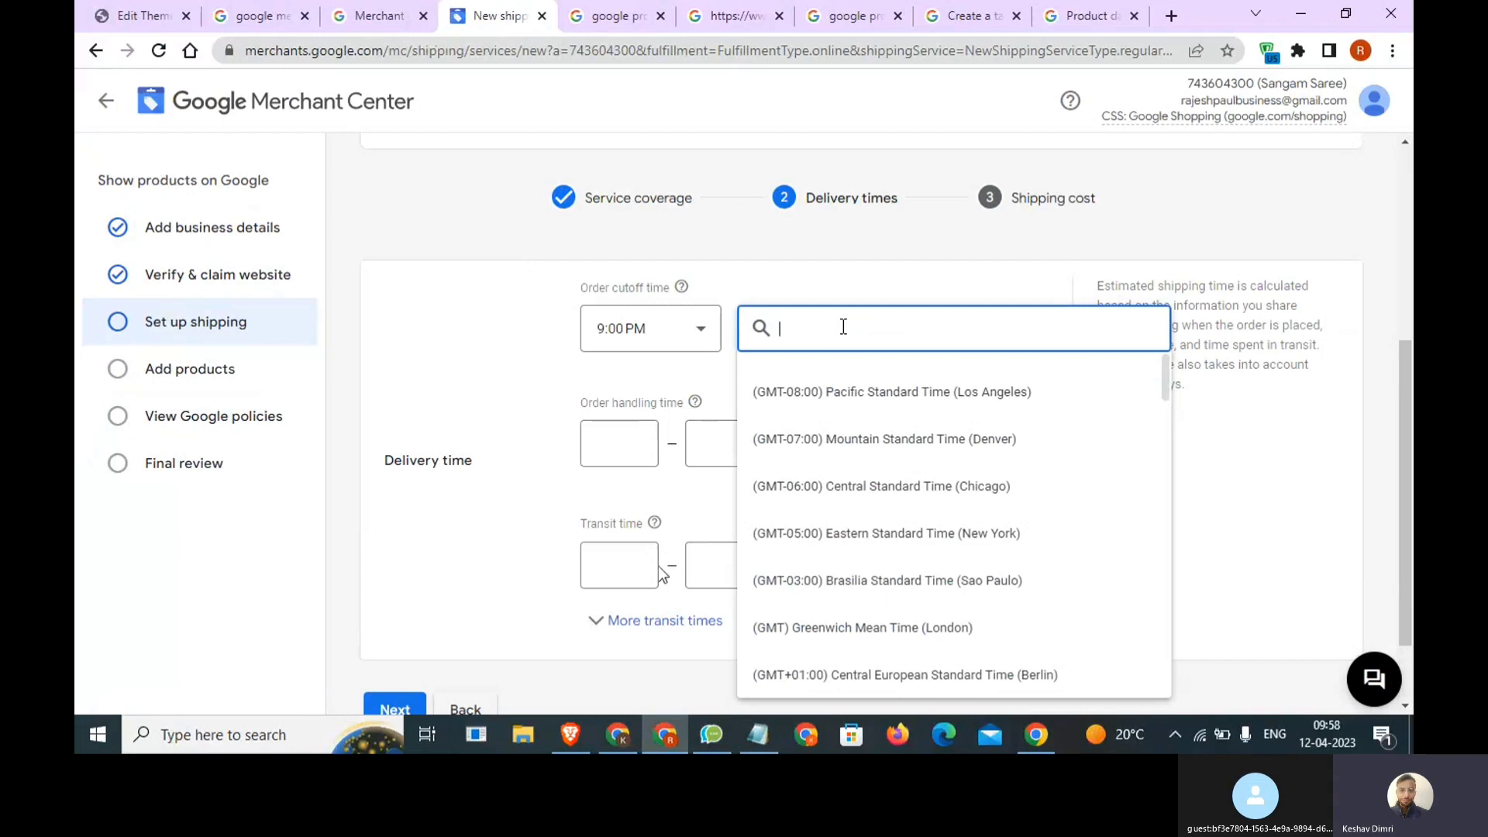
text(kok)
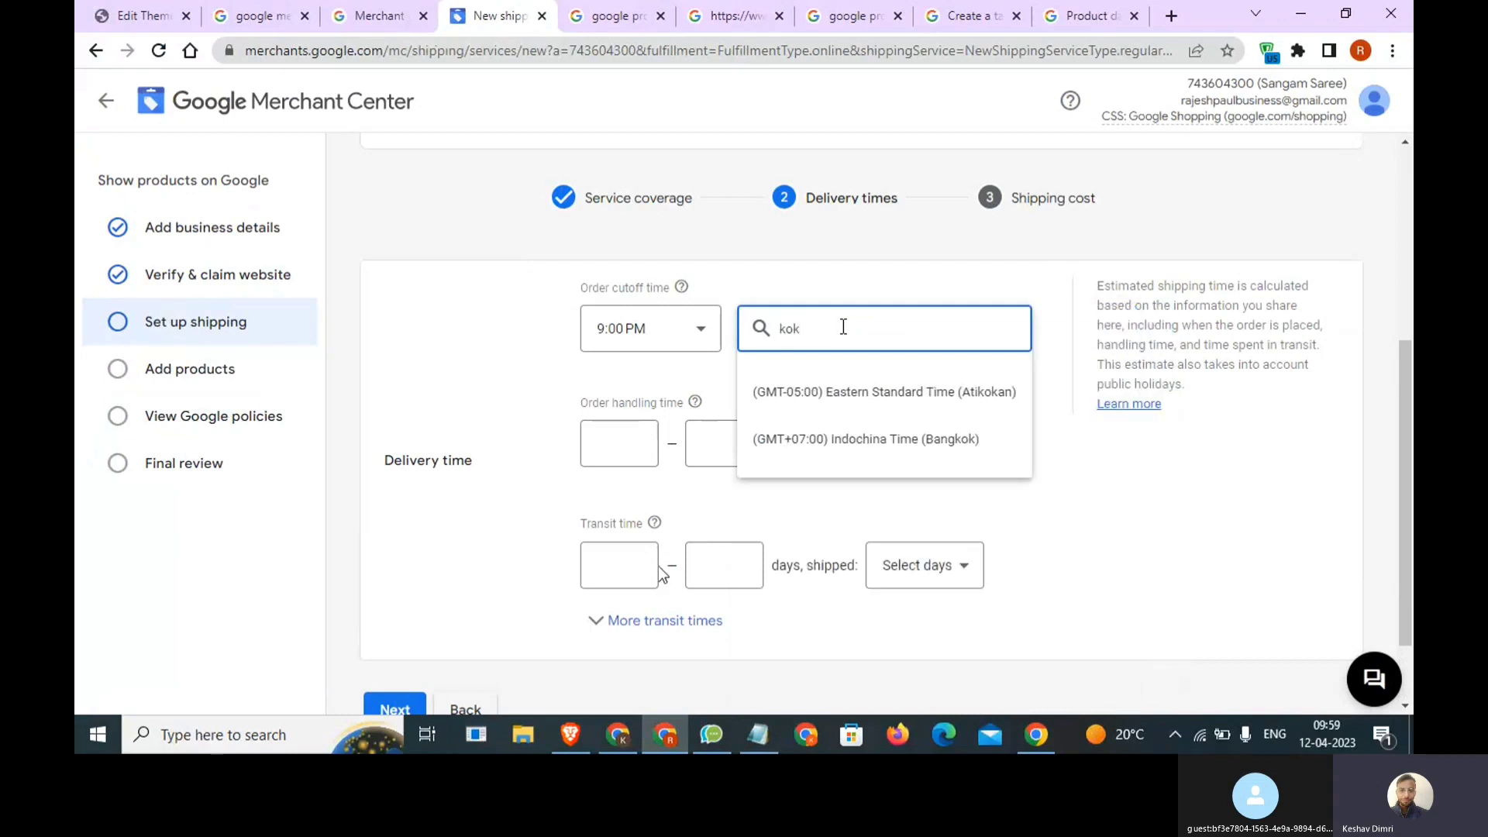
key(BackSpace)
text(l)
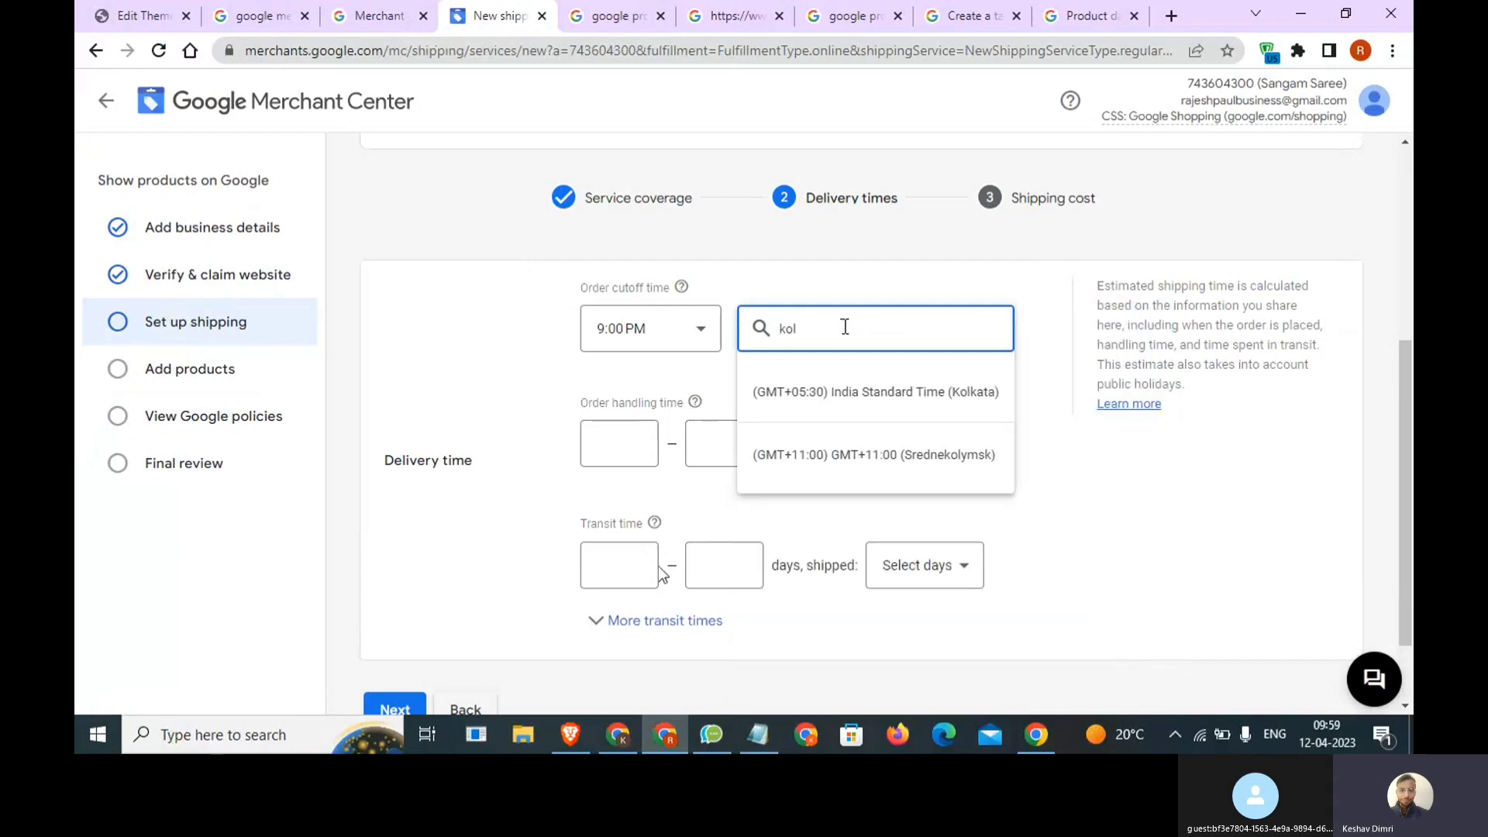
click(866, 392)
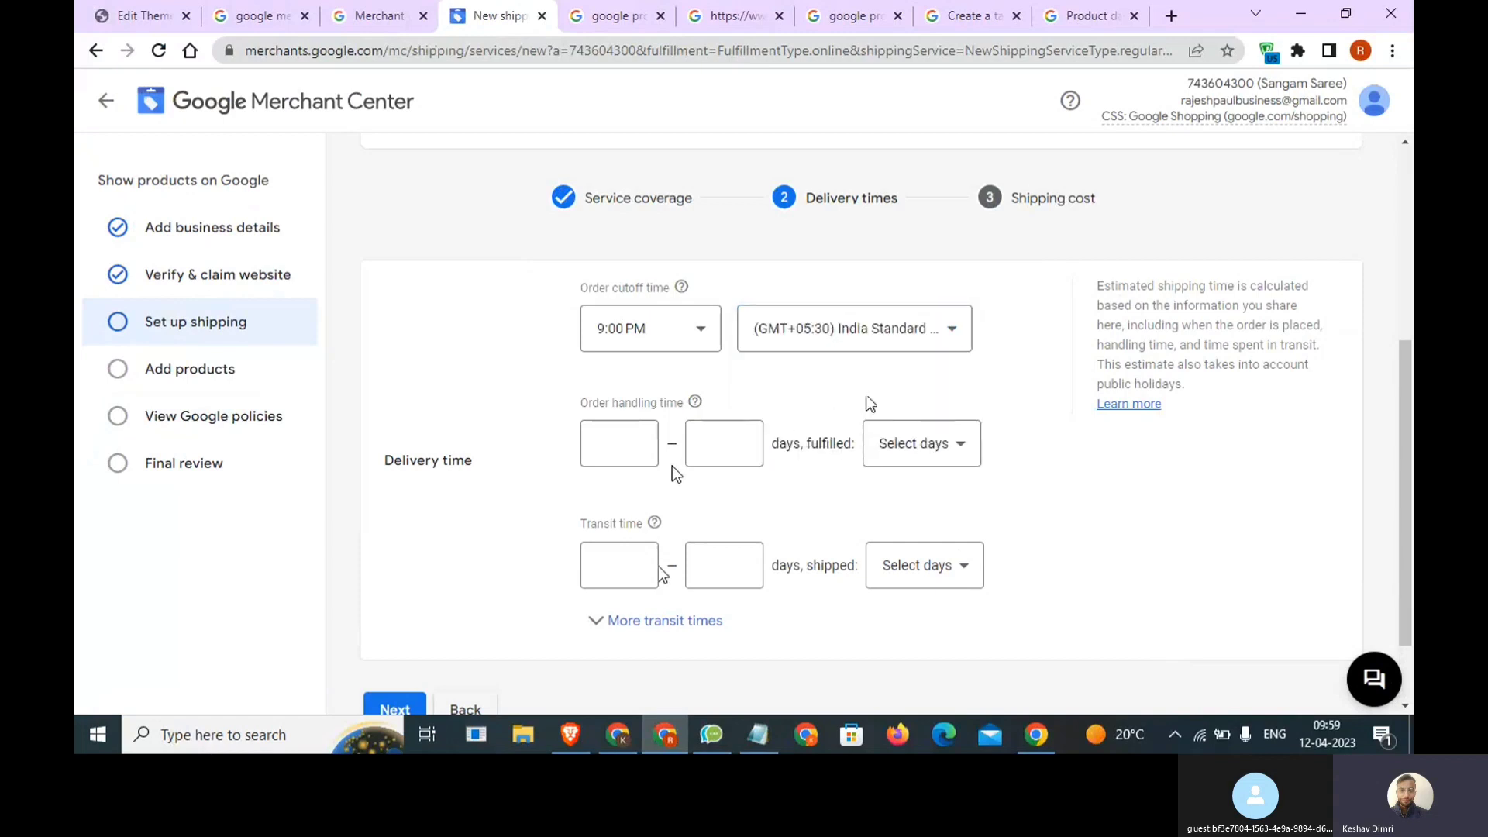
- Set handling time to 3–5 days with fulfilment Mon – Fri
click(629, 445)
text(3)
click(709, 447)
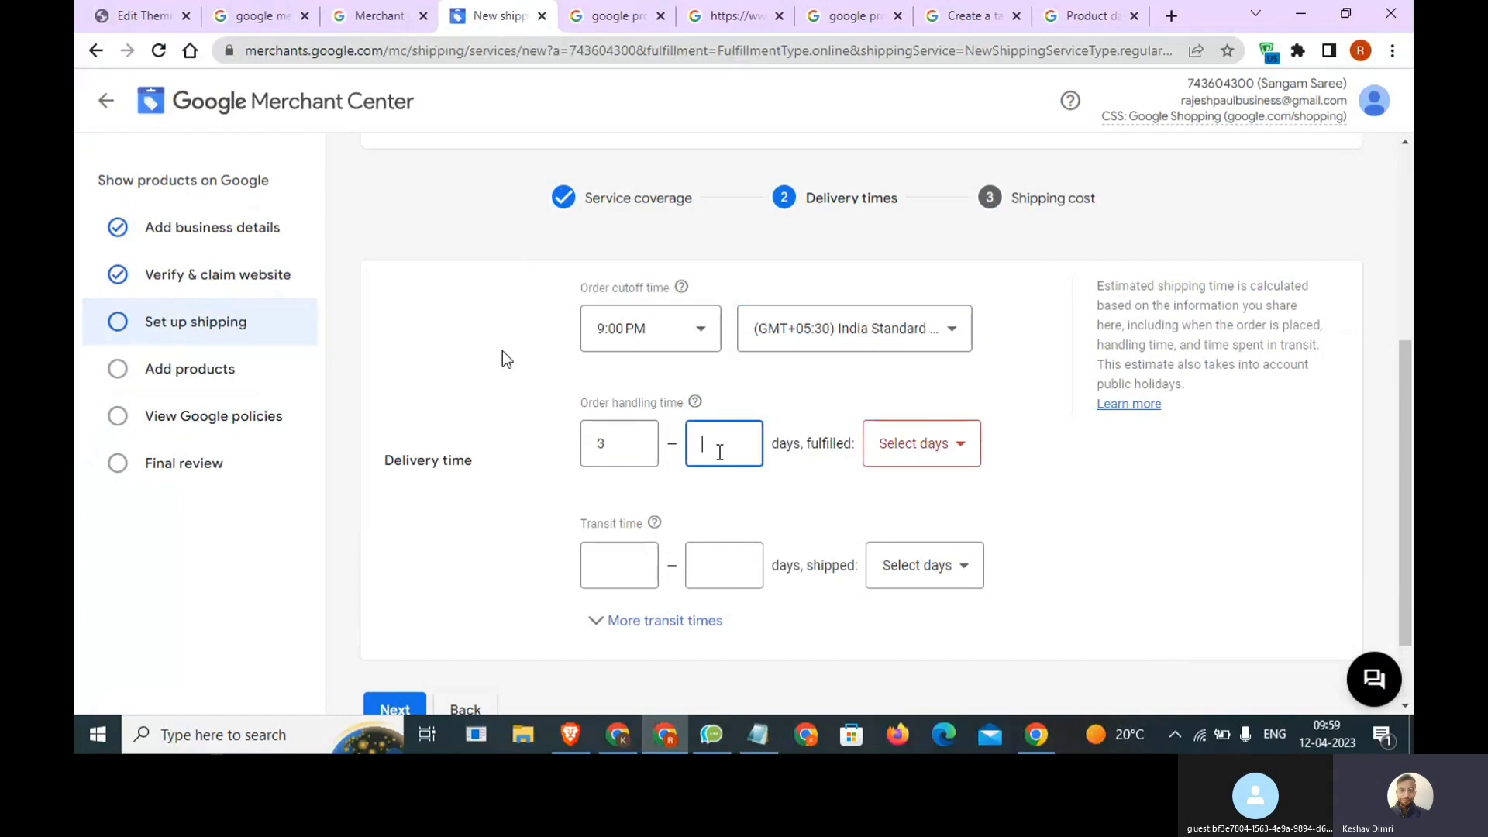
text(5)
click(919, 457)
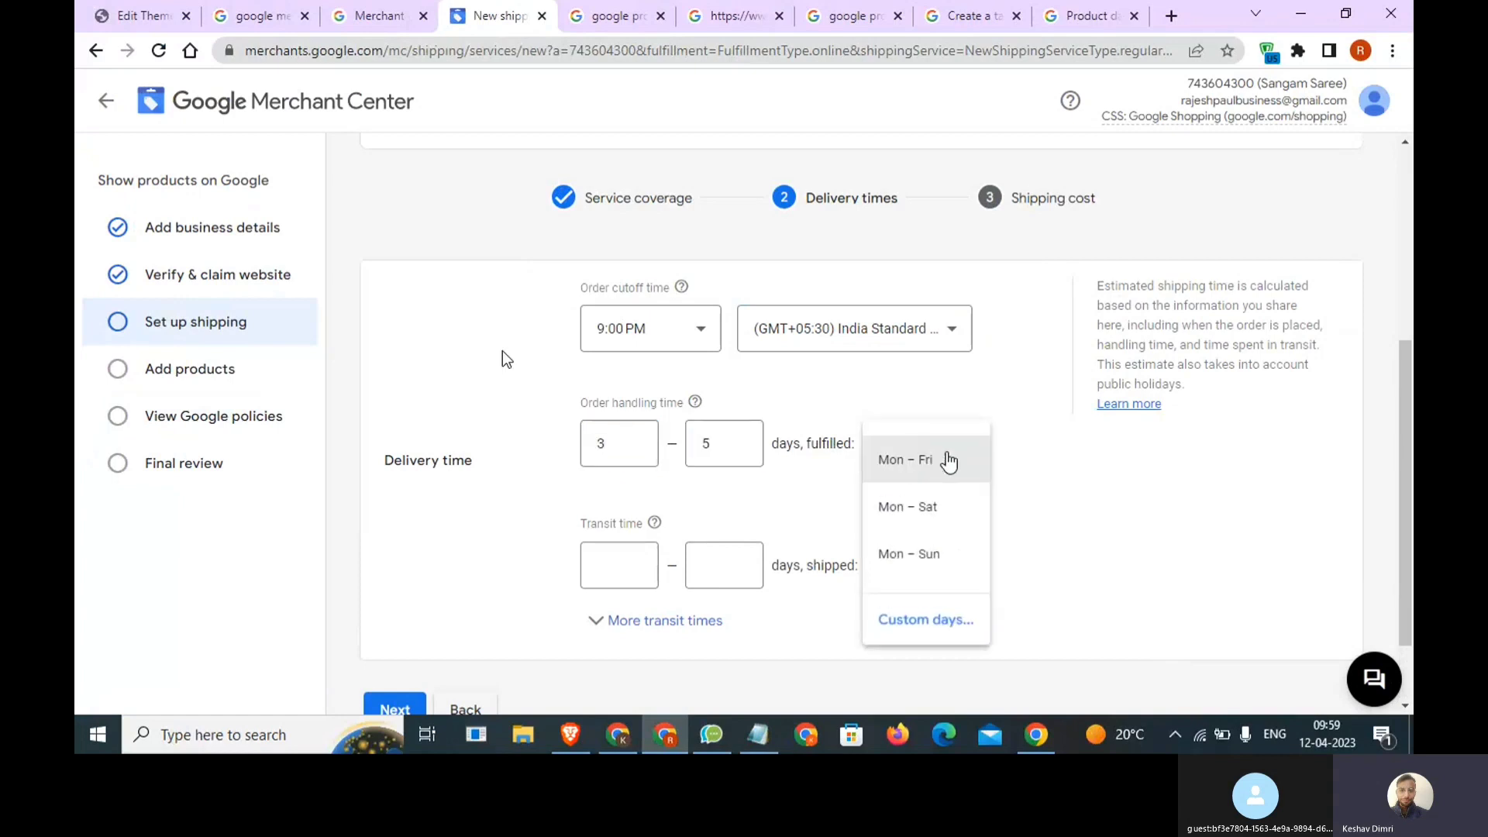
click(916, 469)
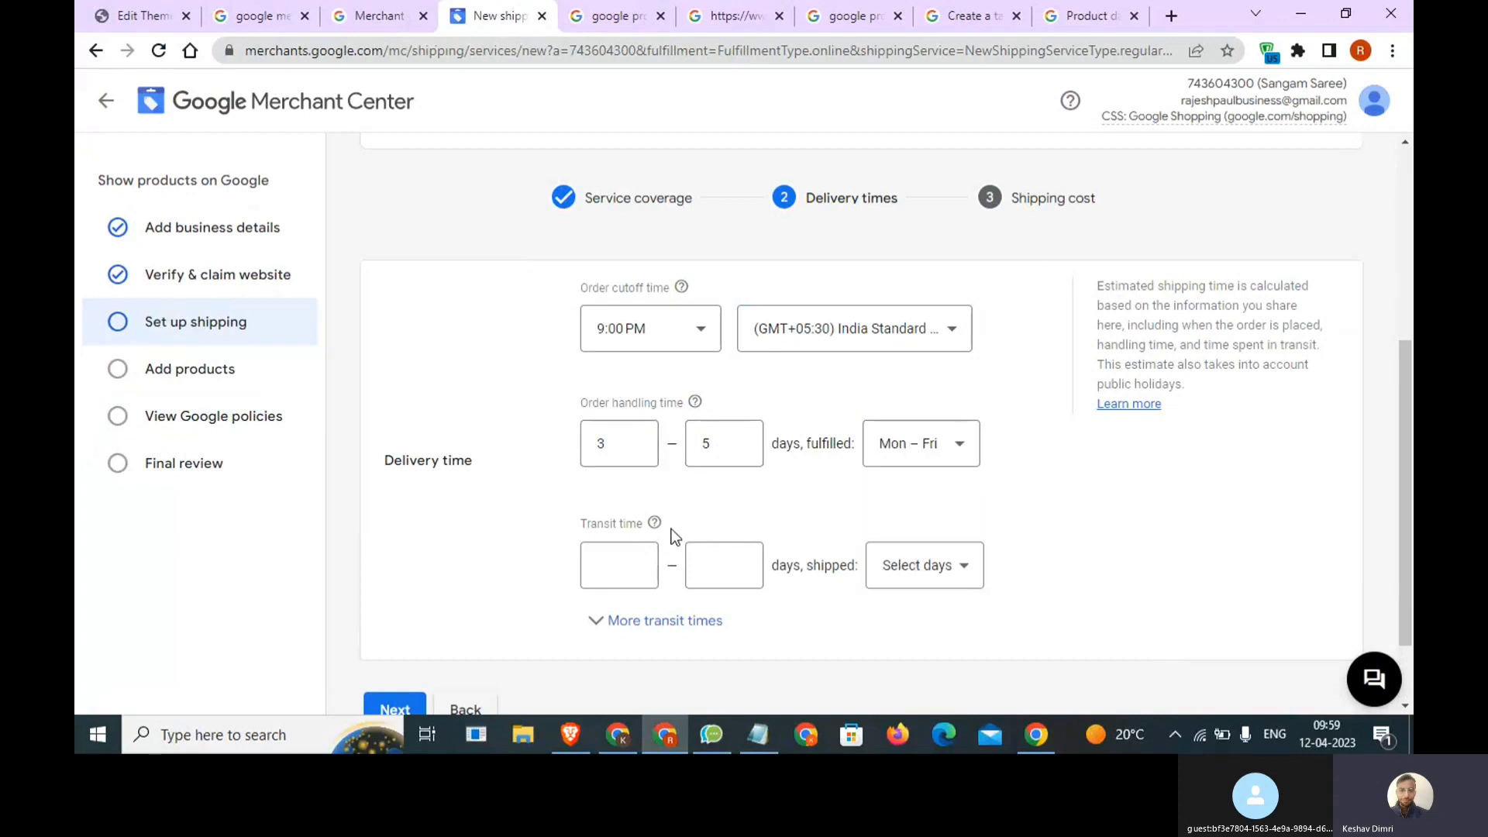
- Read the transit time explanation and close it
mouse_move(655, 524)
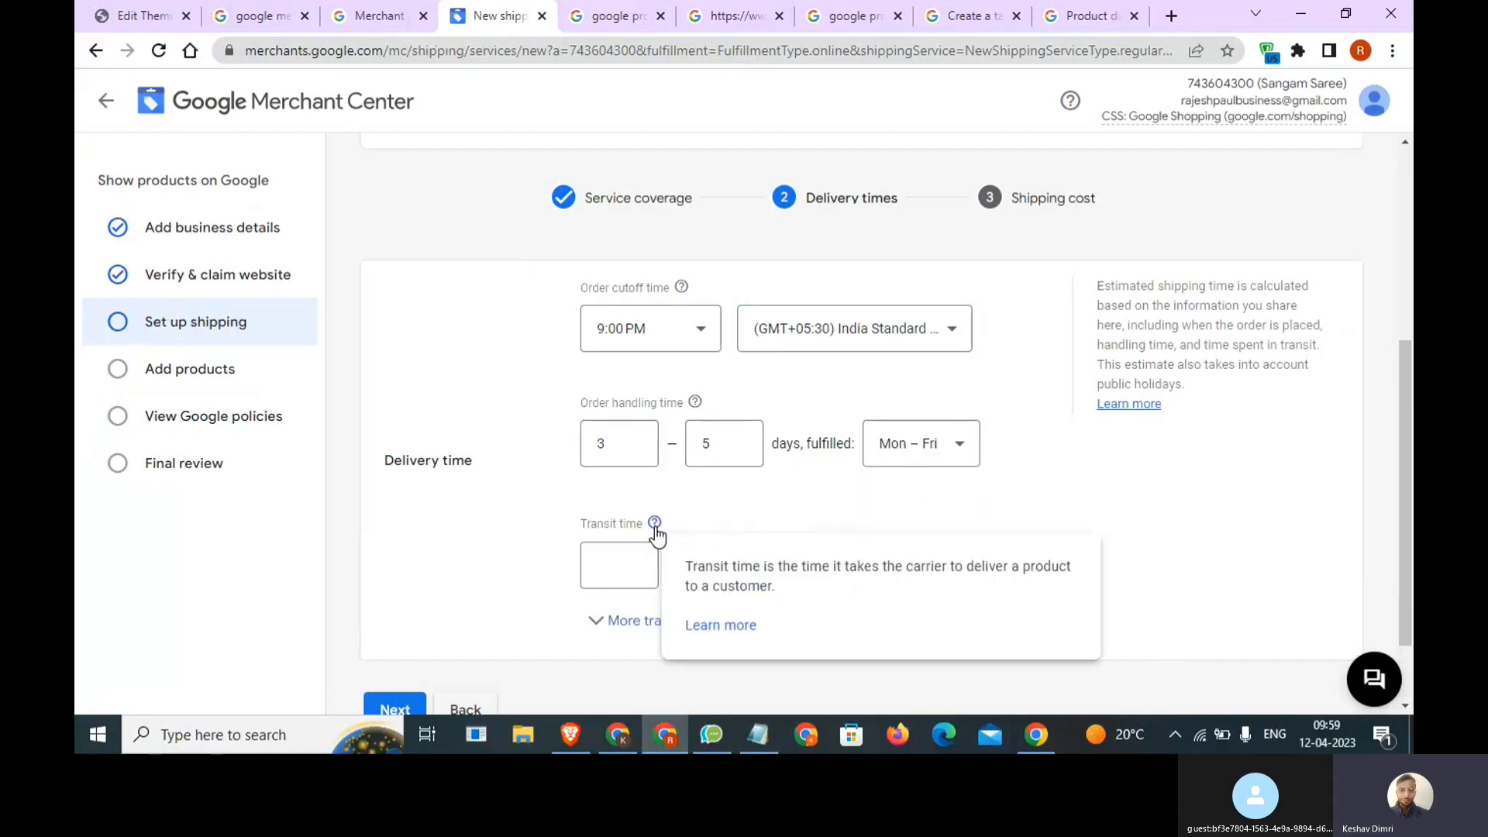
scroll(656, 535, down, 2)
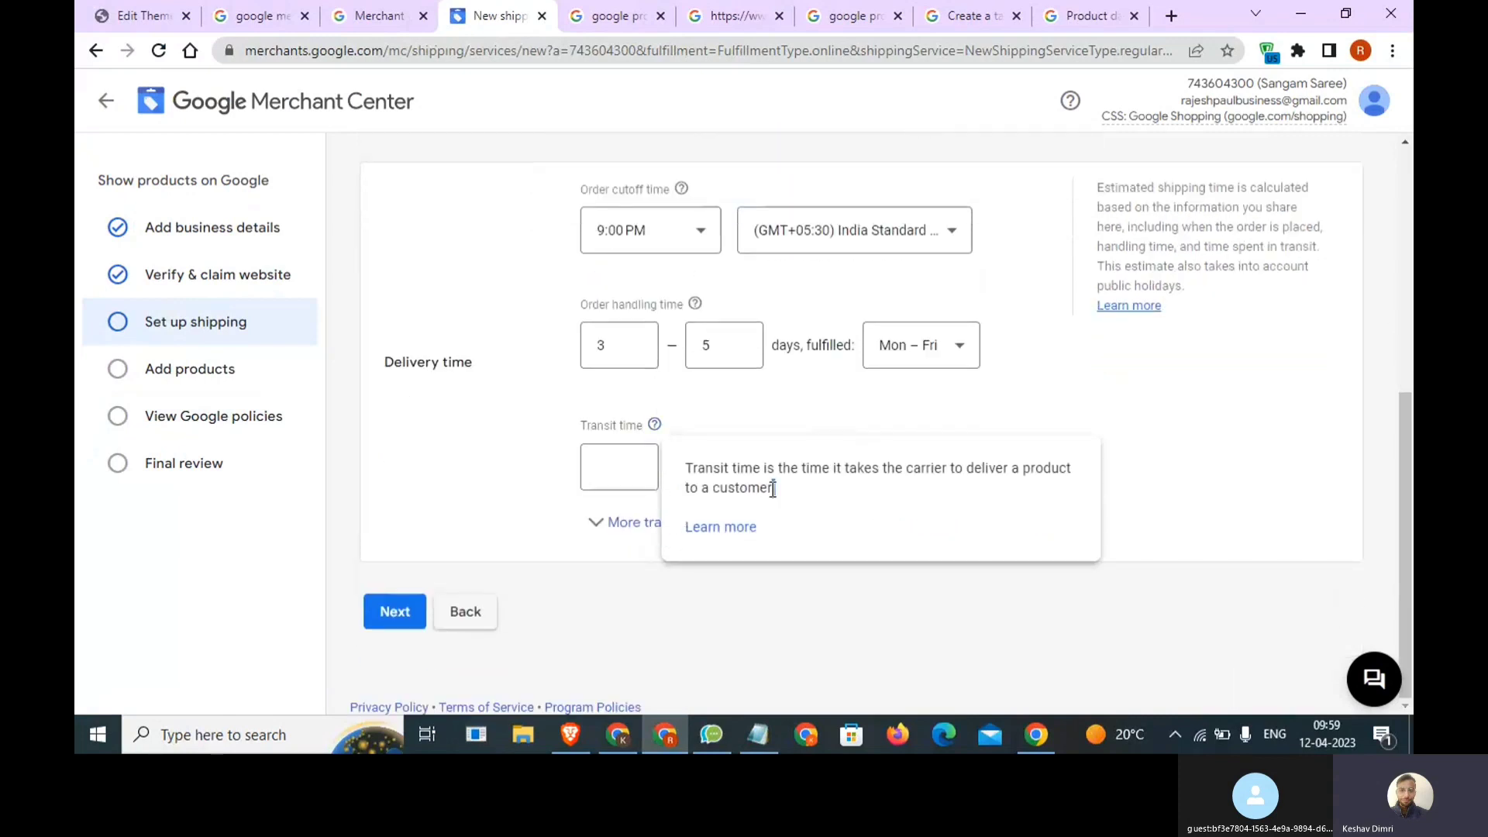
drag(776, 488, 669, 473)
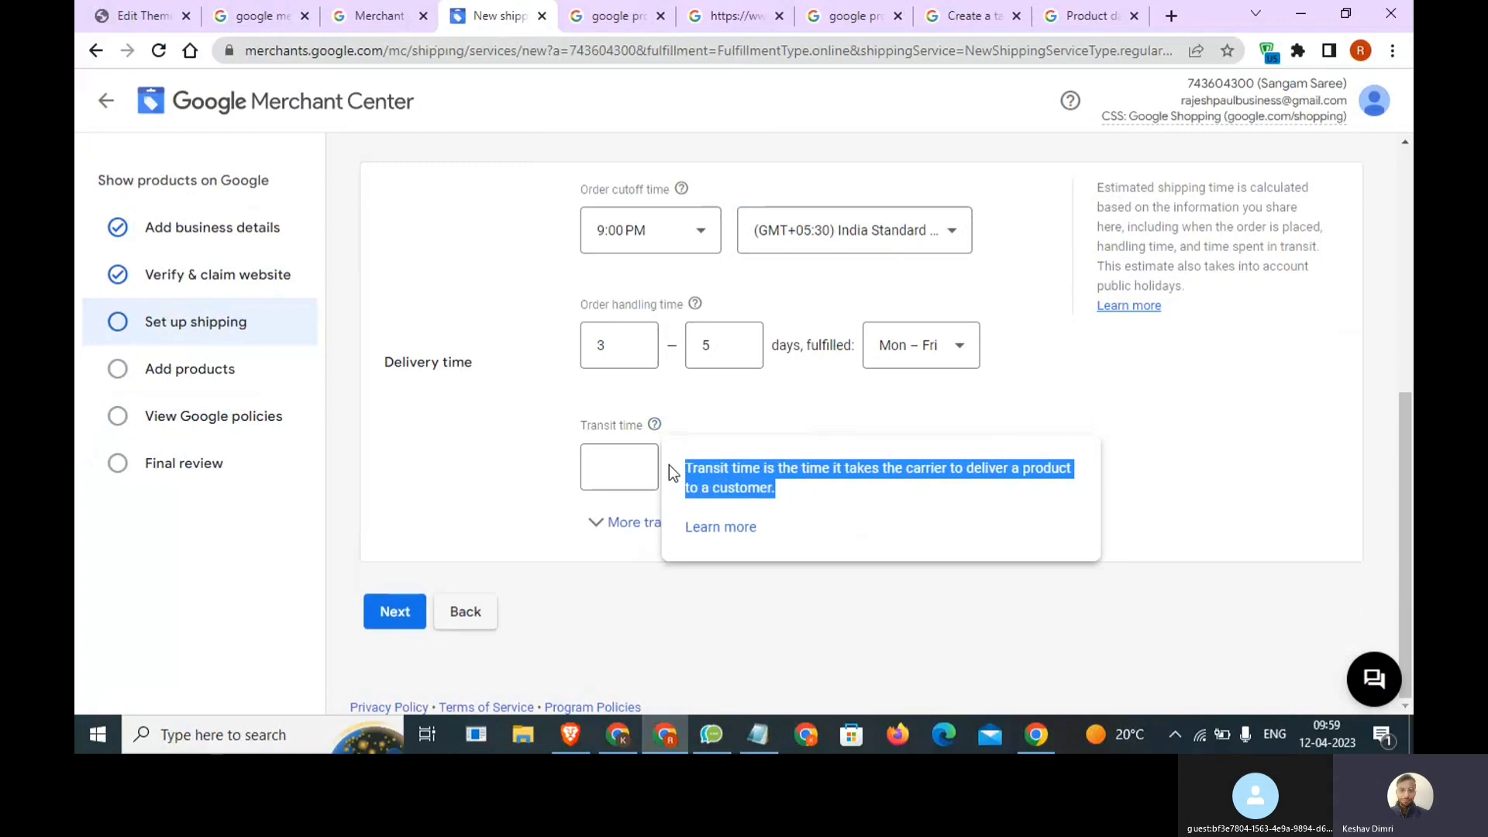
click(1035, 264)
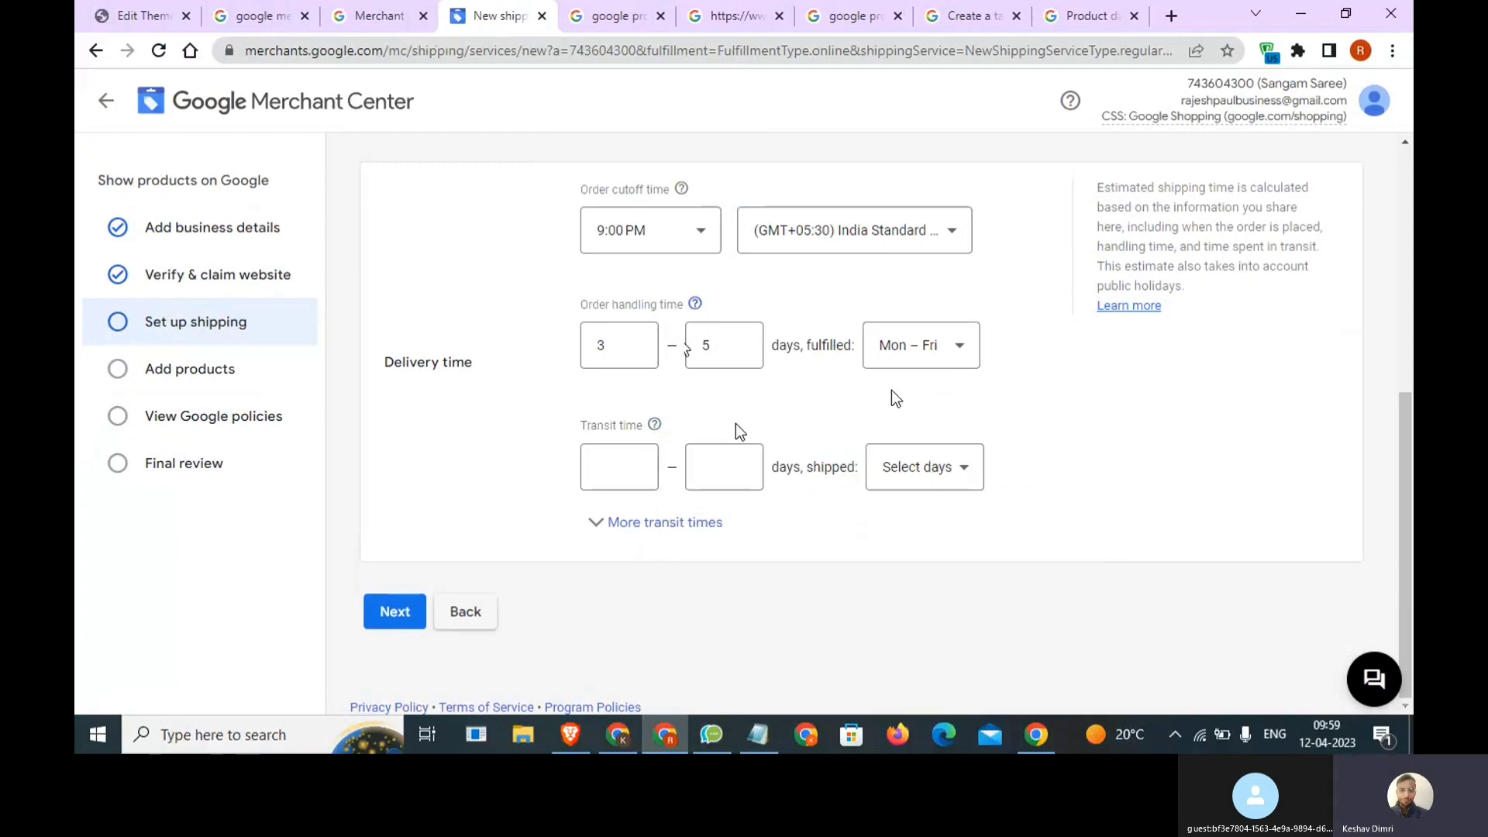
- Read the order handling time explanation, then bring the Notepad notes back up
click(696, 304)
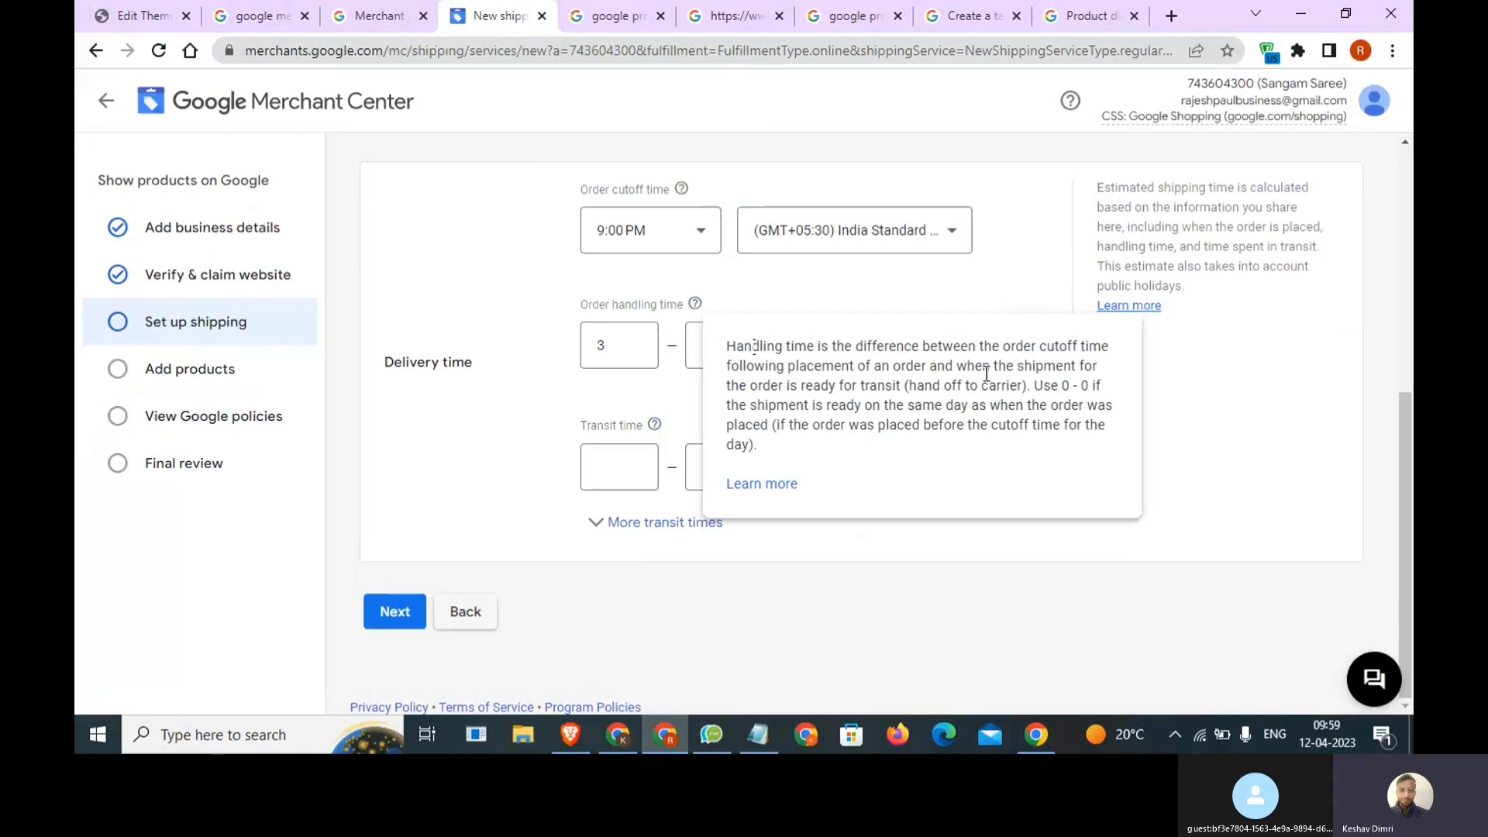
drag(1043, 380, 1073, 381)
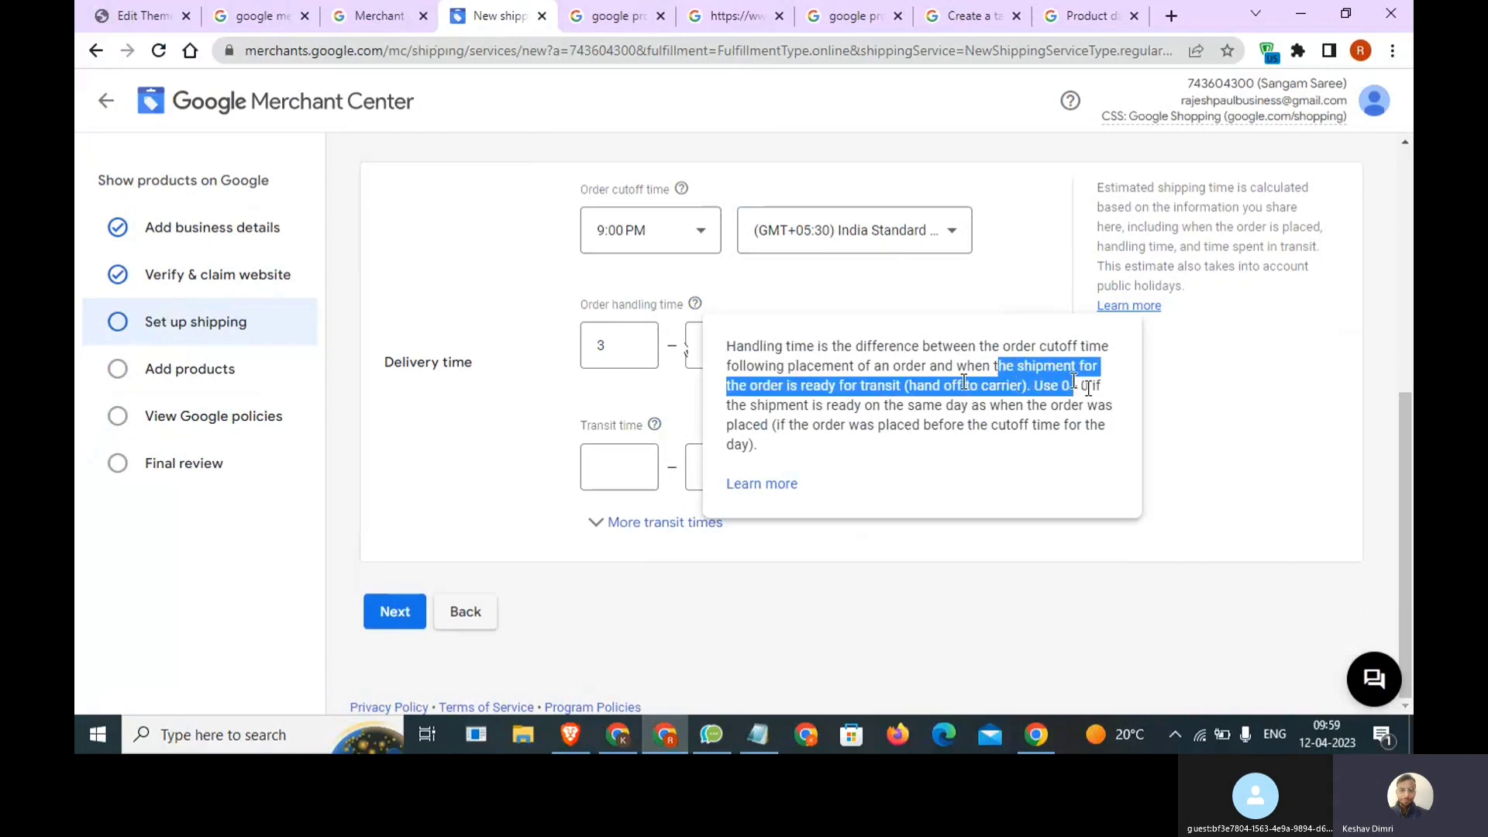
click(662, 416)
click(758, 734)
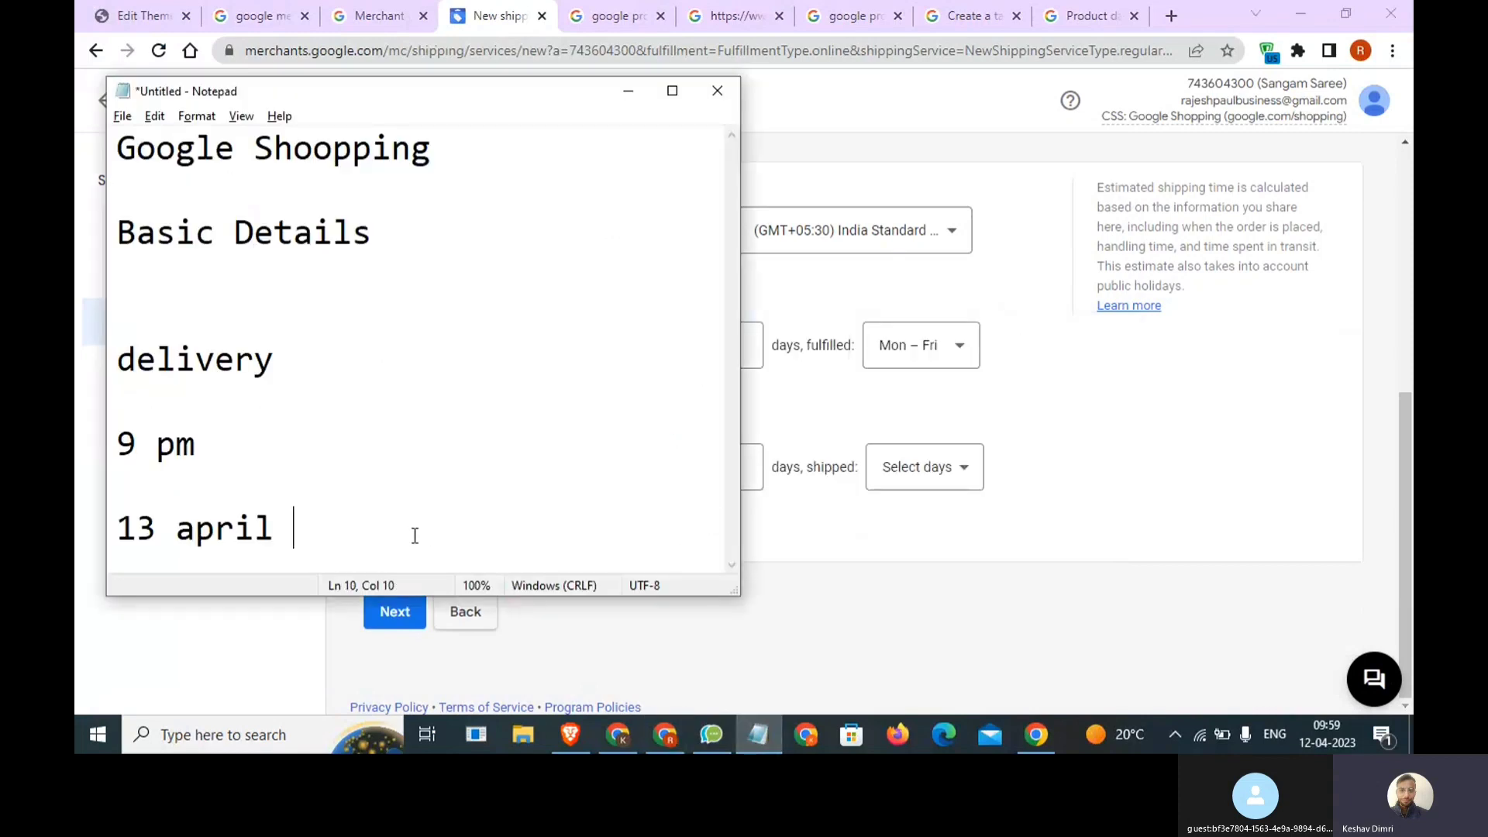
- Append '>> order ready' to the 13 april note, checking the 9:00 PM cutoff
text(>> order ready)
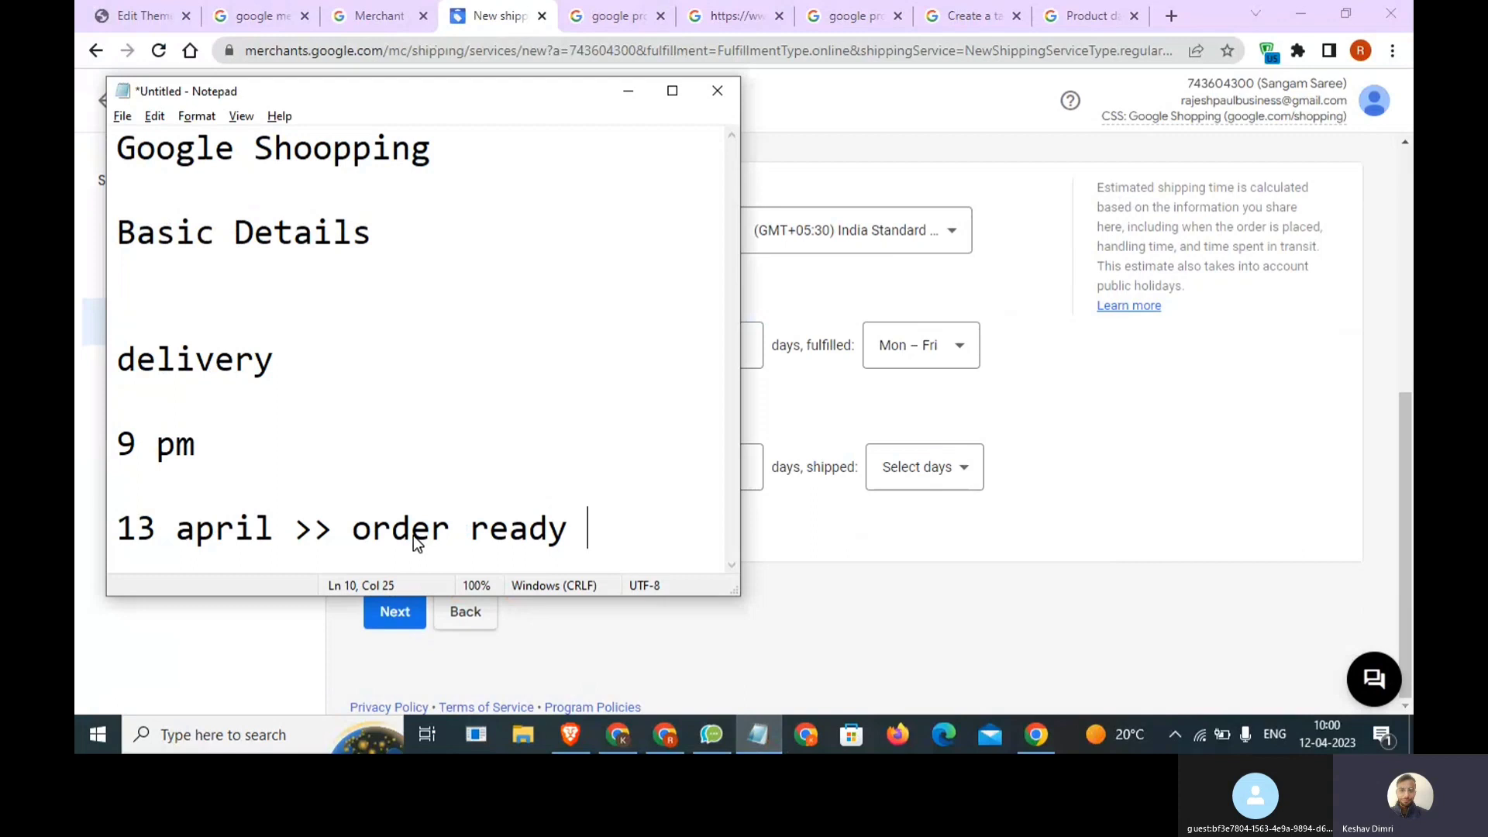
key(alt+Tab)
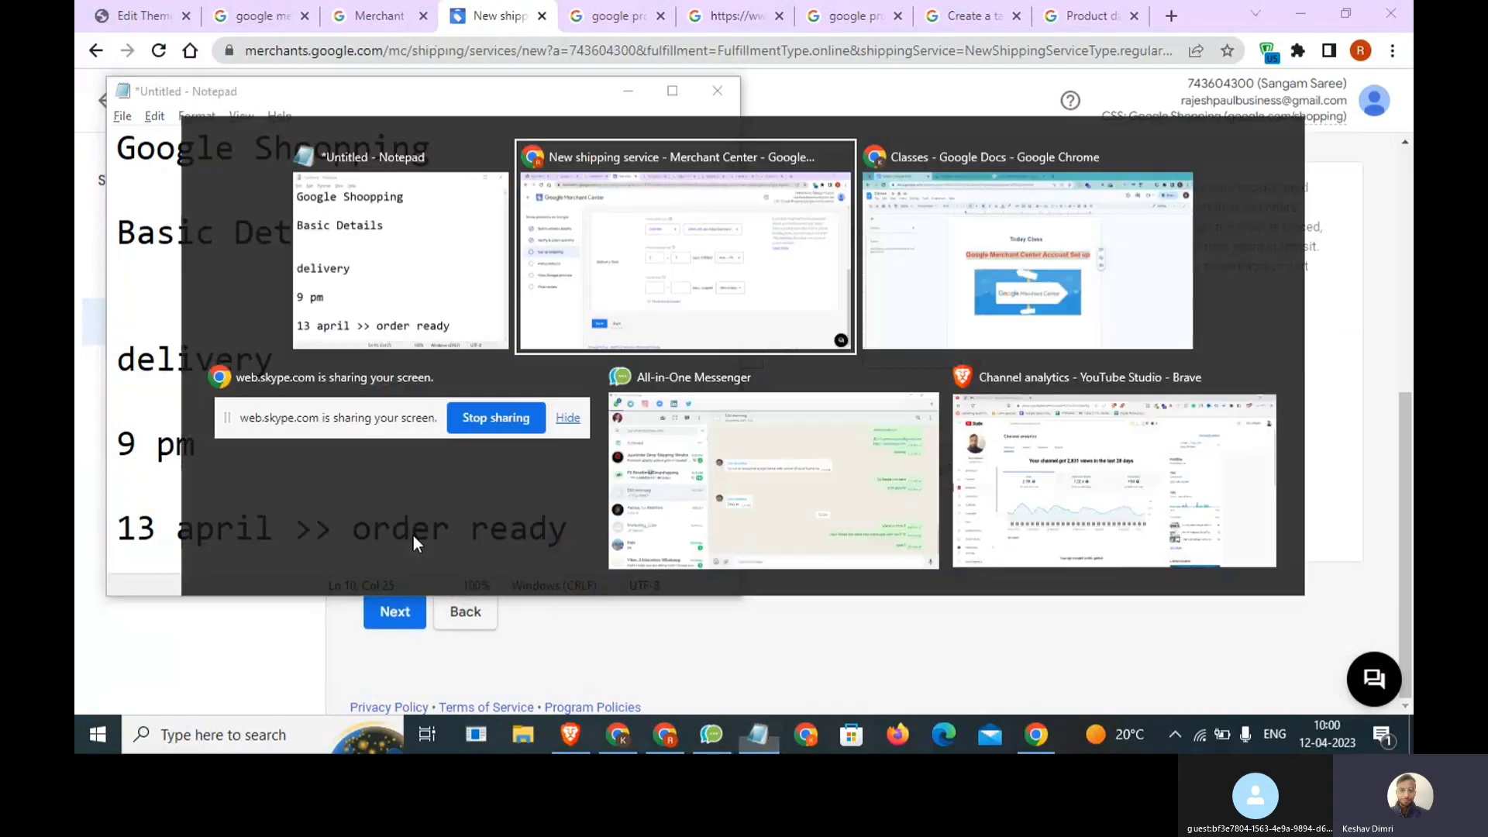
mouse_move(578, 308)
mouse_down()
mouse_move(638, 303)
mouse_move(578, 311)
mouse_up()
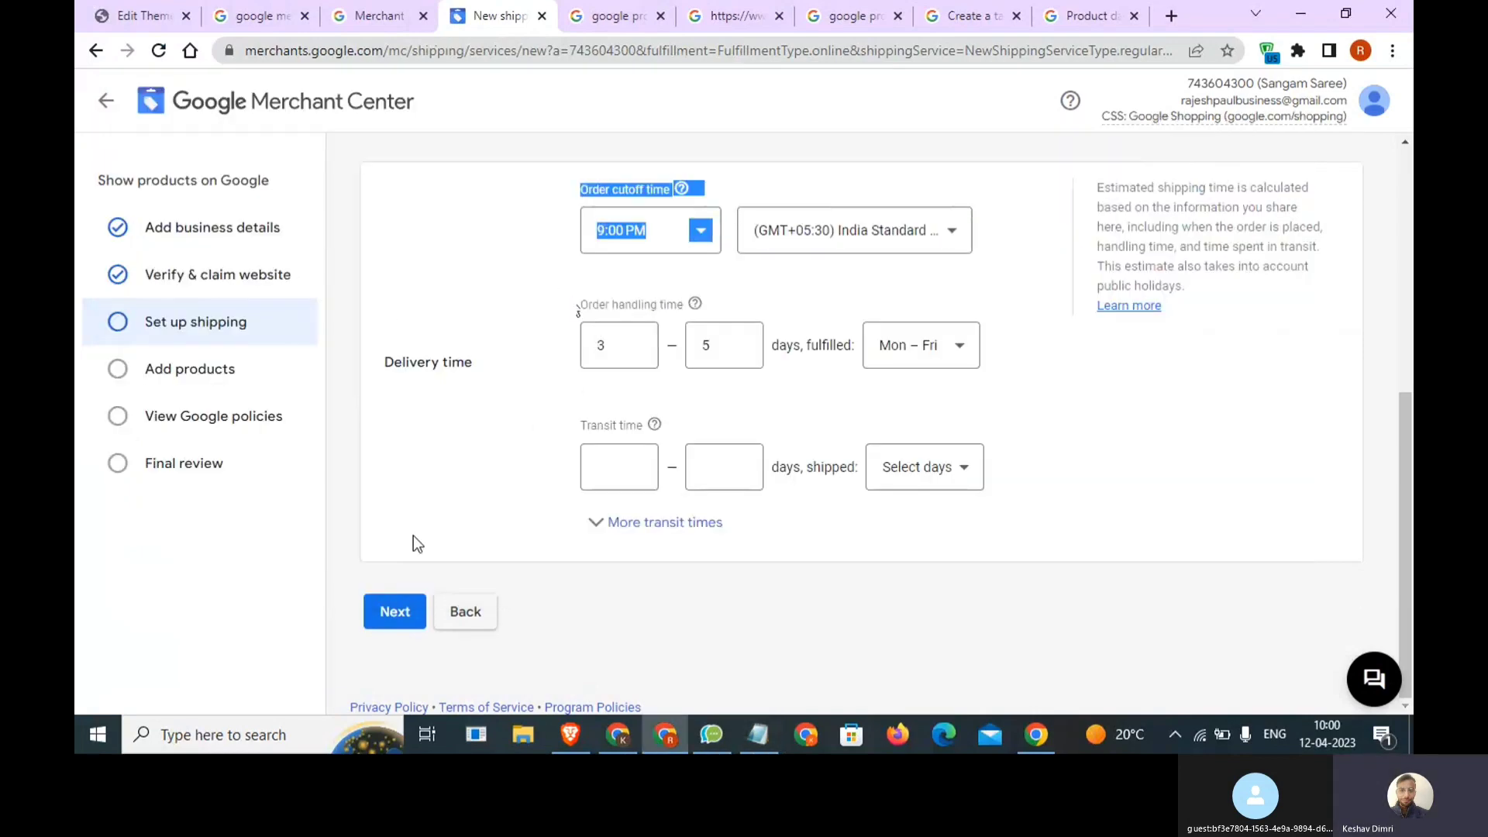
key(alt+Tab)
key(shift+Left)
key(shift+Left)
key(shift+Left)
key(shift+Left)
key(shift+Left)
key(shift+Left)
key(shift+Left)
key(shift+Left)
key(shift+Left)
key(shift+Left)
key(shift+Left)
key(shift+Left)
key(shift+Left)
key(shift+Left)
key(shift+Left)
key(shift+Left)
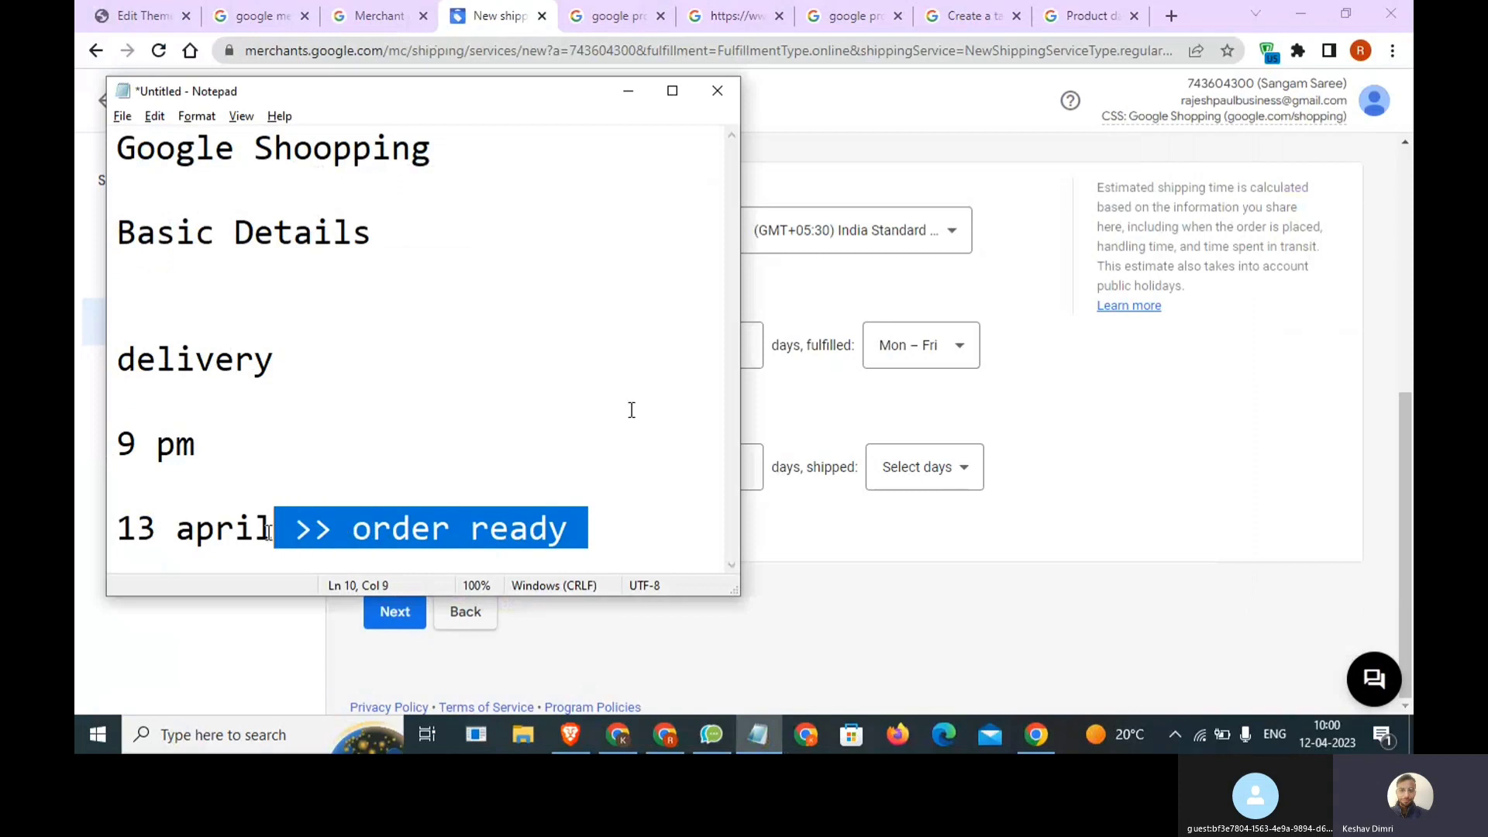
click(571, 561)
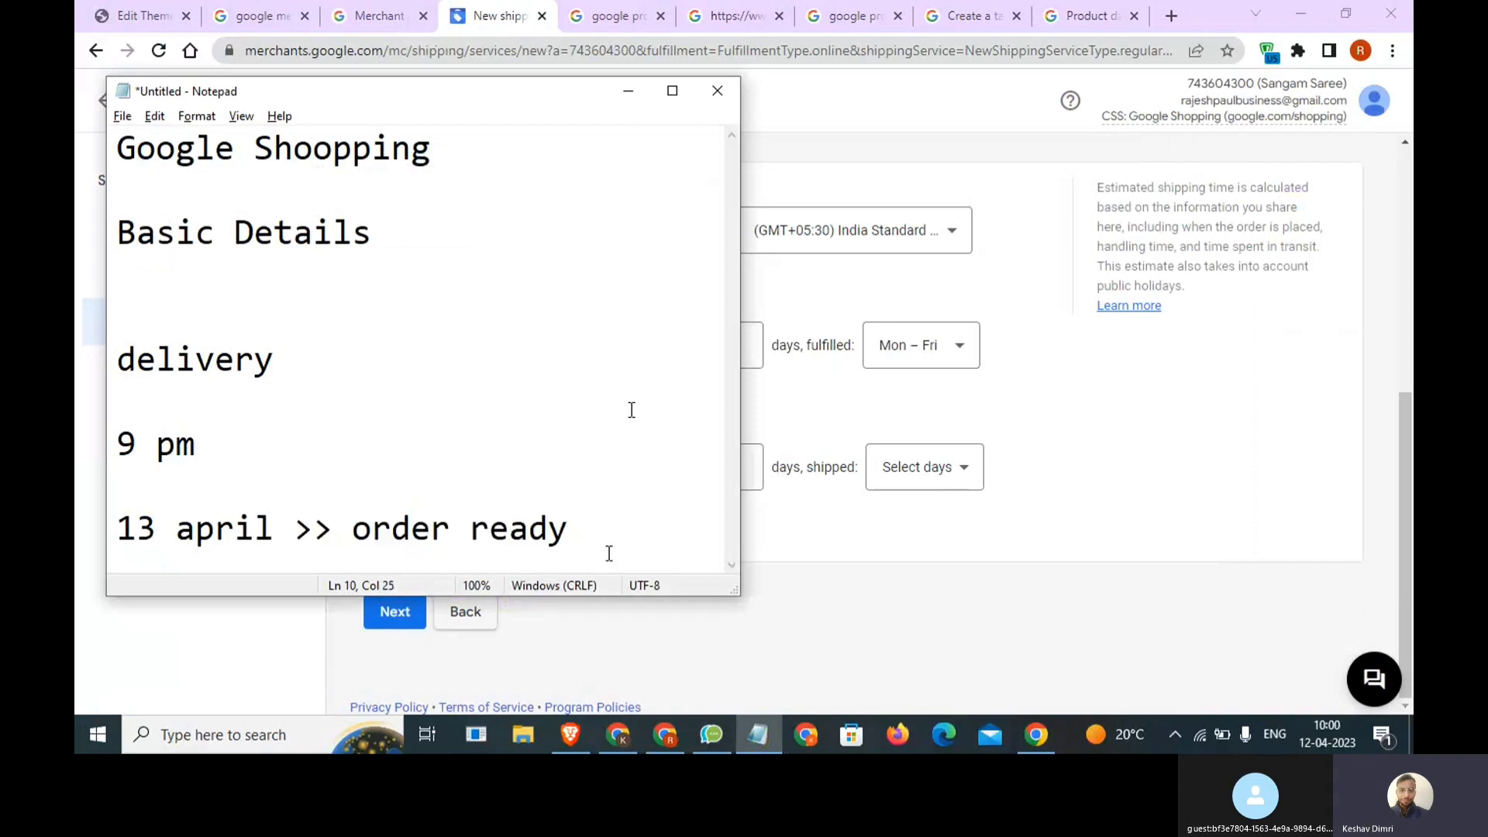
- Add a 'transit >> couriror' note line and go back to Merchant Center's transit time field
key(Return)
key(Return)
text(transir)
key(BackSpace)
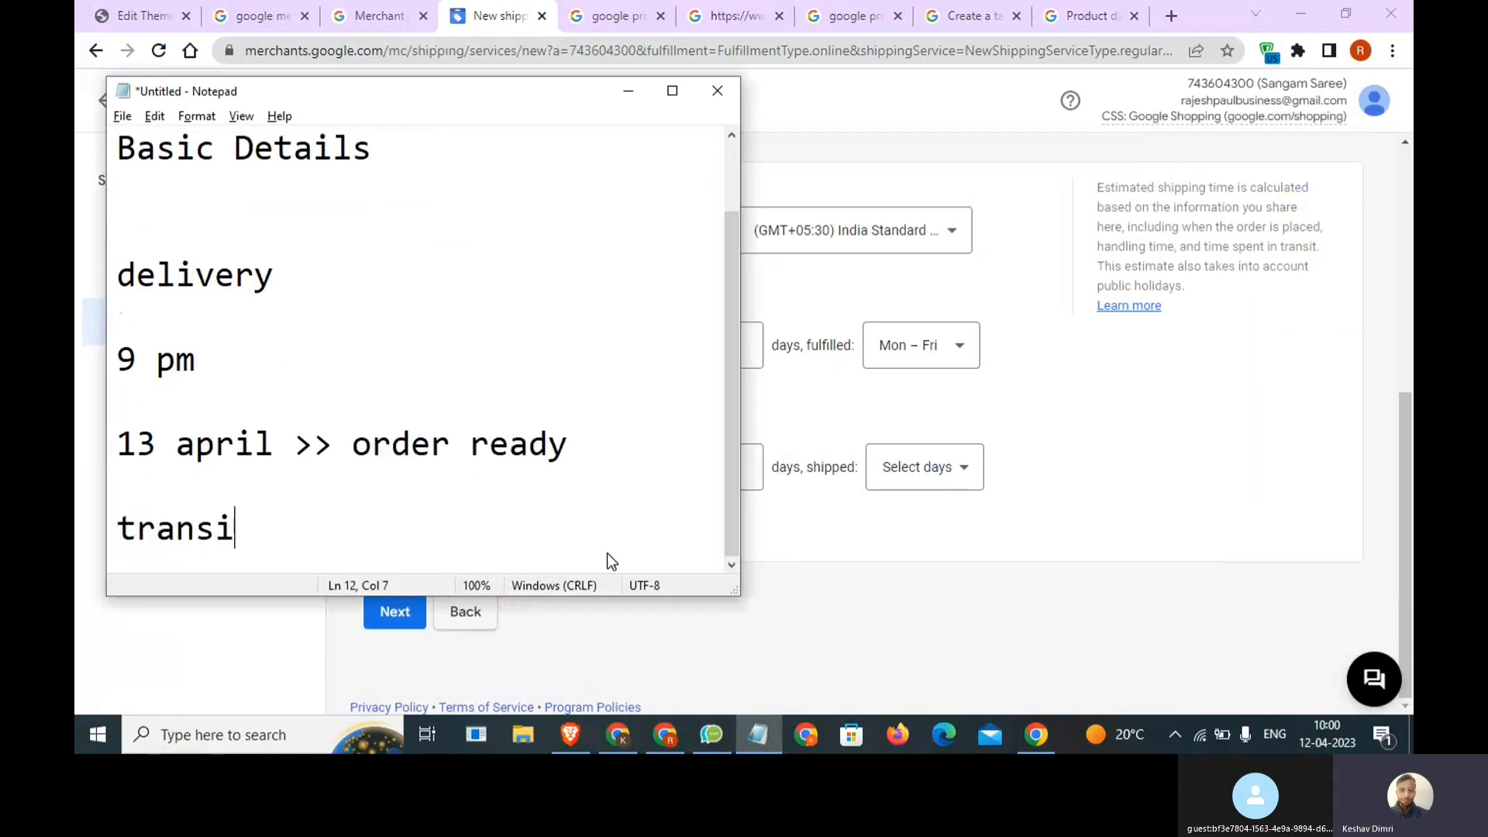
text(t >> couriror)
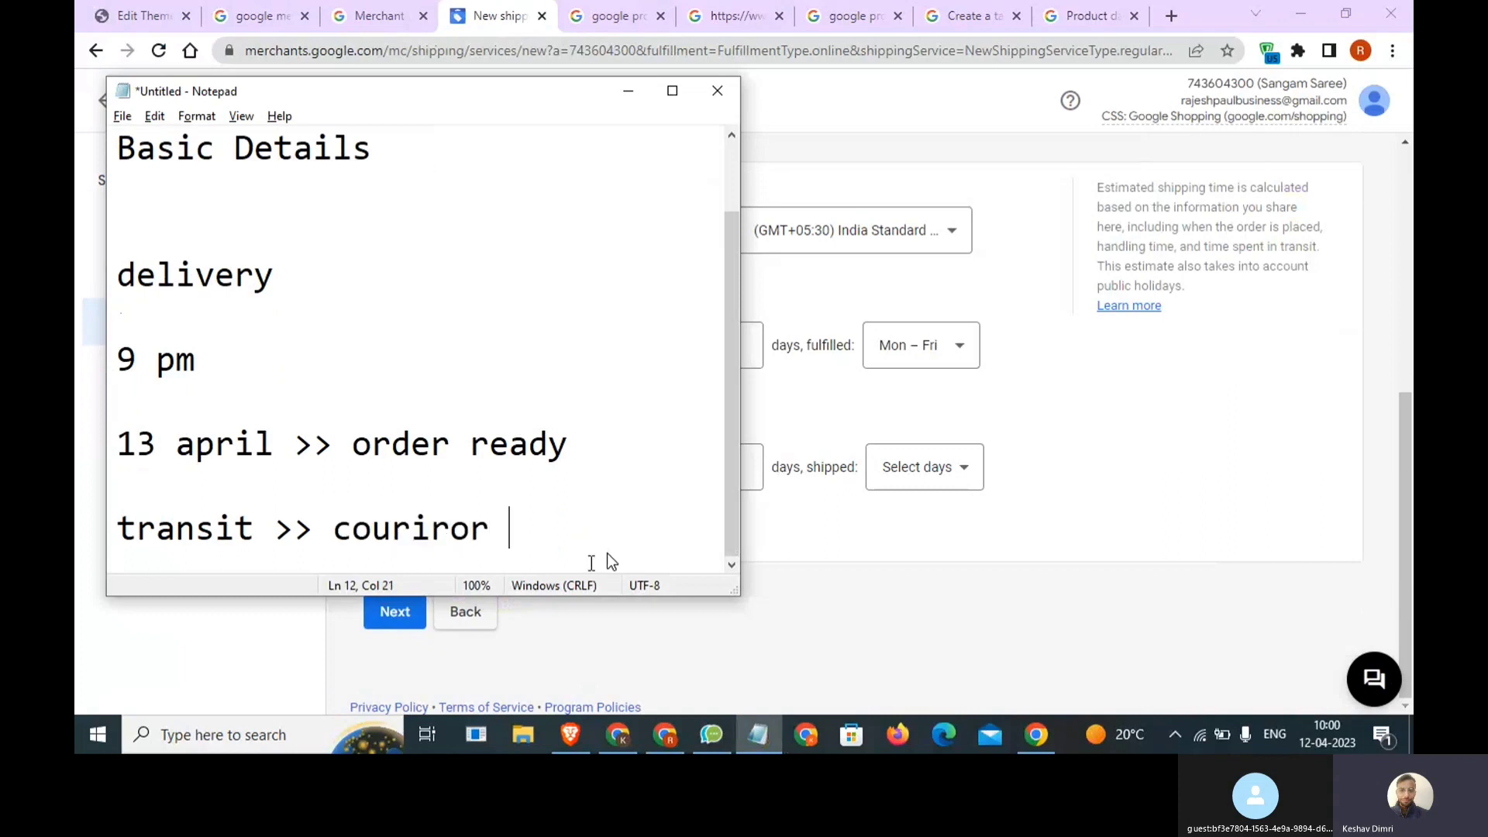
key(alt+Tab)
click(615, 466)
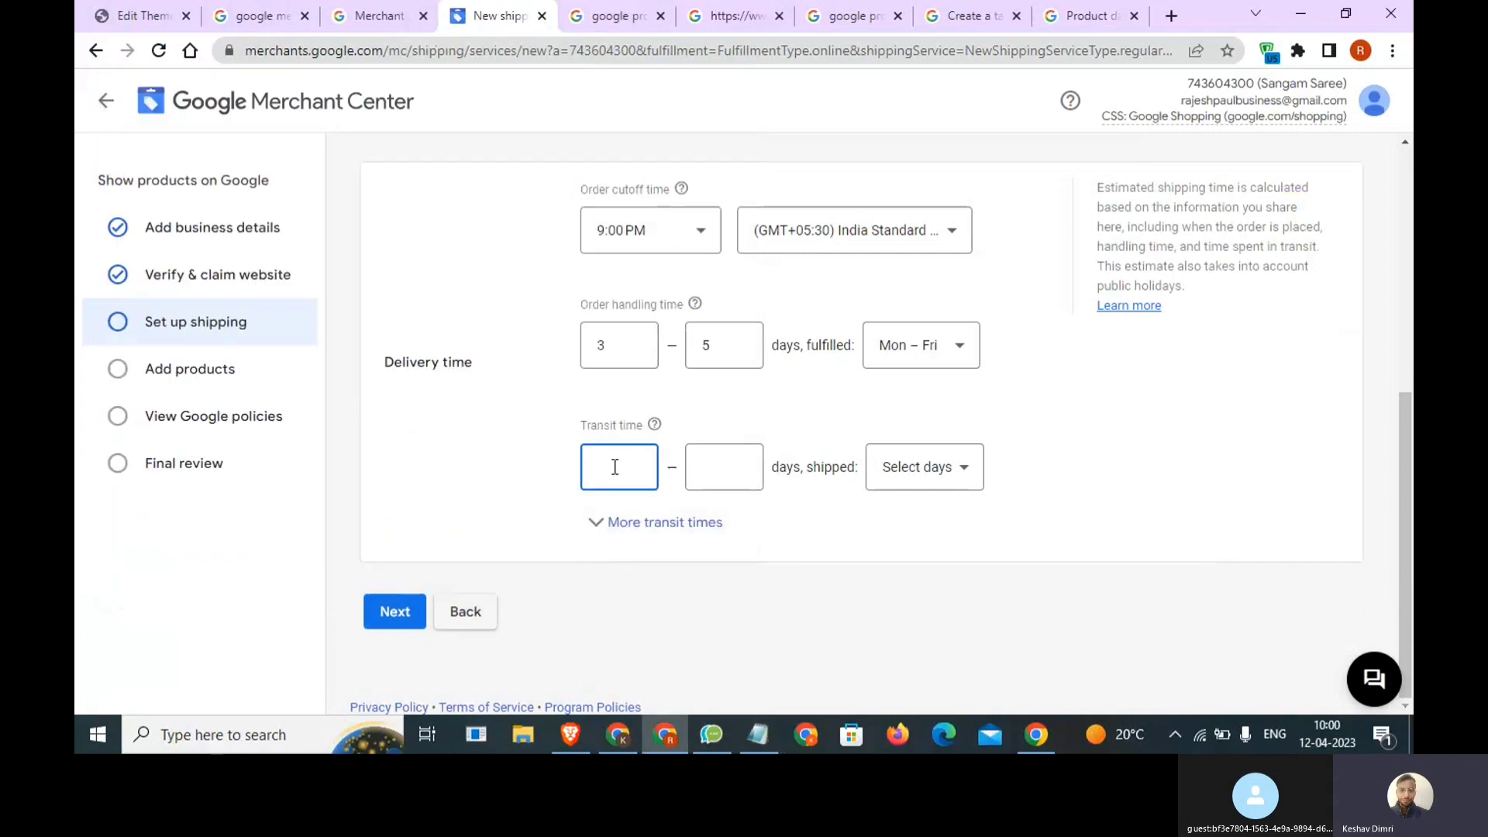
- Set handling time to 2–3 days and transit time to 5–7 days, shipping Mon–Fri, then continue
double_click(599, 345)
text(2)
double_click(717, 348)
text(3)
click(602, 469)
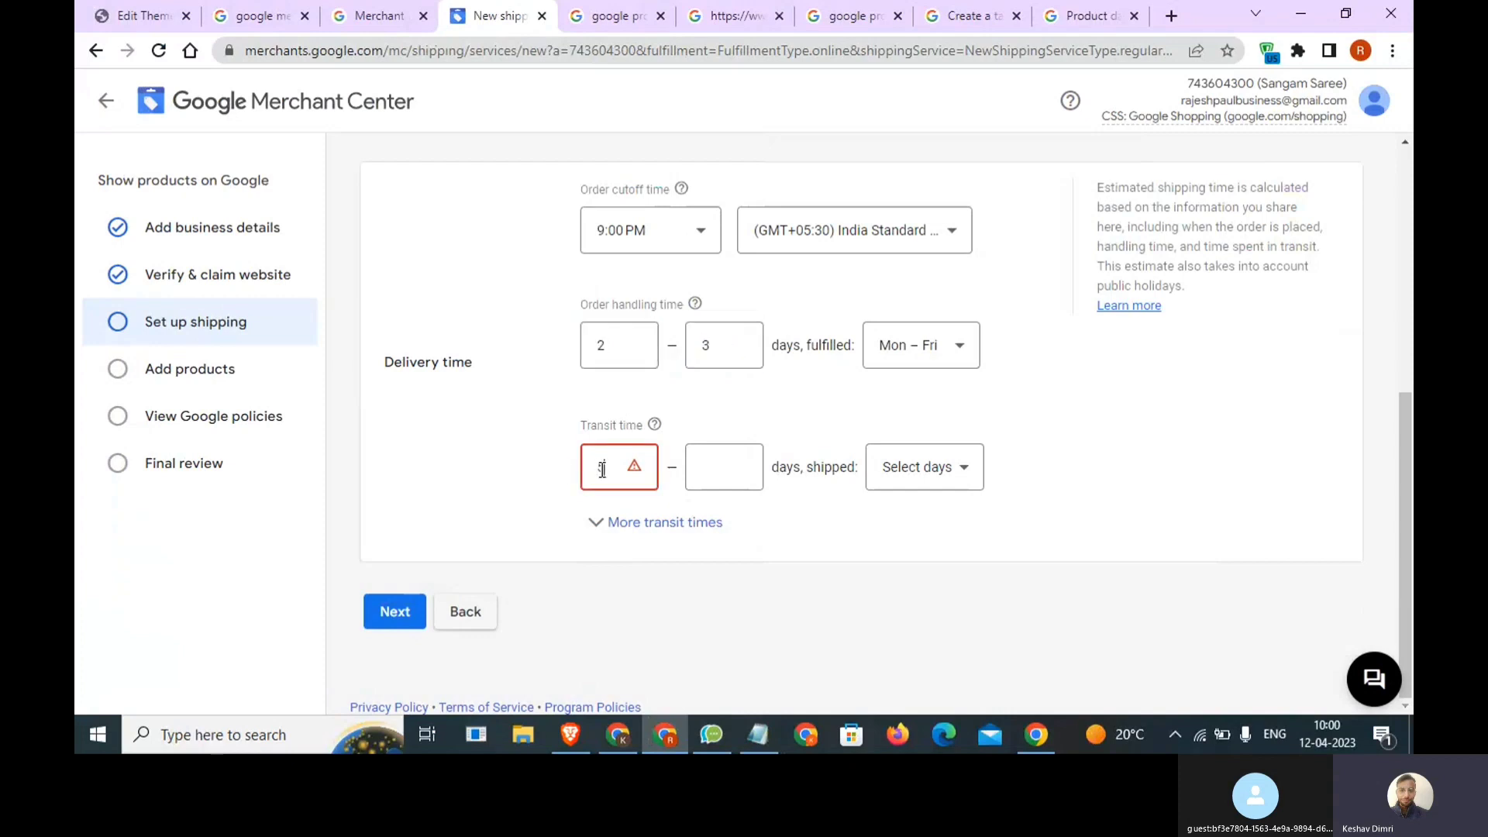
text(5)
click(729, 466)
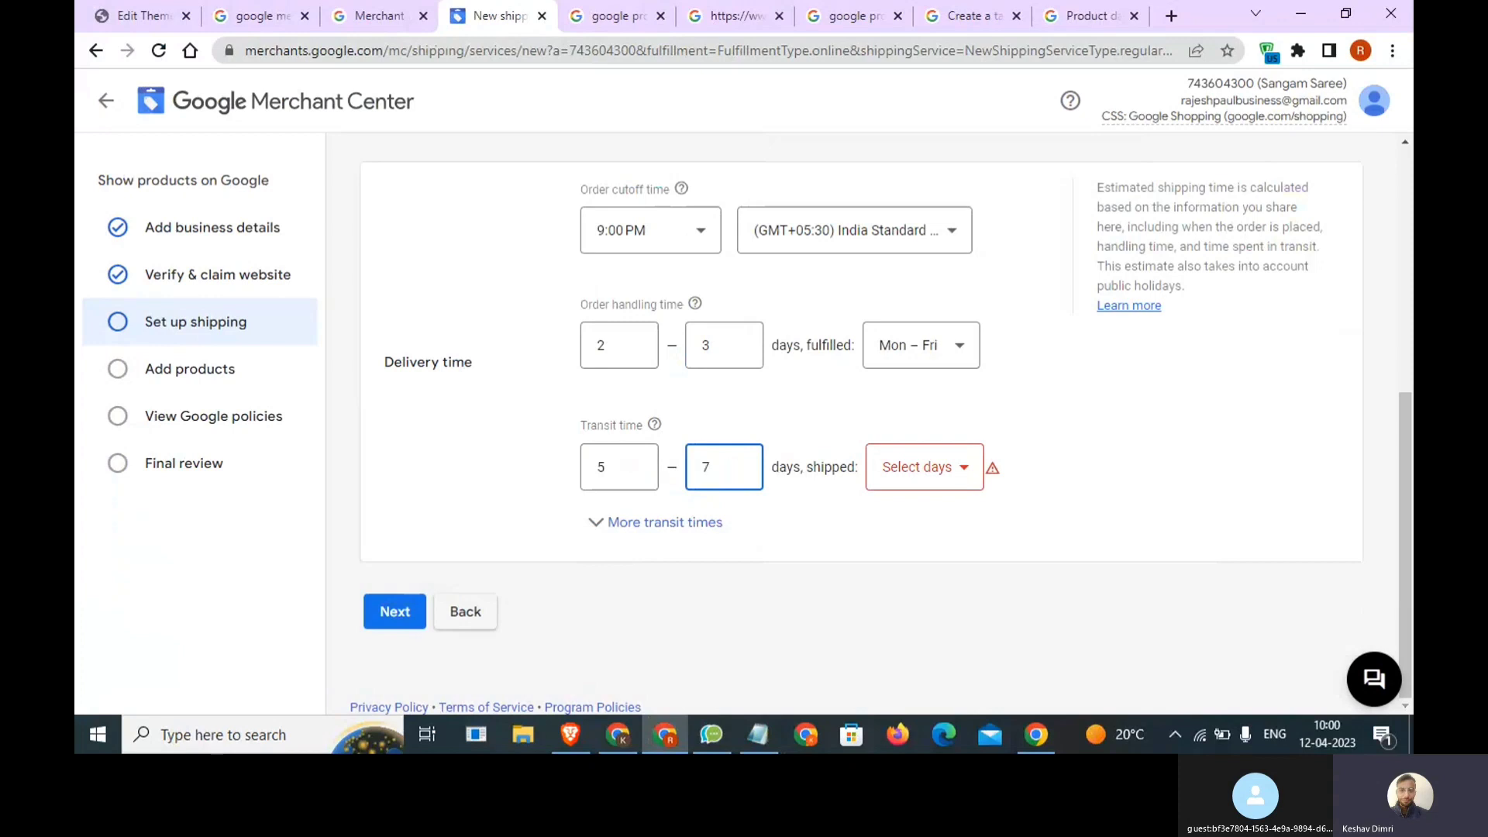
click(915, 474)
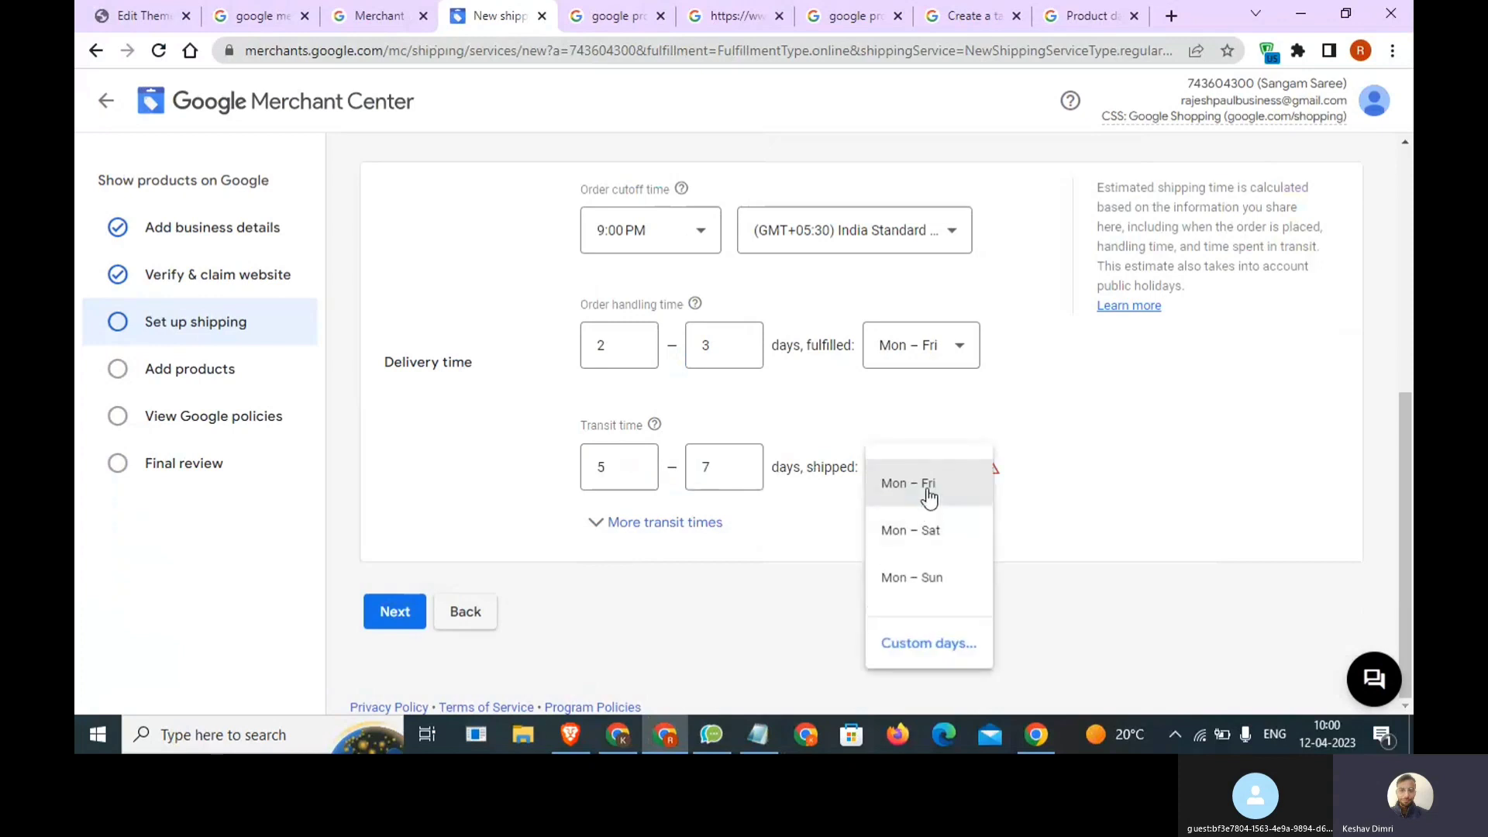
click(926, 490)
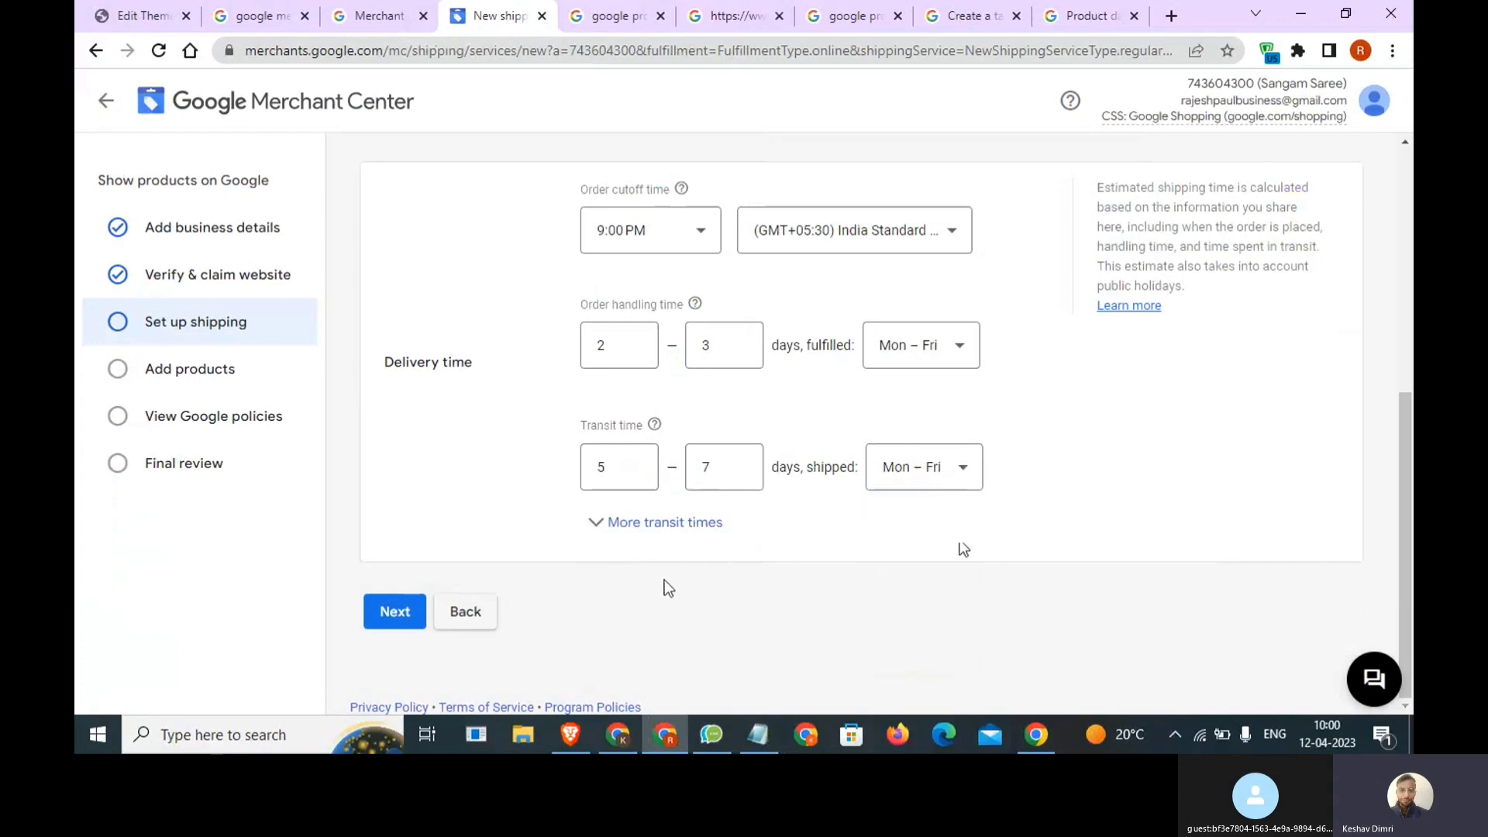
click(390, 618)
scroll(600, 540, down, 4)
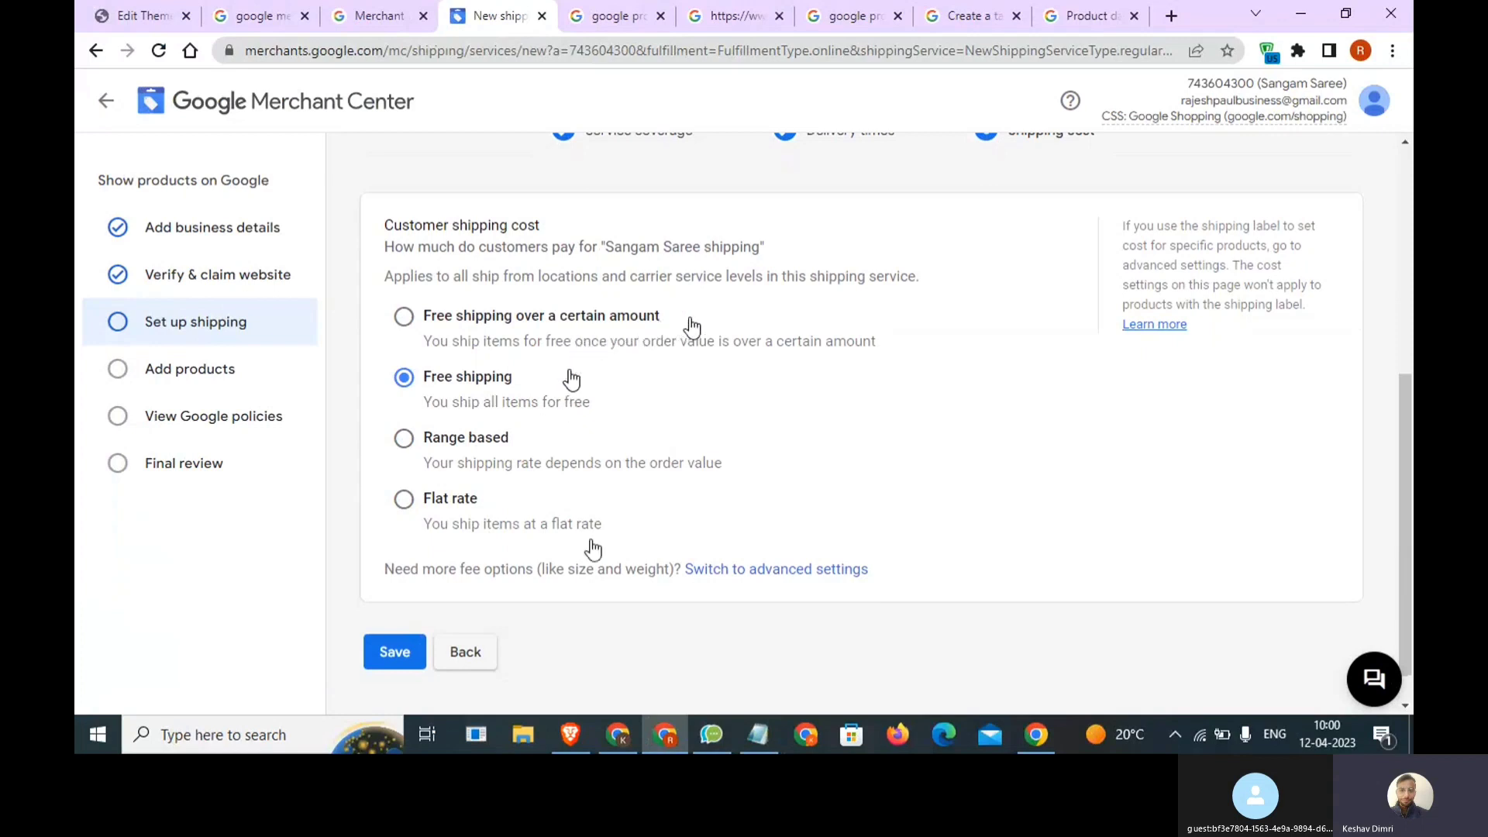
- Save the free-shipping service and review its India, 5–7 day, ₹0.00 summary
click(395, 650)
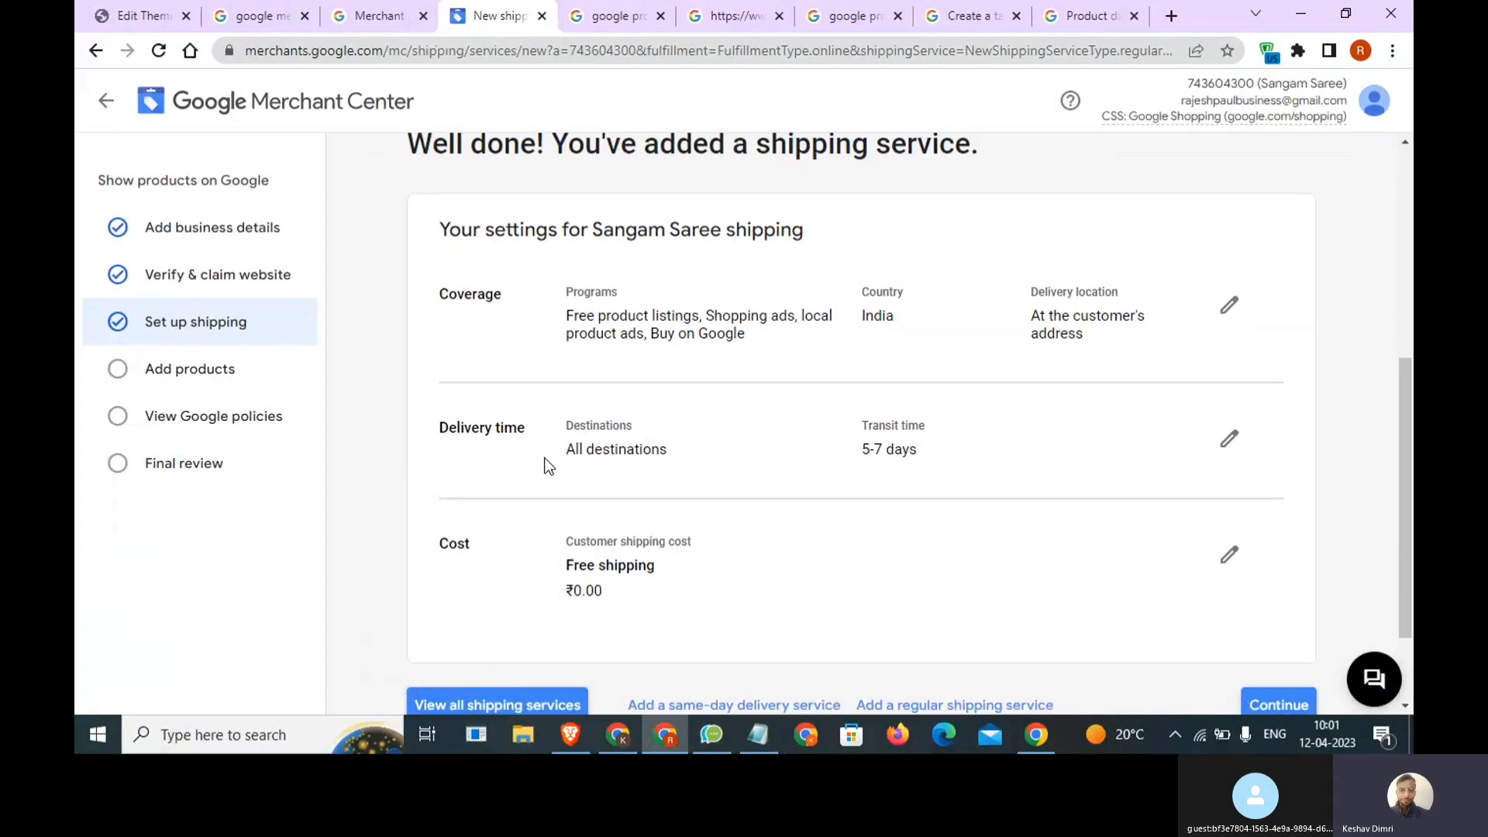
scroll(544, 460, down, 2)
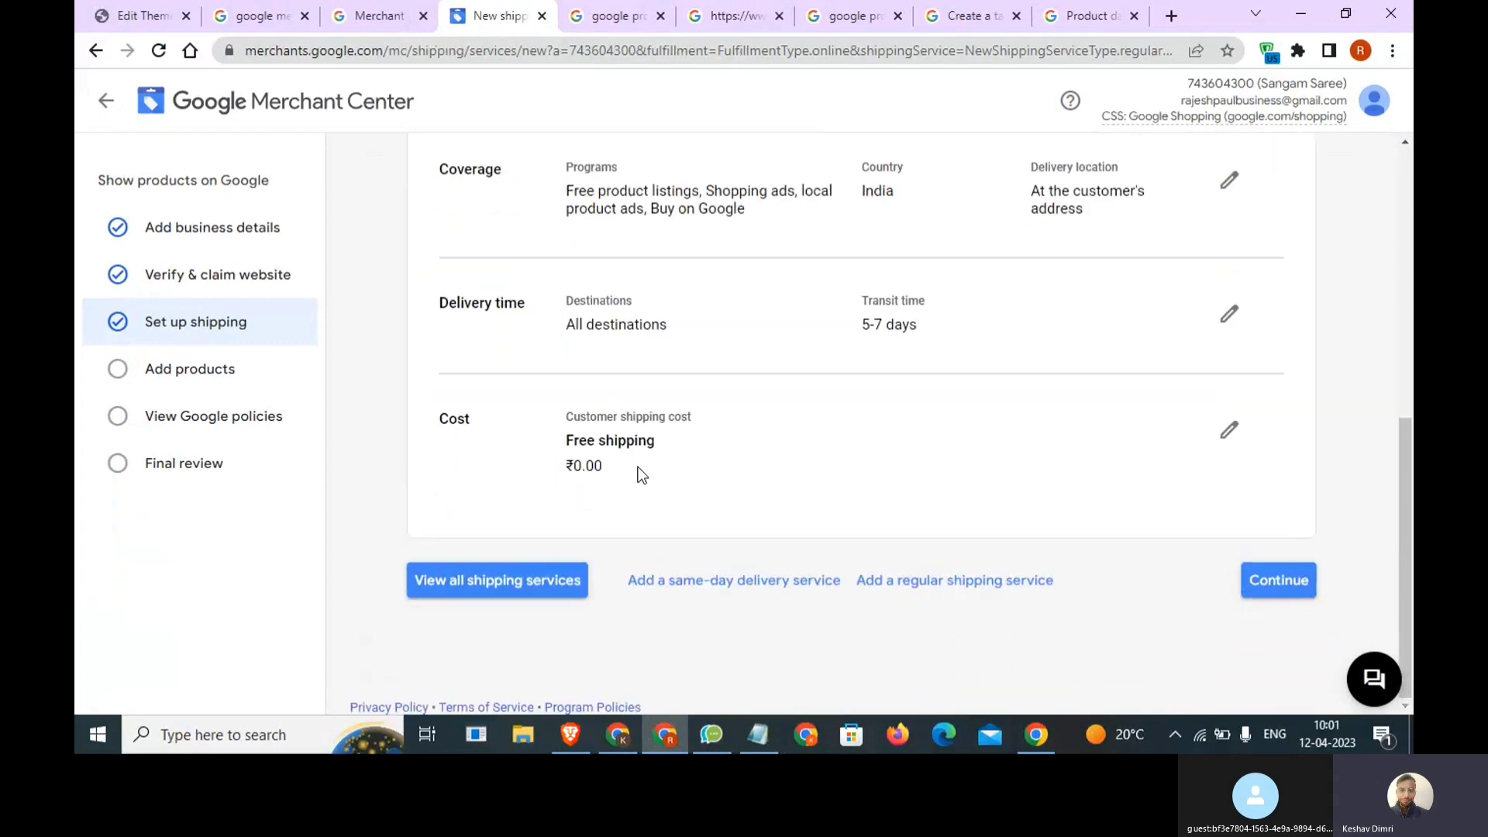
click(758, 733)
- Add the note line '1200 + 100 >> ₹1300' in Notepad
key(Return)
key(Return)
key(Return)
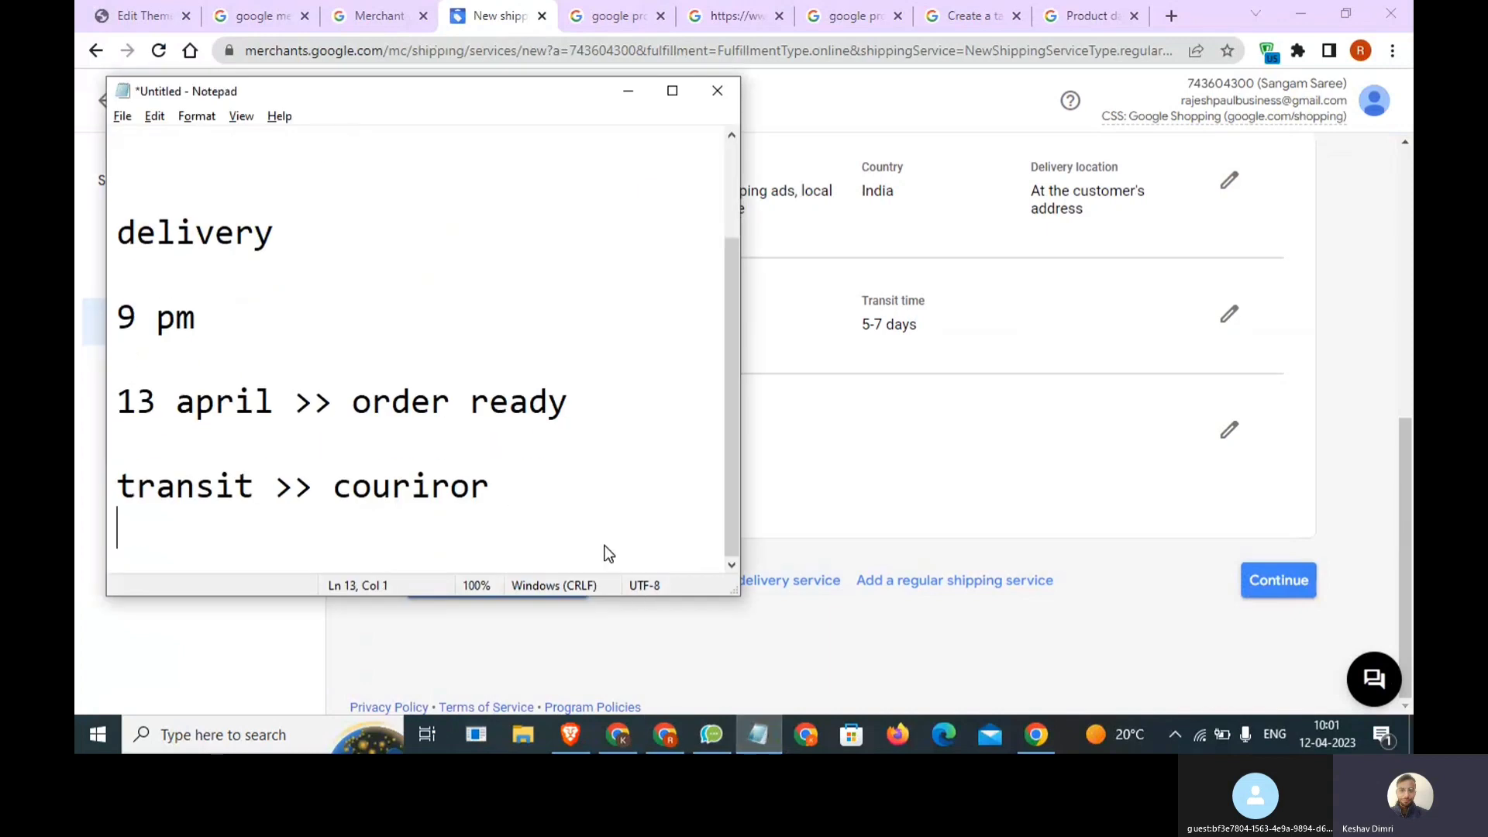
text(1200 )
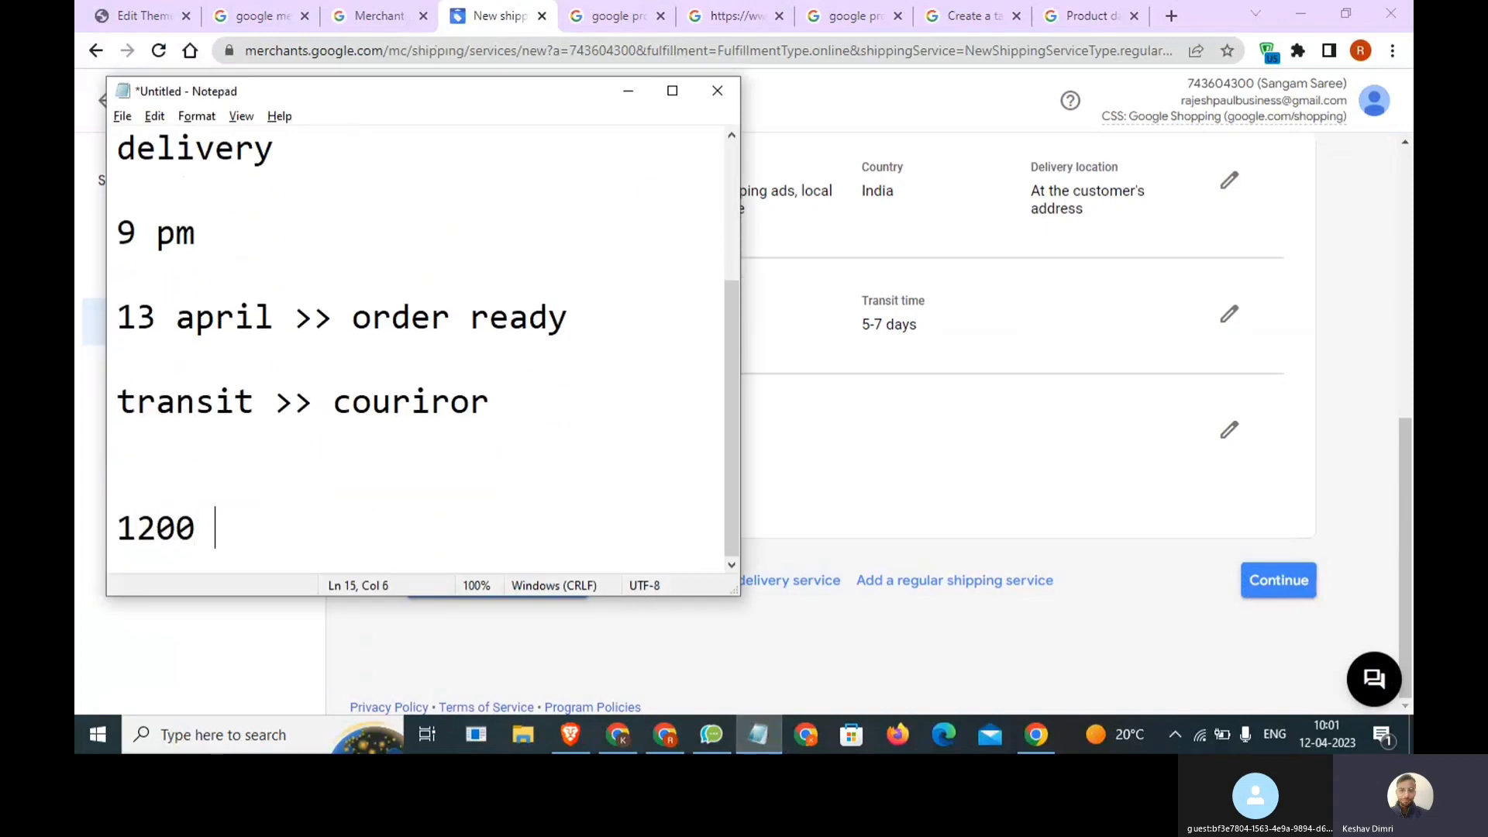
text(+ 100  >>)
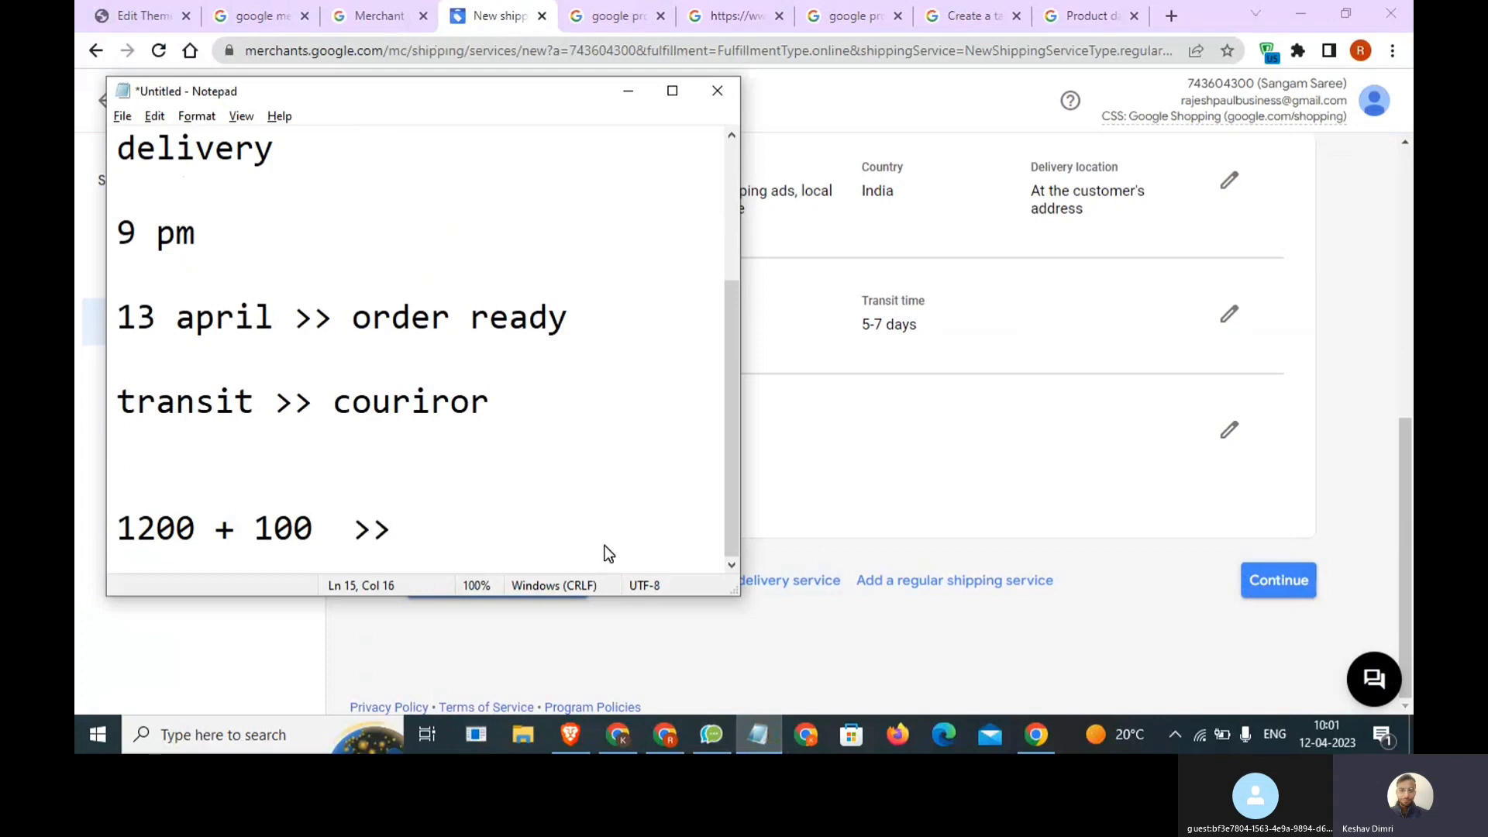
text( 133)
key(BackSpace)
text(00)
key(ctrl+Left)
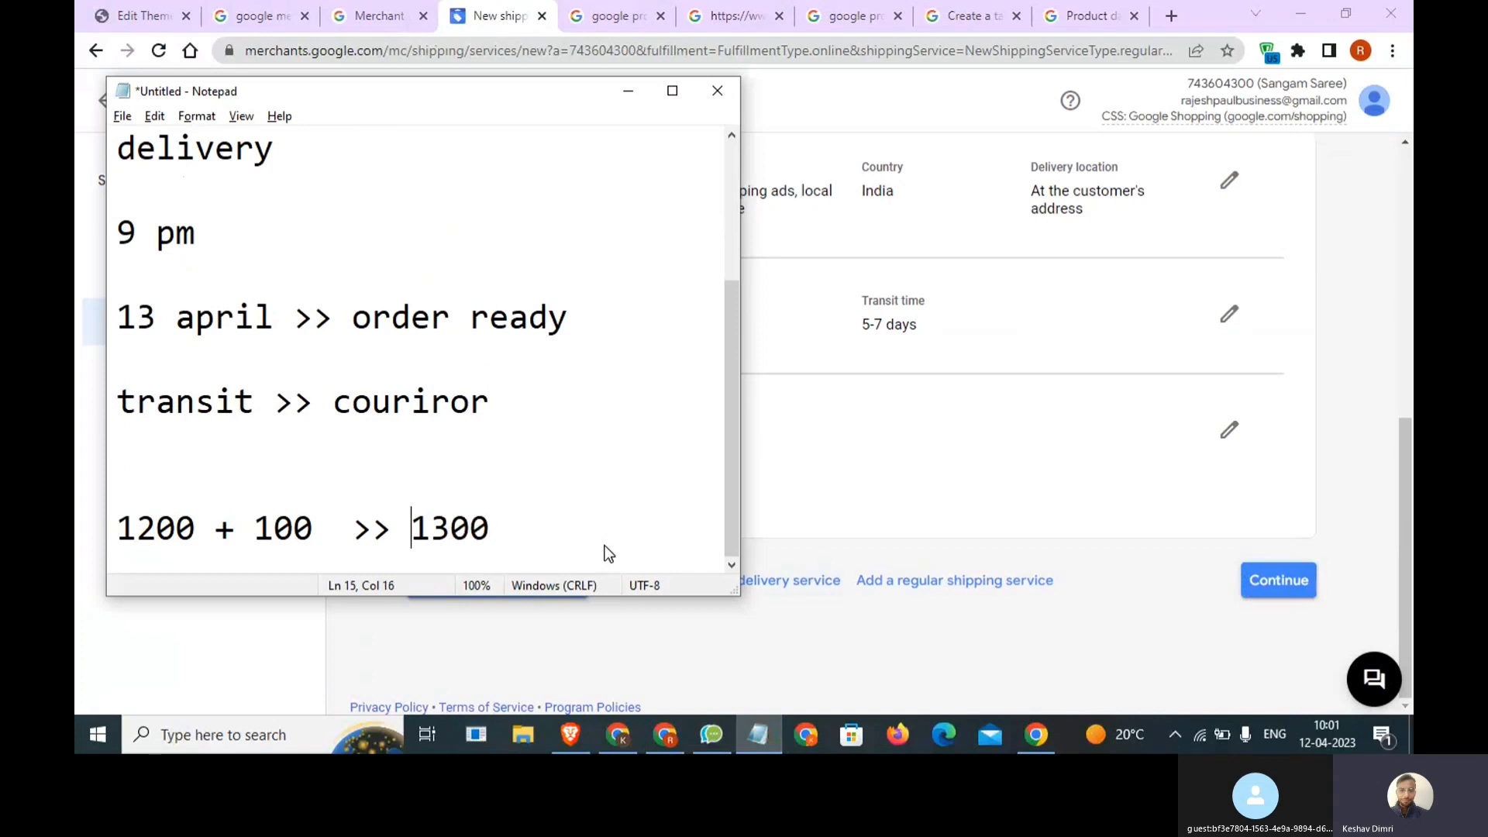
text(₹)
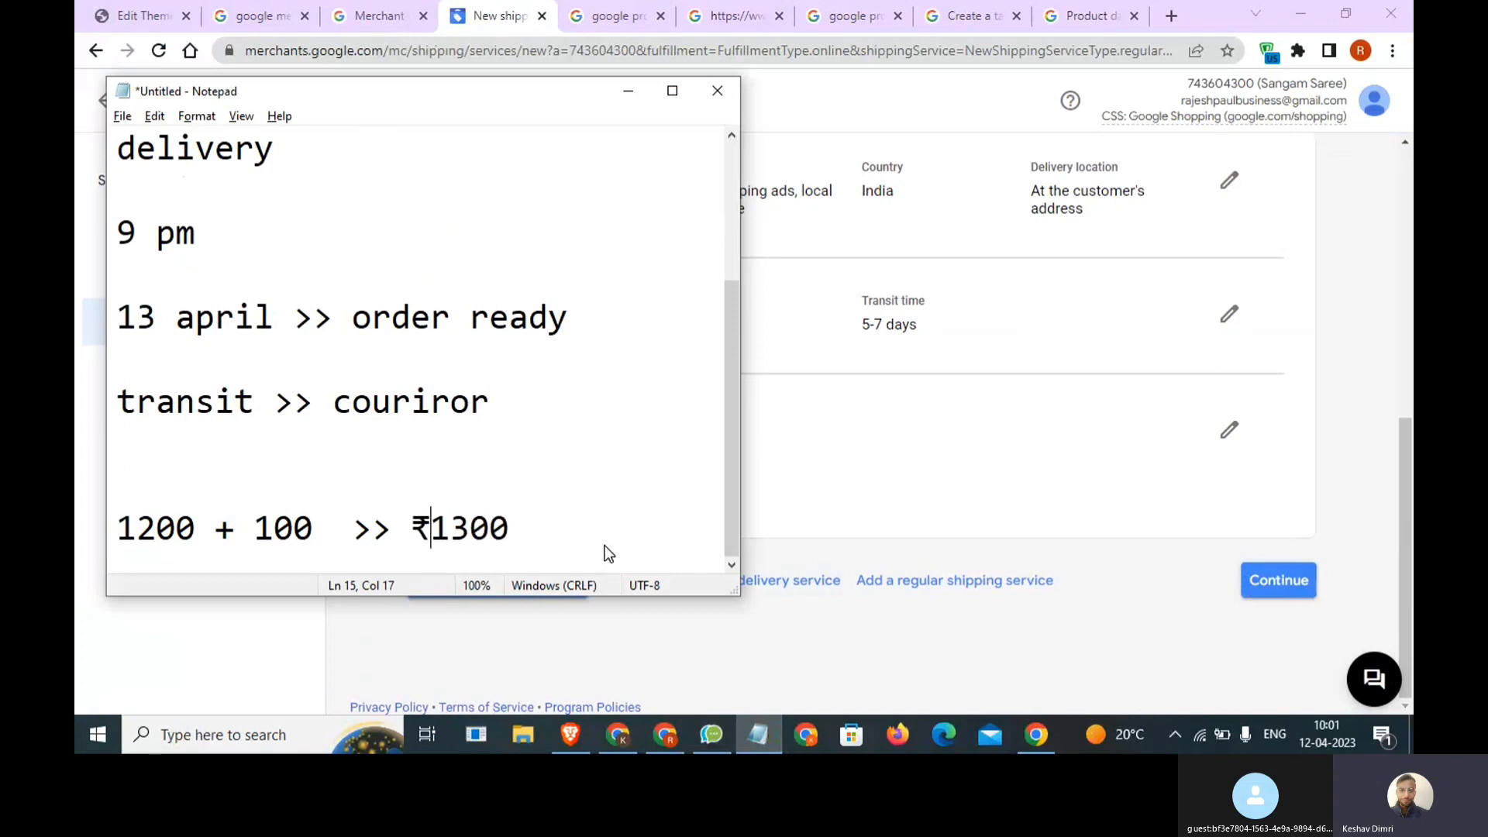
- Add the line '₹1300 >> FREE Shippping' below it, then return to Merchant Center
key(Return)
key(Return)
key(Return)
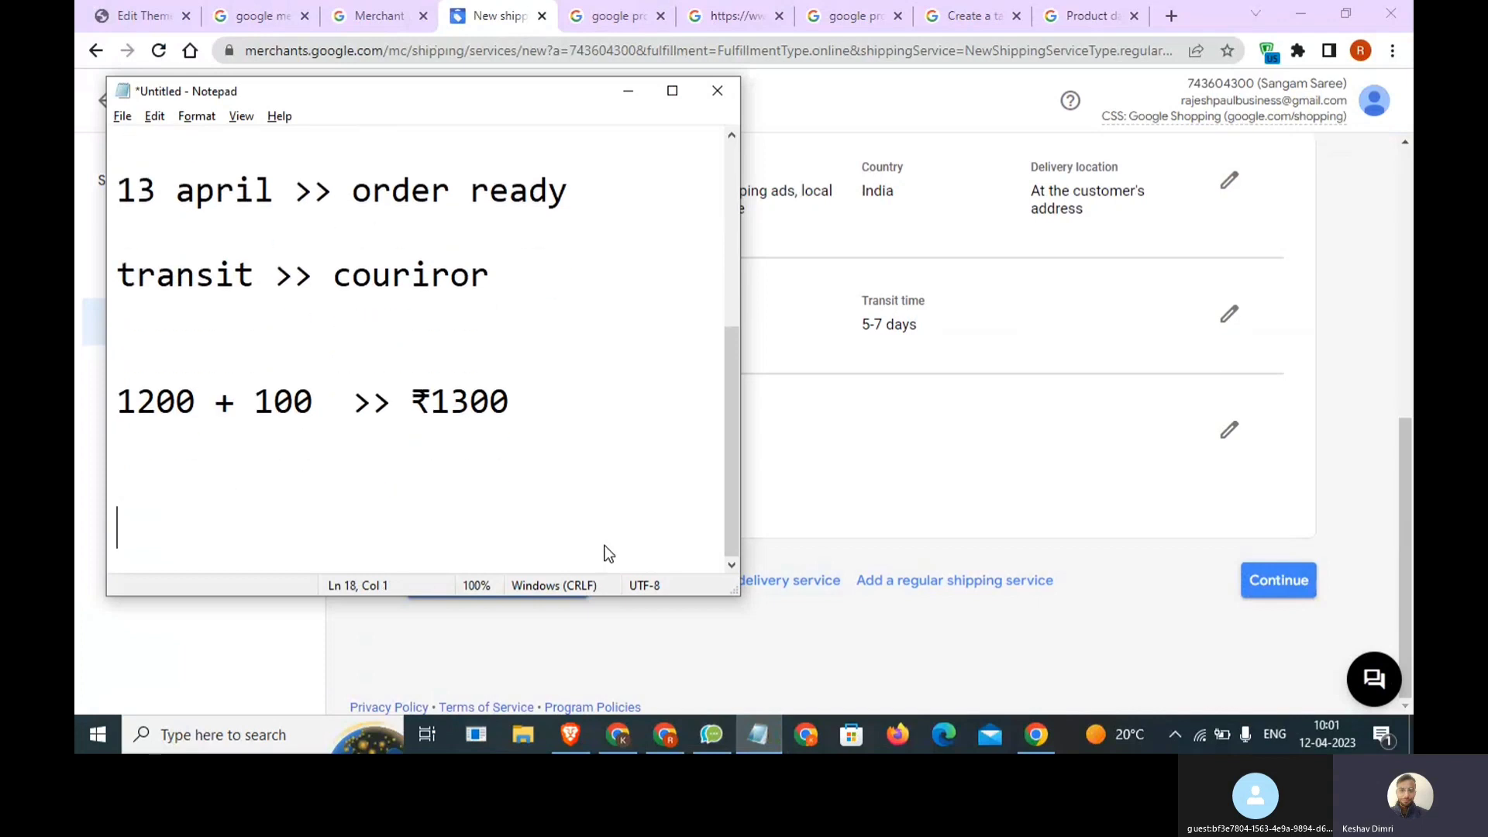
text(1300)
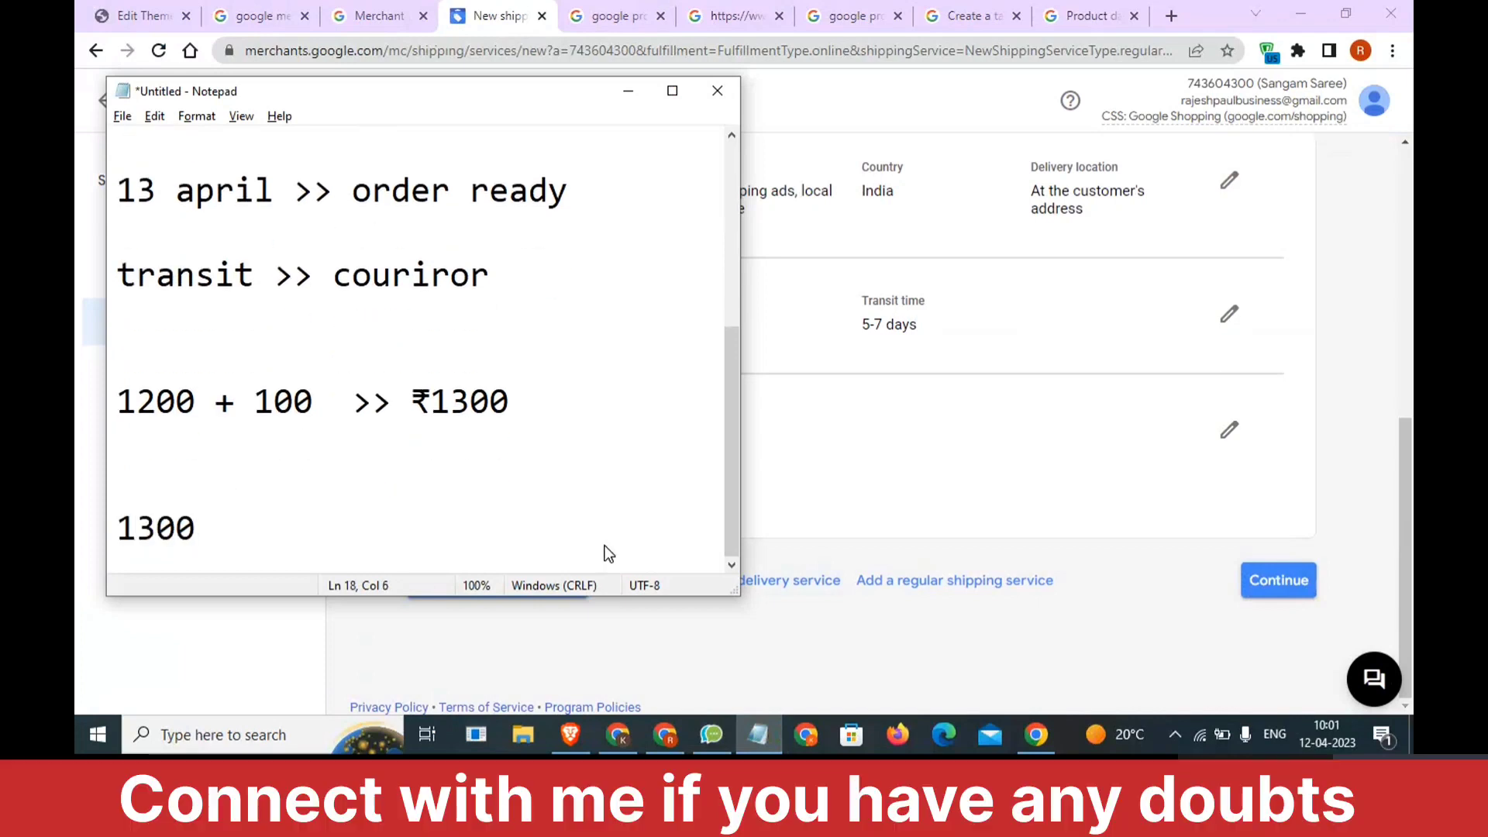
key(BackSpace)
text(₹1300)
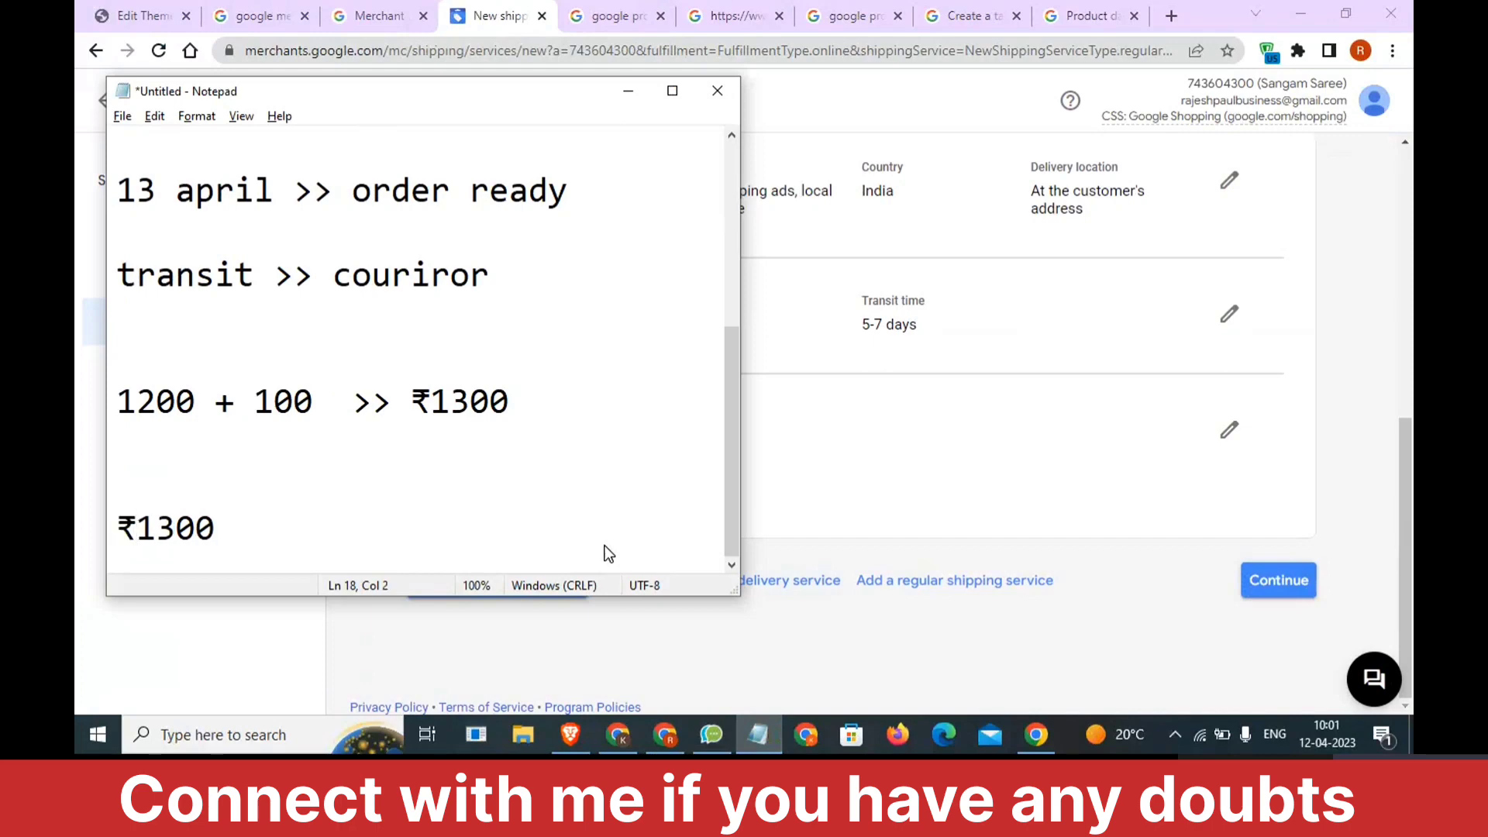
text( >> FREE Shippping)
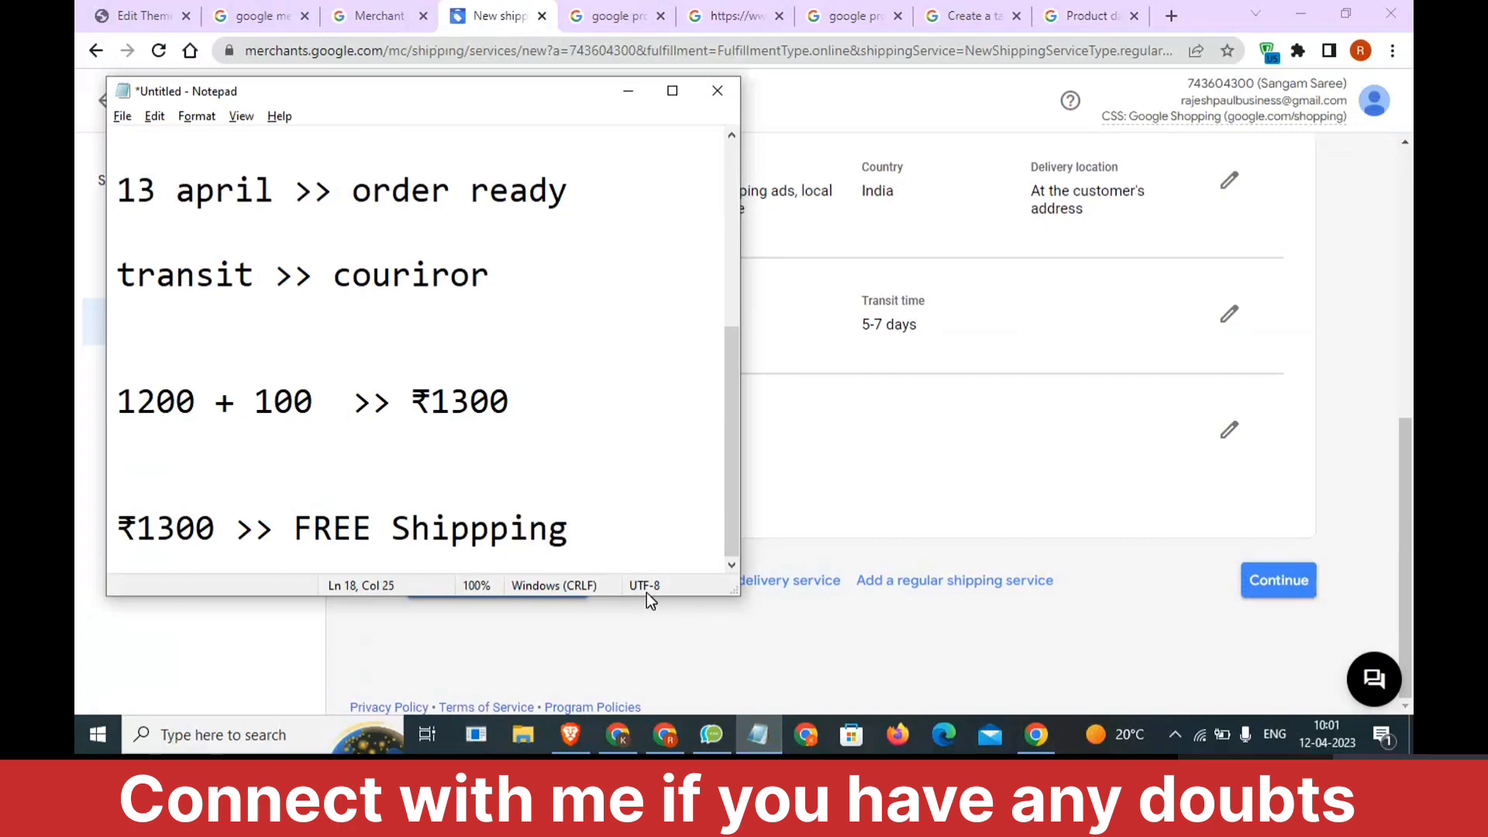
click(648, 600)
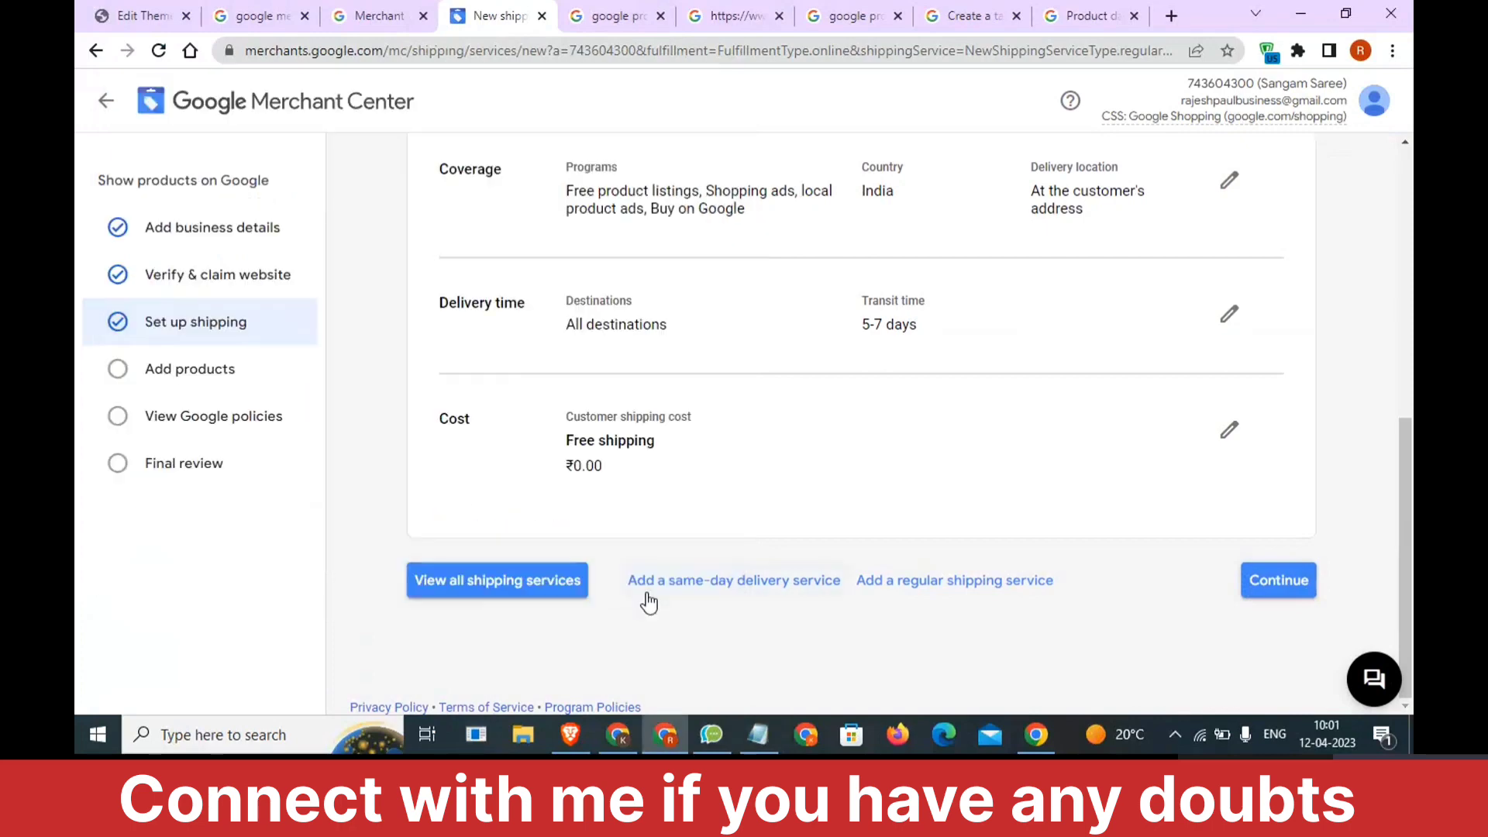
- Continue past the shipping summary and open the View Google policies step
click(1269, 583)
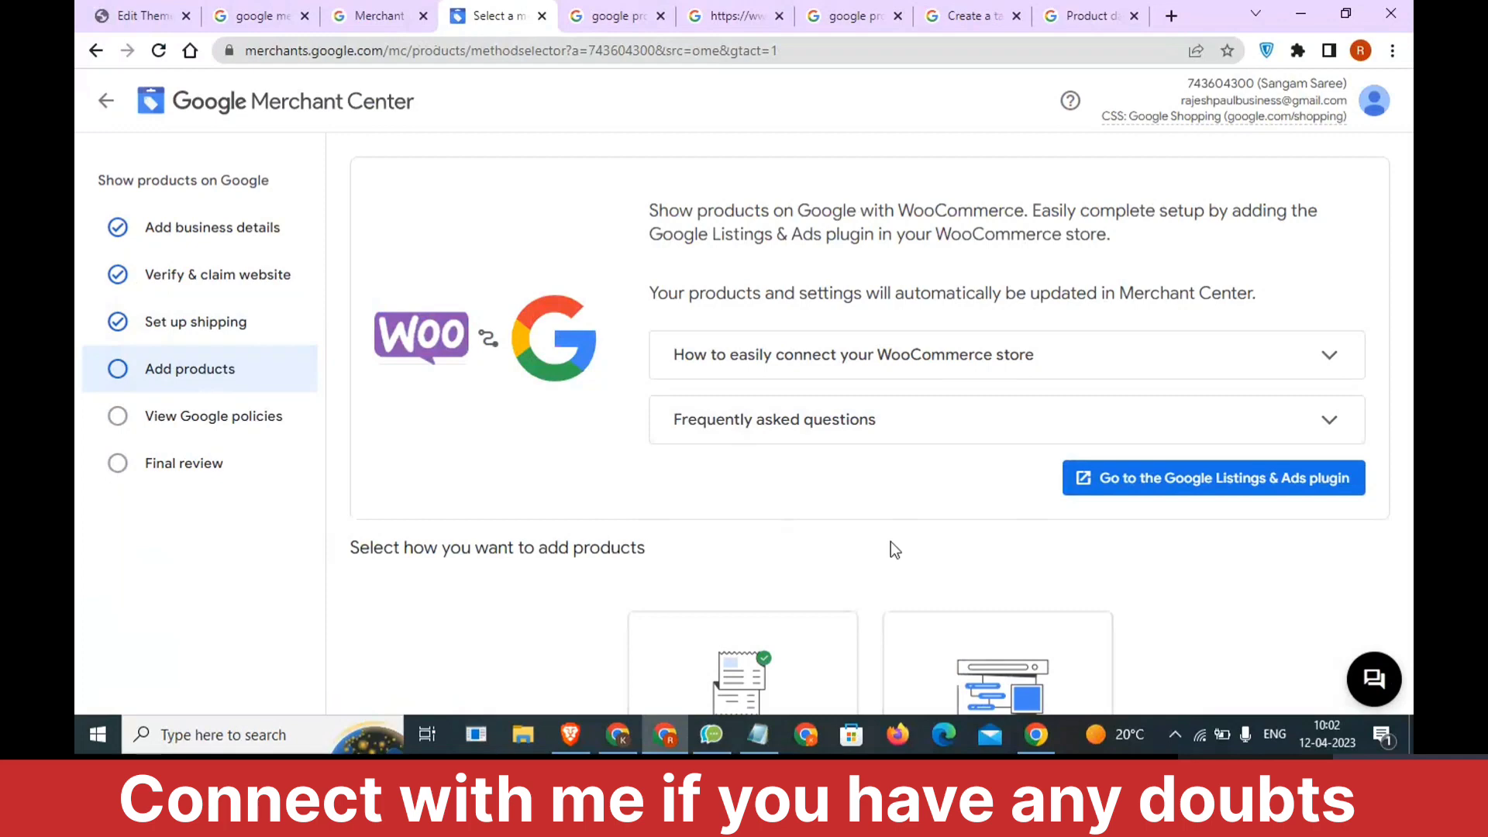
click(208, 424)
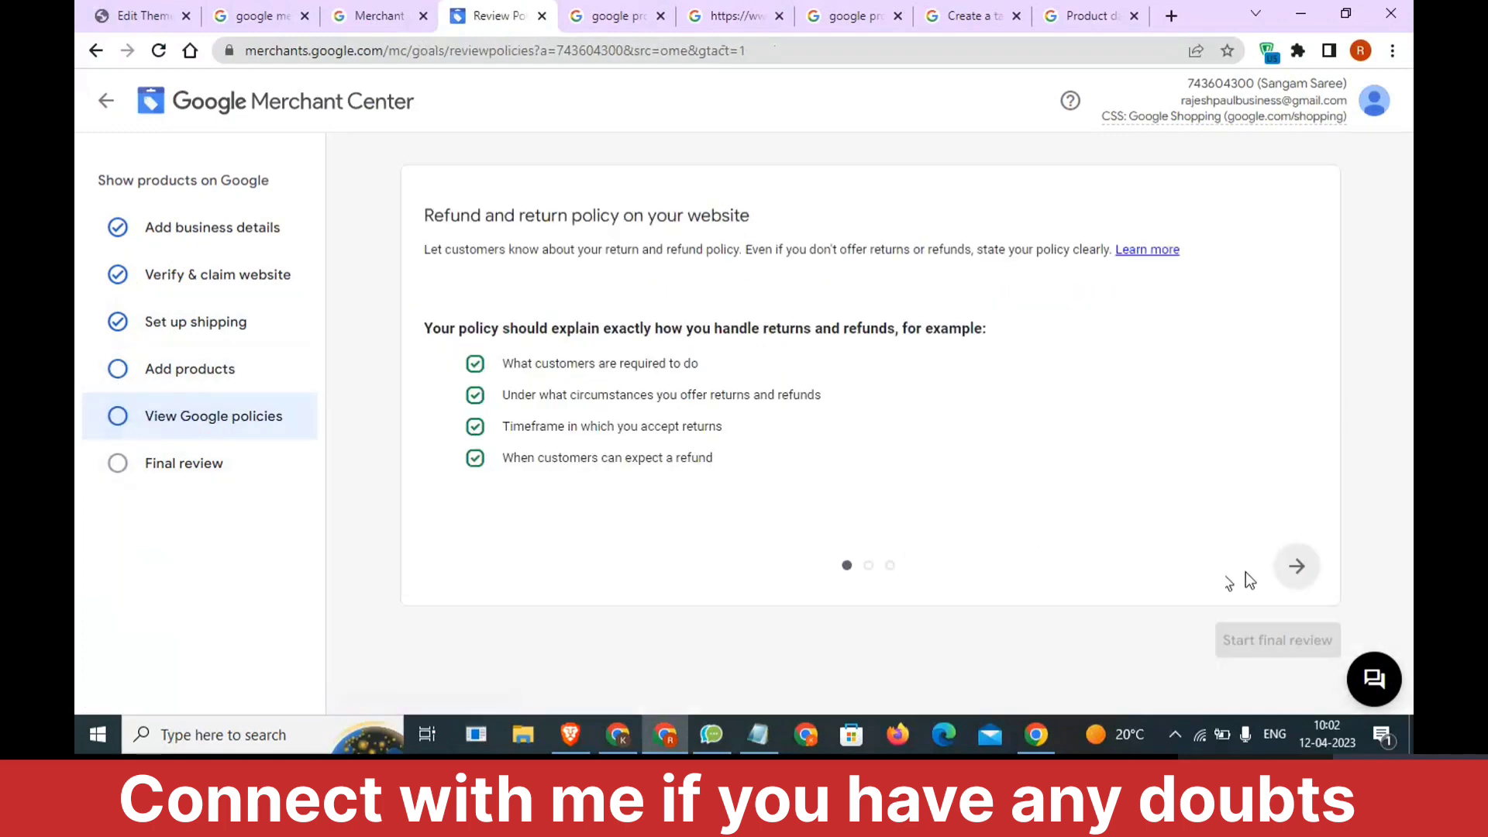
- Page through the Google policy slides and start the final review
click(1296, 572)
click(1296, 573)
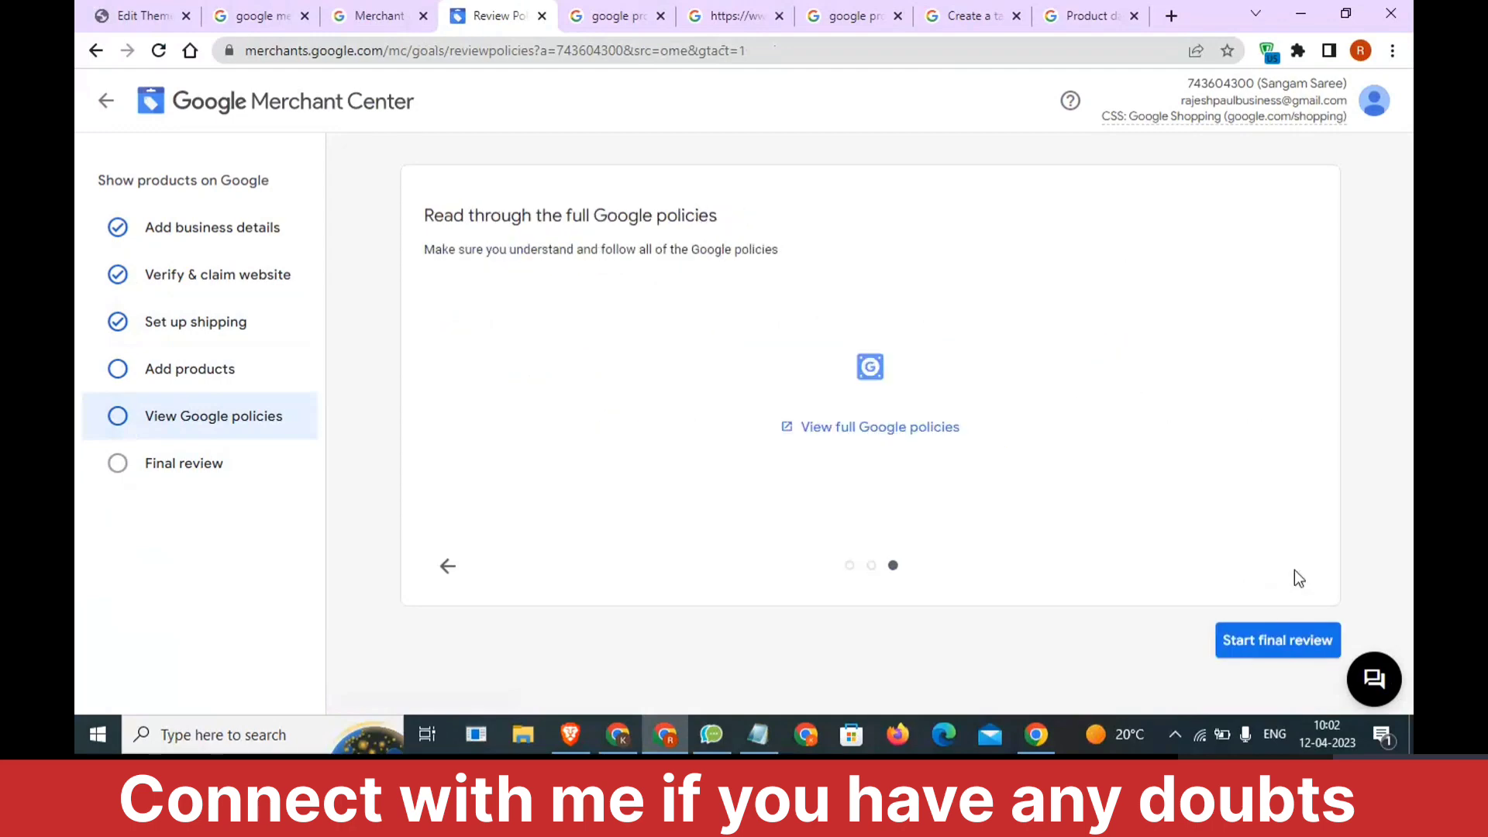
click(1295, 643)
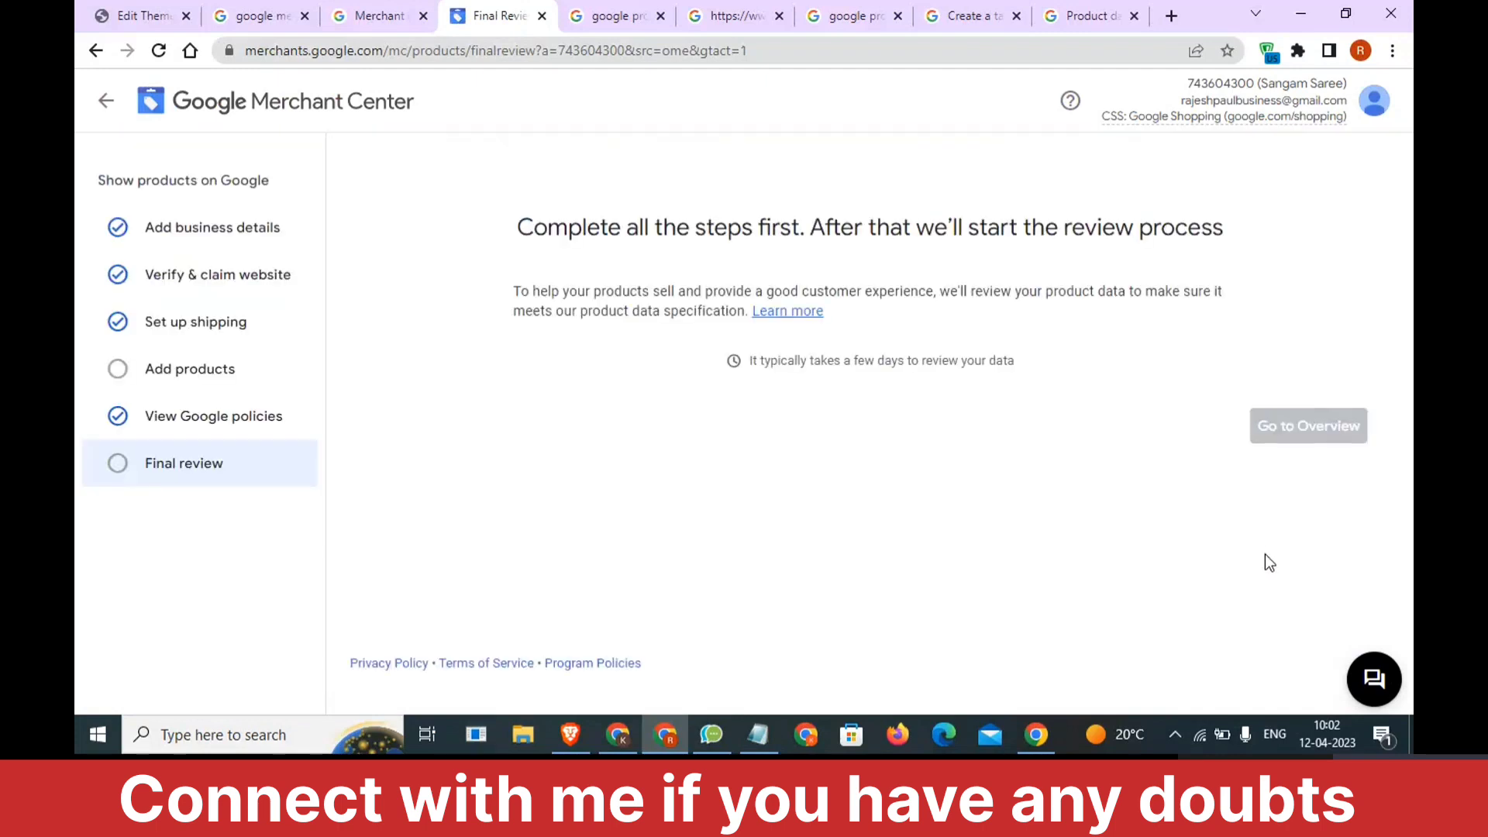
- Look over the Add products options and return to the Final review step
scroll(814, 457, down, 2)
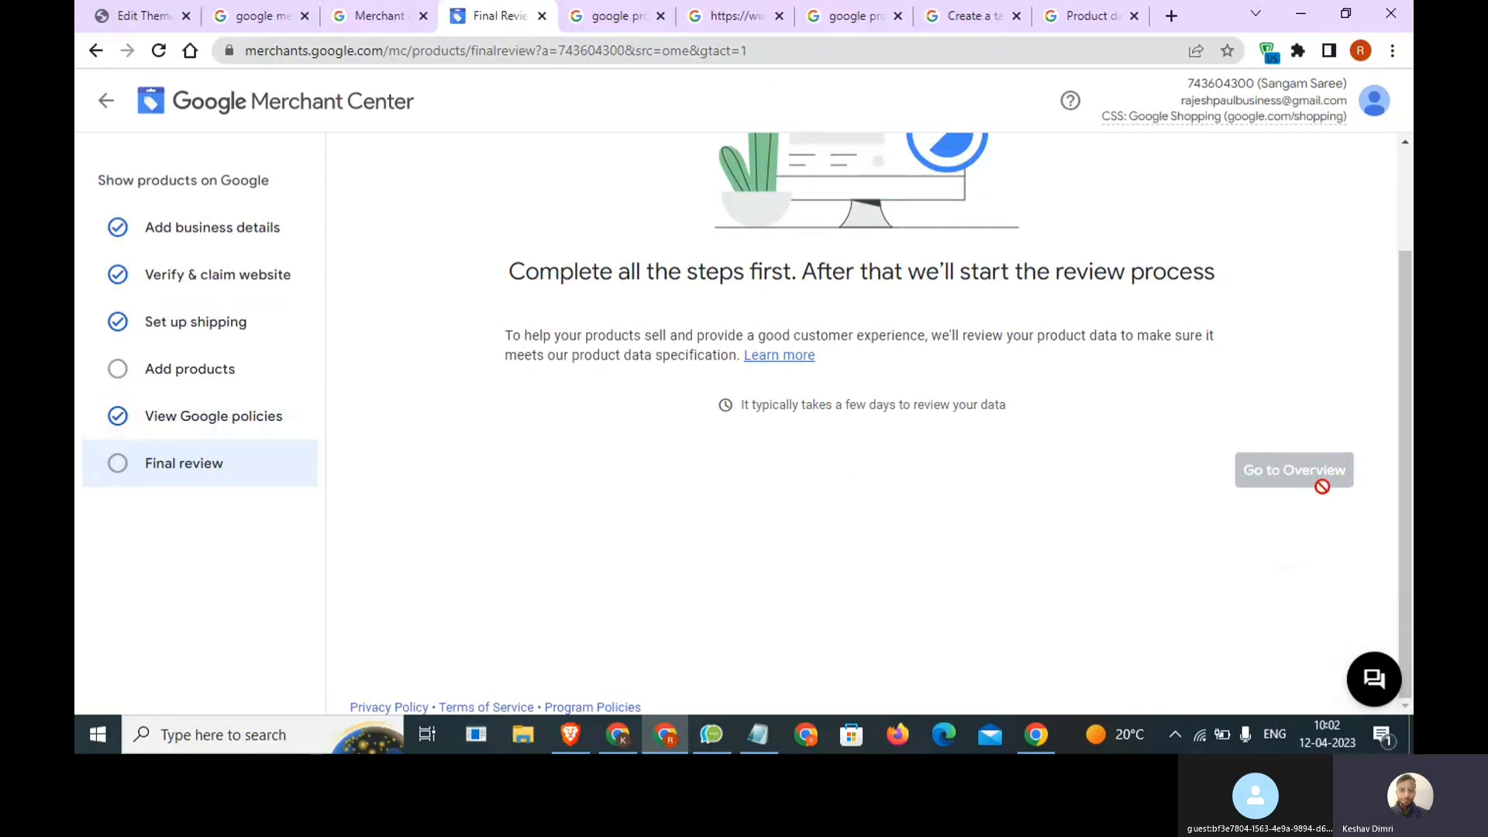
click(183, 369)
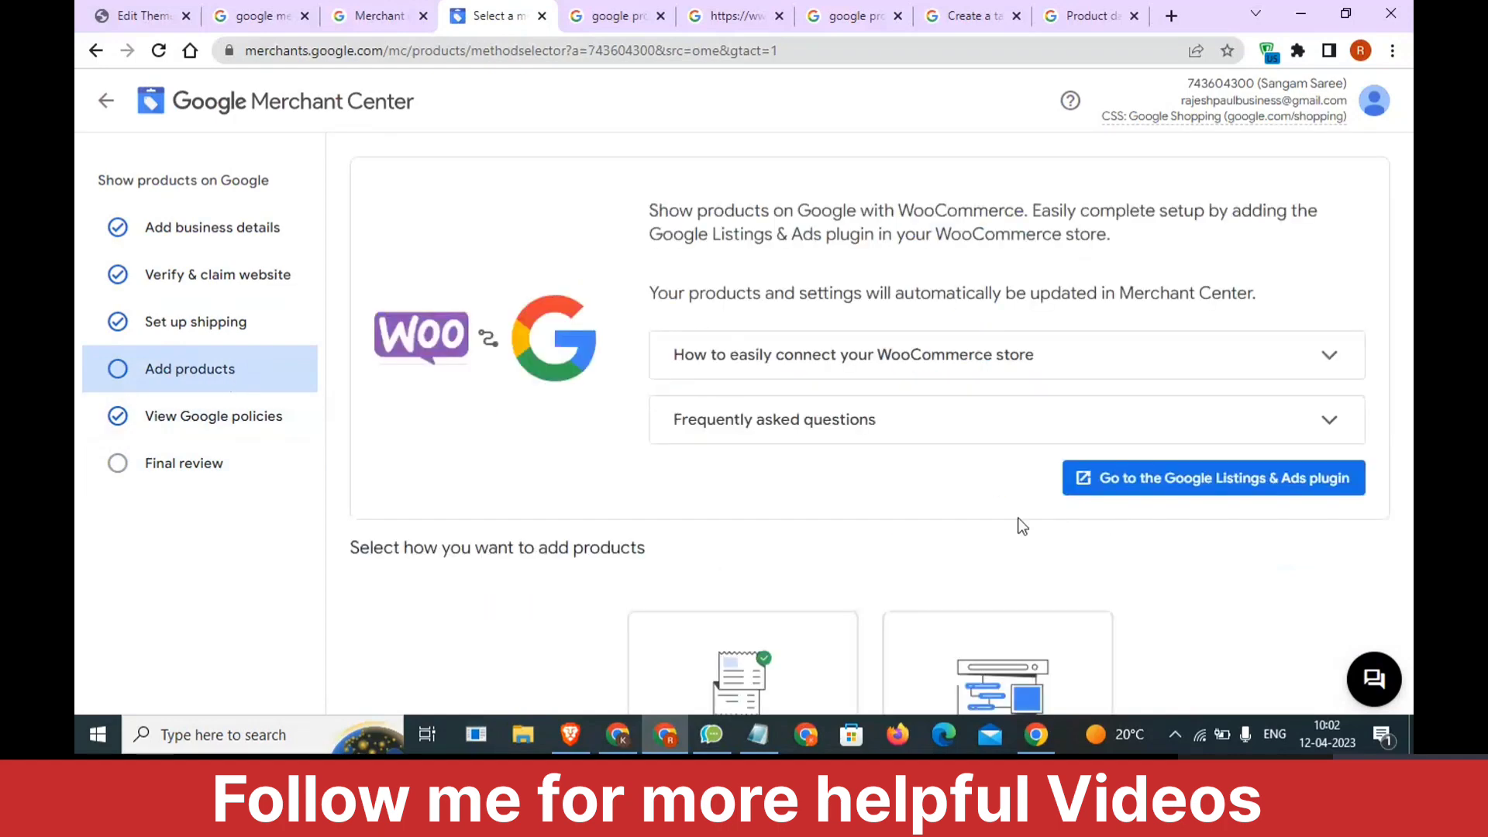
key(ctrl+minus)
key(ctrl+minus)
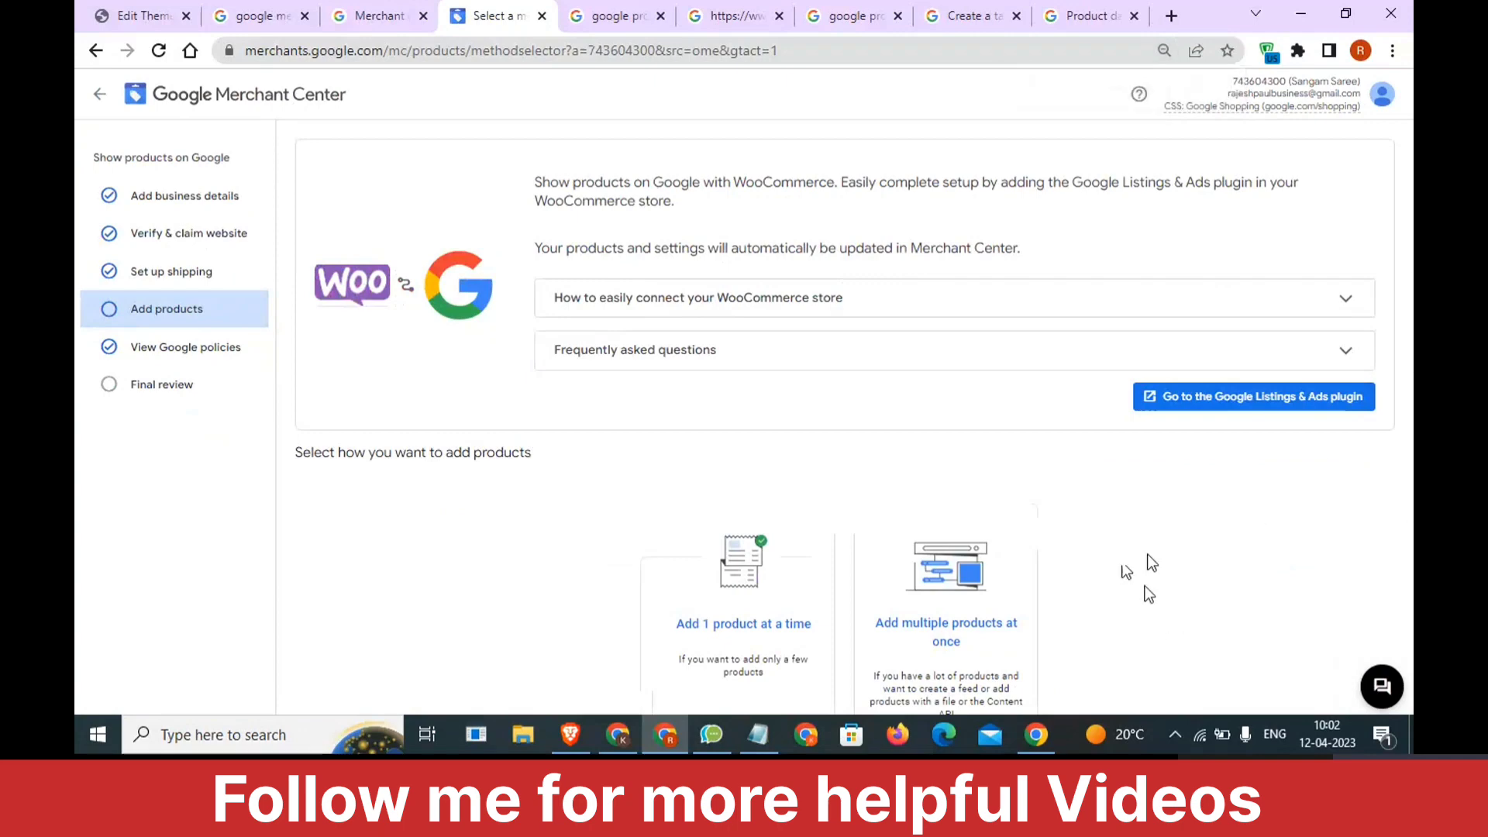
click(167, 384)
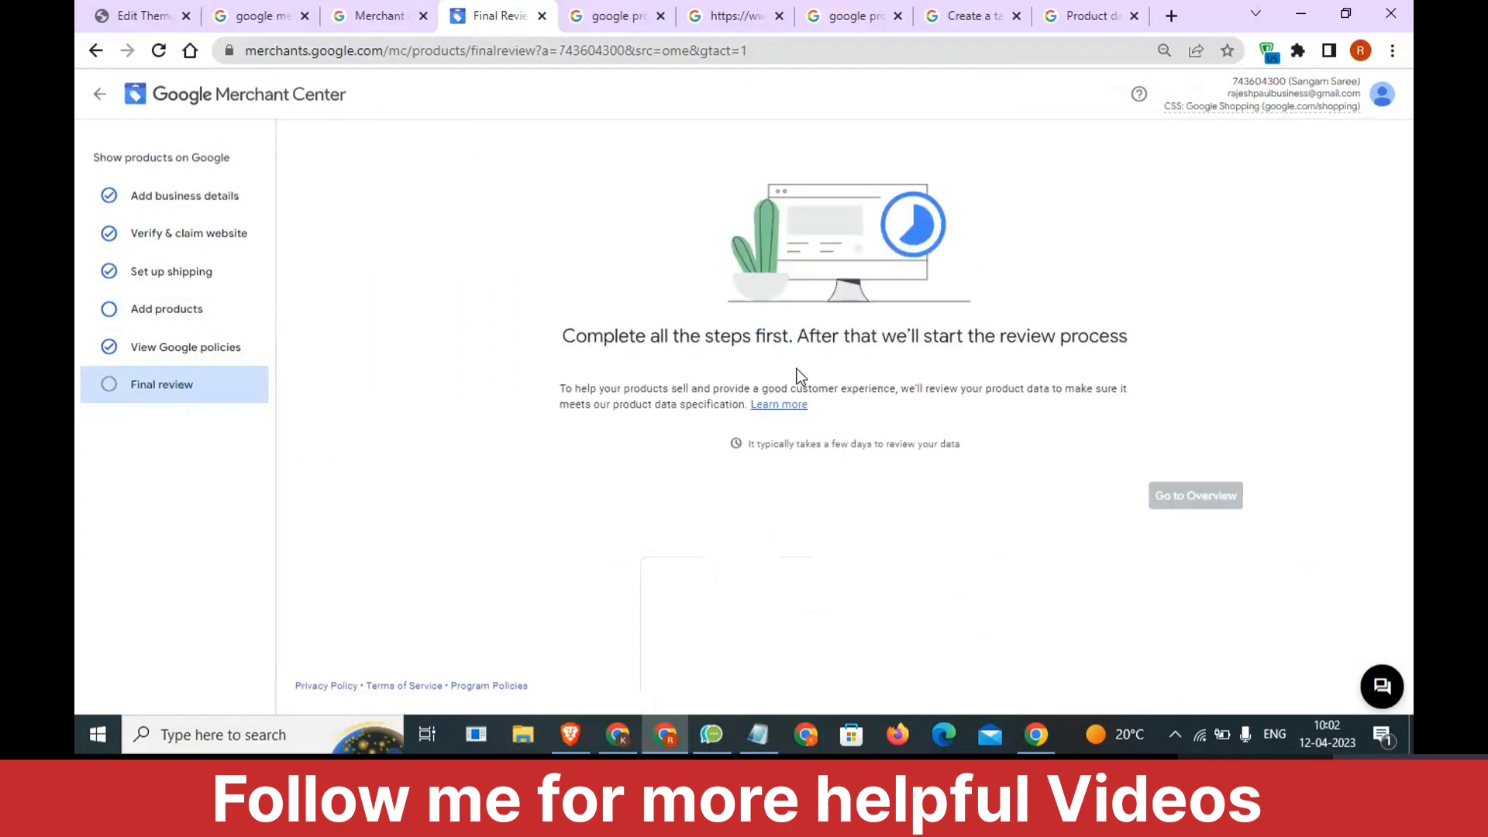
click(1218, 503)
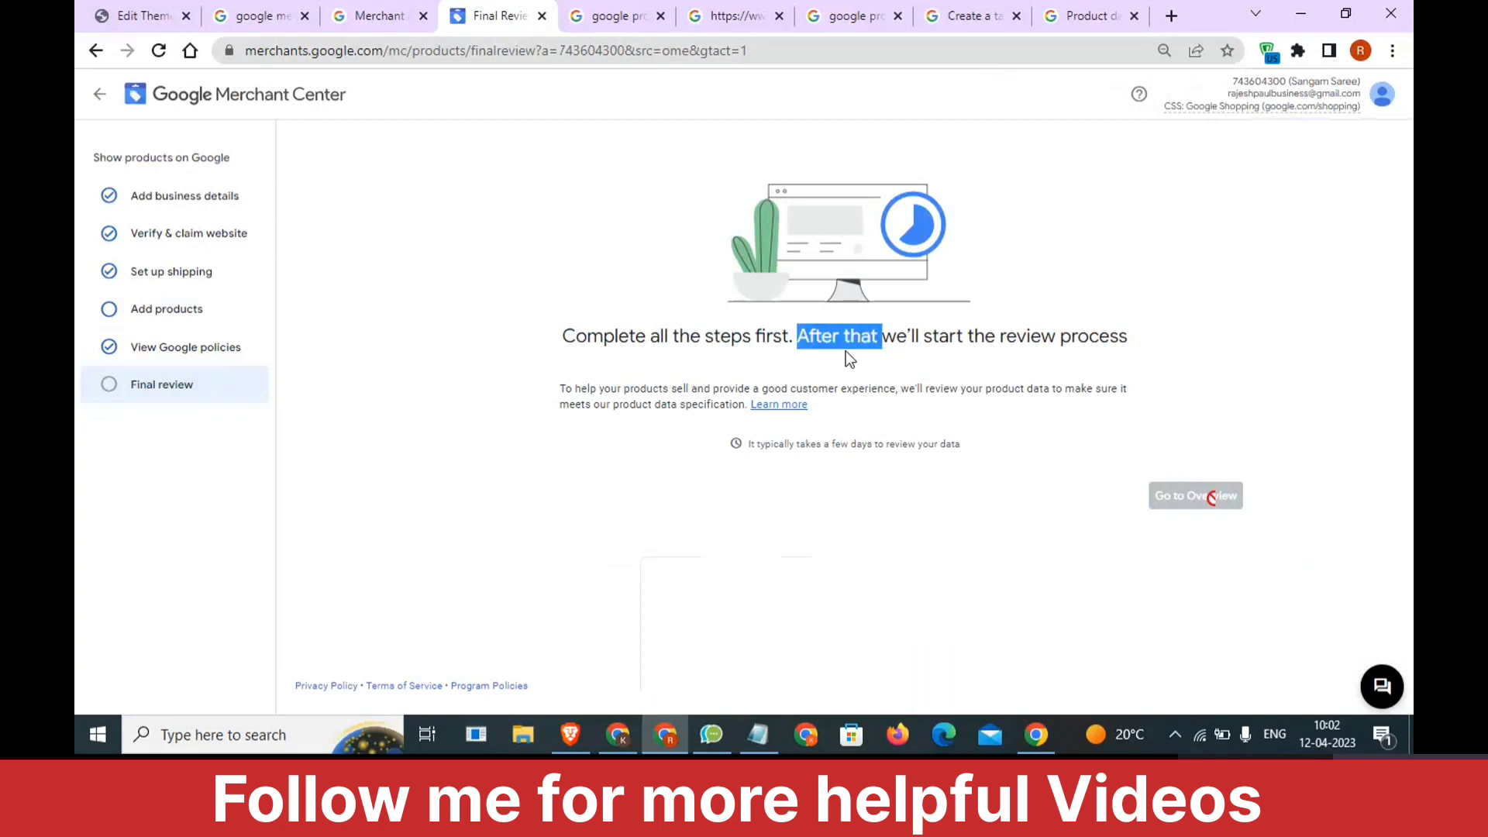
- Trim the address to merchants.google.com to load the Overview dashboard
drag(439, 50, 1375, 179)
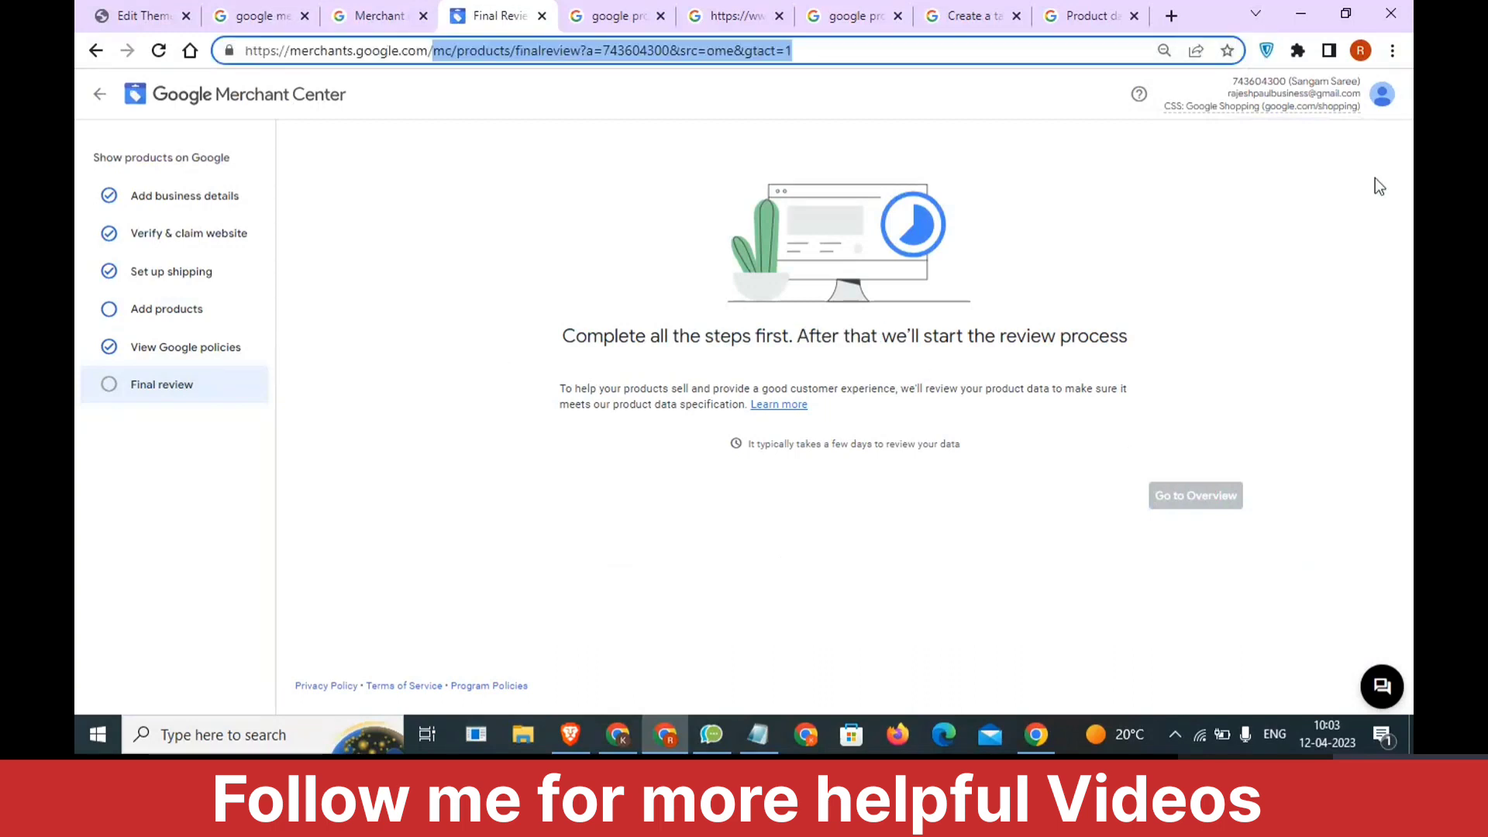
key(BackSpace)
key(Return)
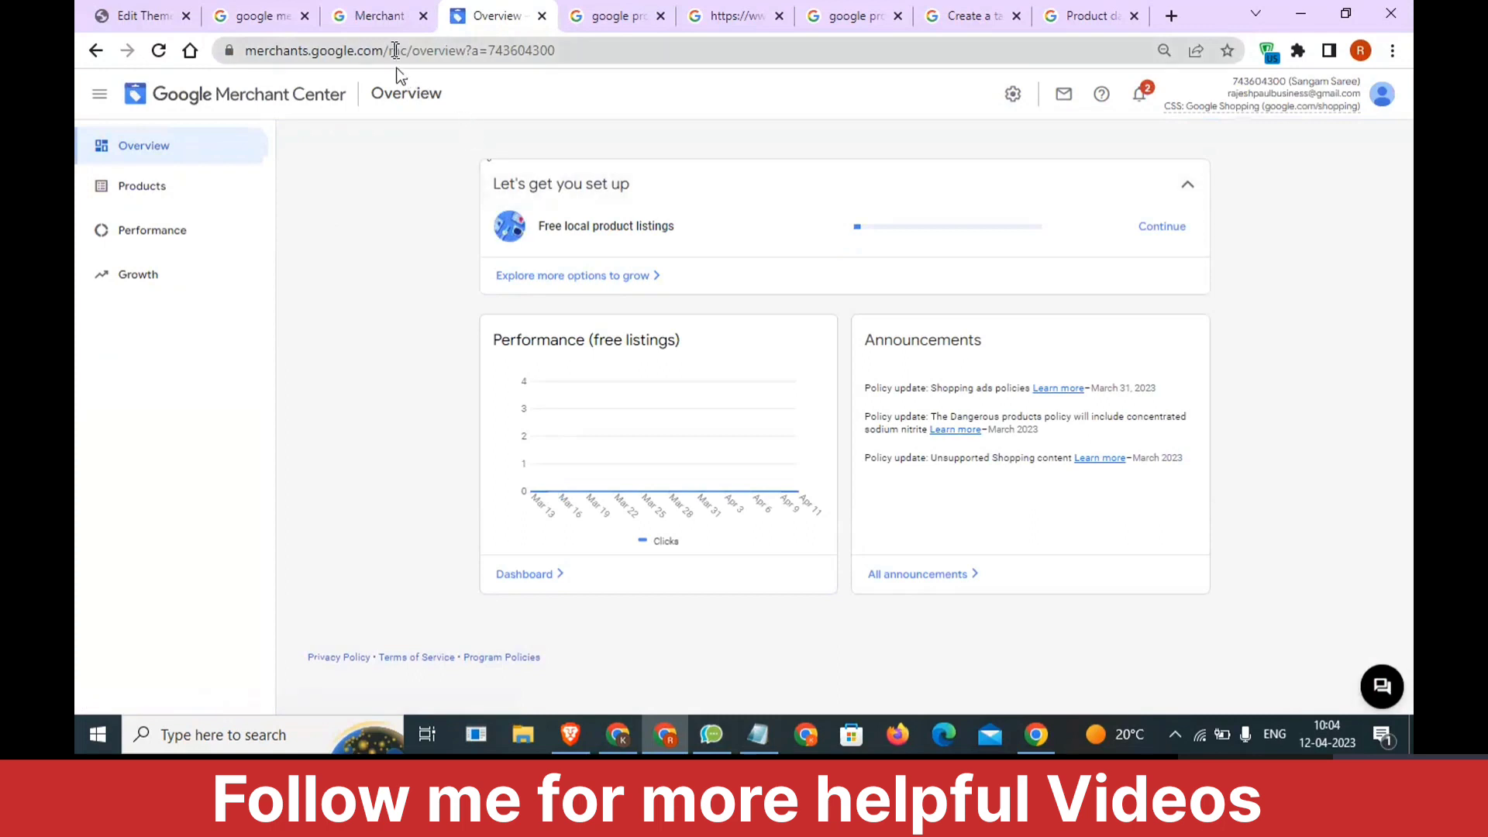
drag(392, 51, 1028, 17)
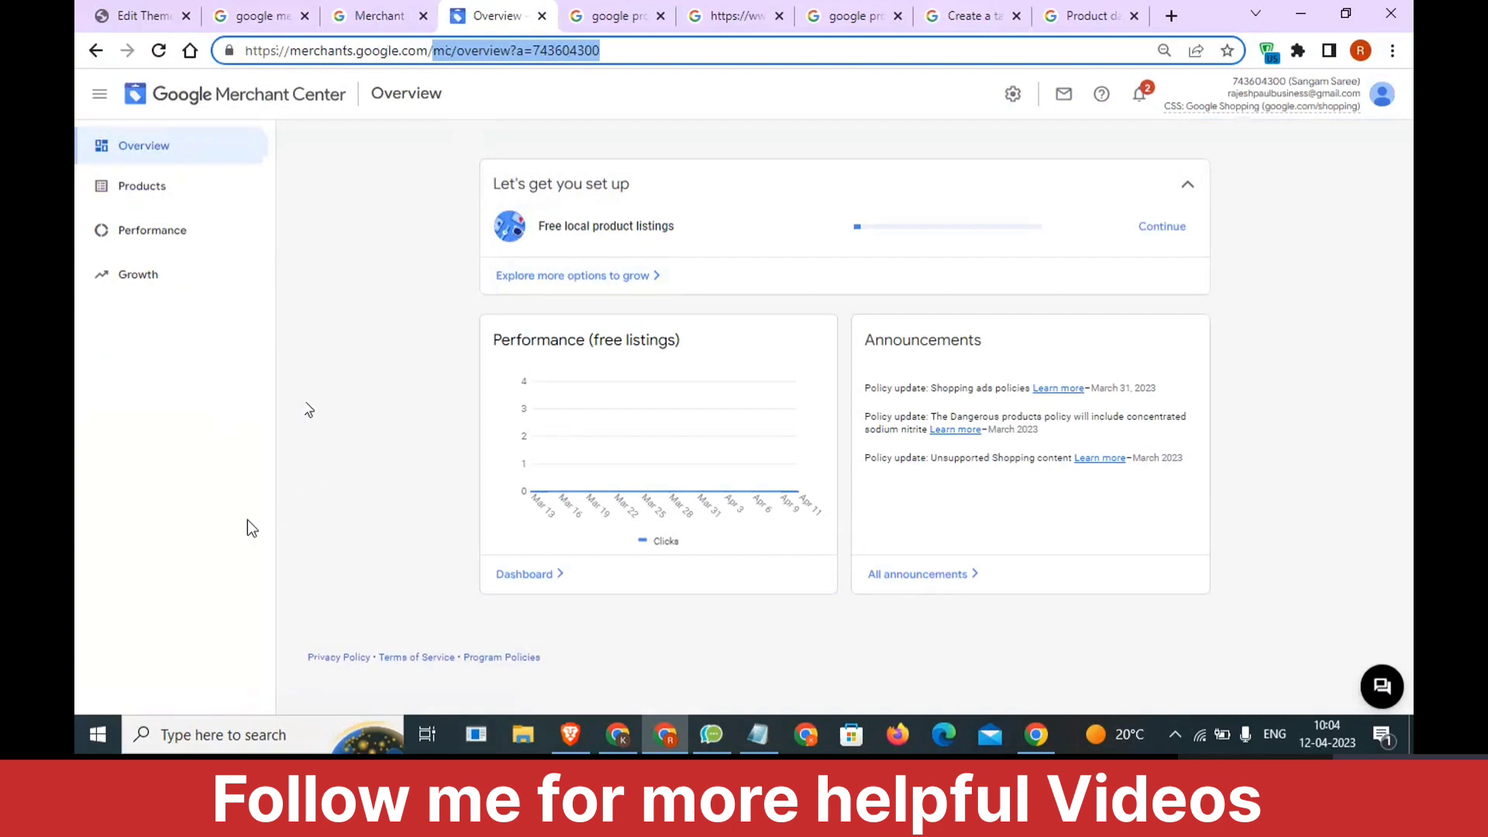
click(172, 189)
click(171, 254)
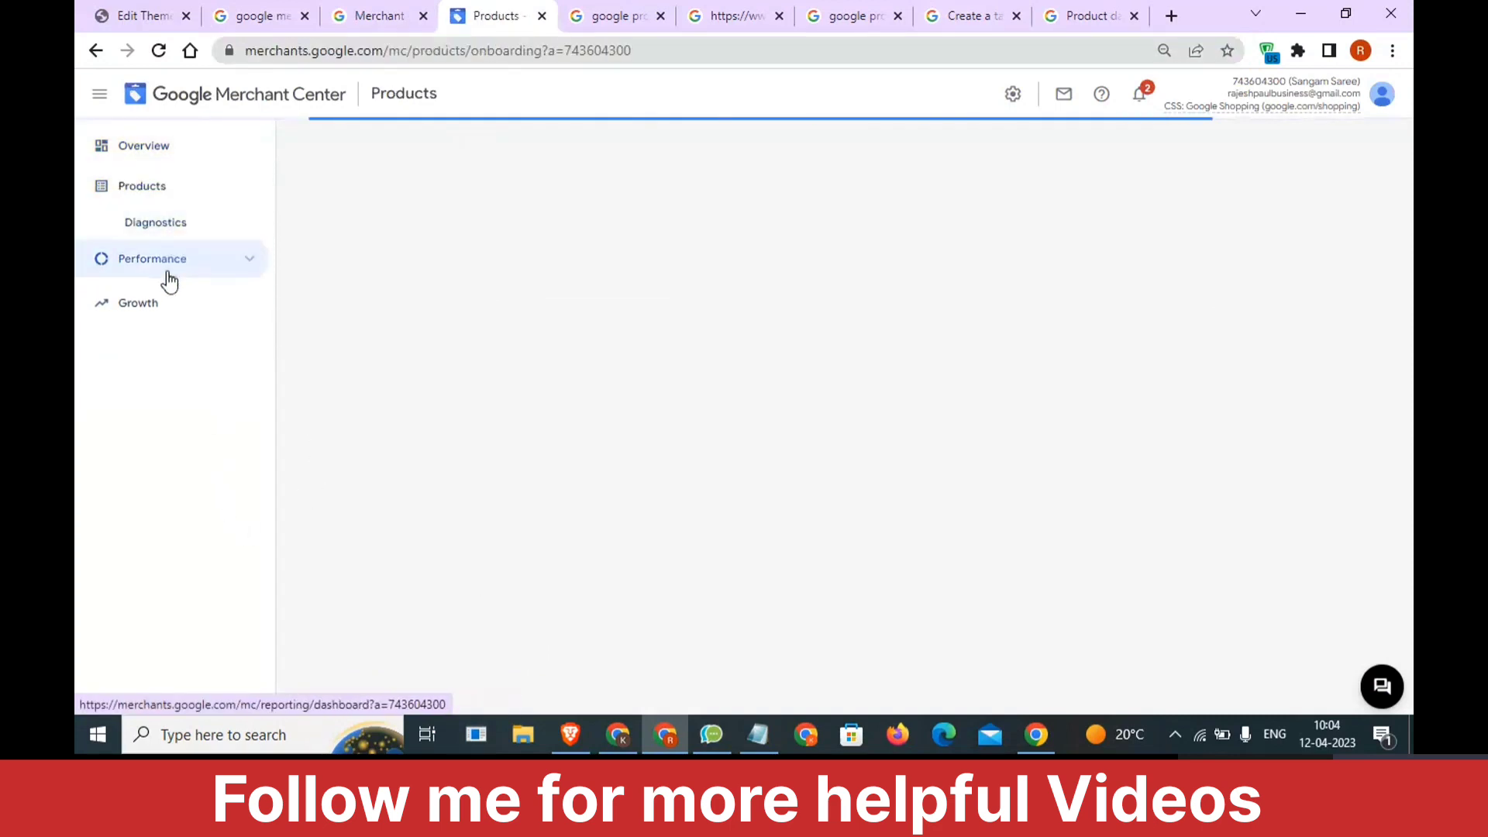
click(166, 335)
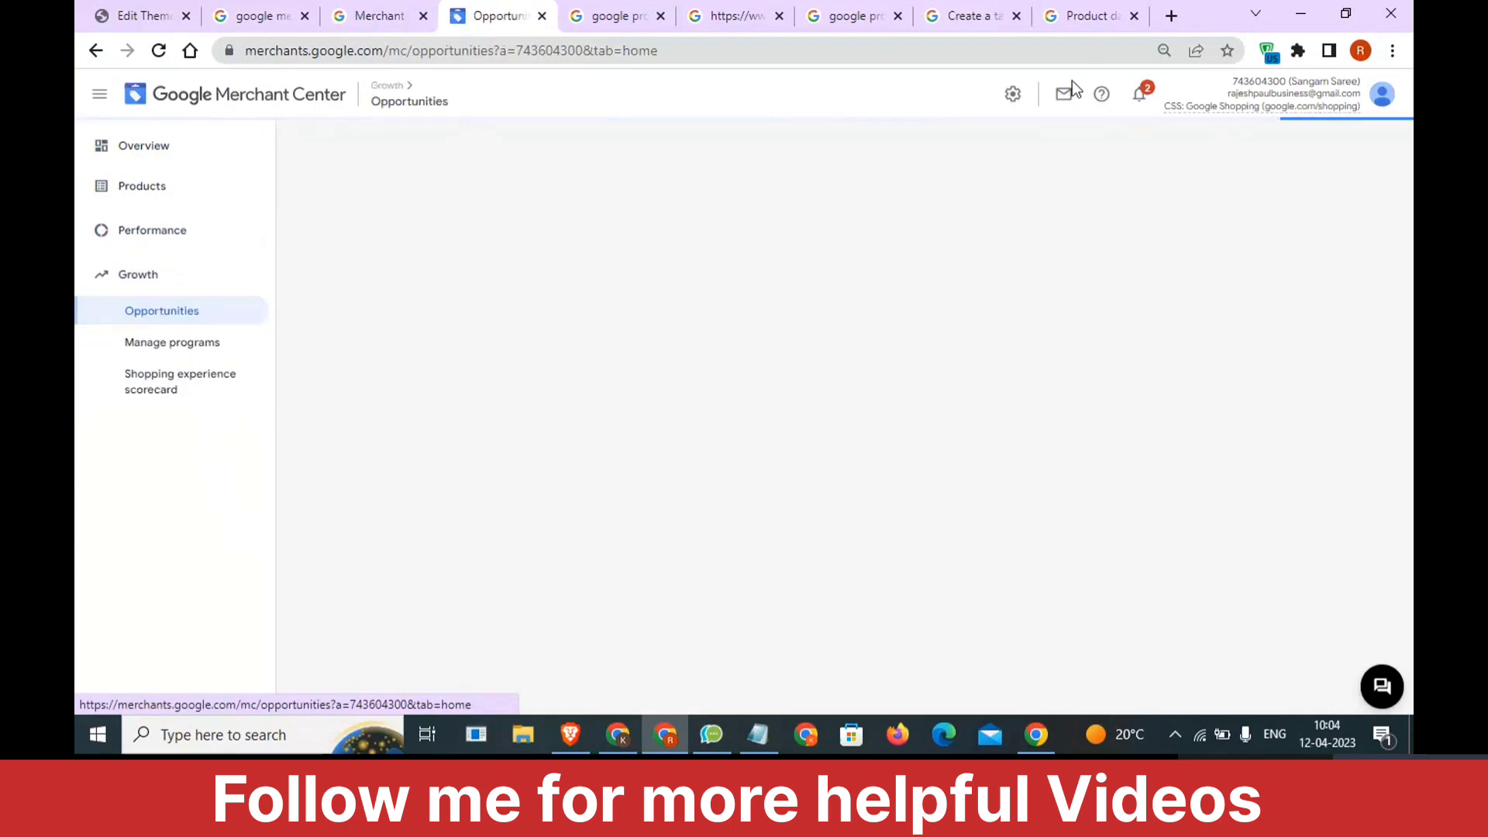
click(1017, 100)
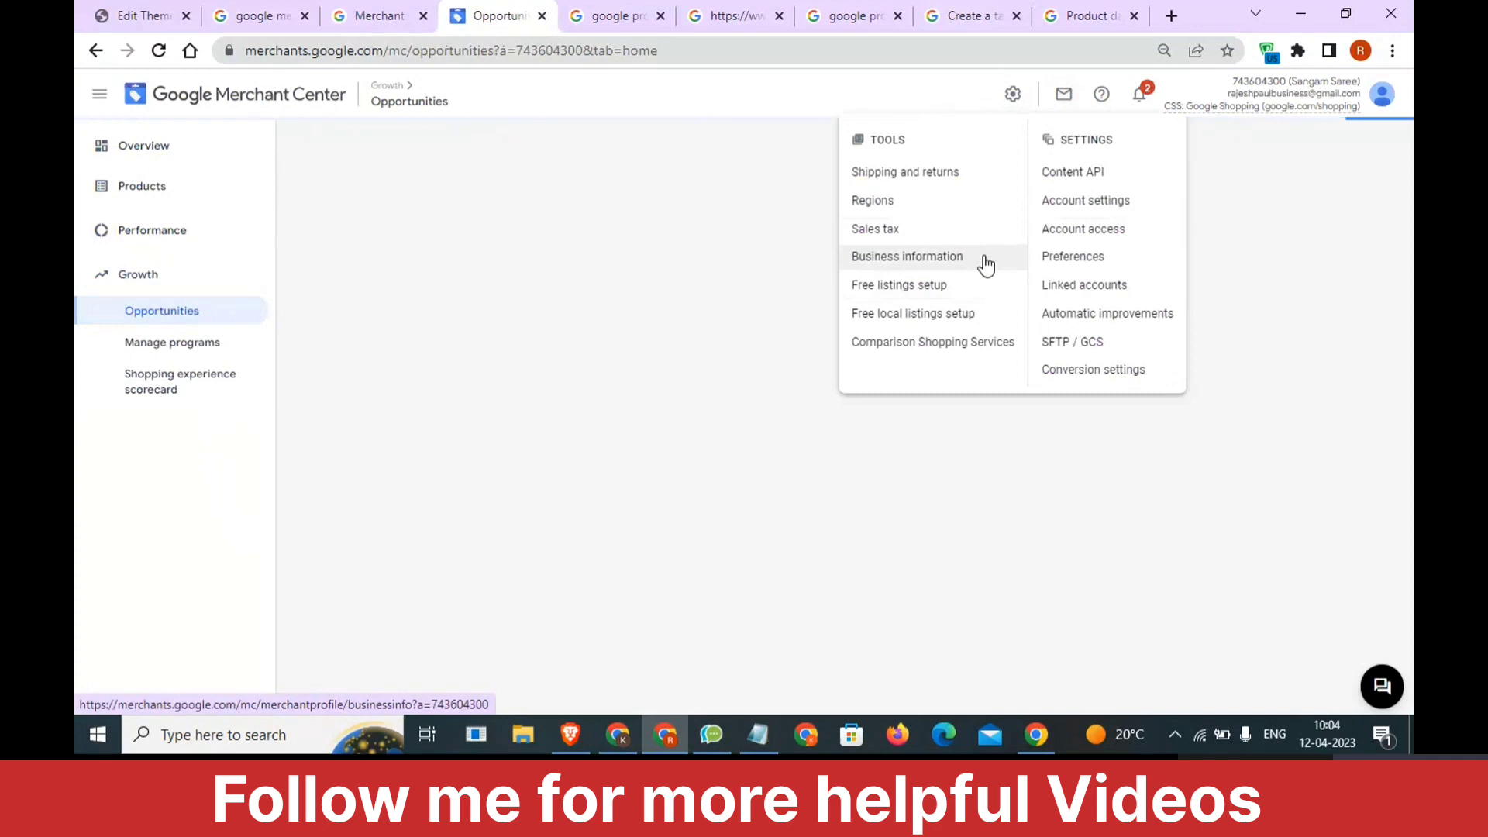
click(435, 361)
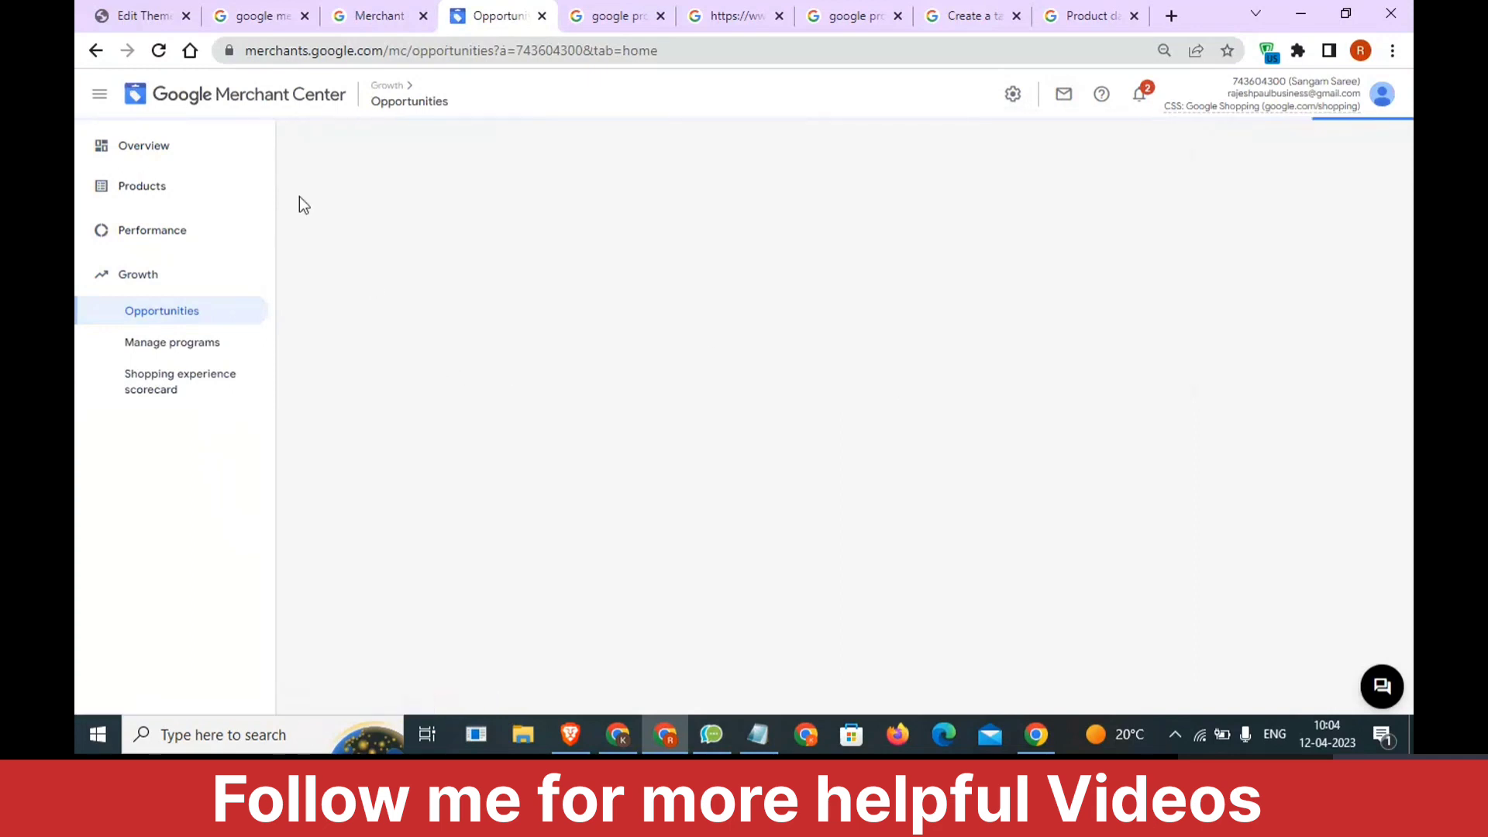
click(169, 147)
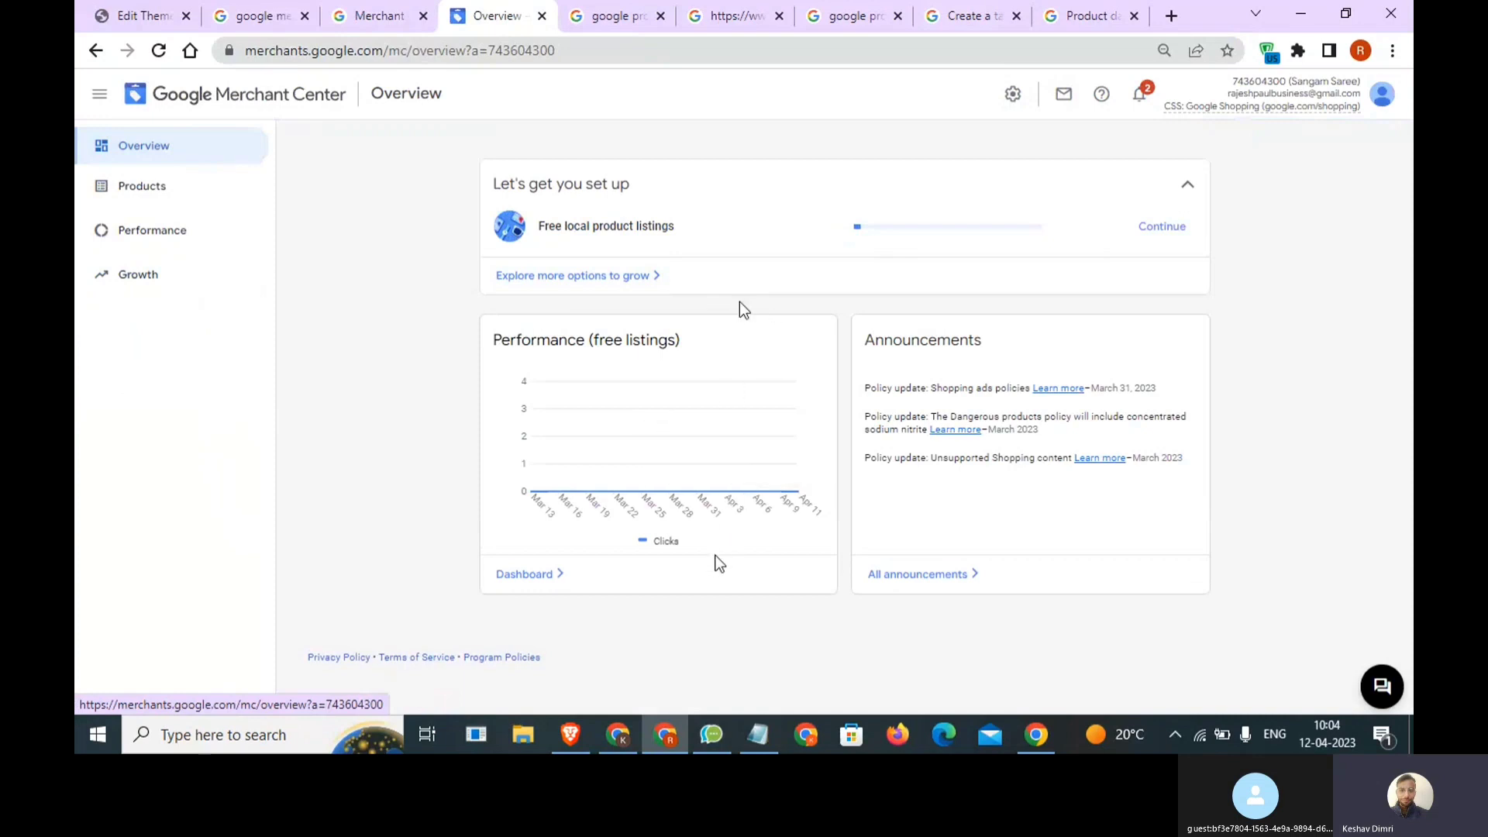
- Add 'Transit & Order Handling' and 'google' lines to the Notepad notes, then return to Overview
click(758, 735)
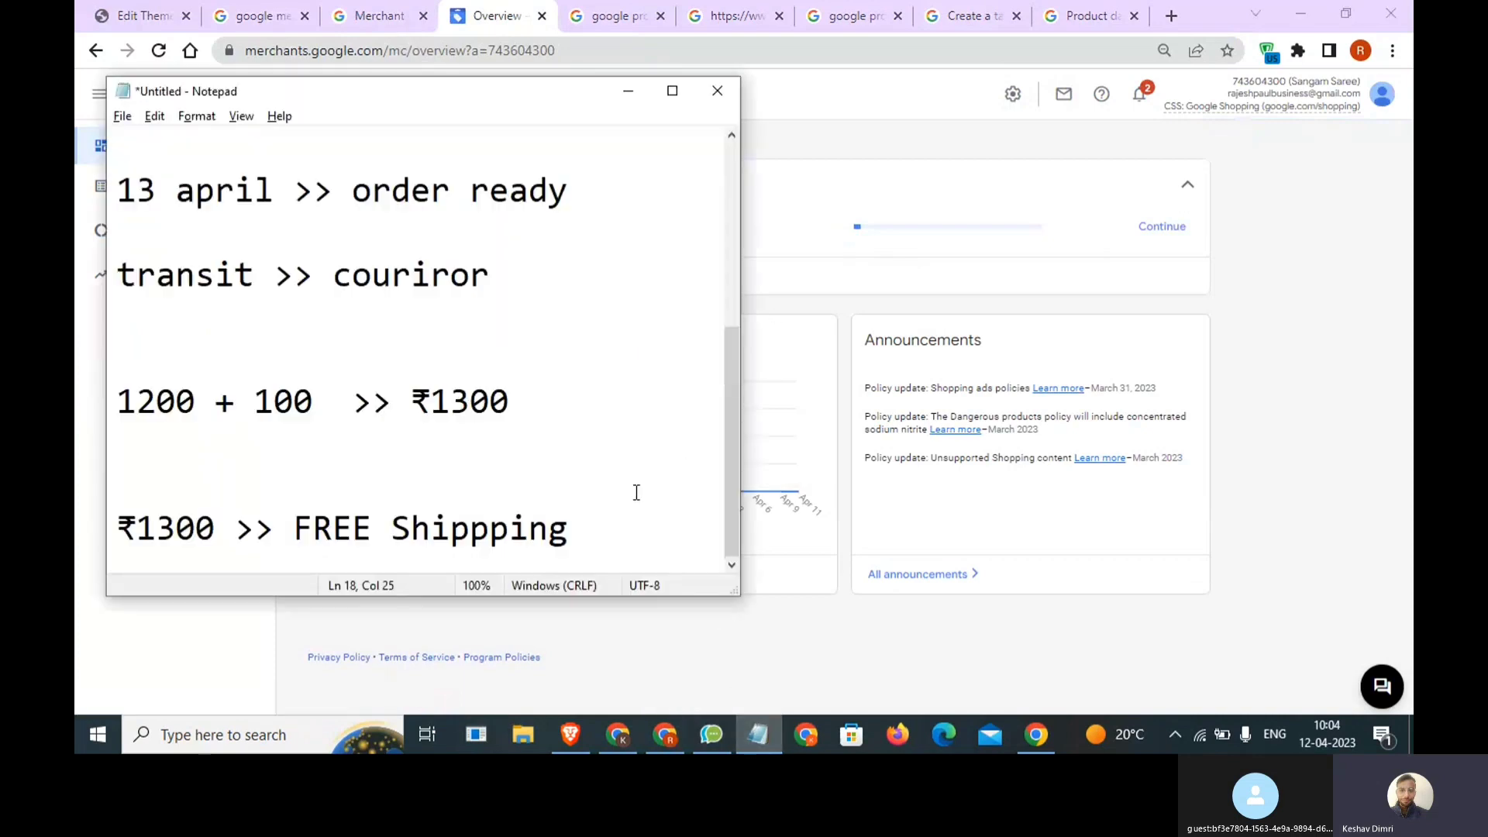
key(Return)
key(Return)
key(Return)
key(Return)
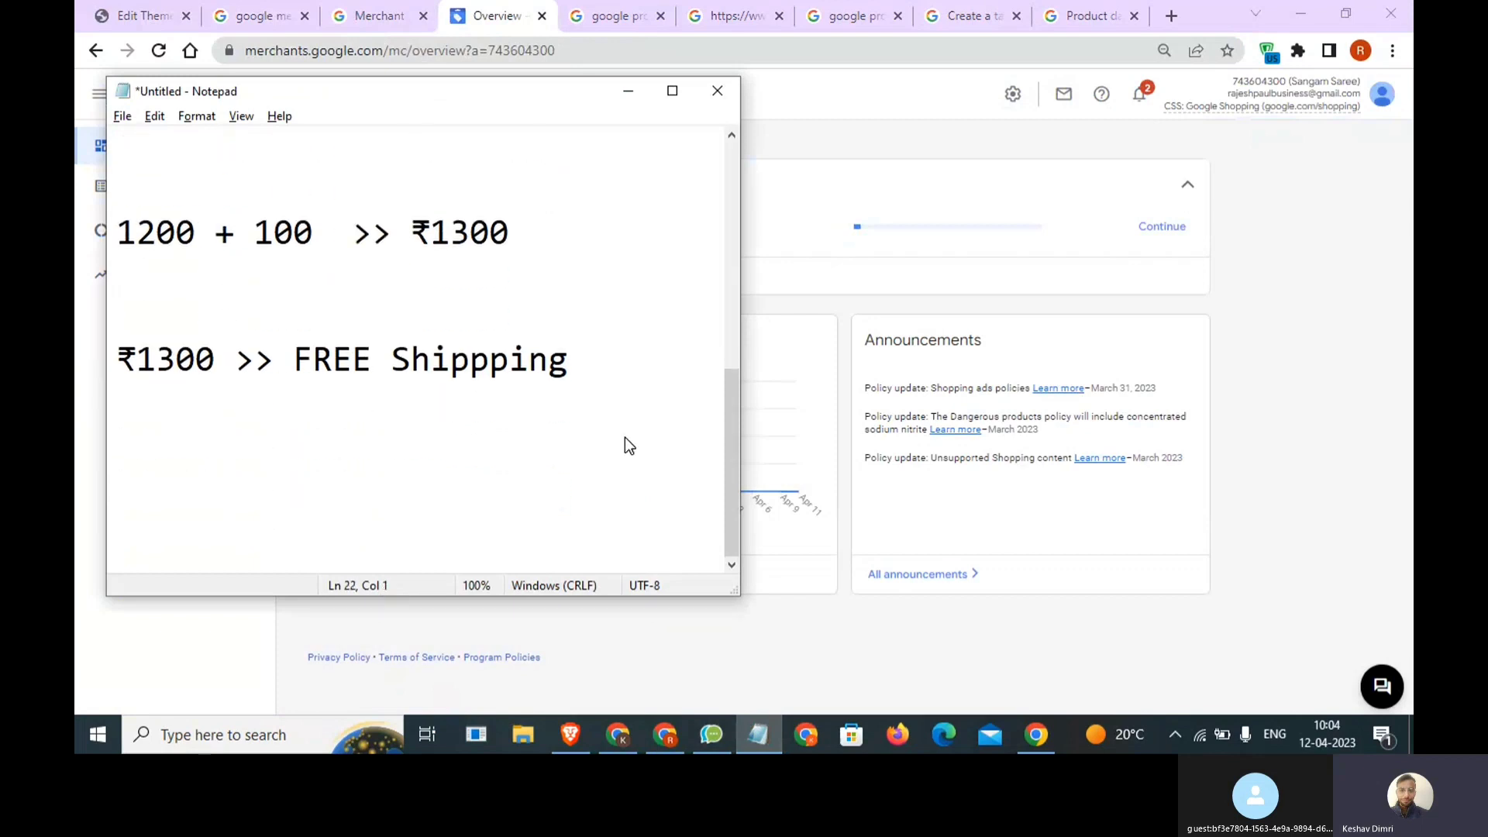
drag(607, 358, 178, 361)
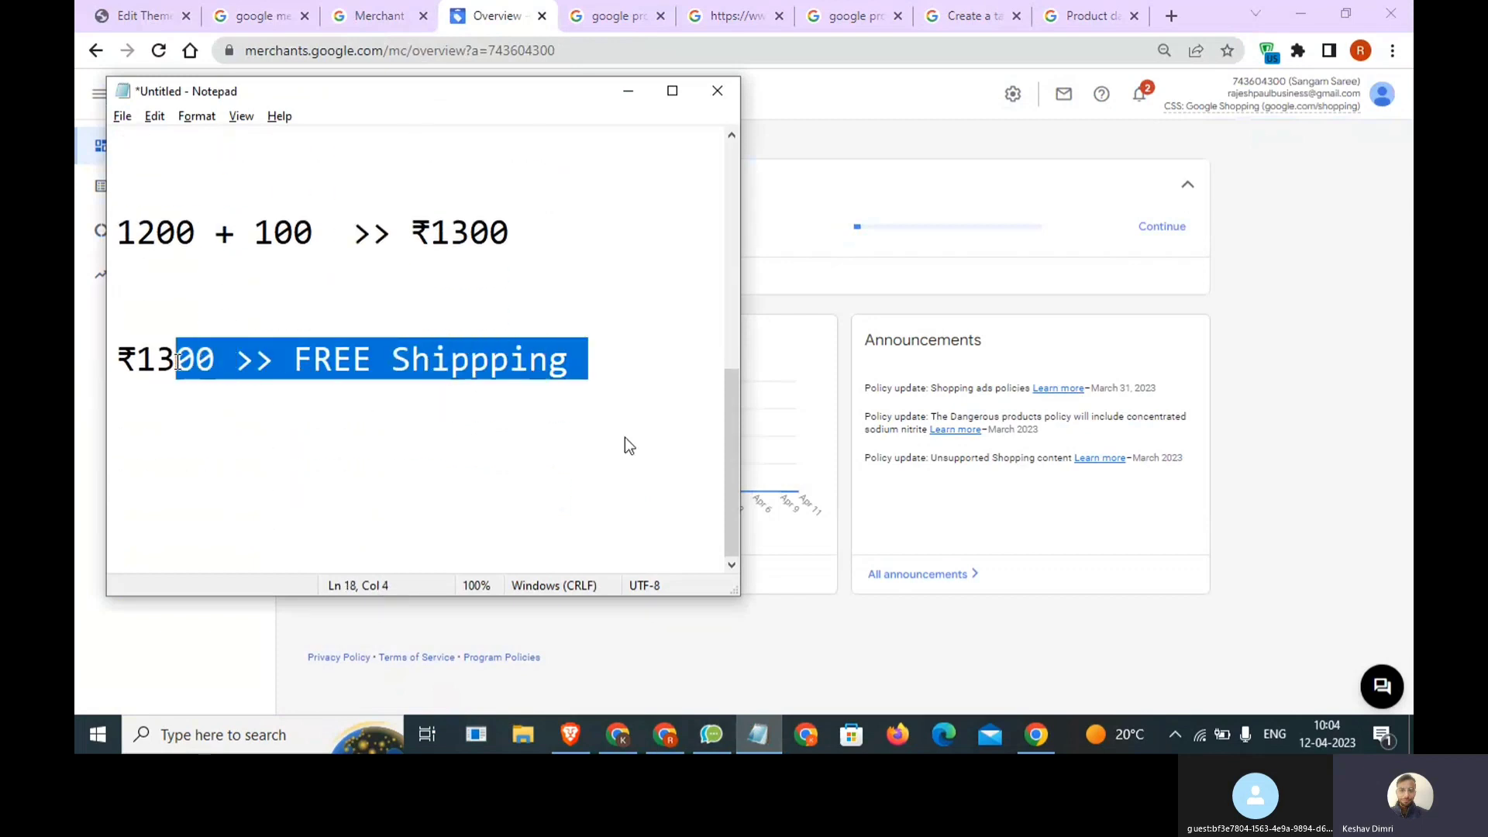
click(365, 490)
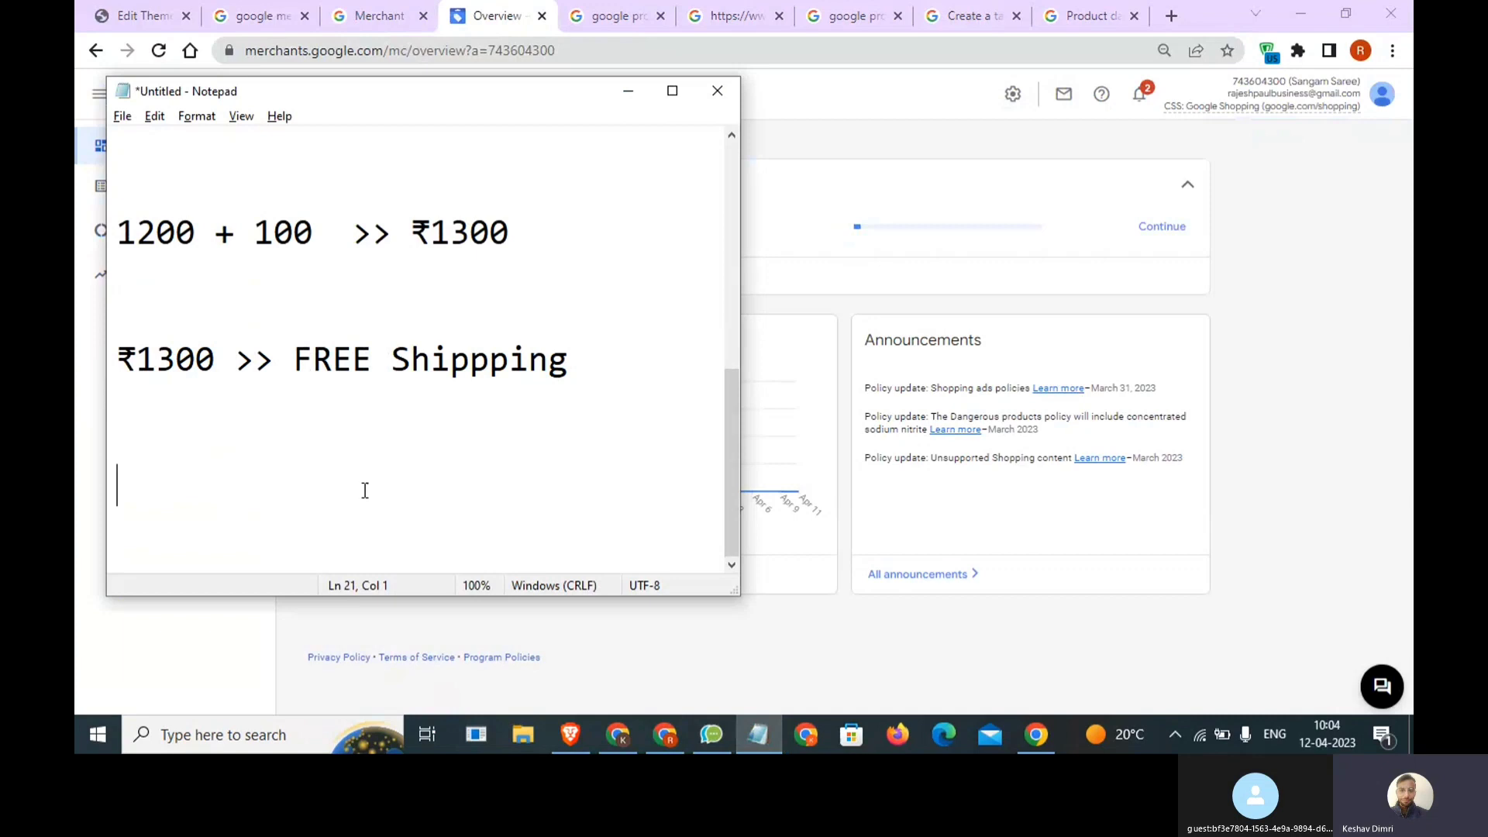
text(Transit )
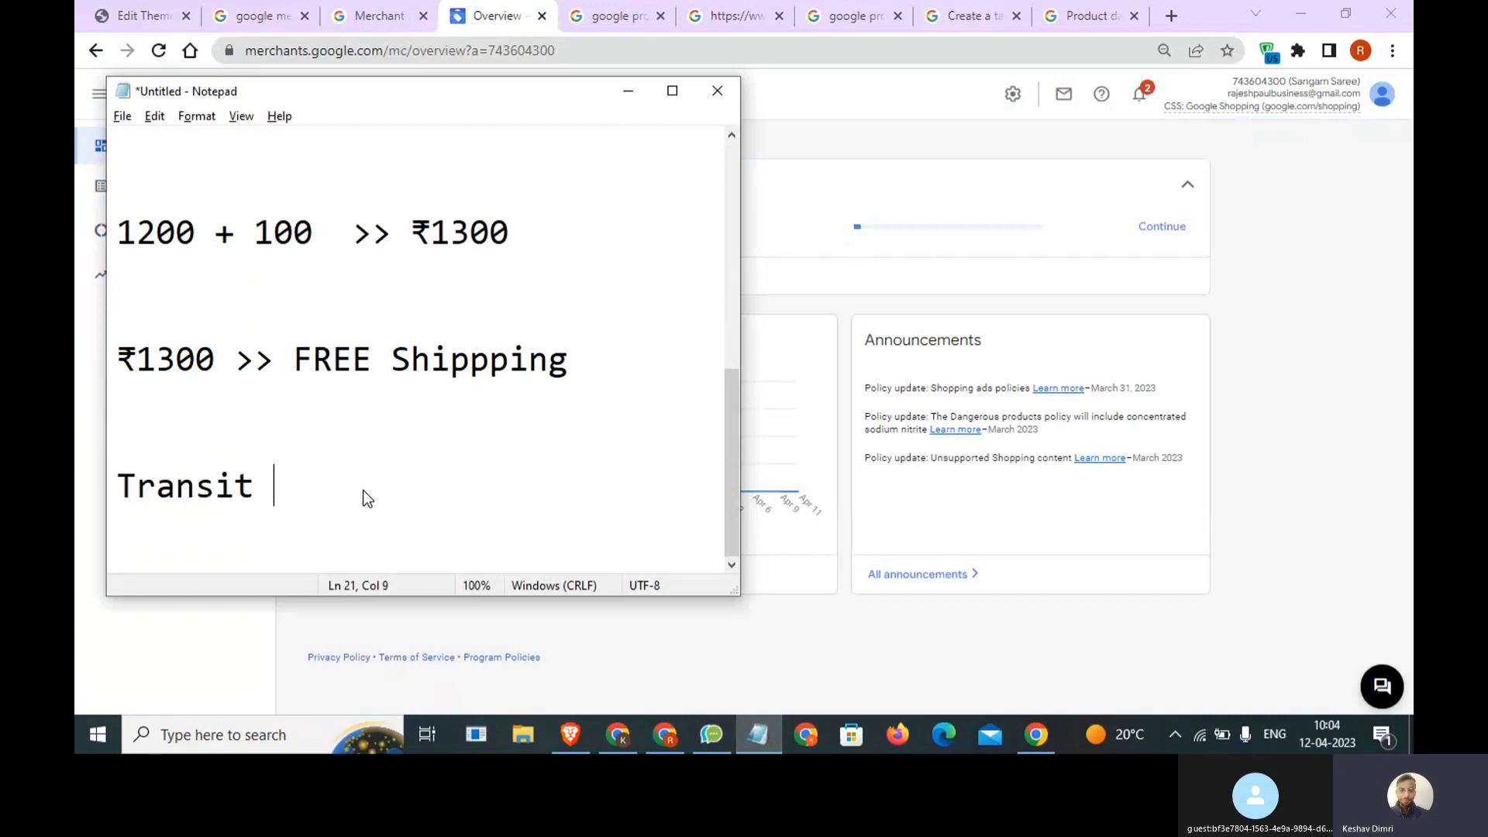
text(& Order )
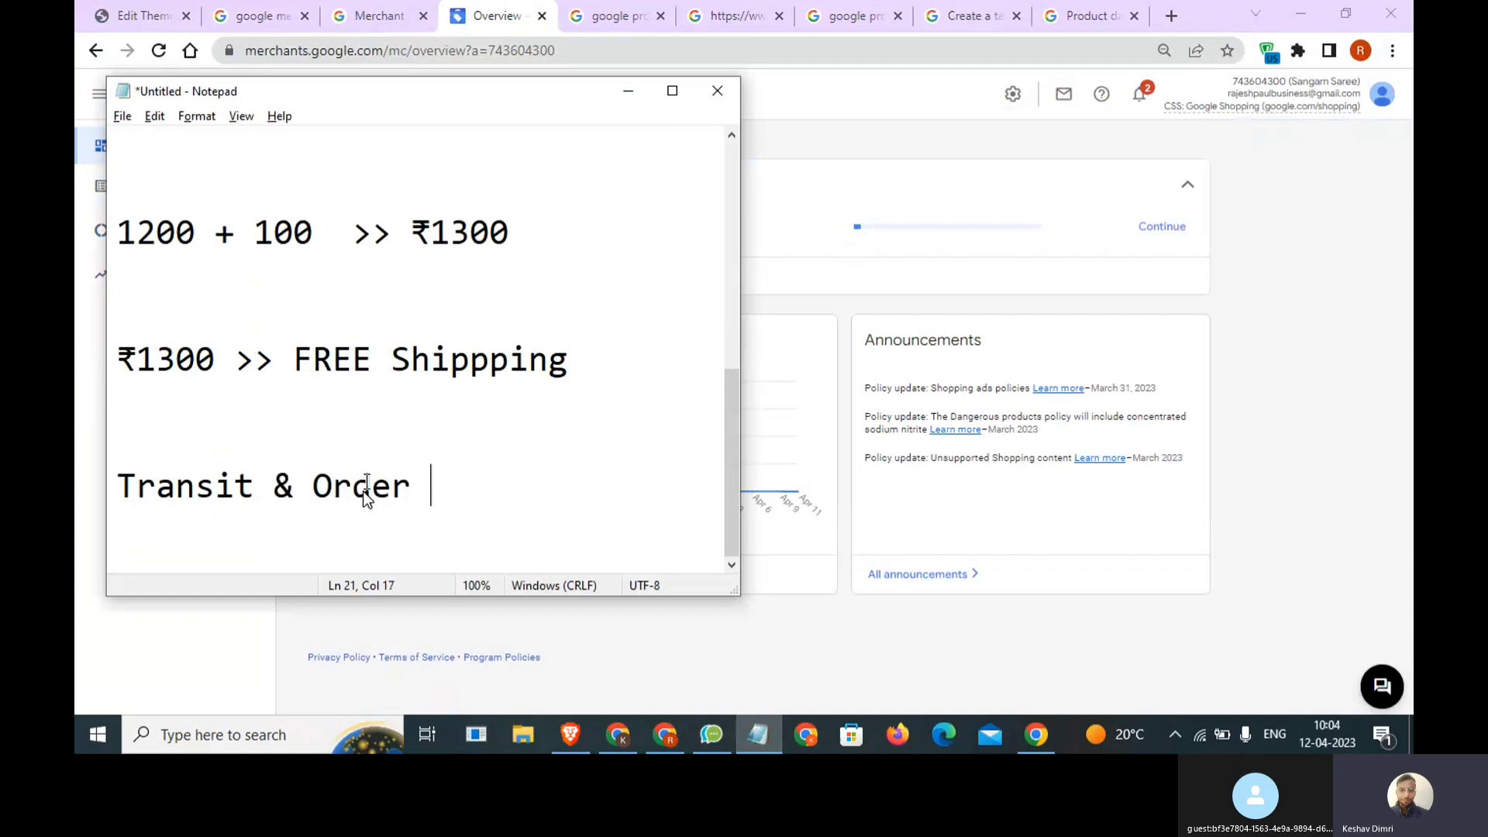
text(Handling)
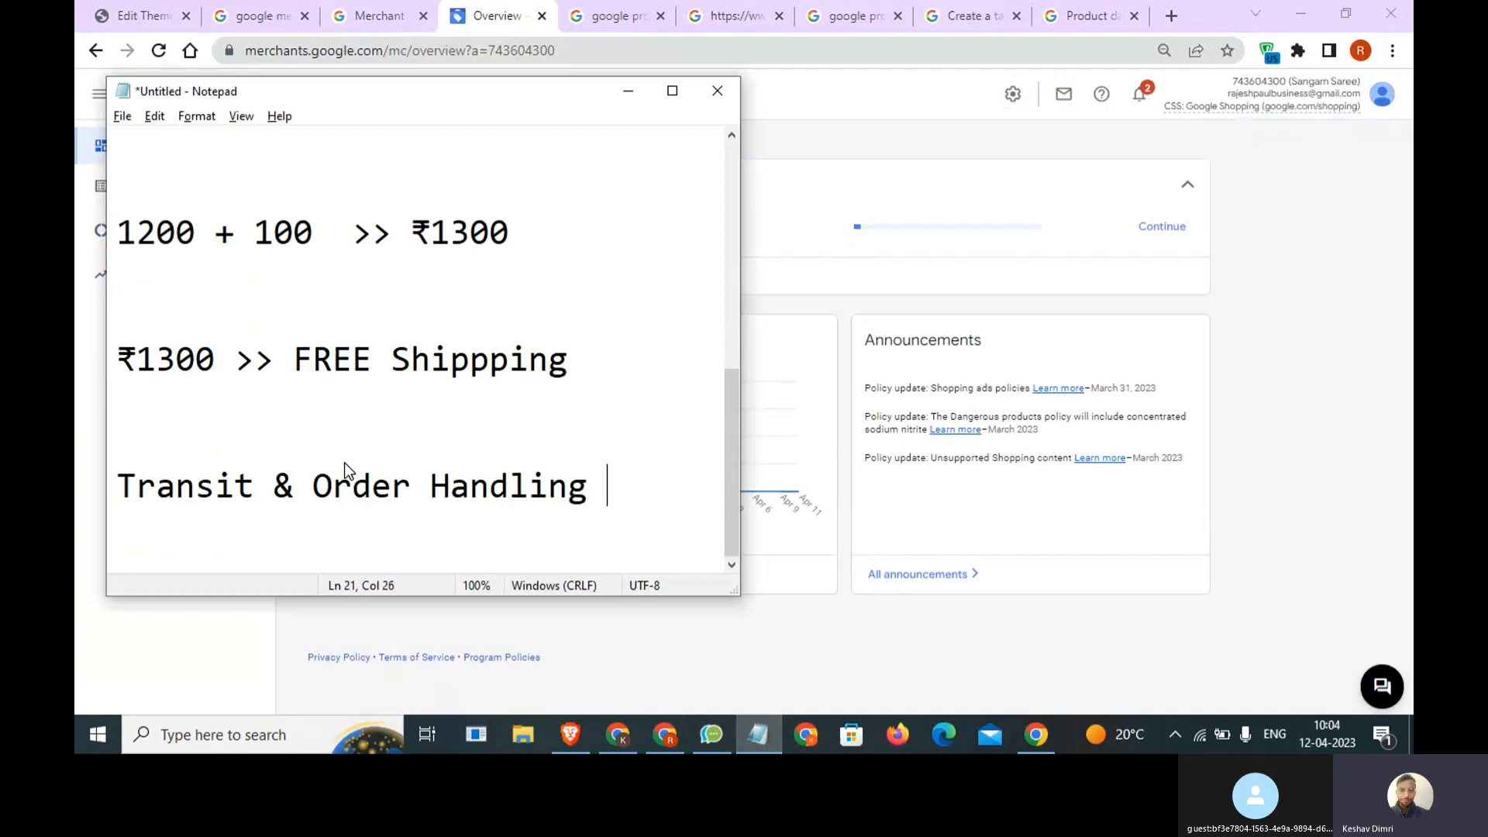
key(Return)
text(google)
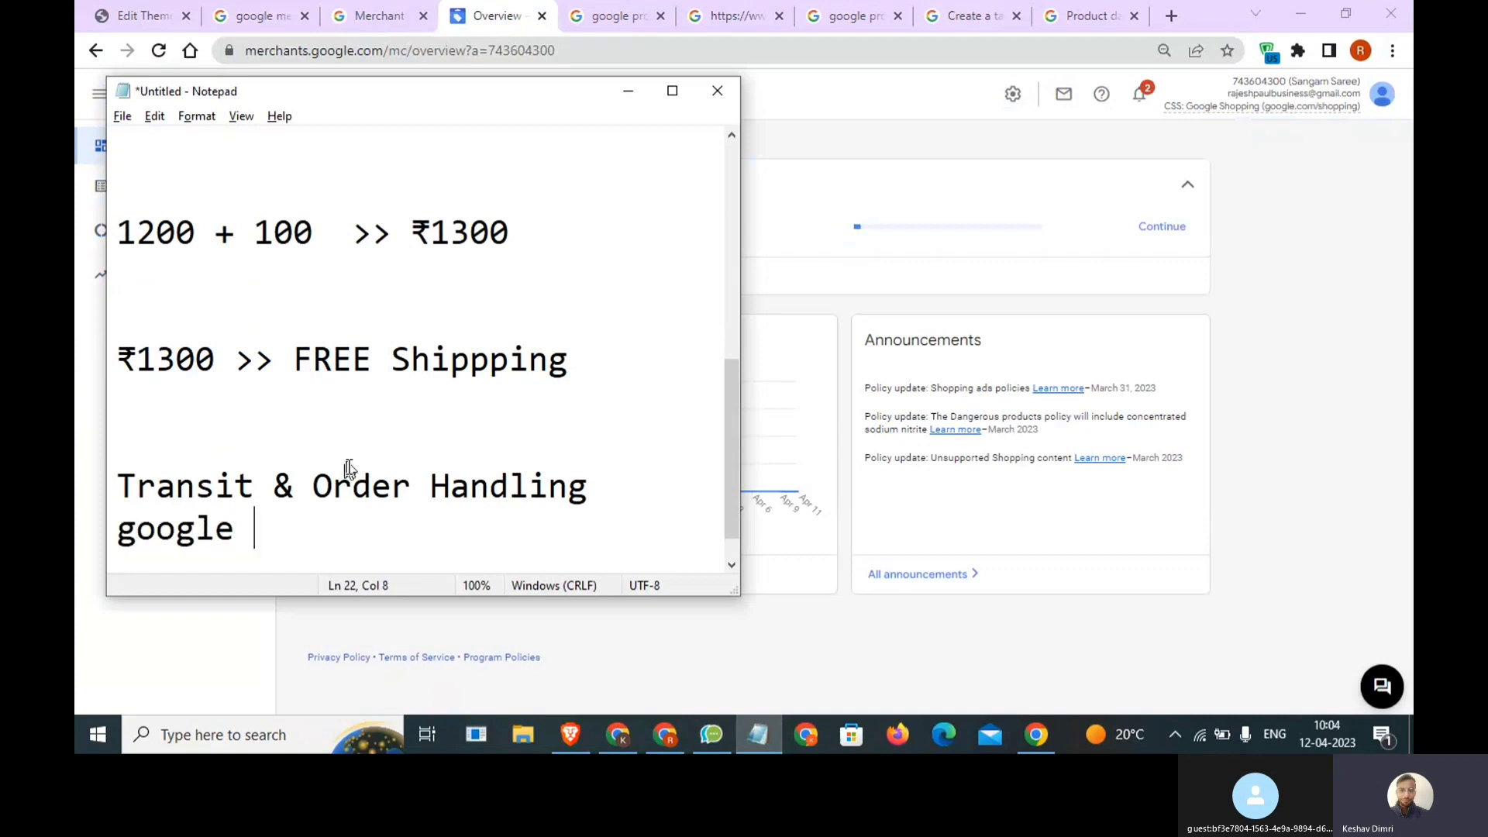
key(shift+Up)
key(shift+Home)
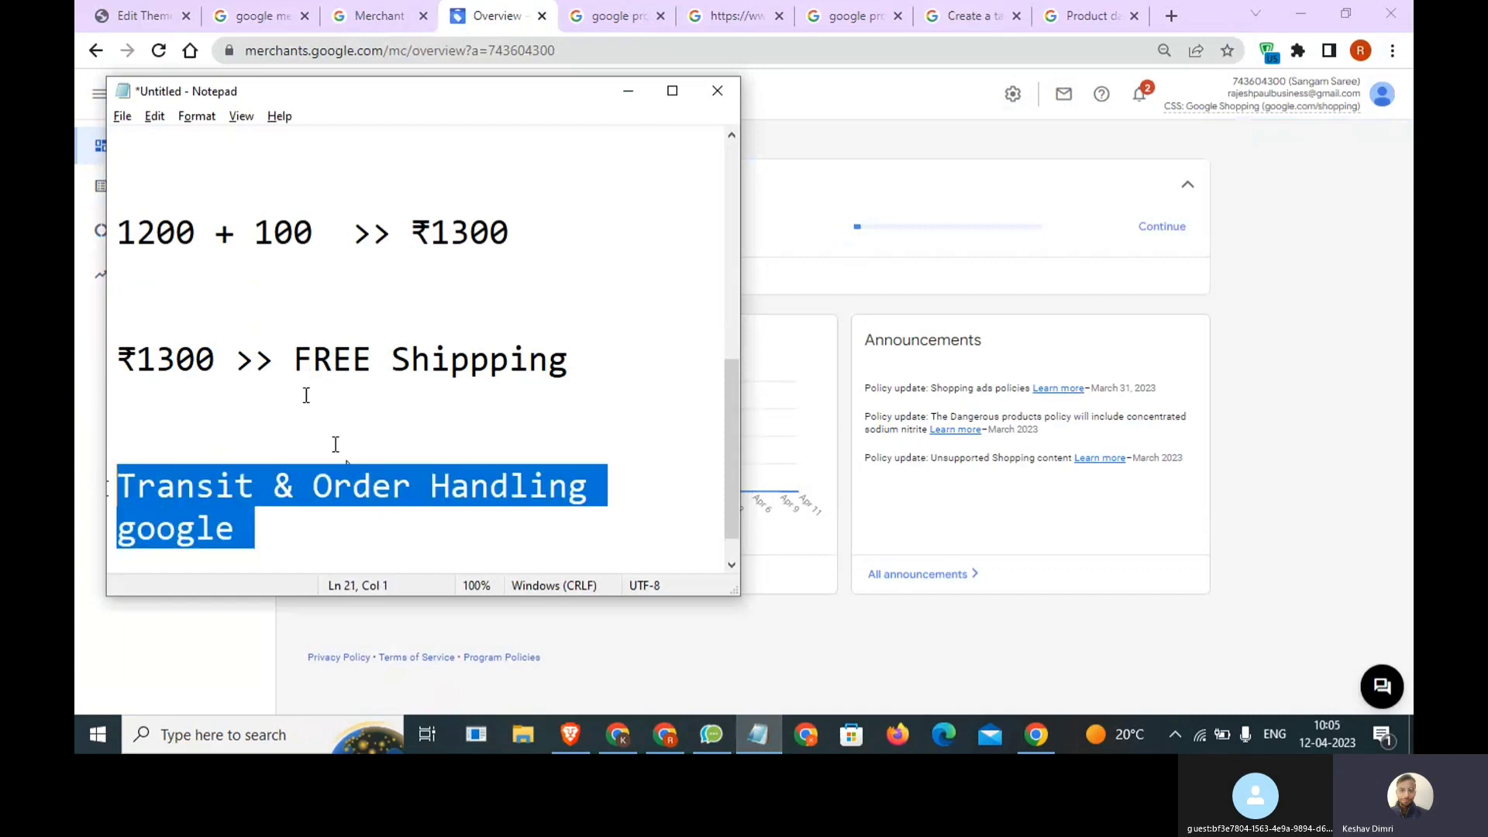
click(1156, 286)
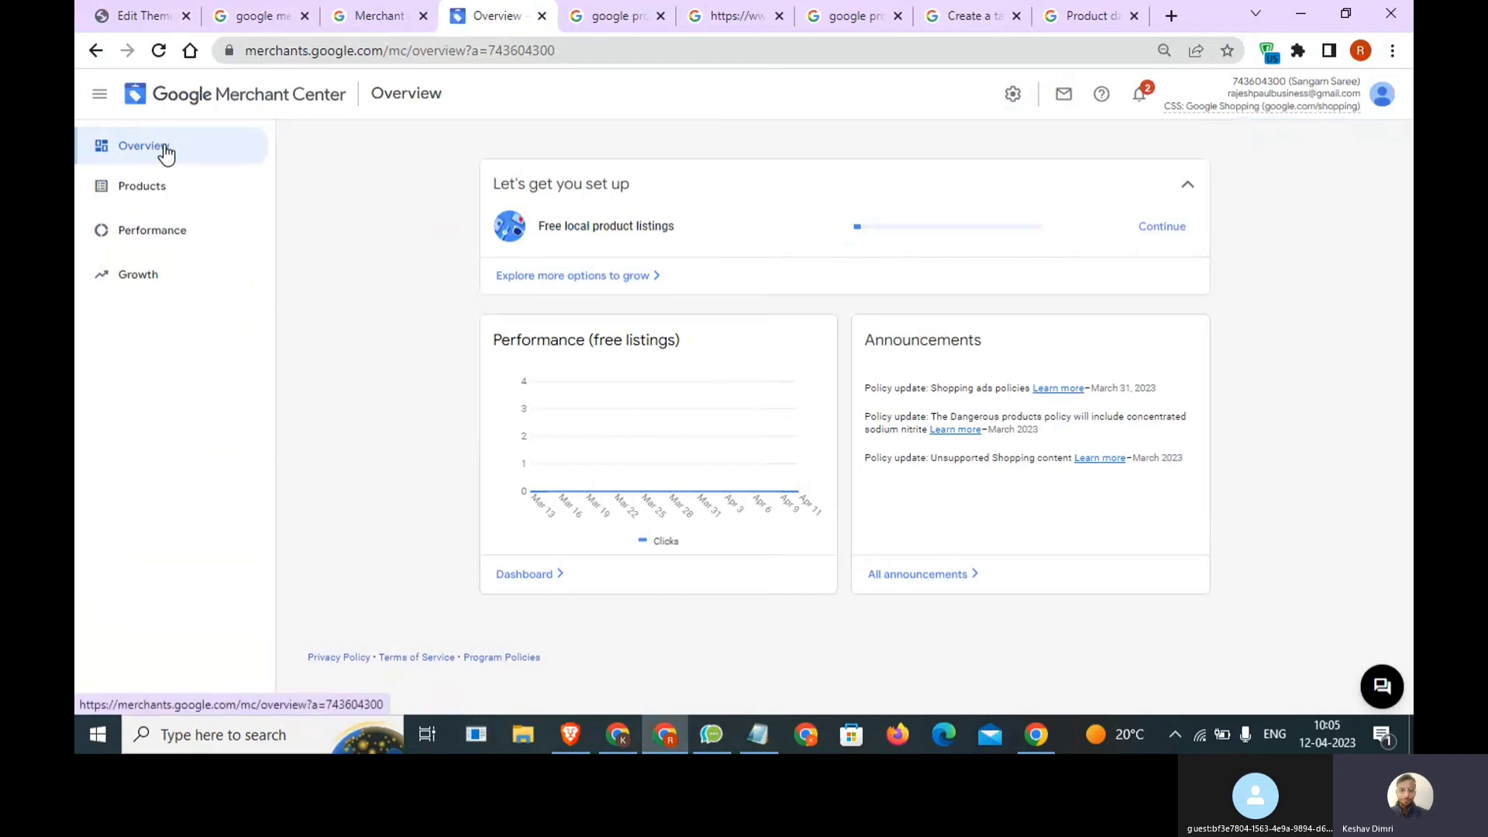
- Bring up the Classes document and select its 'Google Merchant Center Account Set up' heading
click(626, 751)
click(855, 335)
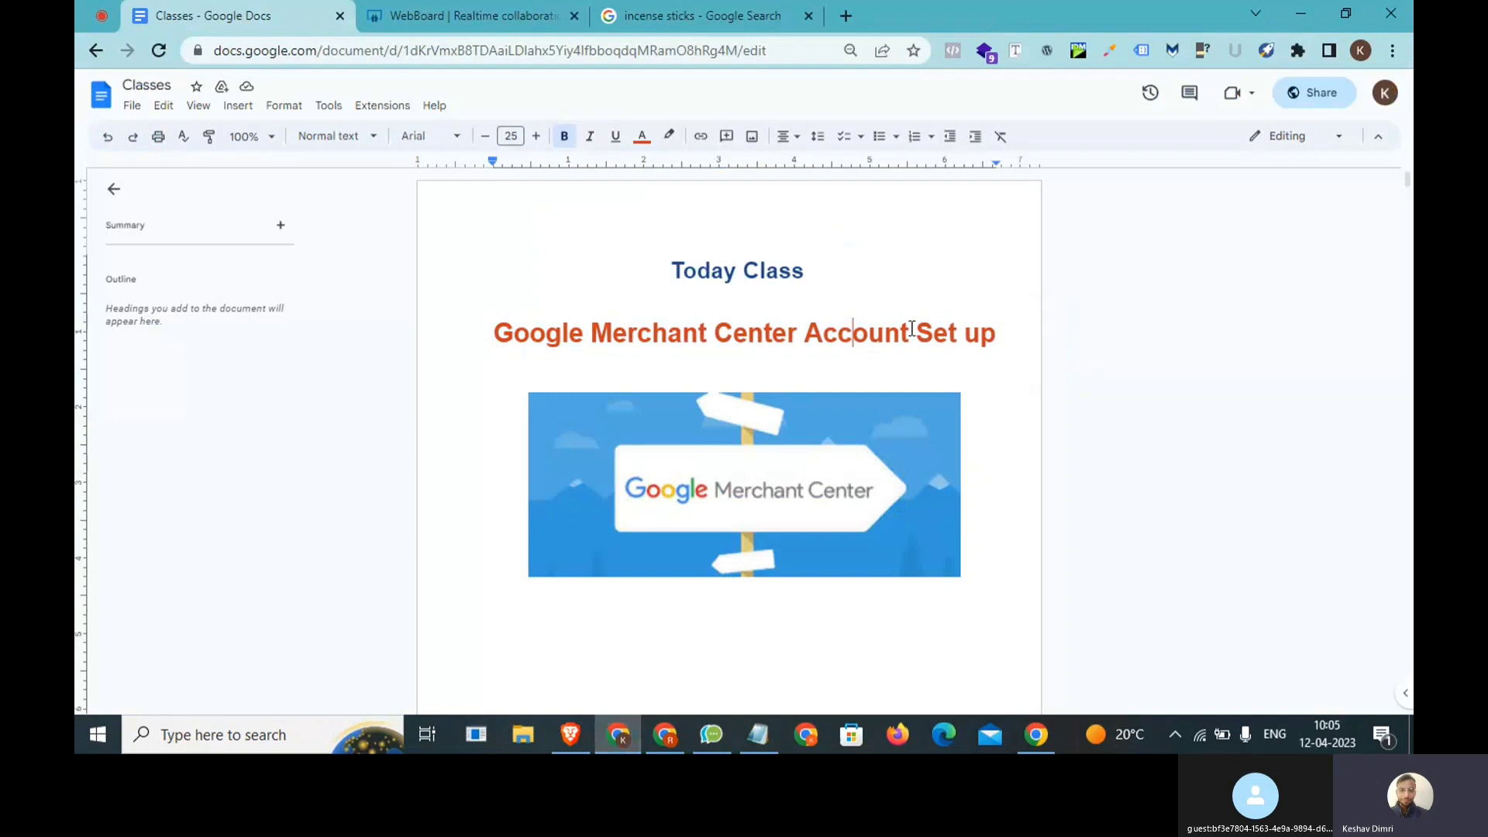
drag(996, 333, 505, 339)
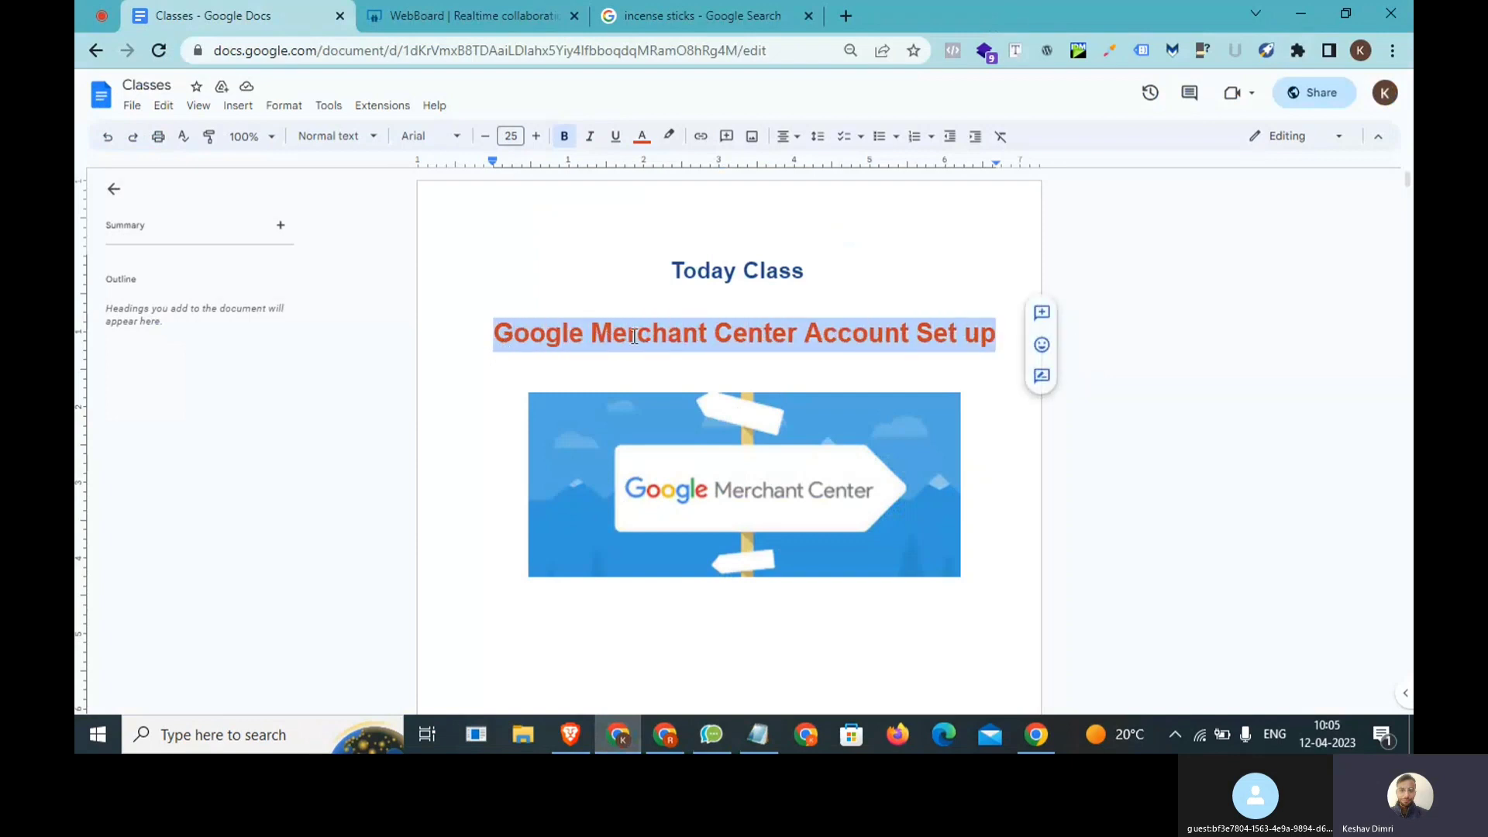